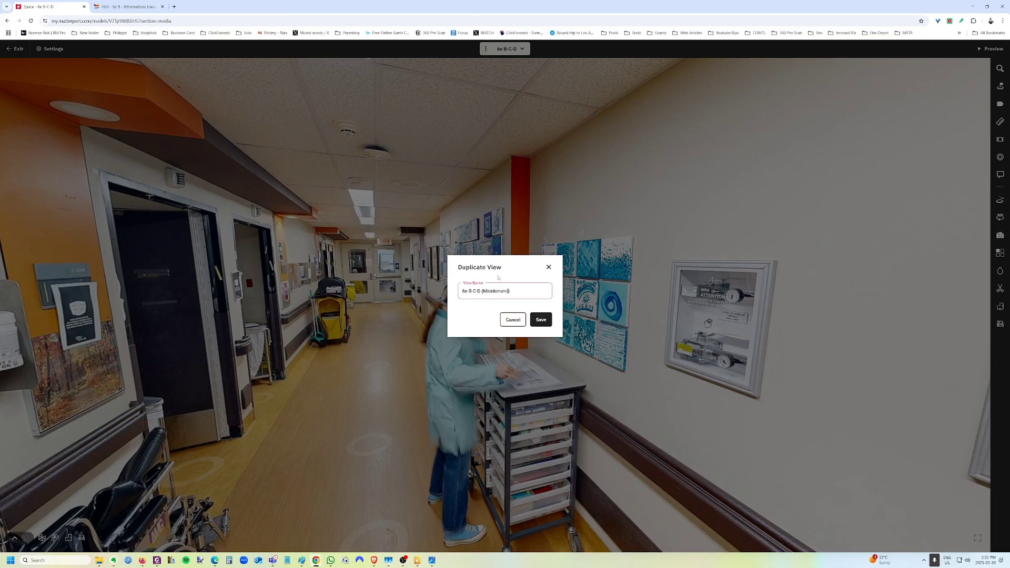
Name the duplicate view '6e B-C-D (Maintenance)', then show its floor plan and 13-tag list.
{"action": "type", "text": "e"}
{"action": "key", "text": "Return"}
{"action": "left_click", "coordinate": [392, 401]}
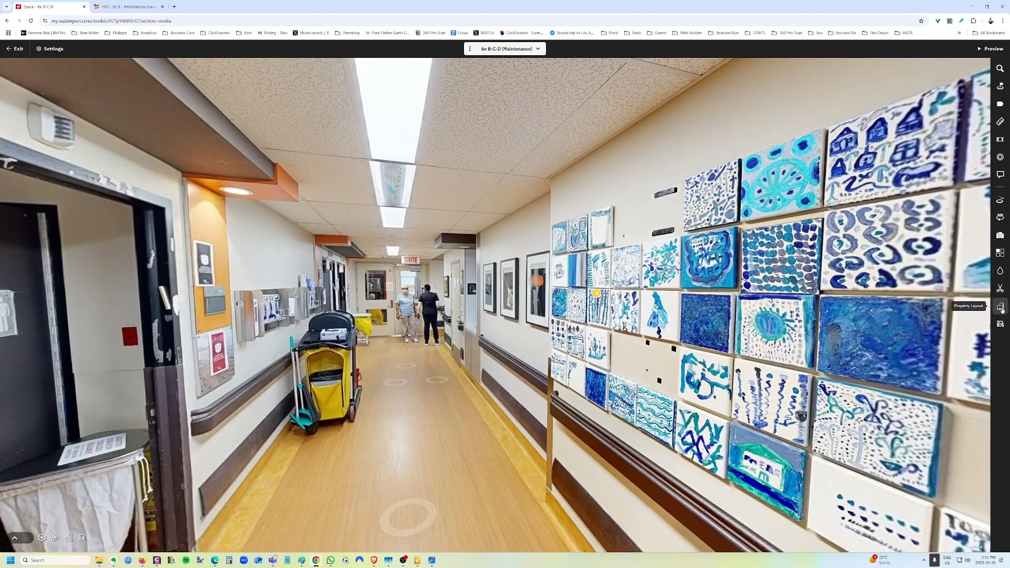
{"action": "left_click", "coordinate": [68, 537]}
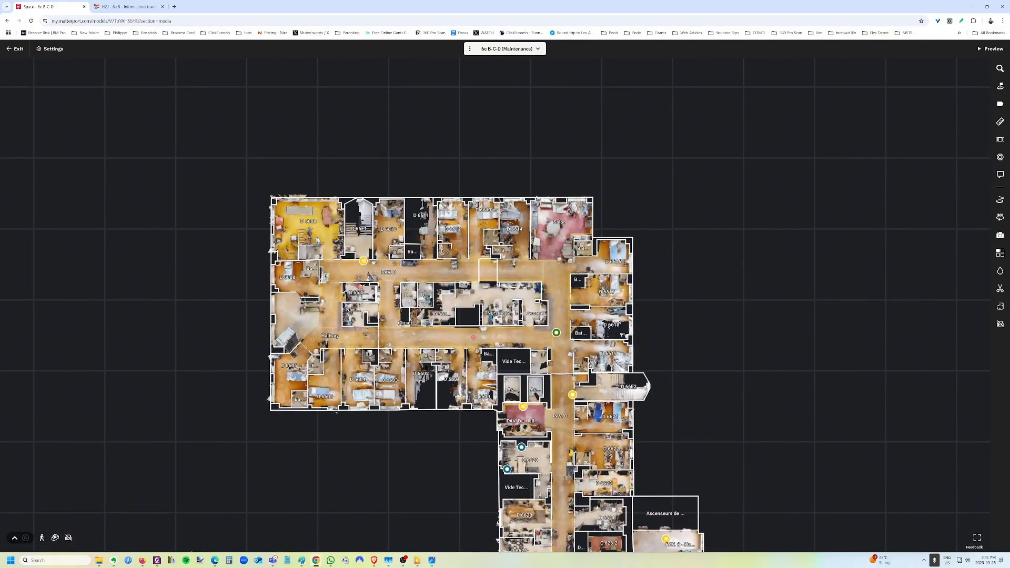
{"action": "left_click", "coordinate": [1000, 158]}
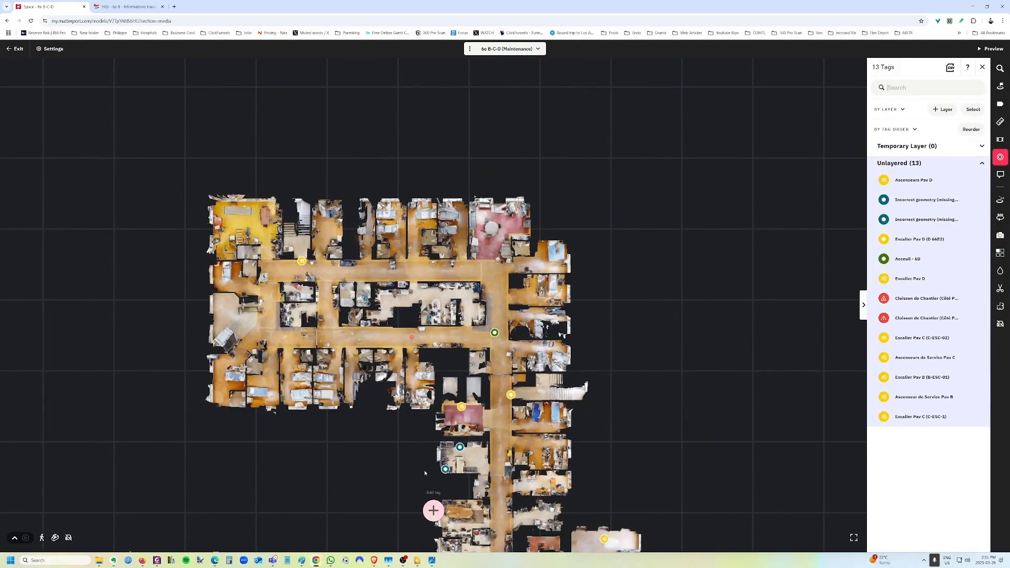
Add a 'Fix flooring' tag in a patient room, then switch to the plain 6e B-C-D view.
{"action": "left_click", "coordinate": [433, 510]}
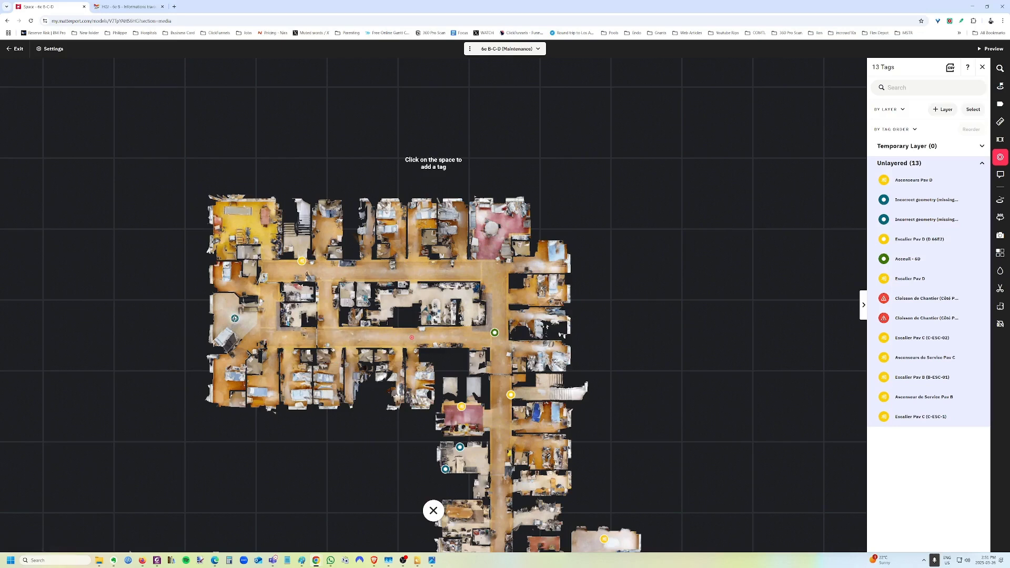
{"action": "left_click", "coordinate": [234, 318]}
{"action": "type", "text": "Fix f"}
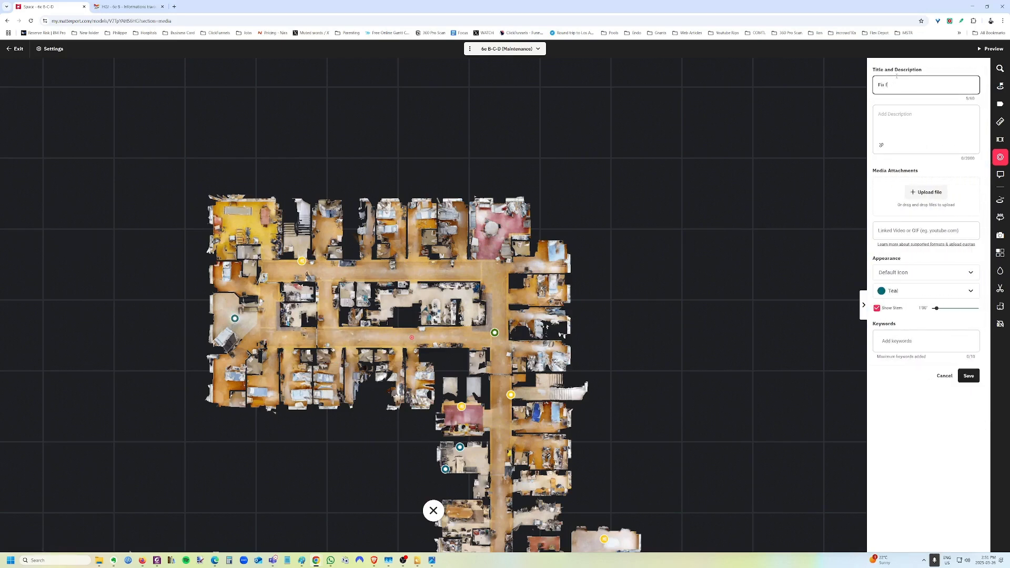
{"action": "type", "text": "looring"}
{"action": "key", "text": "Return"}
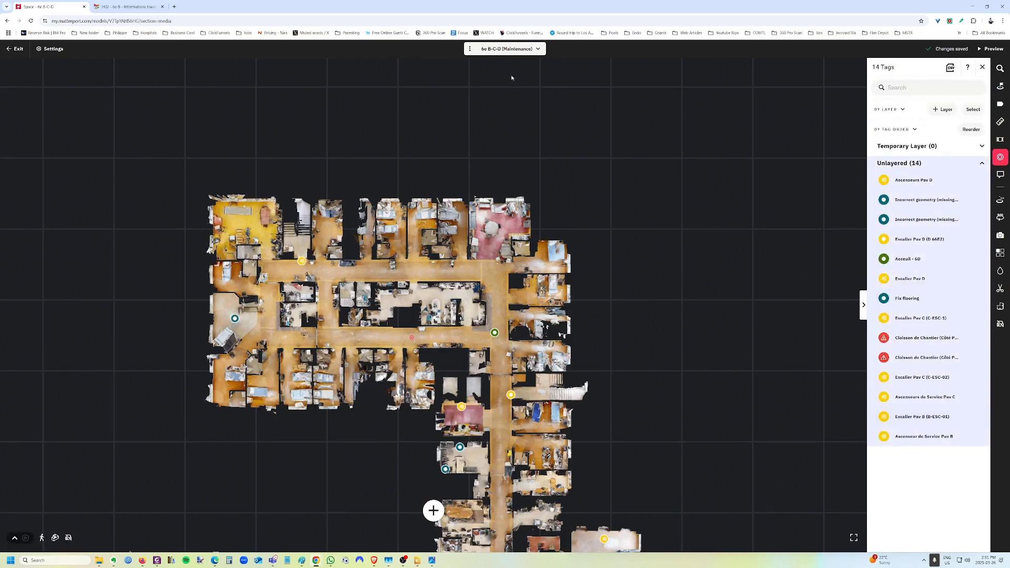
{"action": "left_click", "coordinate": [944, 304]}
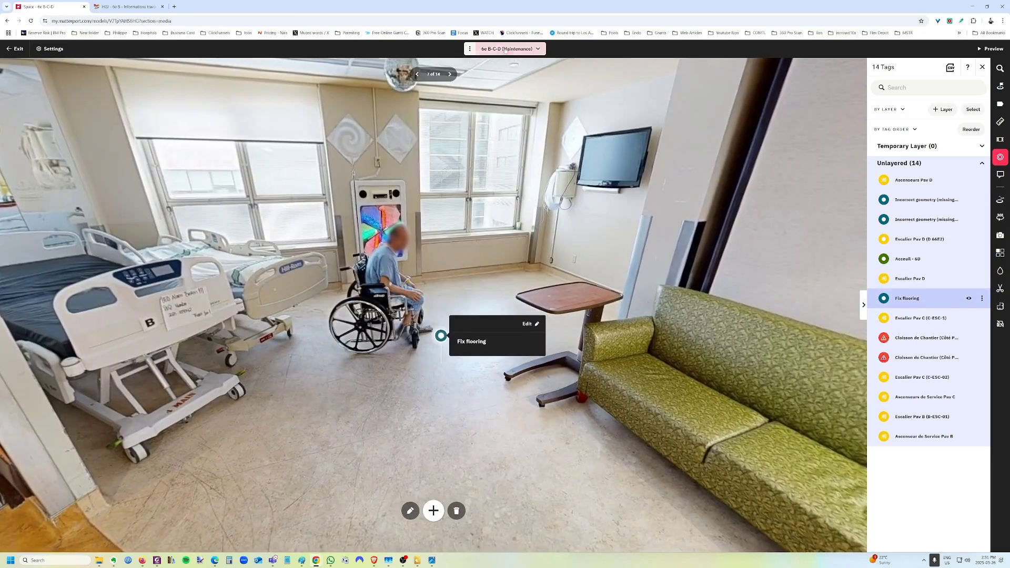
{"action": "left_click", "coordinate": [505, 48]}
{"action": "left_click", "coordinate": [506, 69]}
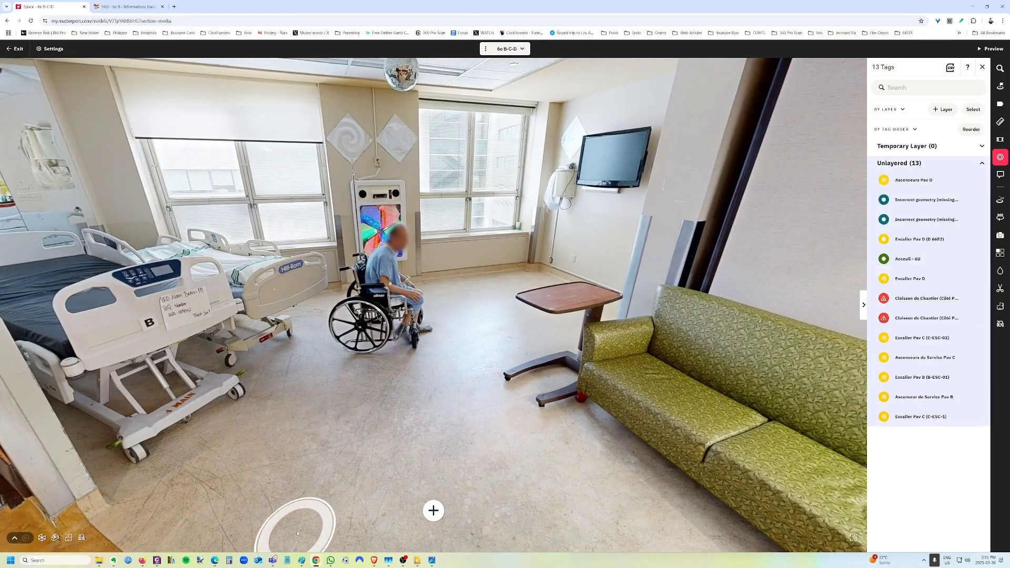
Turn the panorama past the sofa and exit door and move to the red counter.
{"action": "left_click_drag", "start_coordinate": [385, 427], "coordinate": [228, 408]}
{"action": "left_click_drag", "start_coordinate": [437, 468], "coordinate": [142, 491]}
{"action": "left_click_drag", "start_coordinate": [363, 473], "coordinate": [175, 463]}
{"action": "left_click", "coordinate": [636, 444]}
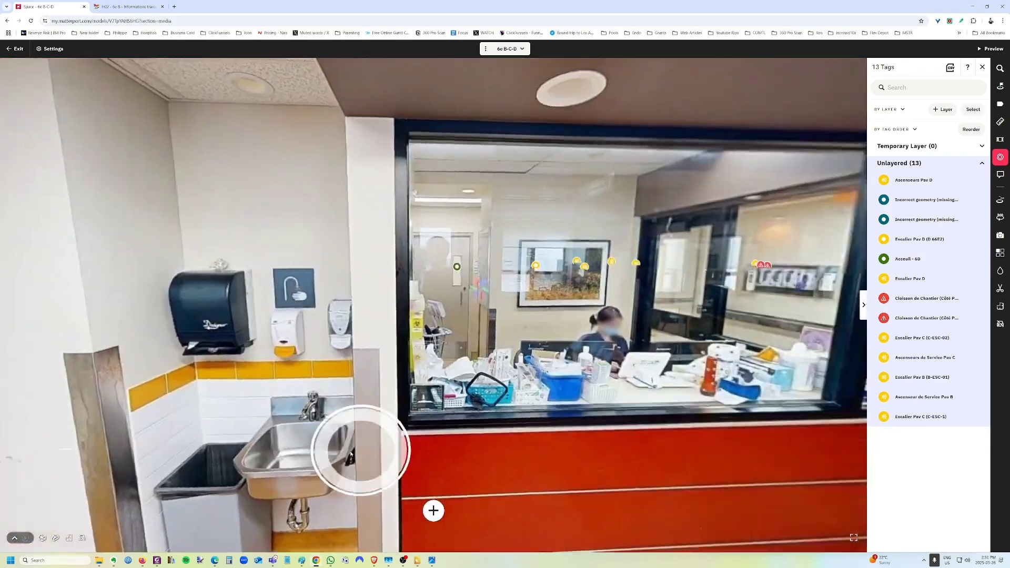
{"action": "left_click_drag", "start_coordinate": [578, 452], "coordinate": [417, 473]}
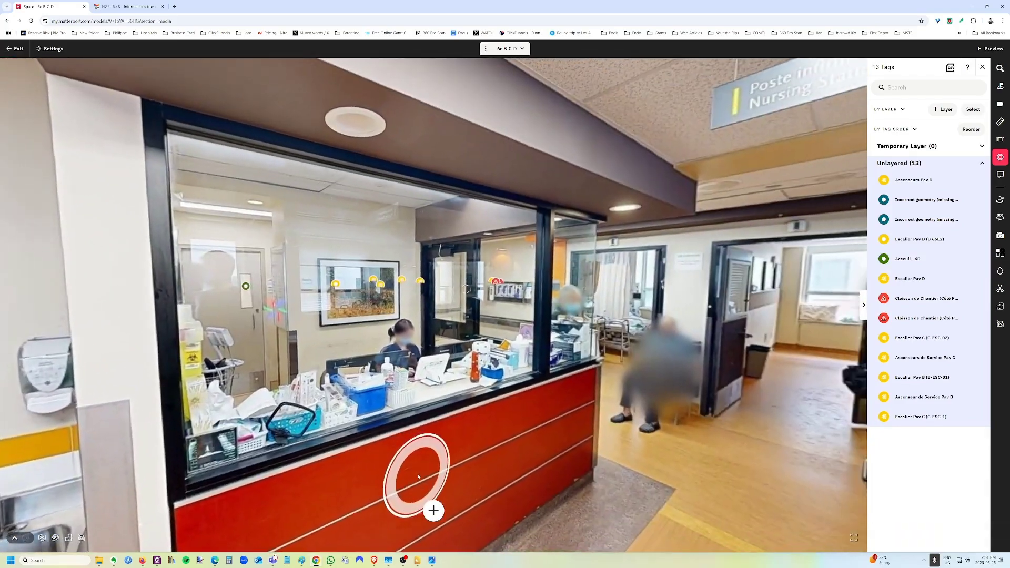
{"action": "left_click_drag", "start_coordinate": [584, 431], "coordinate": [423, 488]}
Walk through the SORTIE exit doors down the corridor, then pick the Maintenance view from the list.
{"action": "left_click", "coordinate": [417, 480]}
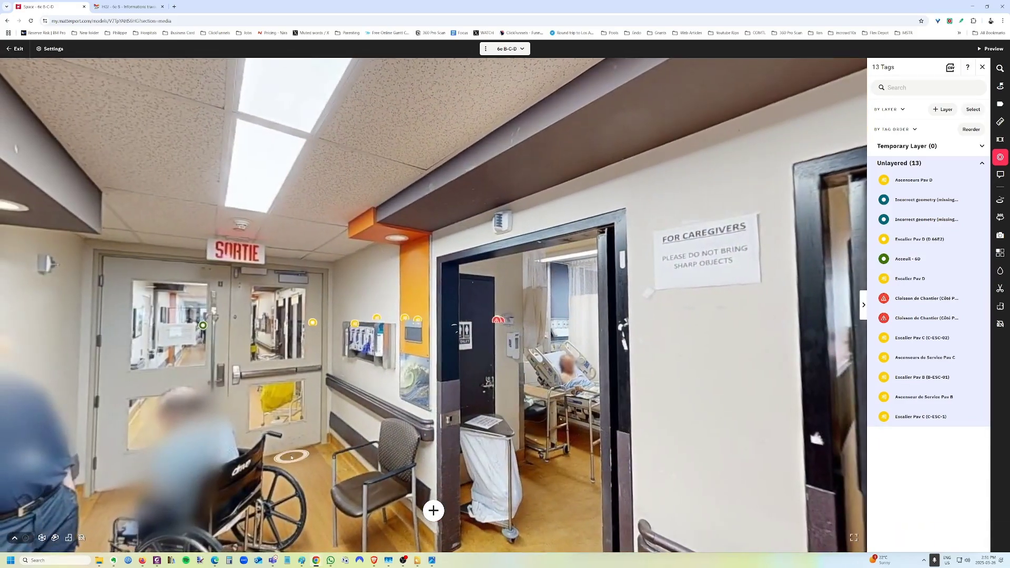
{"action": "left_click", "coordinate": [218, 412]}
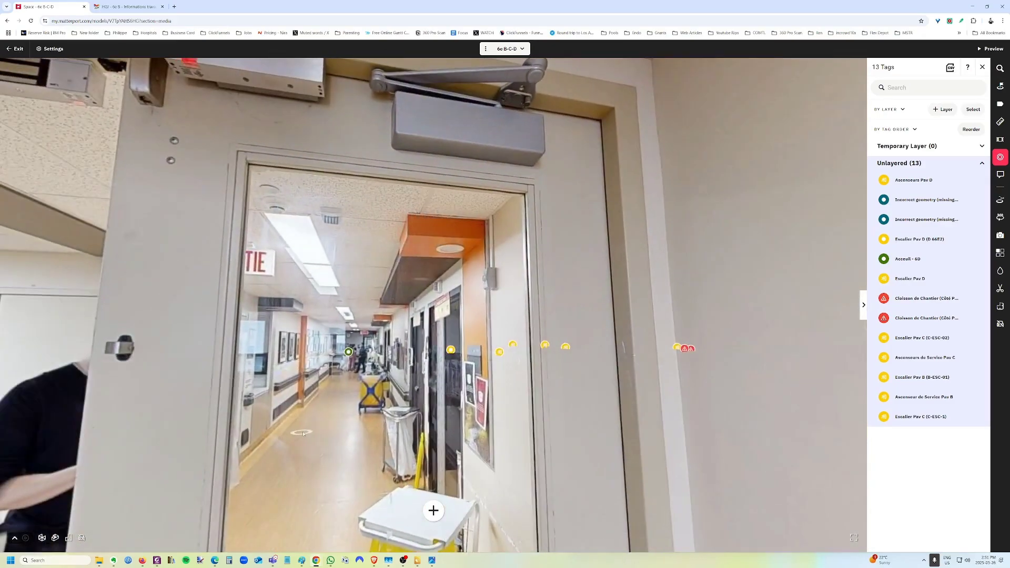
{"action": "left_click", "coordinate": [326, 441]}
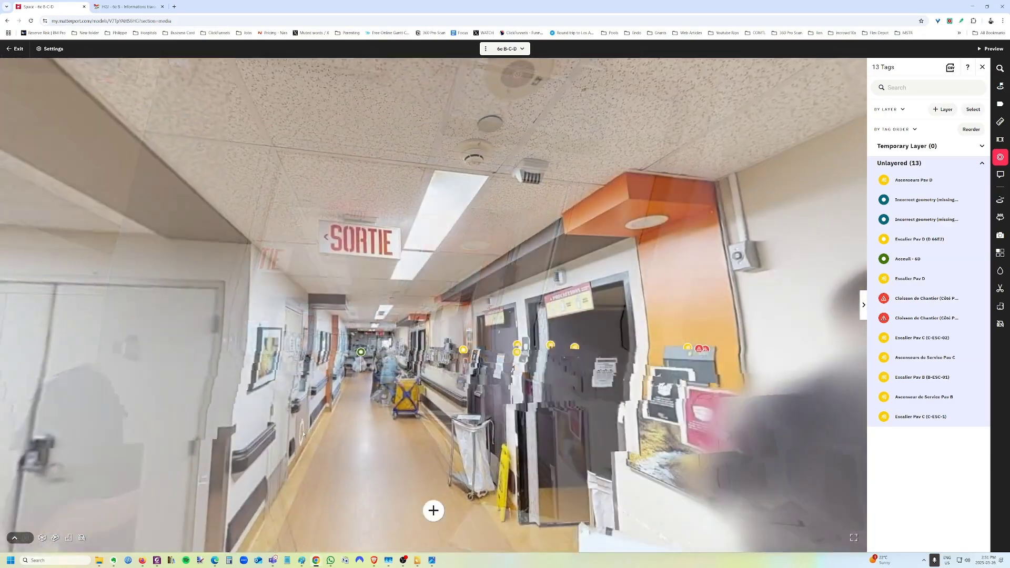
{"action": "left_click", "coordinate": [334, 443]}
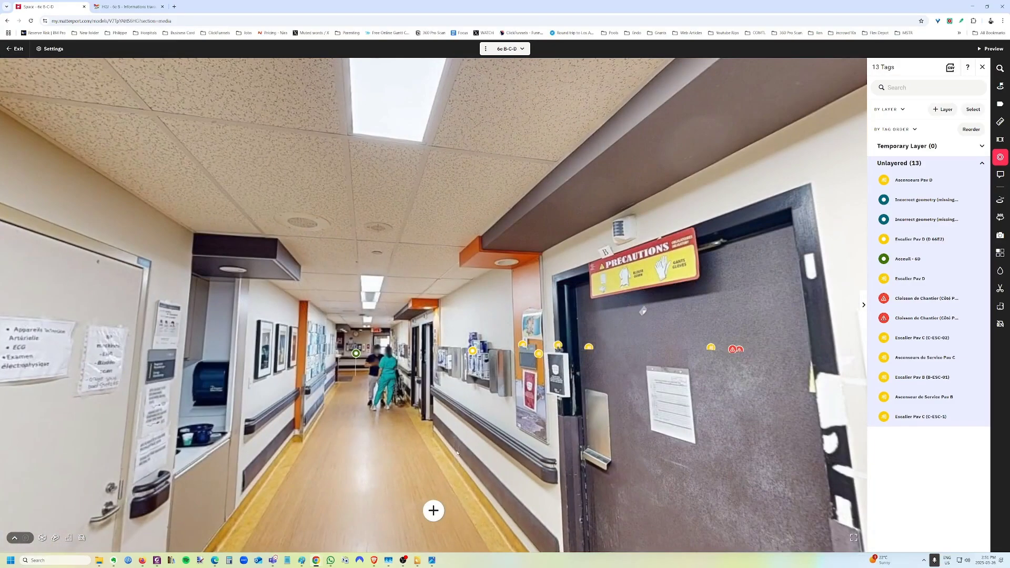
{"action": "left_click", "coordinate": [365, 447]}
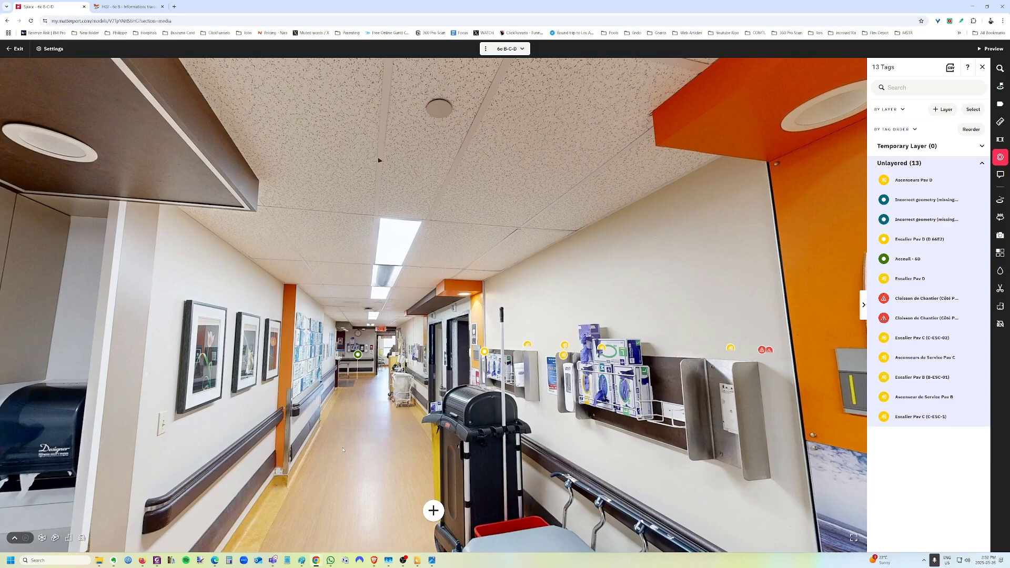
{"action": "left_click", "coordinate": [366, 388]}
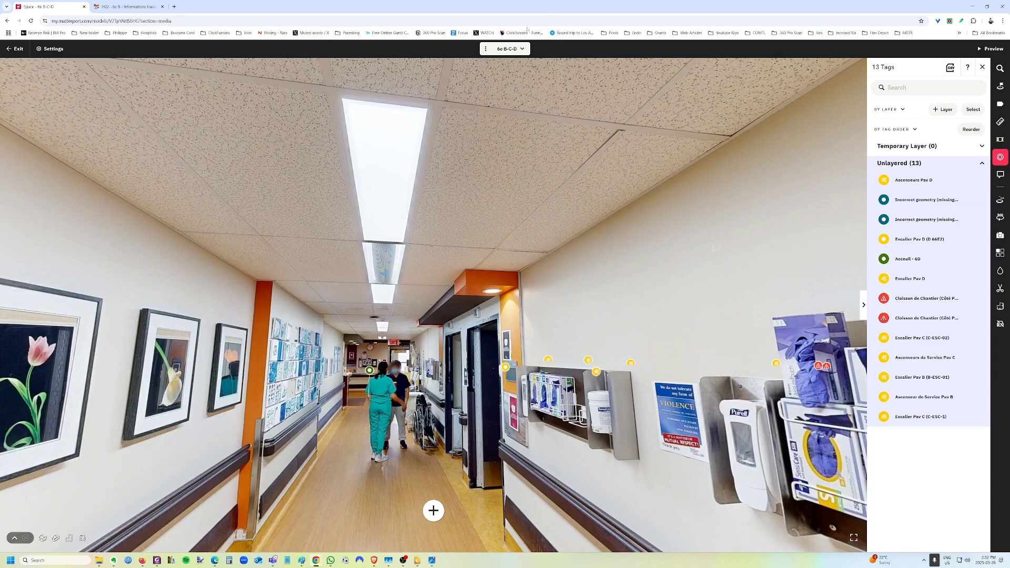
{"action": "left_click", "coordinate": [508, 48]}
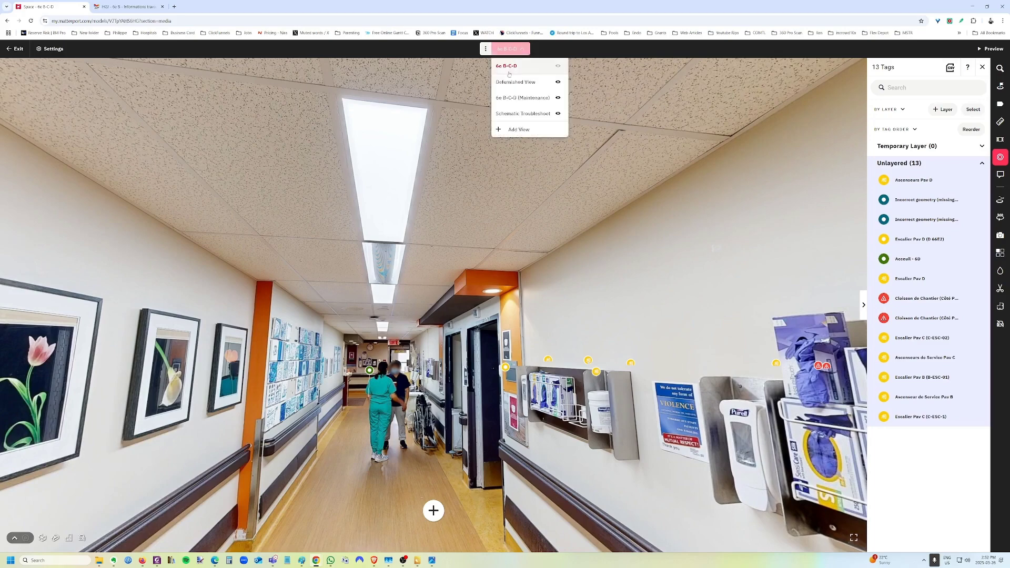
{"action": "left_click", "coordinate": [514, 98]}
Check the floor trim volume in the Maintenance view, then return to the hallway near D 6602.
{"action": "left_click", "coordinate": [433, 510]}
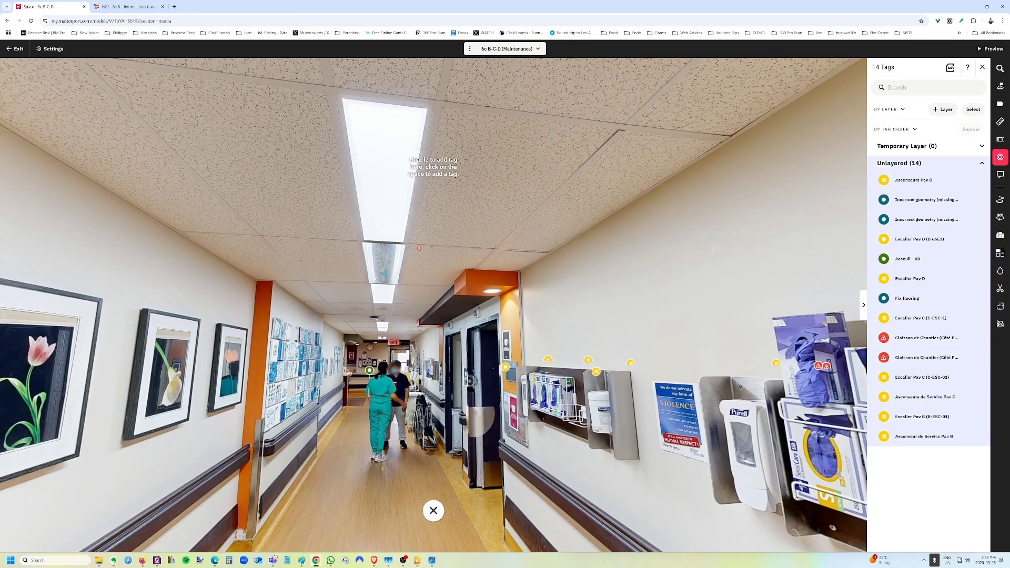
{"action": "left_click", "coordinate": [999, 288]}
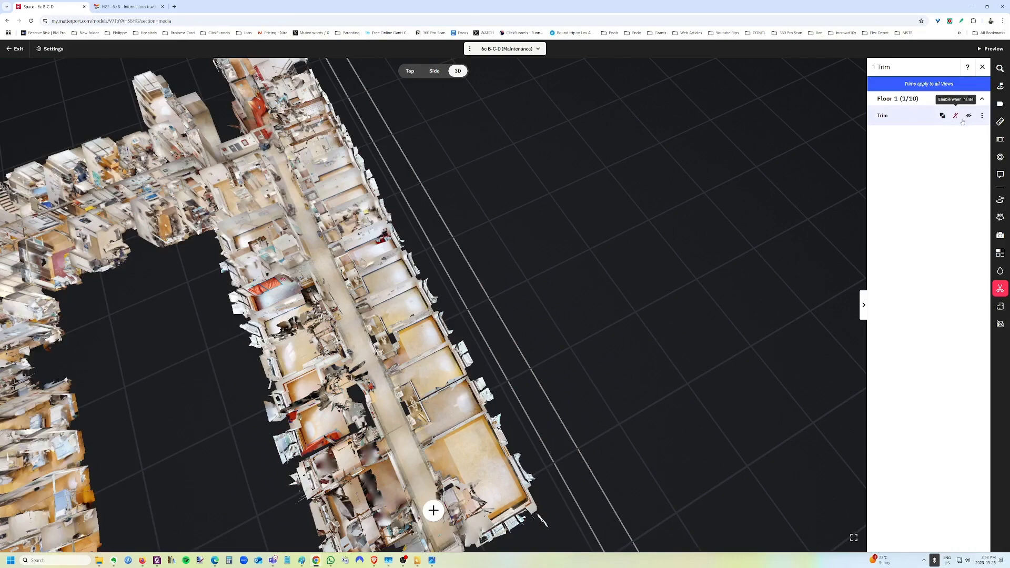
{"action": "left_click", "coordinate": [963, 121]}
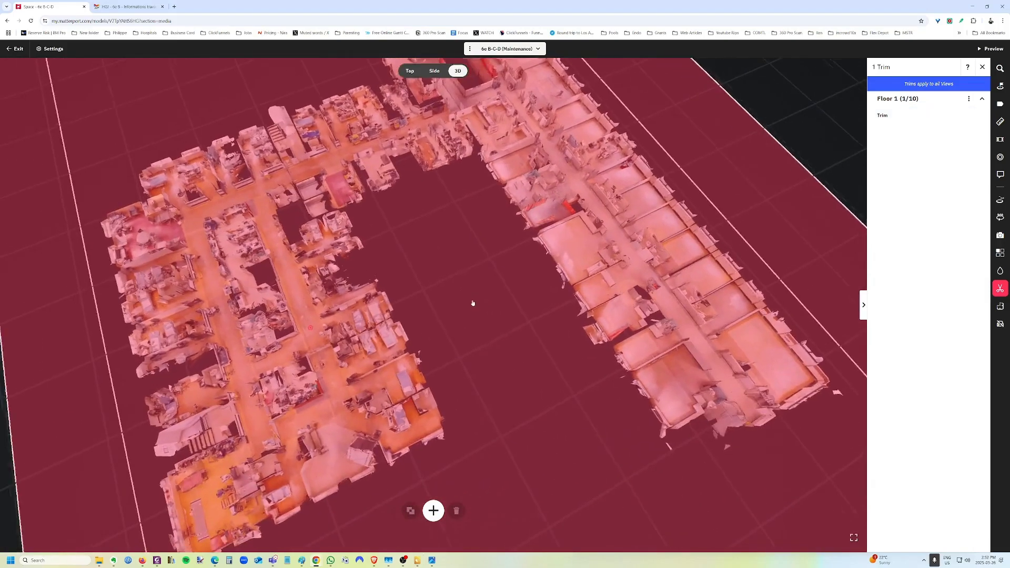
{"action": "left_click", "coordinate": [328, 336]}
{"action": "left_click", "coordinate": [329, 337]}
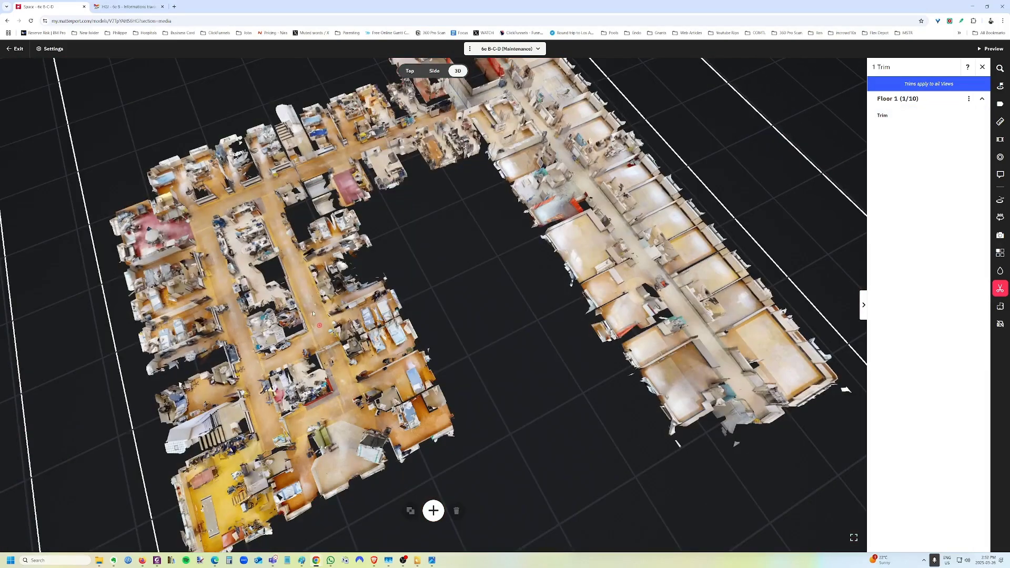
{"action": "left_click", "coordinate": [329, 337]}
{"action": "left_click", "coordinate": [329, 336]}
{"action": "left_click", "coordinate": [982, 67]}
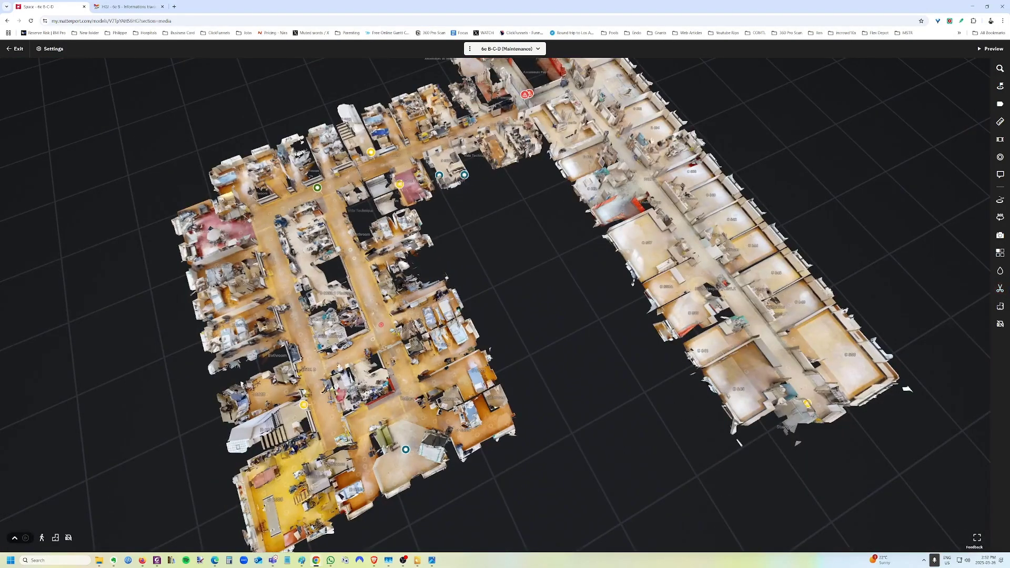
{"action": "scroll", "coordinate": [374, 305], "scroll_direction": "up", "scroll_amount": 5}
{"action": "left_click", "coordinate": [373, 305]}
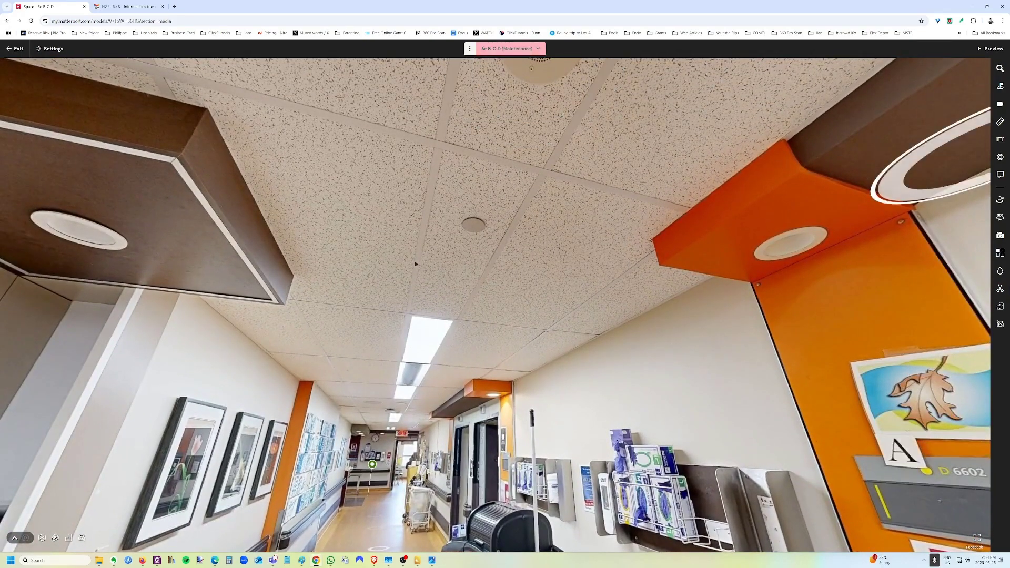
Place a 'light fixture' tag on the hallway ceiling light and save it.
{"action": "left_click", "coordinate": [1000, 156]}
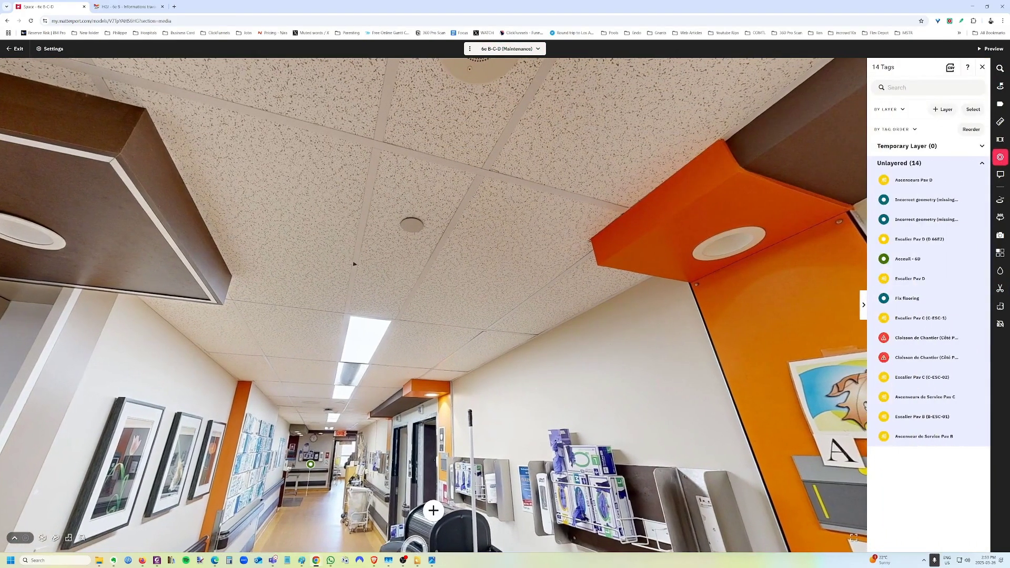
{"action": "left_click", "coordinate": [384, 371]}
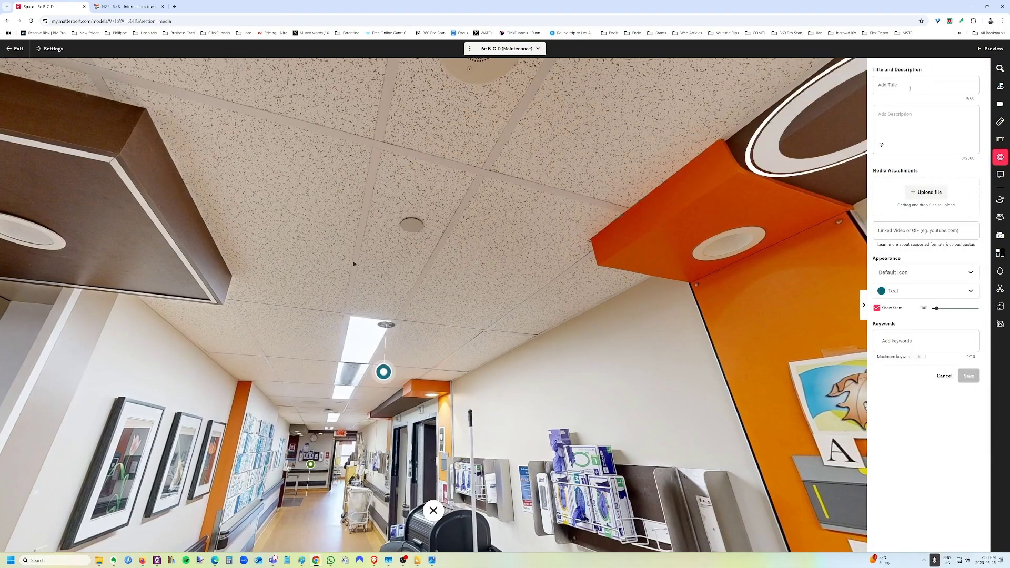
{"action": "type", "text": "light fixture"}
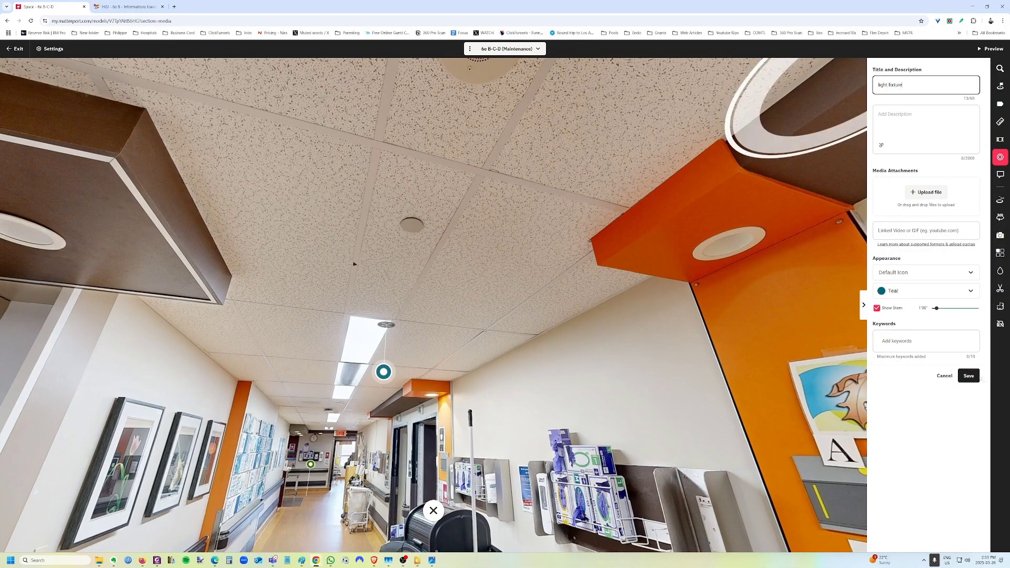
{"action": "left_click", "coordinate": [968, 376]}
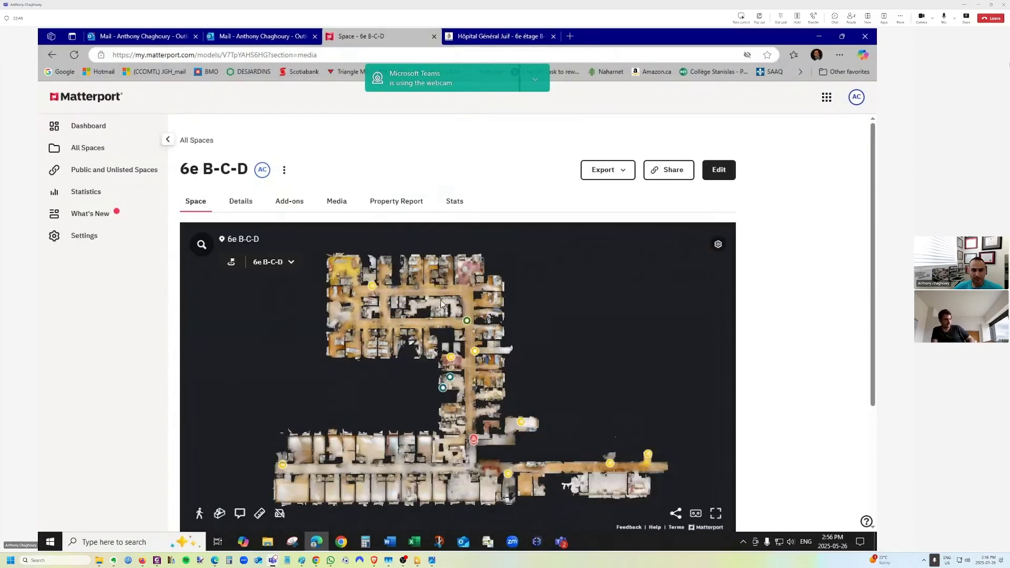
Fly to the Acceuil - 6D tag and turn the panorama to move near the wall clock.
{"action": "left_click", "coordinate": [466, 319]}
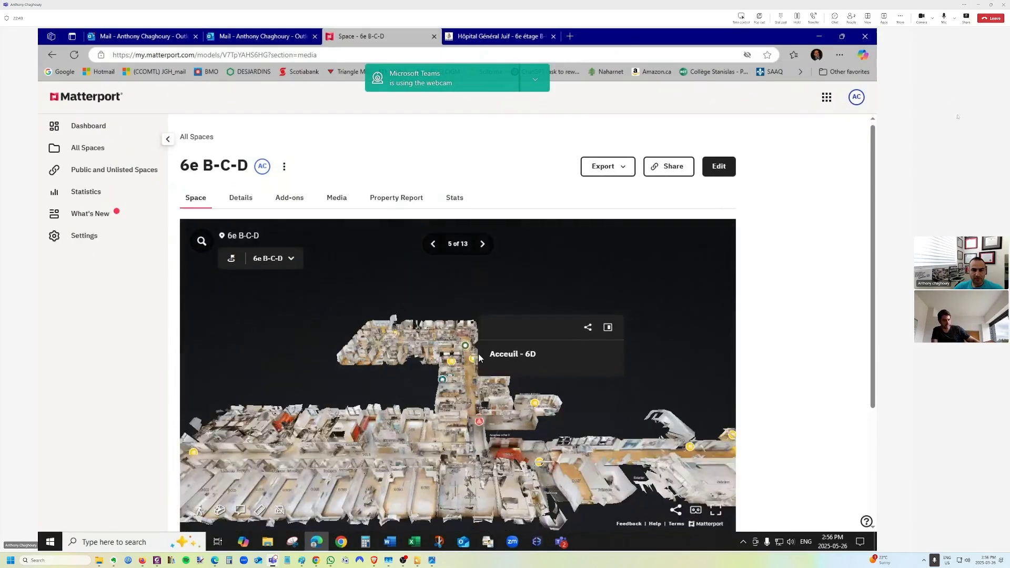
{"action": "mouse_move", "coordinate": [312, 562]}
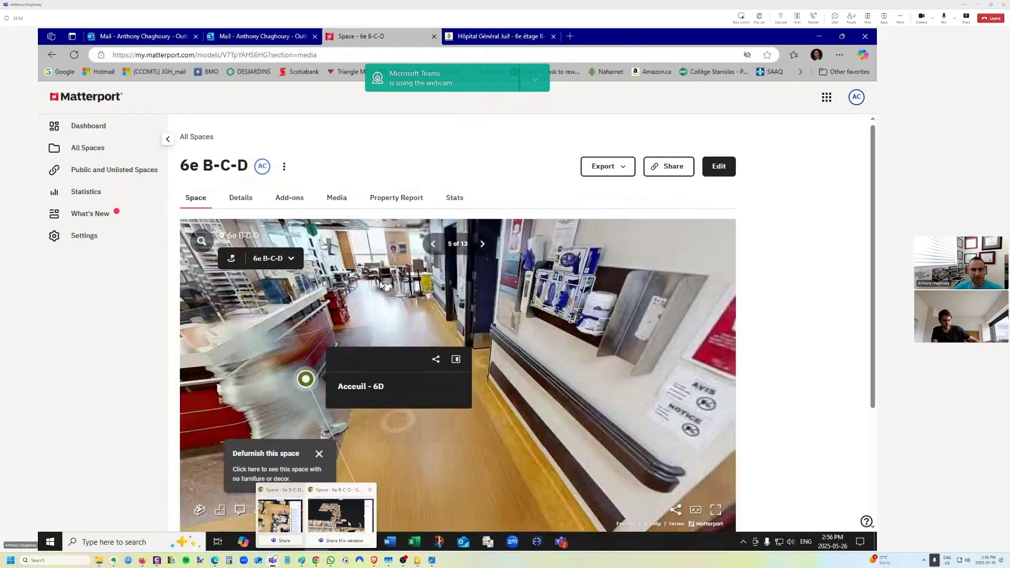
{"action": "left_click", "coordinate": [283, 518]}
{"action": "left_click_drag", "start_coordinate": [427, 9], "coordinate": [427, 0]}
{"action": "left_click_drag", "start_coordinate": [477, 254], "coordinate": [489, 417]}
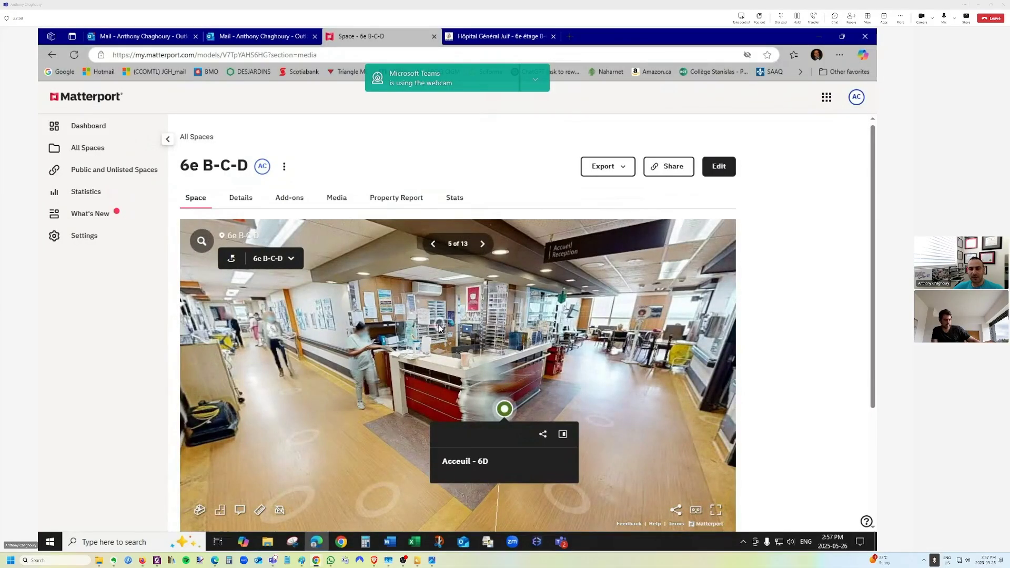
{"action": "left_click_drag", "start_coordinate": [347, 326], "coordinate": [532, 425]}
{"action": "left_click_drag", "start_coordinate": [328, 391], "coordinate": [574, 347]}
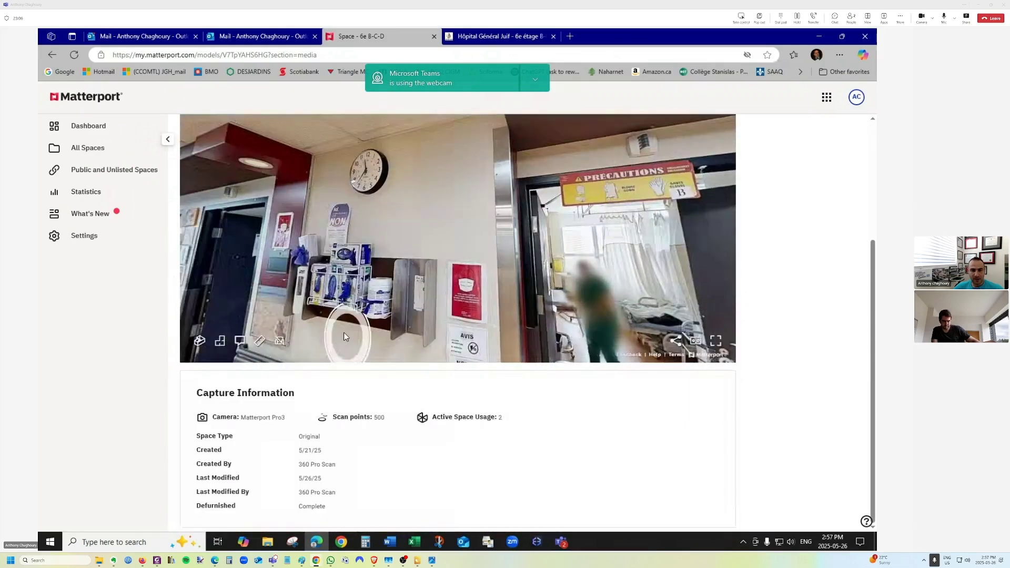
{"action": "left_click_drag", "start_coordinate": [343, 332], "coordinate": [356, 305]}
{"action": "scroll", "coordinate": [356, 305], "scroll_direction": "up", "scroll_amount": 1}
{"action": "scroll", "coordinate": [356, 305], "scroll_direction": "down", "scroll_amount": 1}
{"action": "left_click_drag", "start_coordinate": [299, 253], "coordinate": [352, 410]}
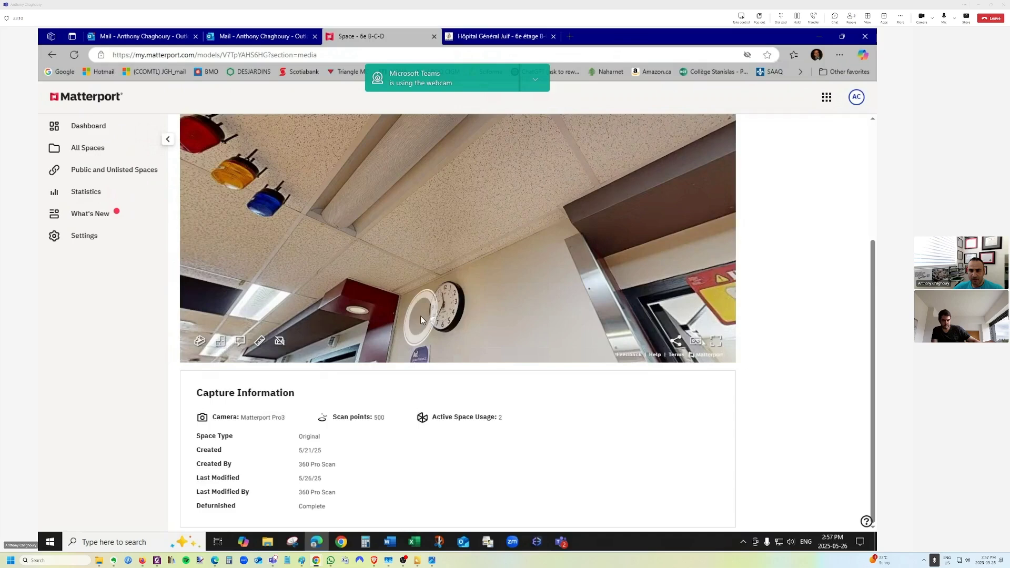
{"action": "left_click", "coordinate": [421, 315]}
View the tour full screen, glance at the view list, then exit full screen.
{"action": "left_click", "coordinate": [716, 341]}
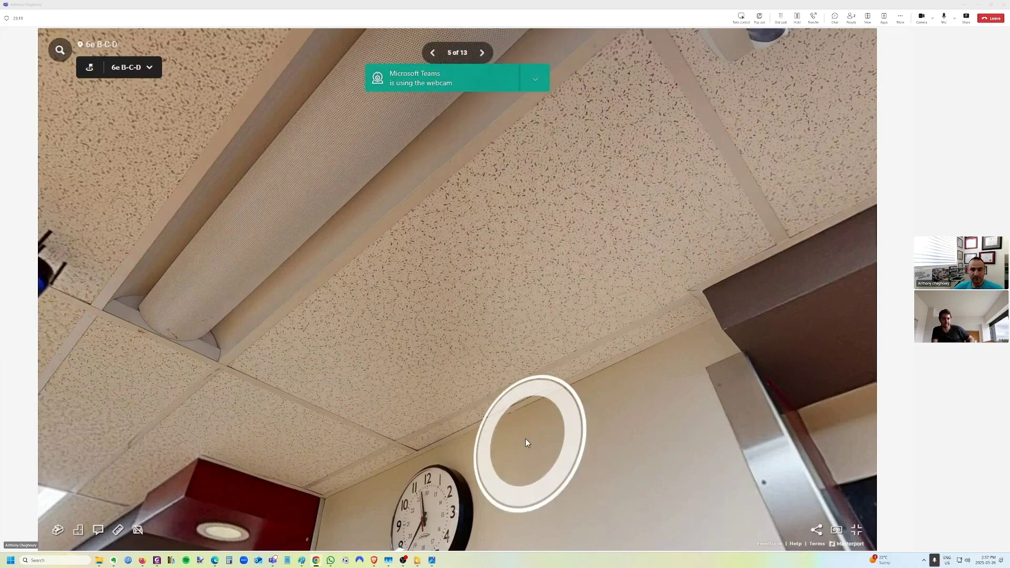
{"action": "left_click", "coordinate": [149, 68]}
{"action": "left_click", "coordinate": [149, 69]}
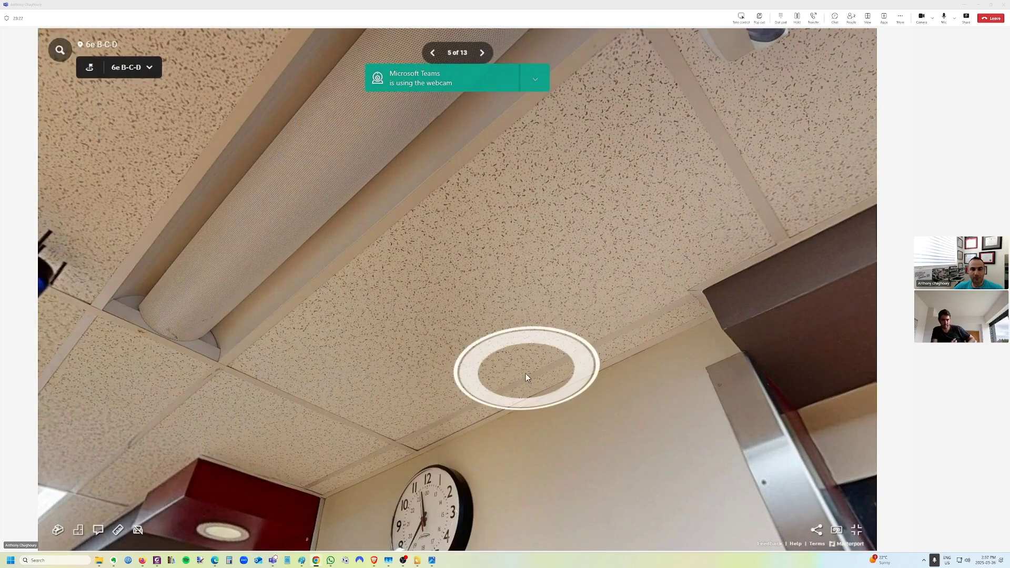
{"action": "key", "text": "Escape"}
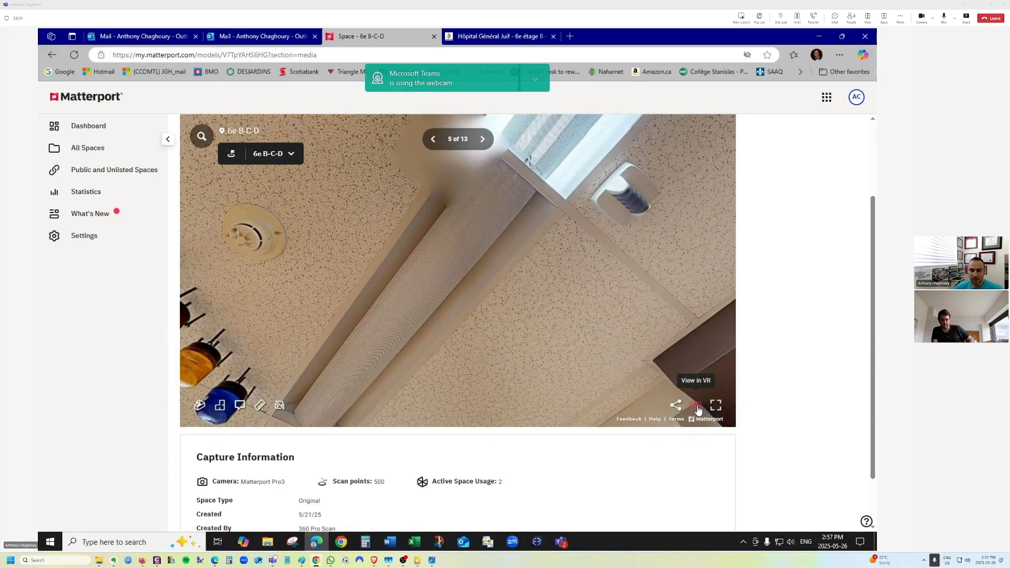
Open and dismiss the VR prompt, then turn the view toward the doorway.
{"action": "left_click", "coordinate": [696, 405]}
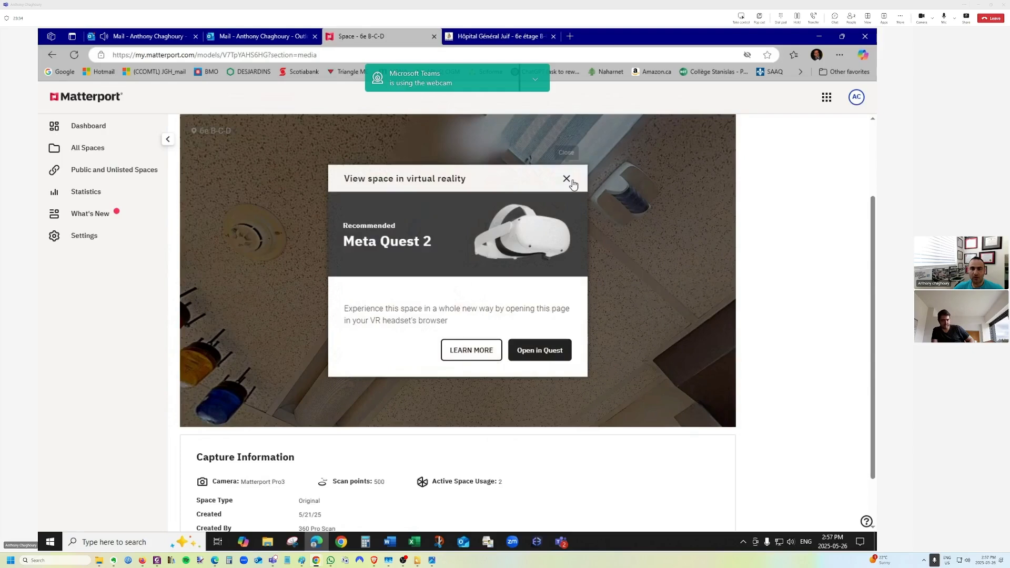
{"action": "left_click", "coordinate": [635, 297]}
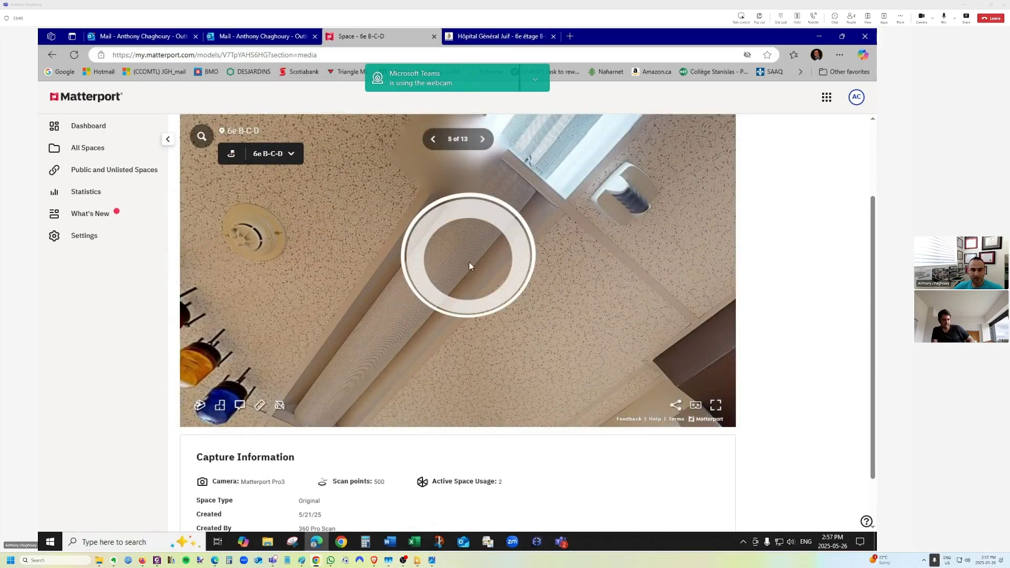
{"action": "left_click_drag", "start_coordinate": [468, 262], "coordinate": [351, 146]}
{"action": "left_click_drag", "start_coordinate": [478, 304], "coordinate": [405, 163]}
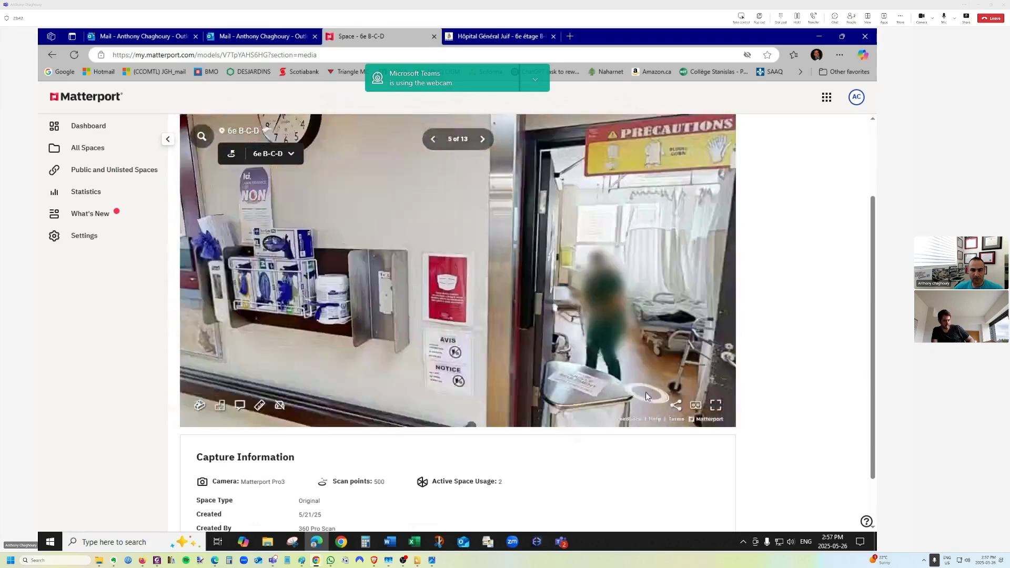
Open and close the Share options, then move into the corridor facing the double doors.
{"action": "left_click", "coordinate": [676, 404]}
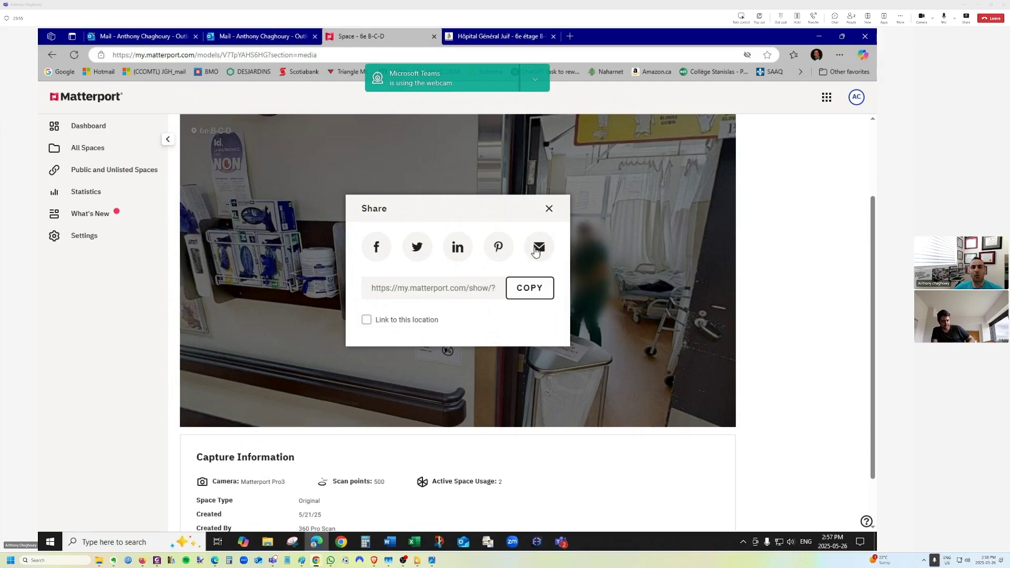
{"action": "left_click", "coordinate": [548, 208]}
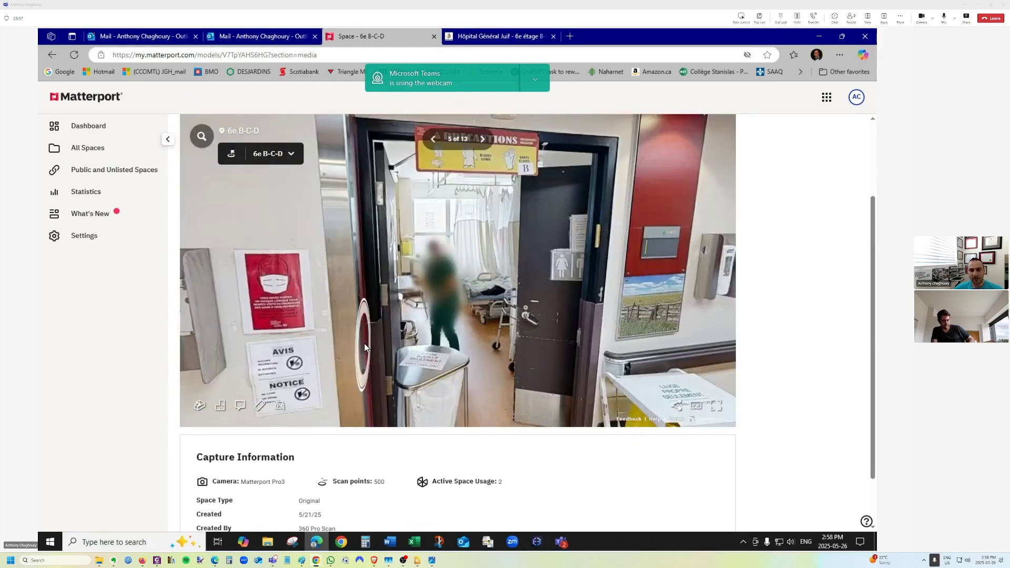
{"action": "left_click", "coordinate": [363, 343]}
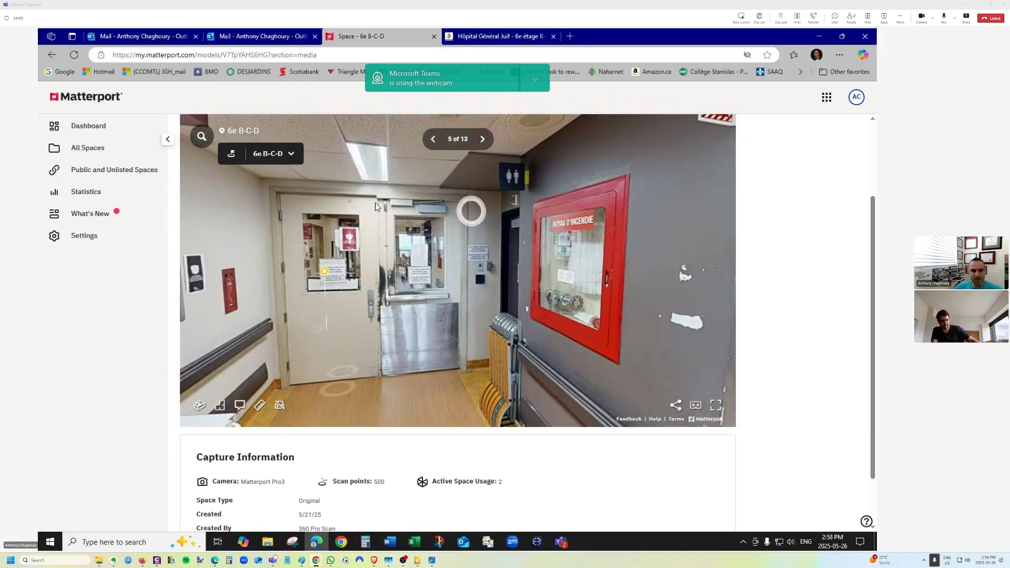
{"action": "left_click", "coordinate": [534, 84]}
Switch to the Maintenance view and walk through the double doors to the glove-box wall.
{"action": "left_click", "coordinate": [540, 104]}
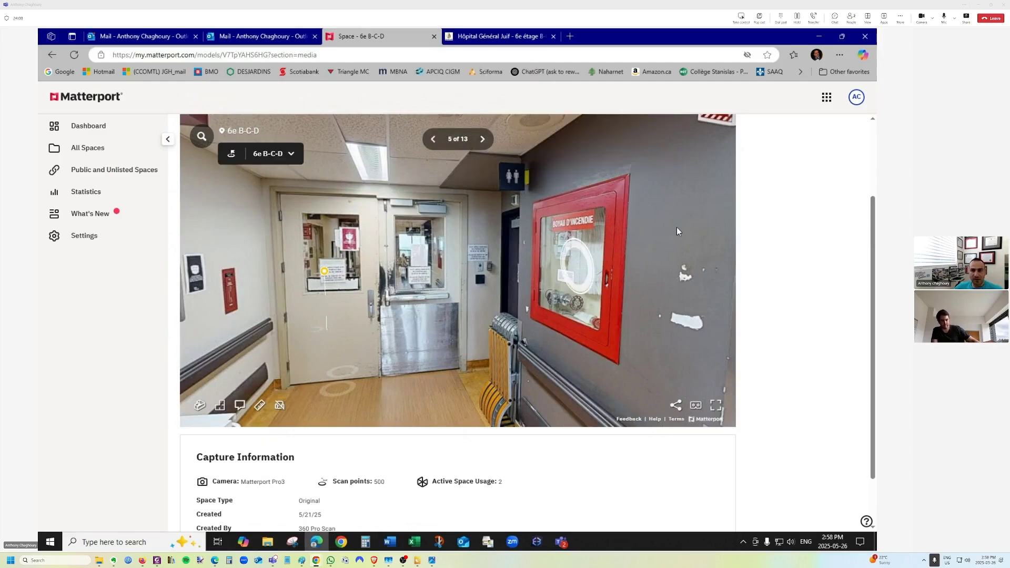
{"action": "scroll", "coordinate": [686, 178], "scroll_direction": "up", "scroll_amount": 3}
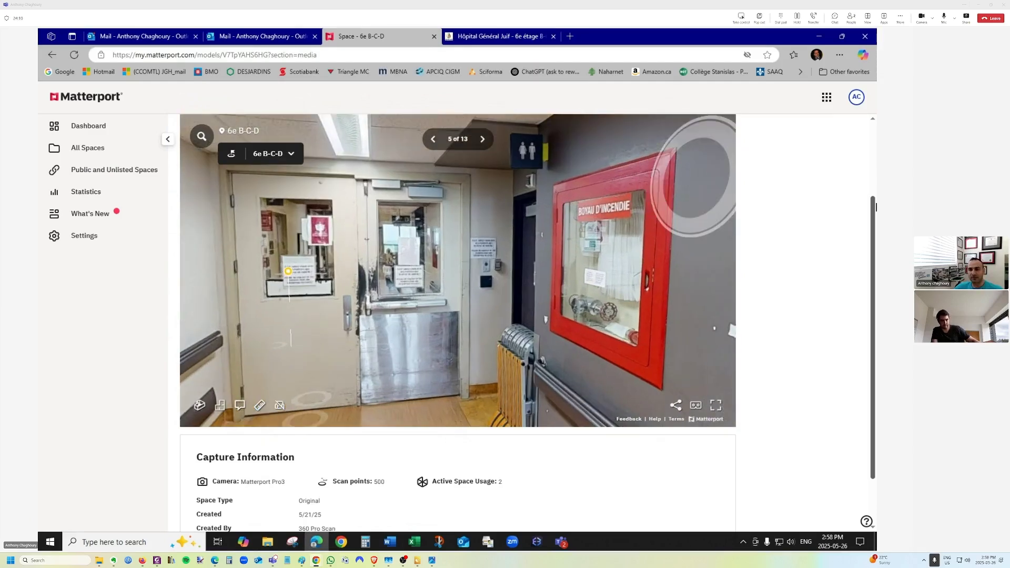
{"action": "scroll", "coordinate": [863, 188], "scroll_direction": "up", "scroll_amount": 3}
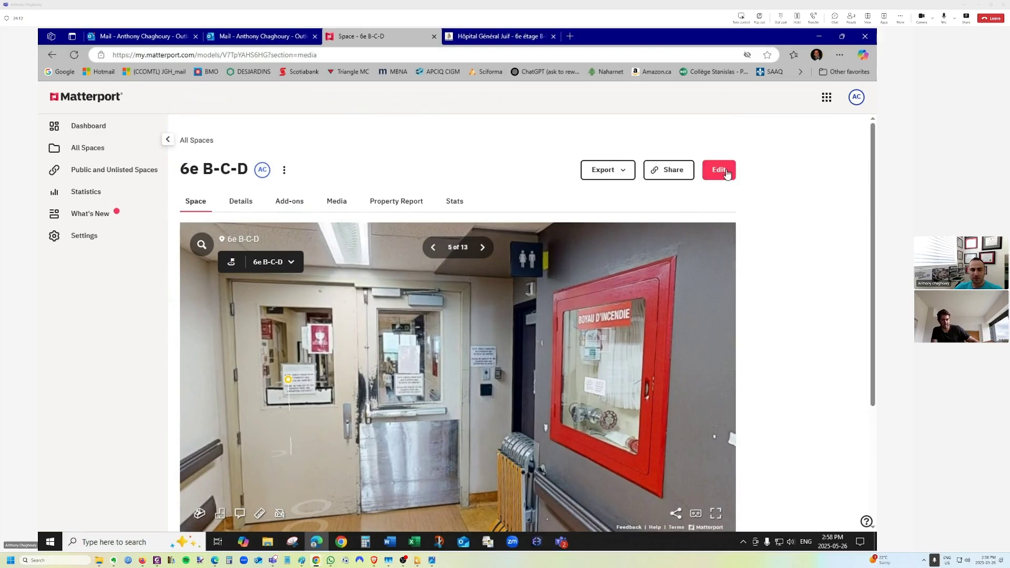
{"action": "scroll", "coordinate": [512, 317], "scroll_direction": "down", "scroll_amount": 1}
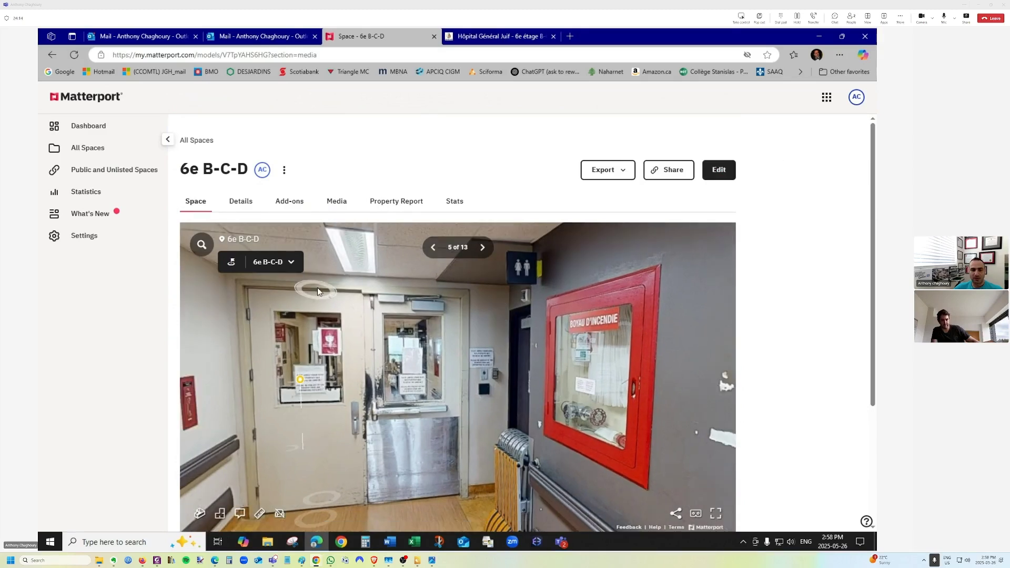
{"action": "left_click", "coordinate": [290, 262]}
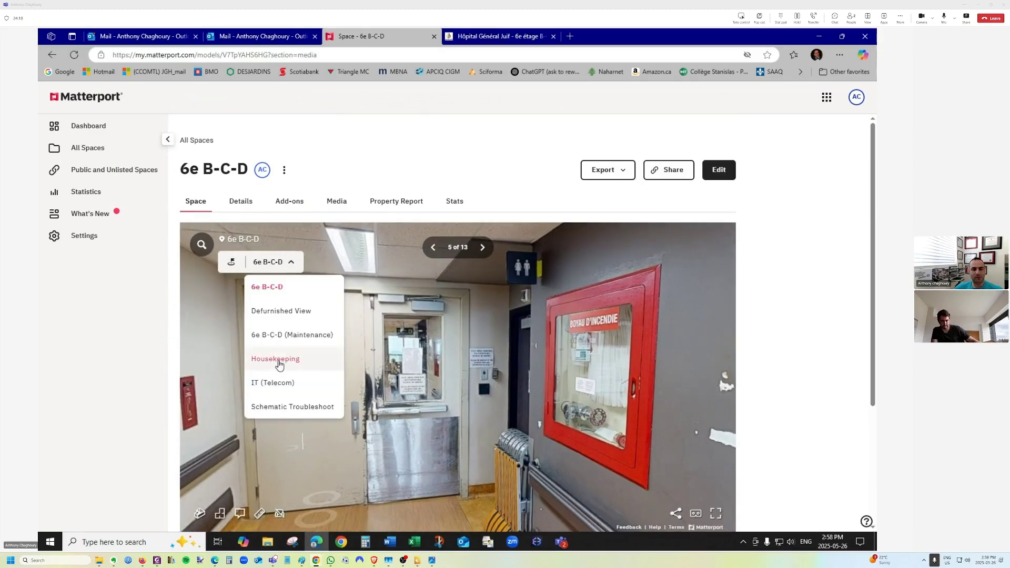
{"action": "left_click", "coordinate": [276, 336]}
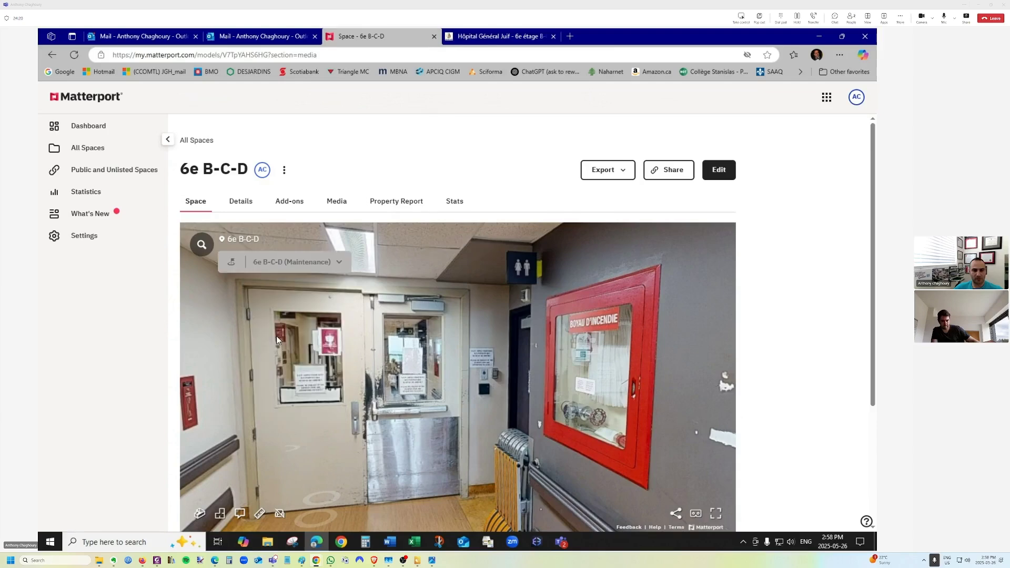
{"action": "left_click", "coordinate": [425, 413]}
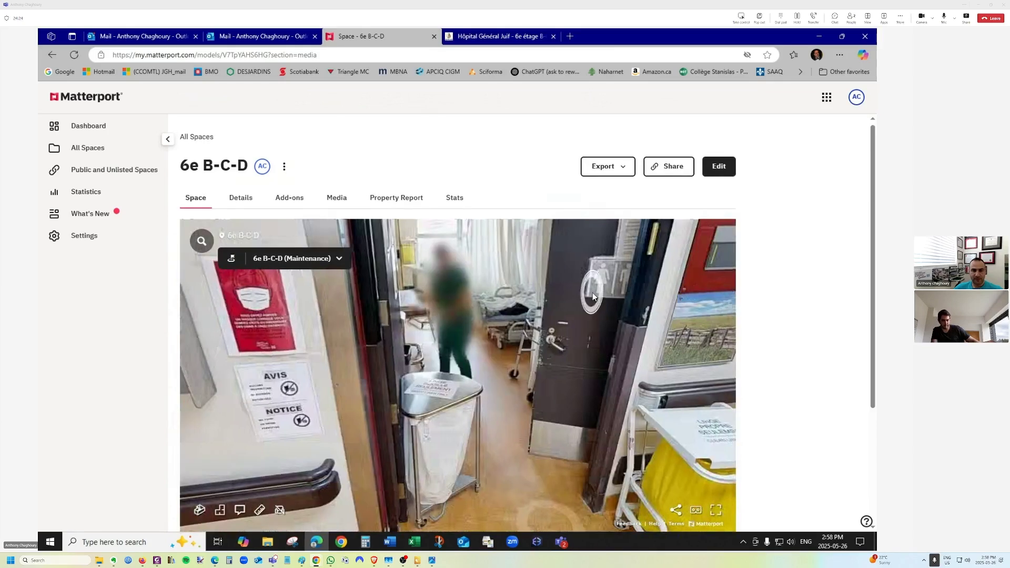
{"action": "left_click", "coordinate": [478, 311]}
{"action": "left_click", "coordinate": [542, 408]}
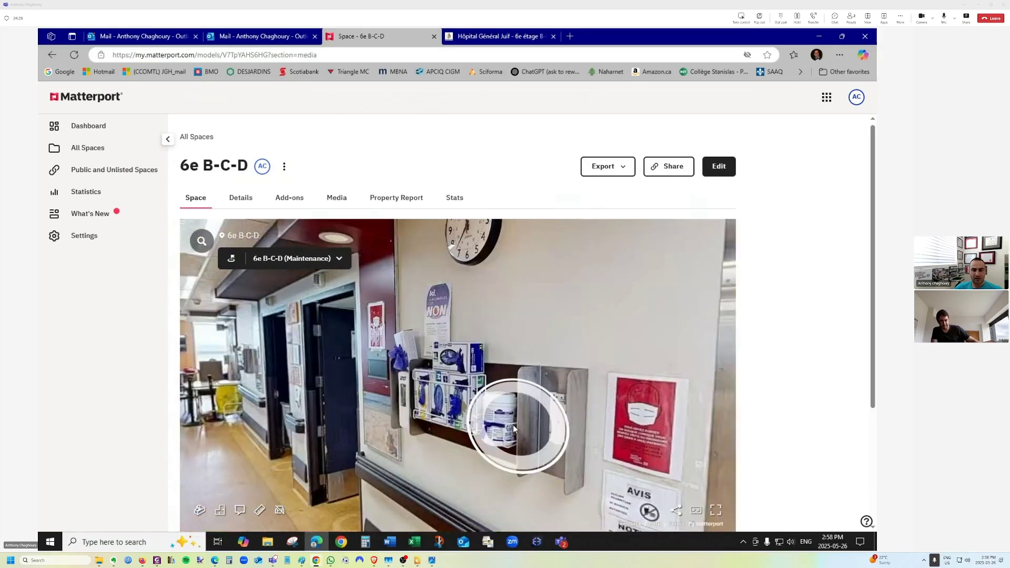
Switch to the Housekeeping view and move closer to the glove-box wall.
{"action": "left_click", "coordinate": [335, 266]}
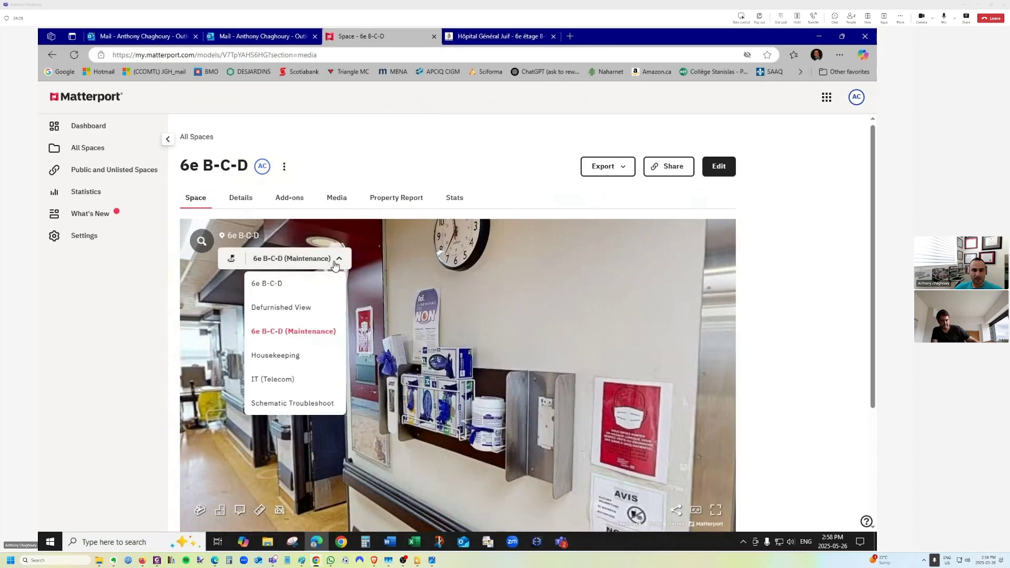
{"action": "left_click", "coordinate": [275, 356]}
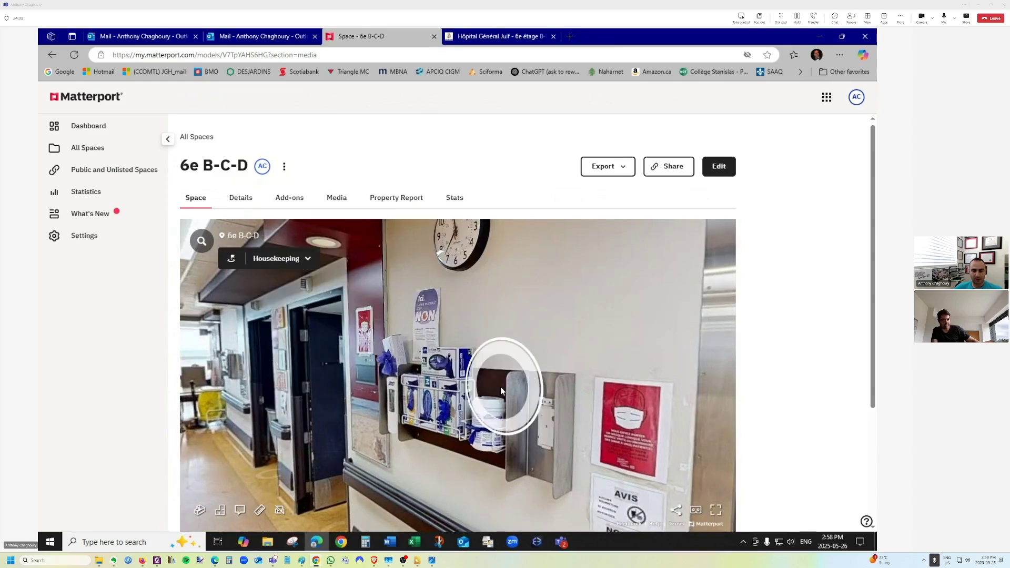
{"action": "left_click_drag", "start_coordinate": [564, 374], "coordinate": [458, 314]}
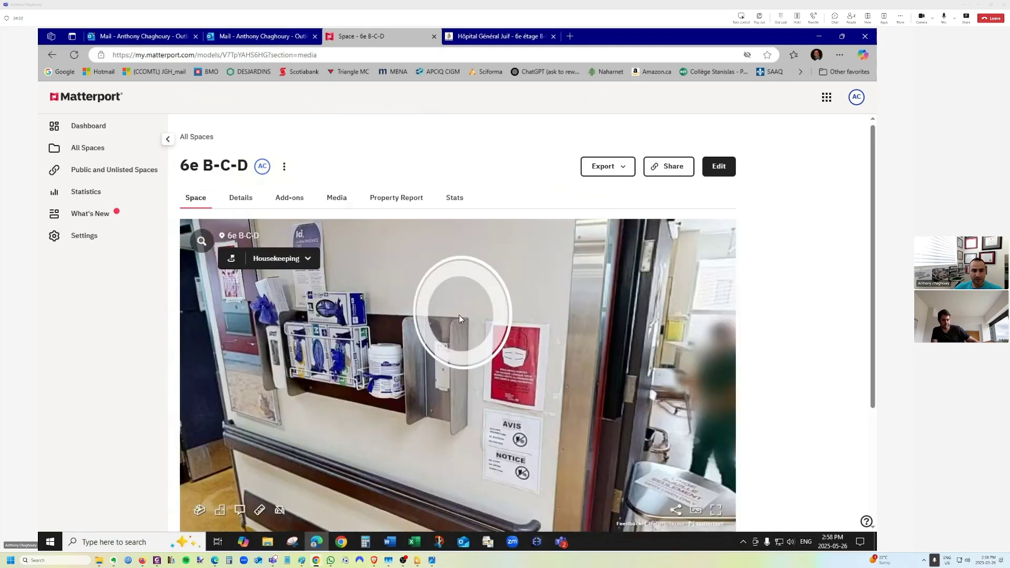
{"action": "left_click", "coordinate": [295, 273]}
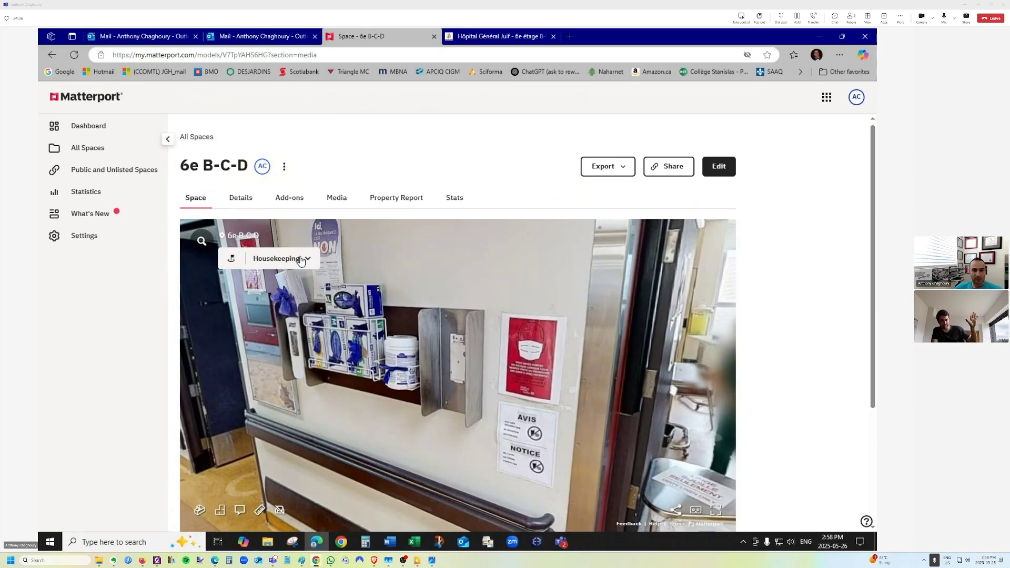
{"action": "left_click", "coordinate": [308, 263]}
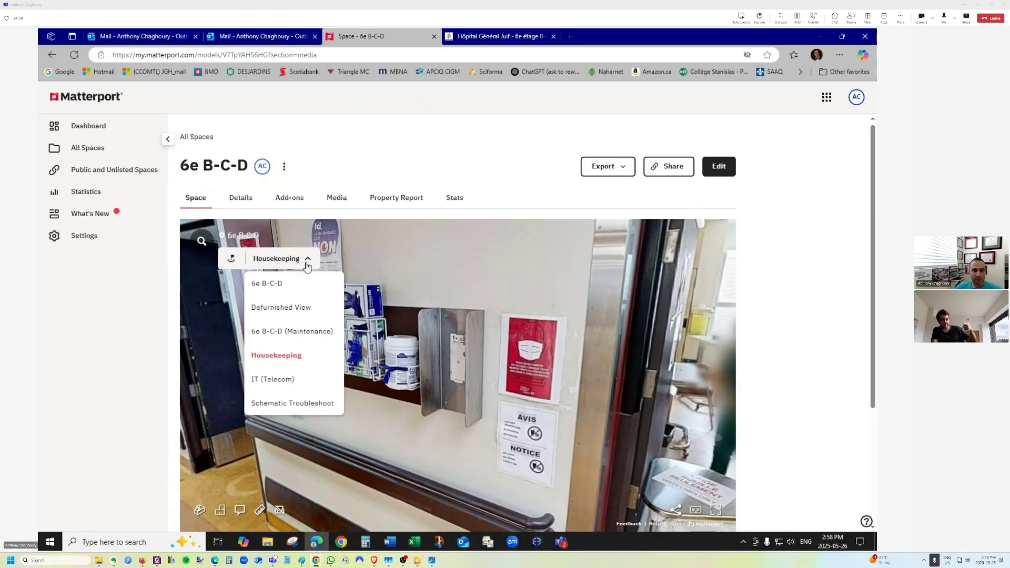
{"action": "left_click", "coordinate": [308, 263]}
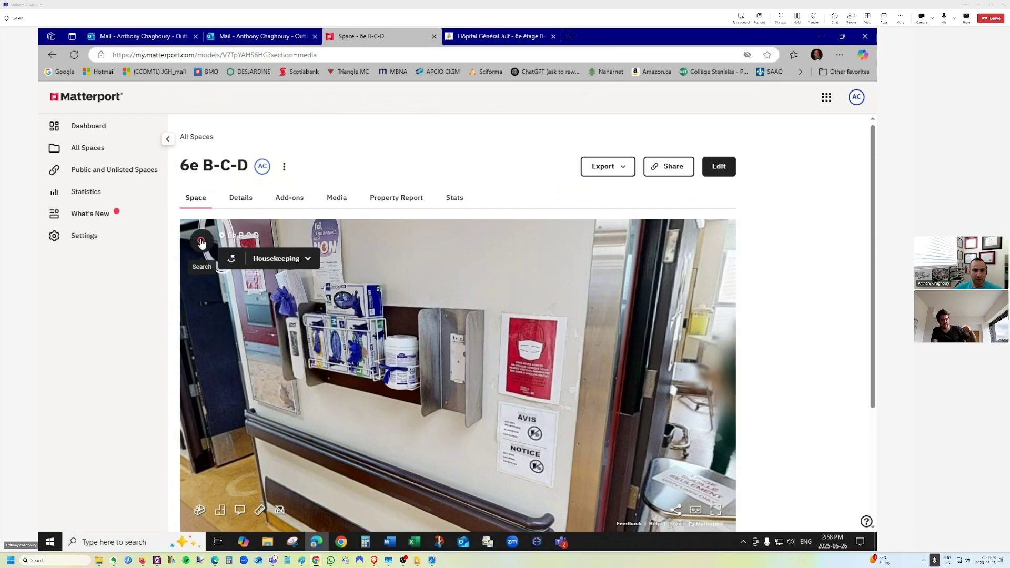
{"action": "left_click", "coordinate": [201, 242]}
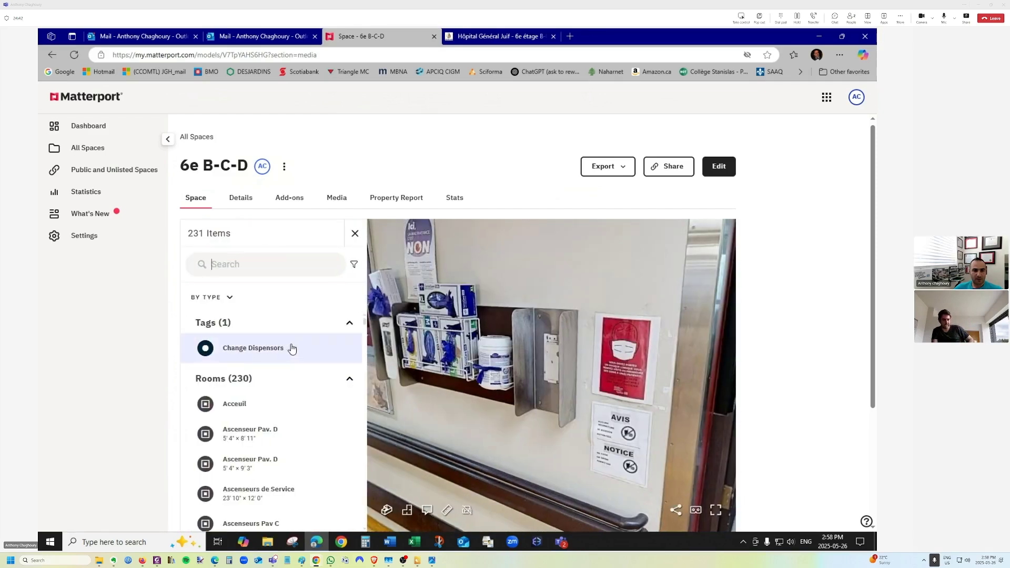
Jump to the Change Dispensors tag from the tags and rooms list, then close the list.
{"action": "scroll", "coordinate": [290, 349], "scroll_direction": "down", "scroll_amount": 3}
{"action": "scroll", "coordinate": [273, 415], "scroll_direction": "up", "scroll_amount": 1}
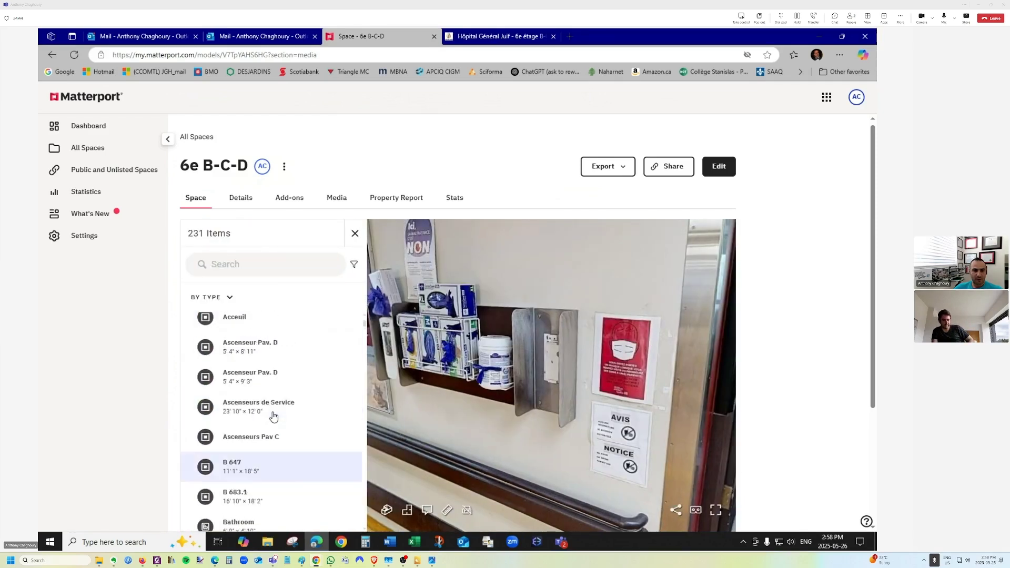
{"action": "scroll", "coordinate": [257, 368], "scroll_direction": "up", "scroll_amount": 1}
{"action": "scroll", "coordinate": [247, 368], "scroll_direction": "down", "scroll_amount": 4}
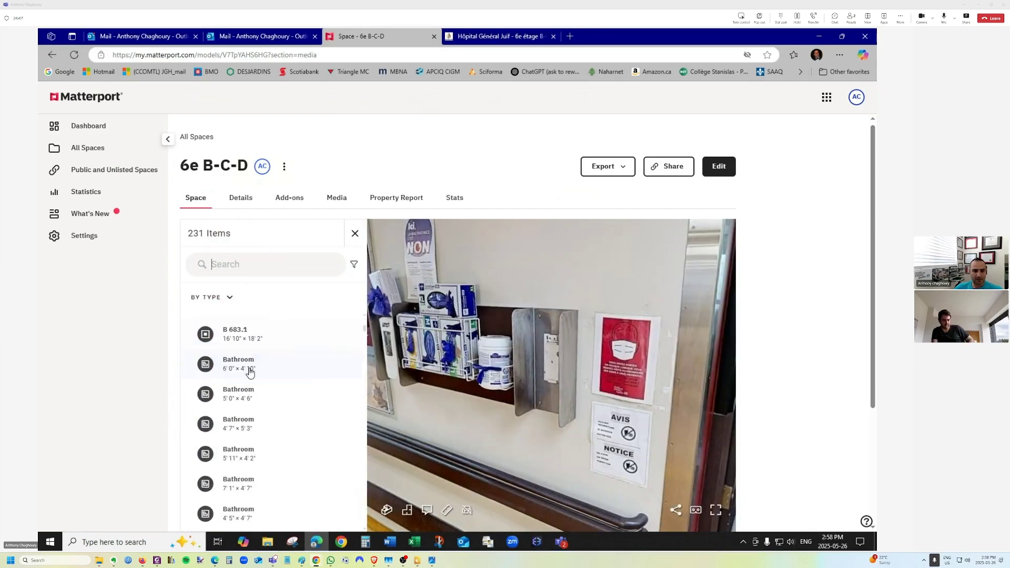
{"action": "scroll", "coordinate": [257, 422], "scroll_direction": "down", "scroll_amount": 5}
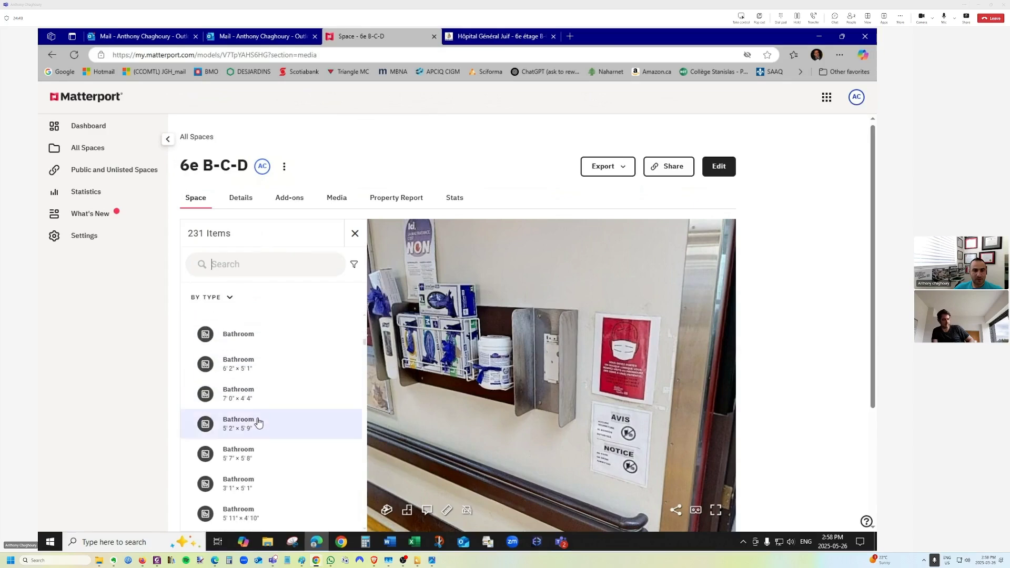
{"action": "scroll", "coordinate": [255, 416], "scroll_direction": "up", "scroll_amount": 10}
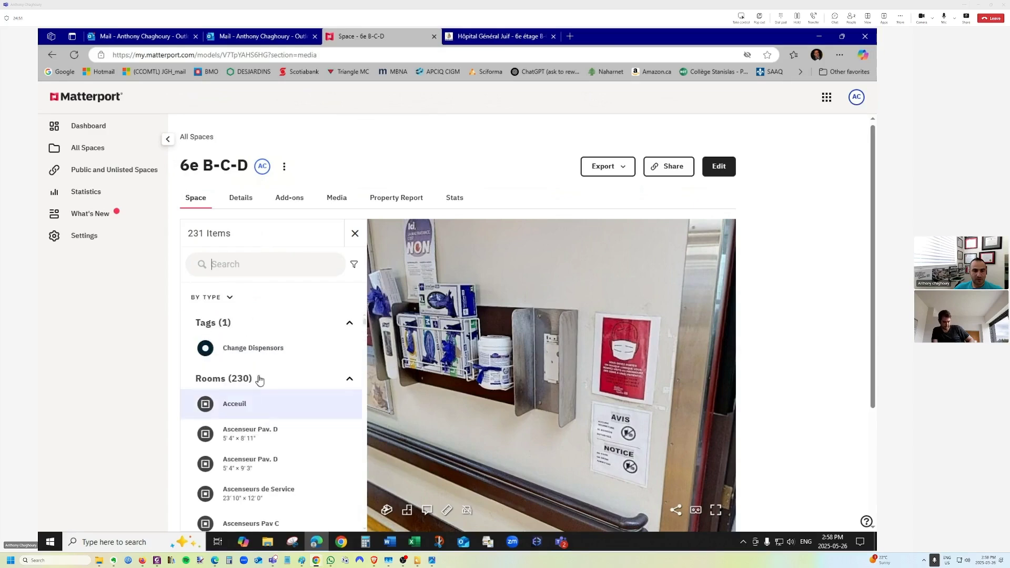
{"action": "left_click", "coordinate": [251, 349]}
{"action": "left_click", "coordinate": [253, 349]}
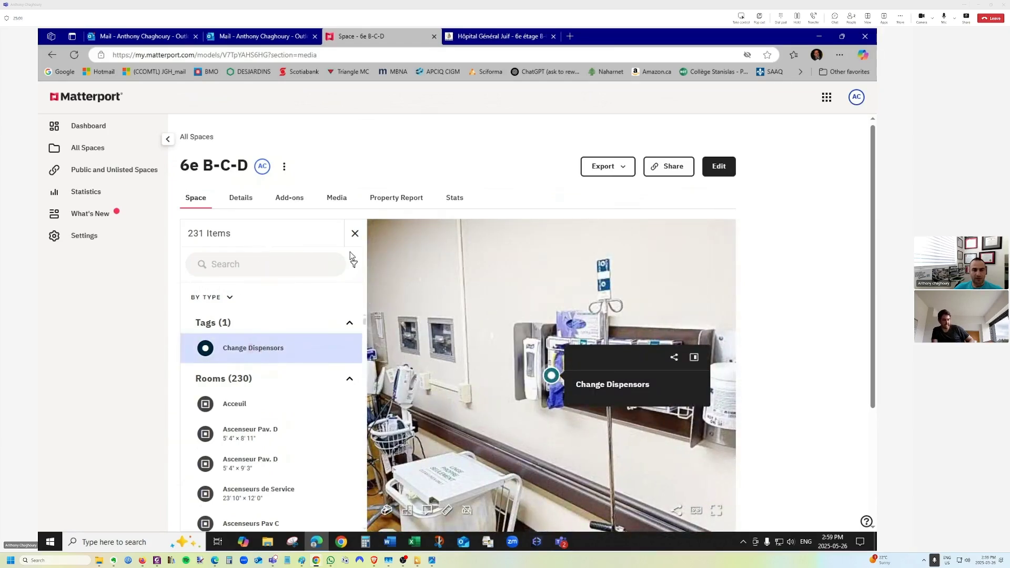
{"action": "left_click", "coordinate": [355, 234]}
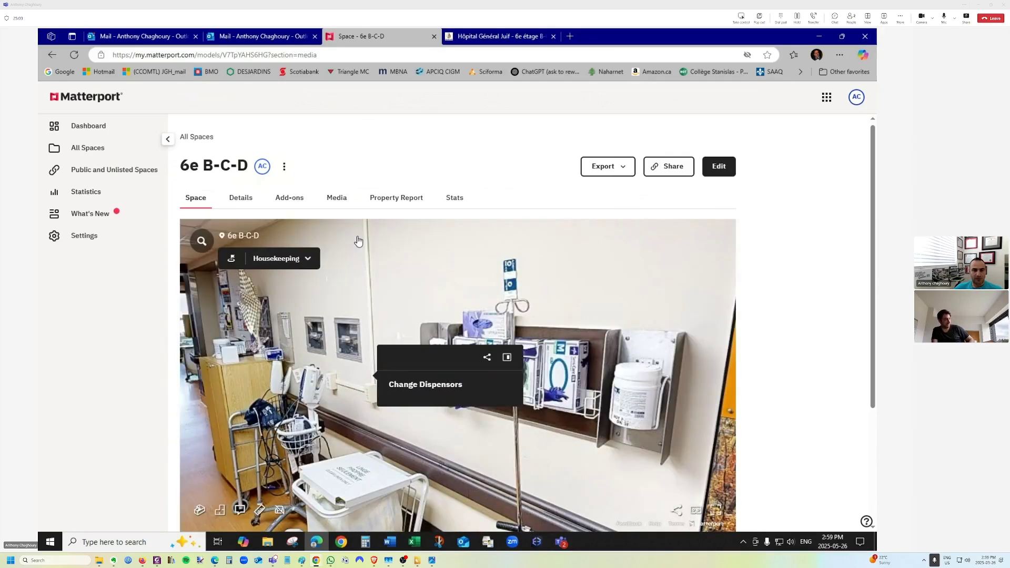
Confirm the Housekeeping view and jump to the Change Dispensors tag again.
{"action": "left_click", "coordinate": [306, 259]}
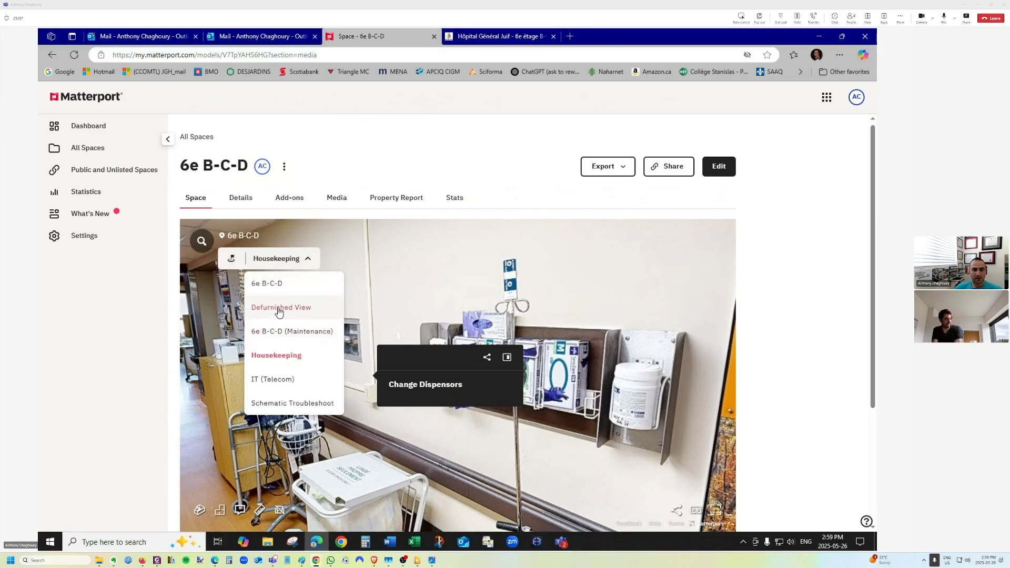
{"action": "left_click", "coordinate": [274, 356]}
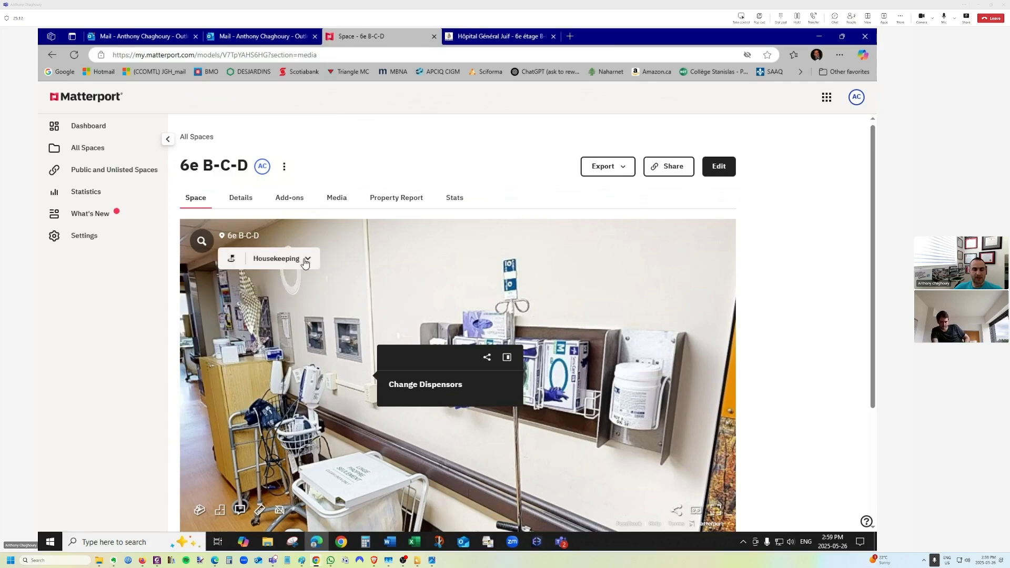
{"action": "left_click", "coordinate": [275, 262]}
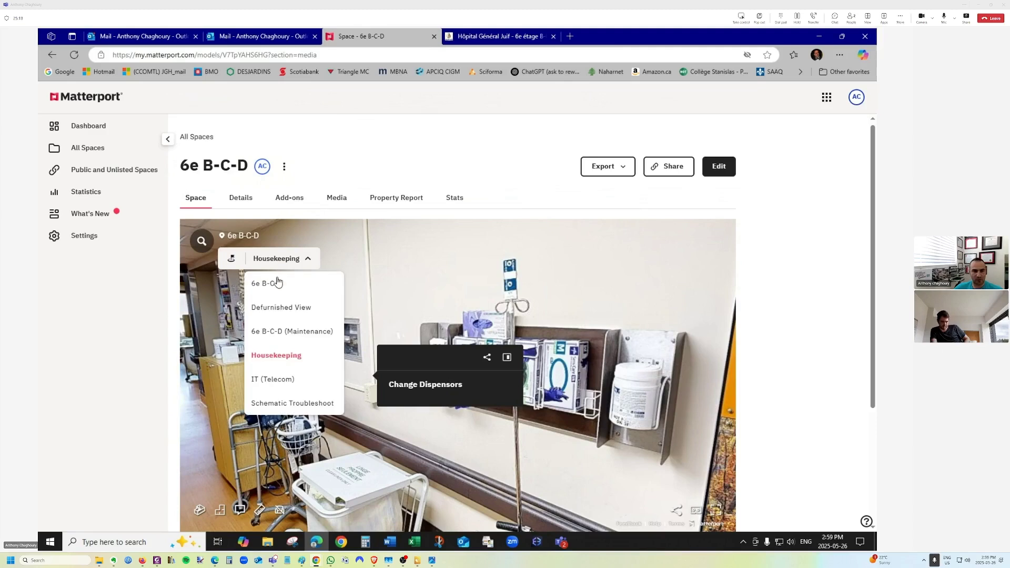
{"action": "left_click", "coordinate": [277, 362]}
{"action": "left_click", "coordinate": [204, 245]}
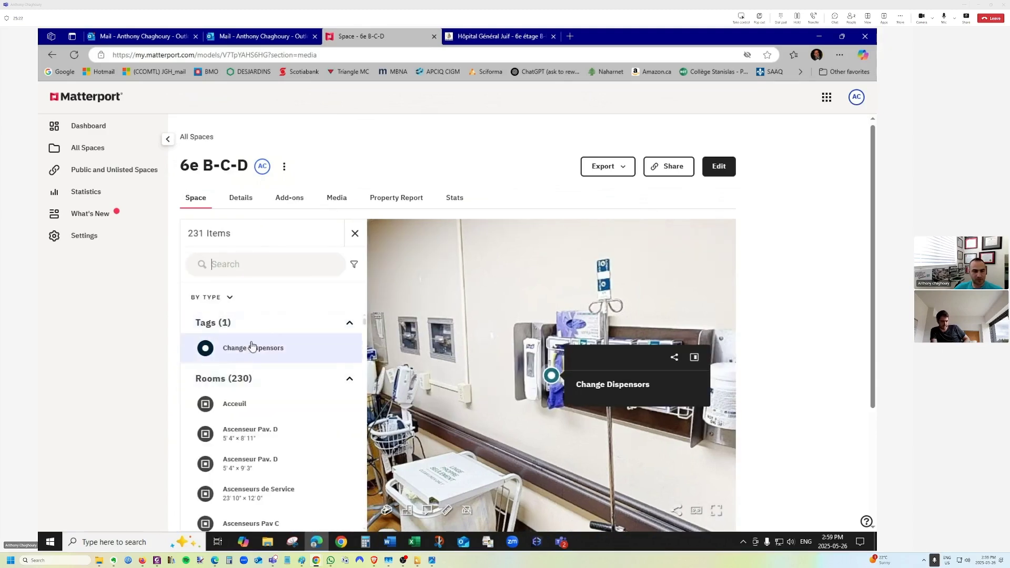
{"action": "left_click", "coordinate": [230, 352]}
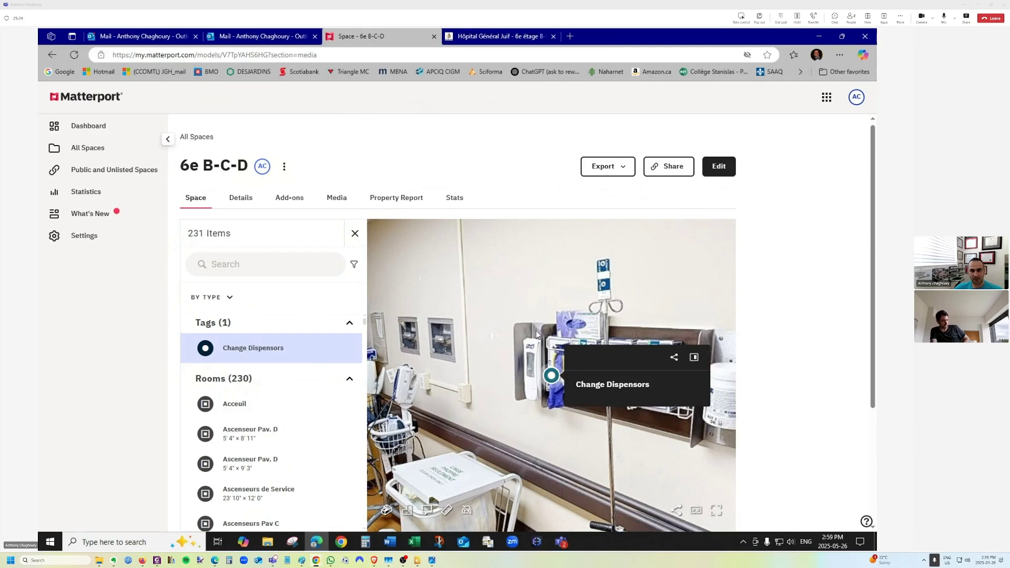
Walk the corridor to face the storage door, close the list, and open the editor.
{"action": "left_click_drag", "start_coordinate": [483, 318], "coordinate": [214, 300]}
{"action": "left_click_drag", "start_coordinate": [664, 382], "coordinate": [299, 361]}
{"action": "left_click", "coordinate": [582, 386]}
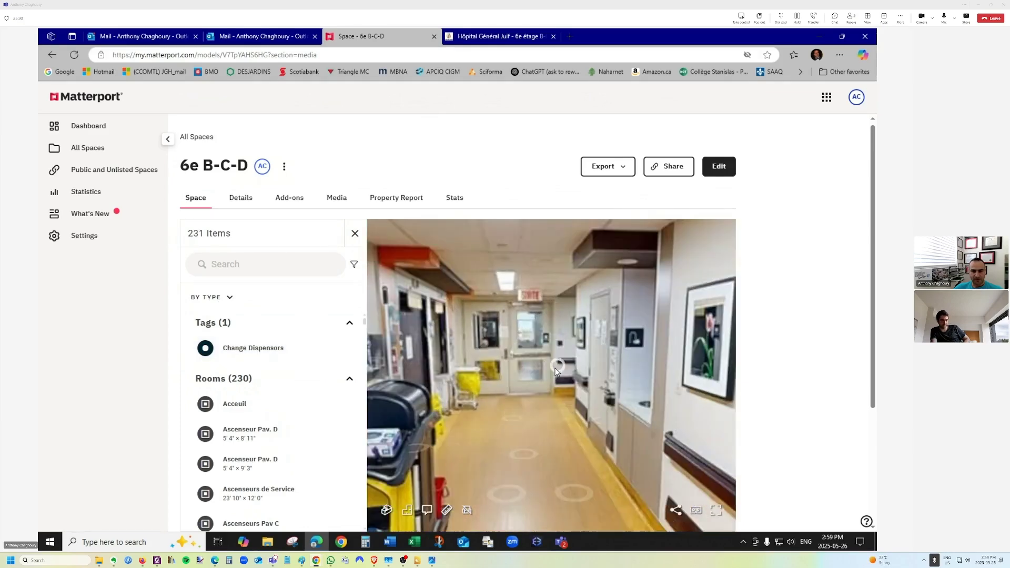
{"action": "left_click_drag", "start_coordinate": [556, 371], "coordinate": [440, 398]}
{"action": "left_click_drag", "start_coordinate": [678, 399], "coordinate": [543, 385]}
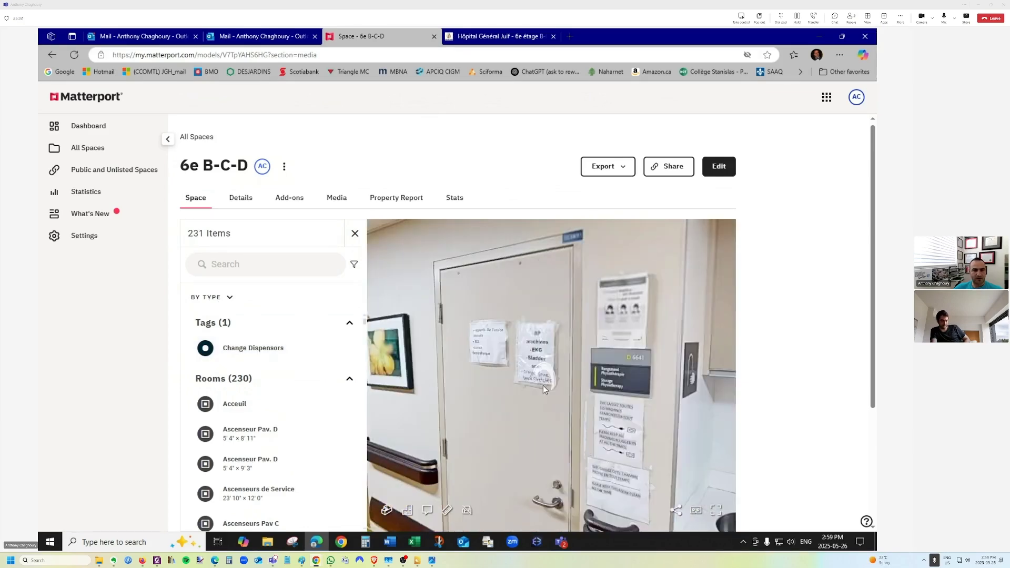
{"action": "left_click", "coordinate": [355, 232]}
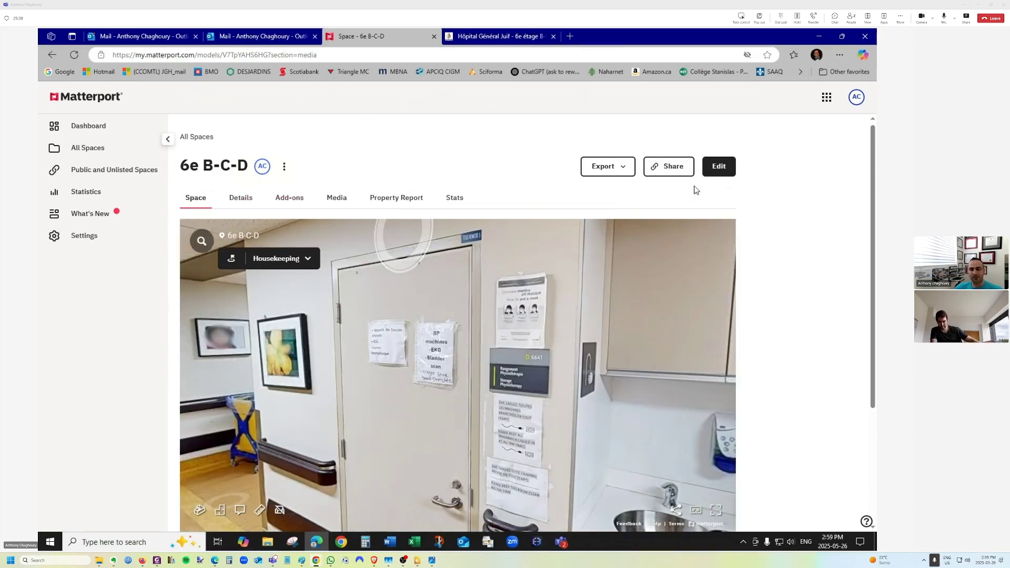
{"action": "left_click", "coordinate": [719, 166]}
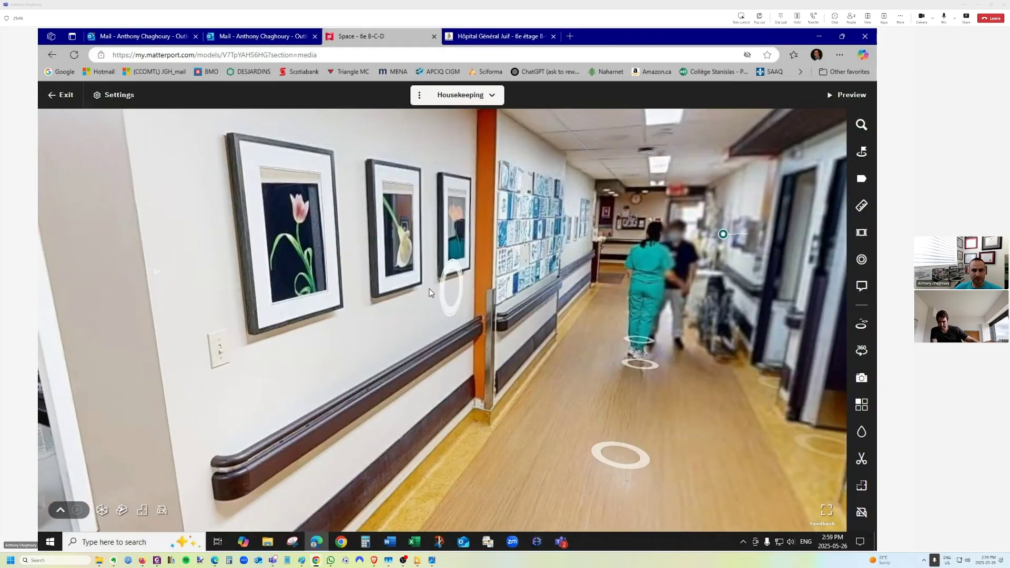
In the editor, move down the hallway past reception to the clock wall and show the tag list.
{"action": "left_click_drag", "start_coordinate": [430, 292], "coordinate": [357, 318]}
{"action": "left_click", "coordinate": [515, 270]}
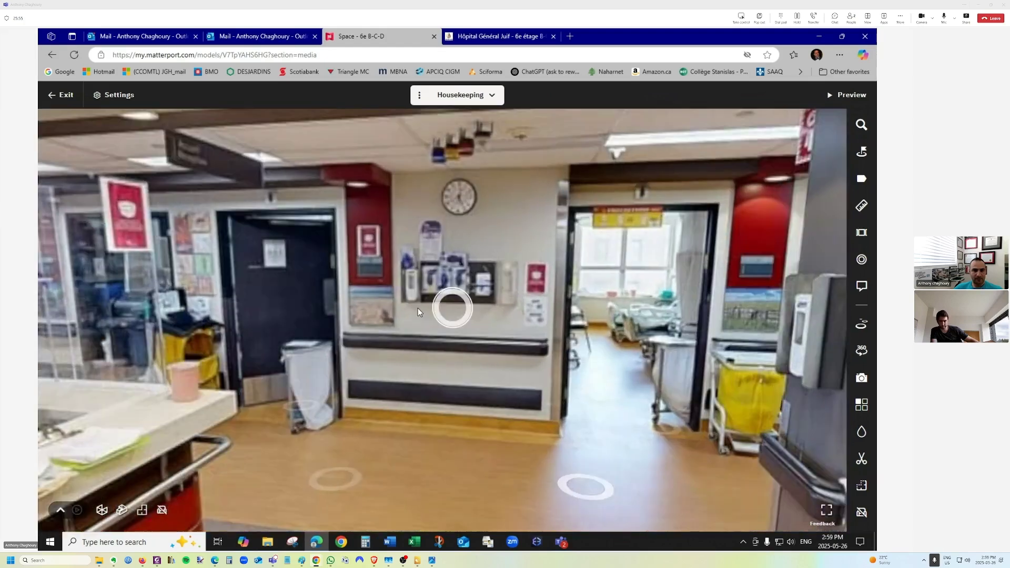
{"action": "left_click_drag", "start_coordinate": [418, 312], "coordinate": [717, 270]}
{"action": "left_click_drag", "start_coordinate": [736, 168], "coordinate": [550, 248]}
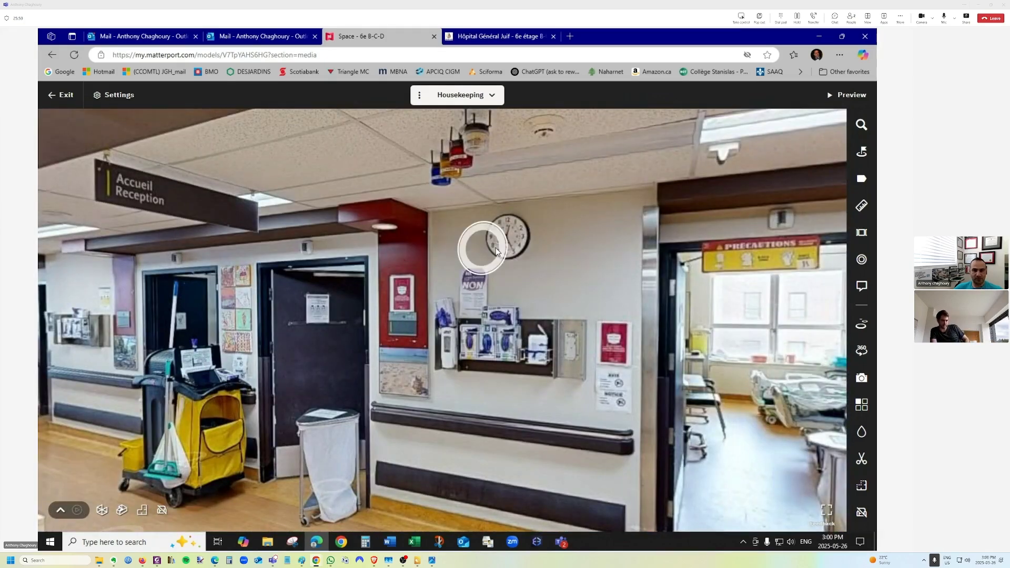
{"action": "left_click", "coordinate": [551, 239]}
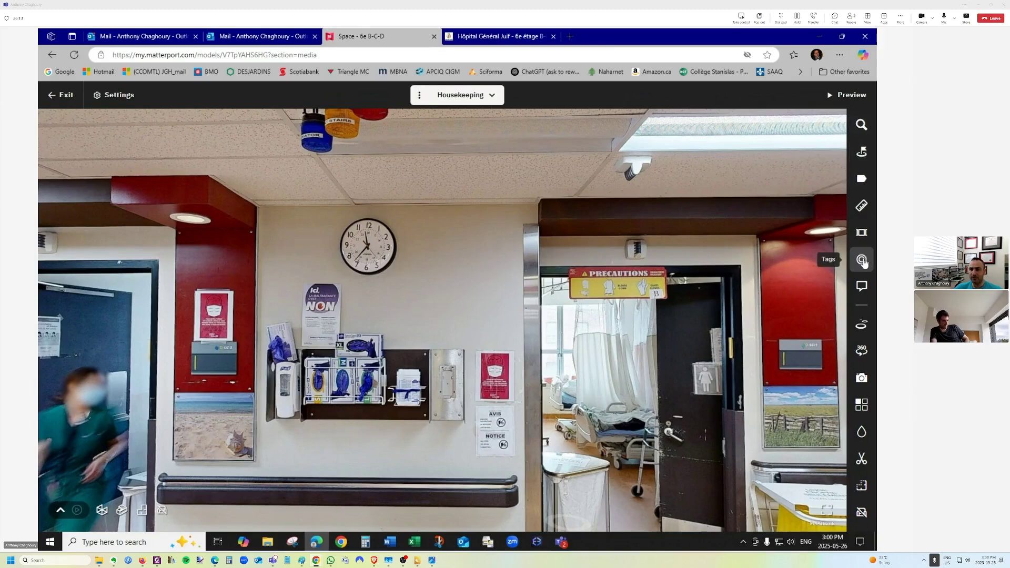
{"action": "left_click", "coordinate": [862, 264]}
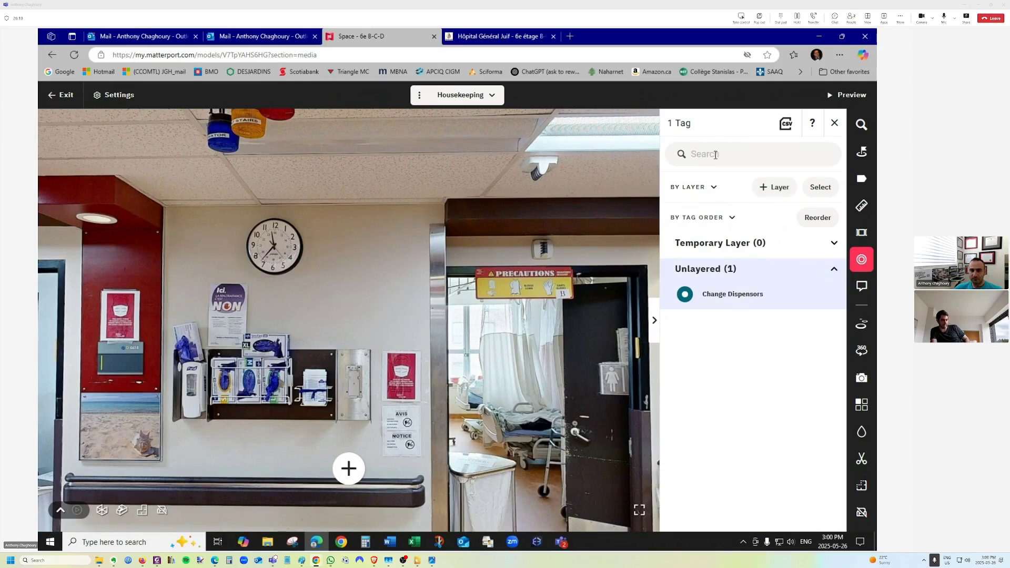
{"action": "left_click", "coordinate": [716, 154]}
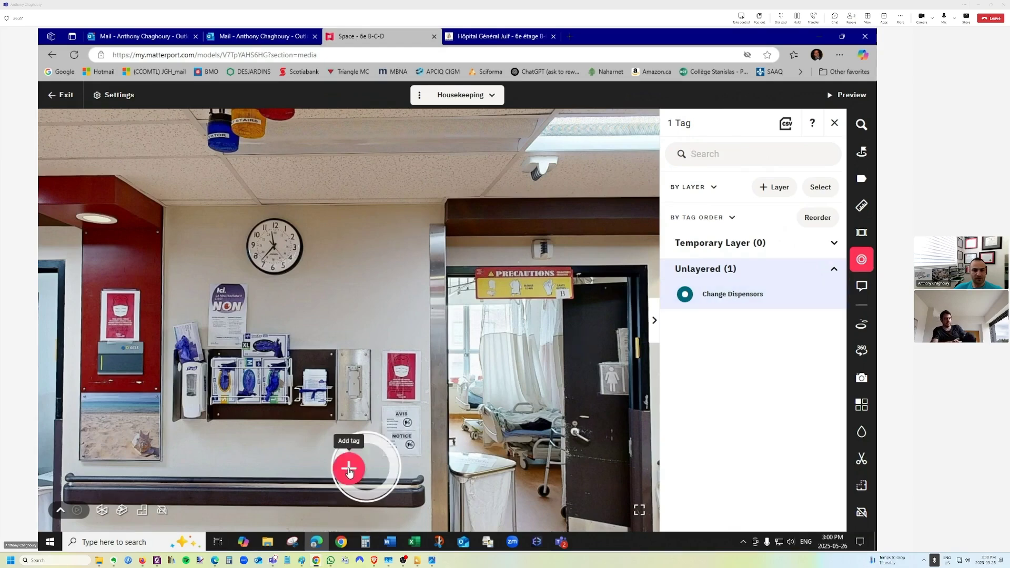
Place a new tag beside the wall clock titled 'repair clock' with description 'by end of JUNE'.
{"action": "left_click", "coordinate": [349, 468]}
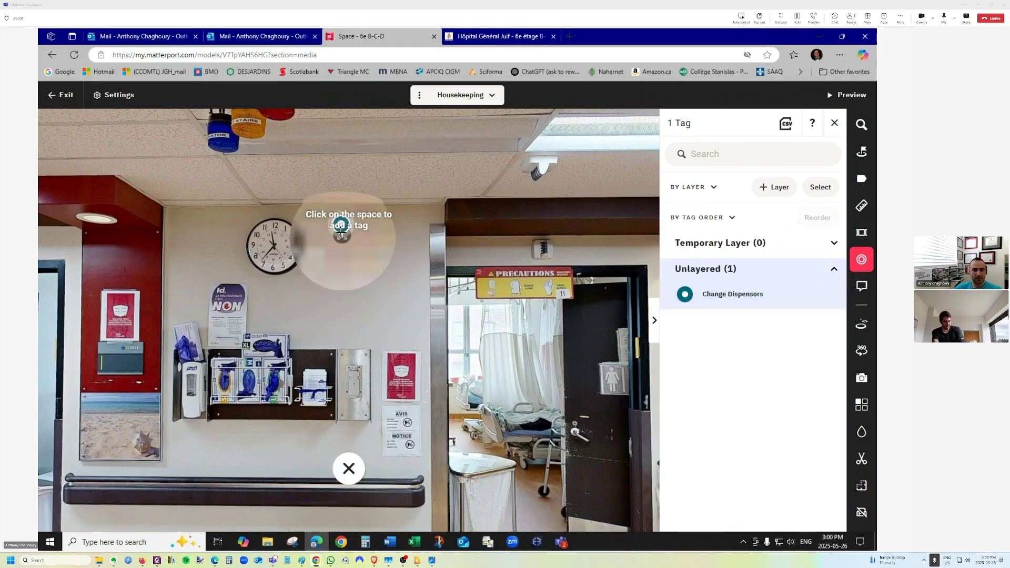
{"action": "left_click", "coordinate": [315, 241]}
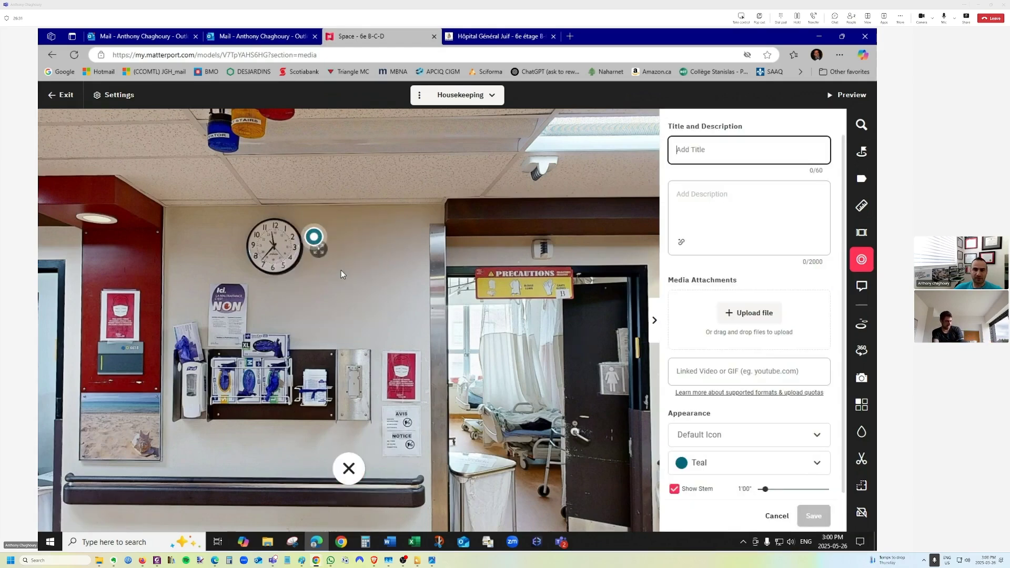
{"action": "type", "text": "repair clock"}
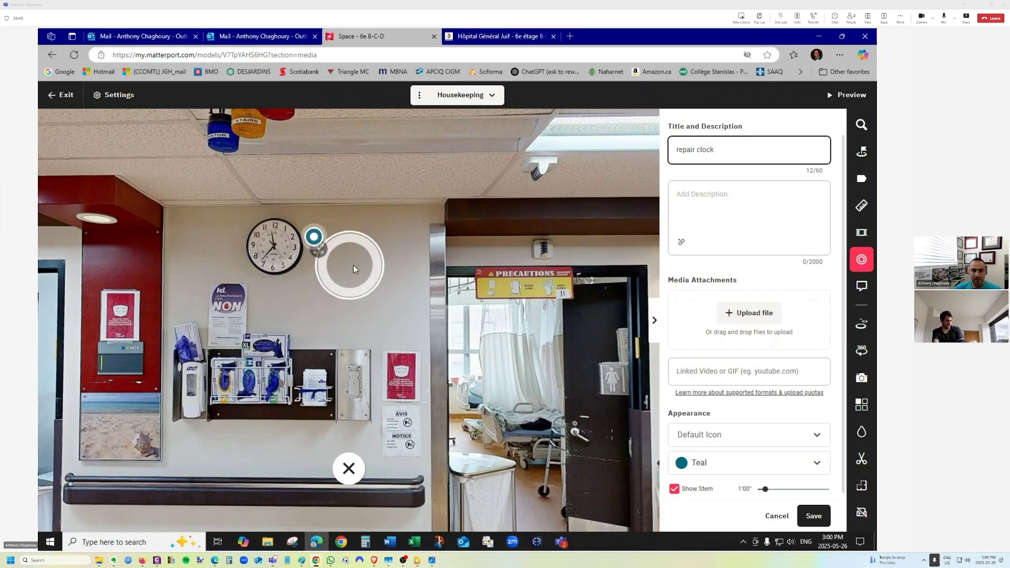
{"action": "left_click", "coordinate": [749, 212]}
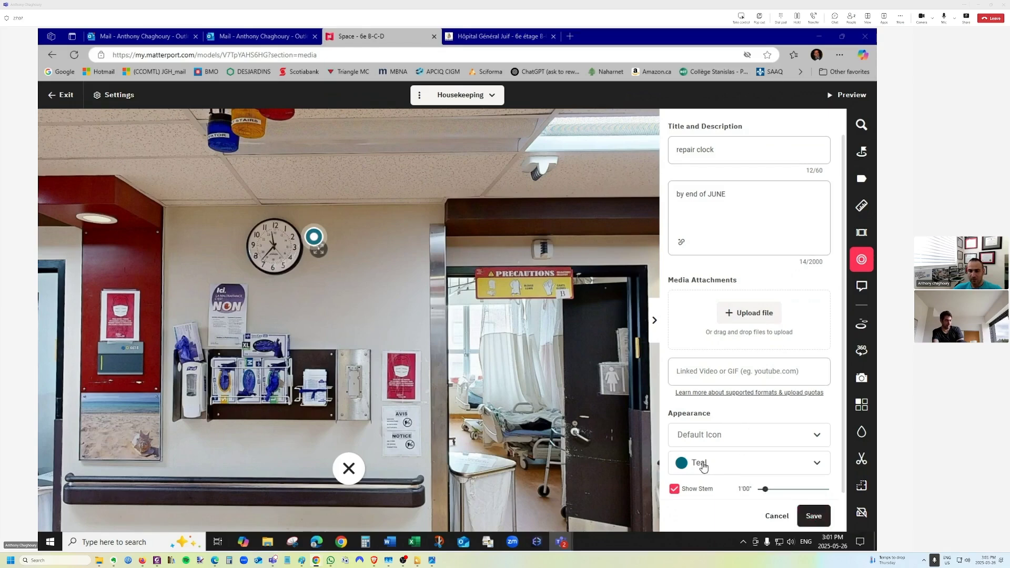
Set the repair clock tag's colour to Mint.
{"action": "left_click", "coordinate": [772, 465]}
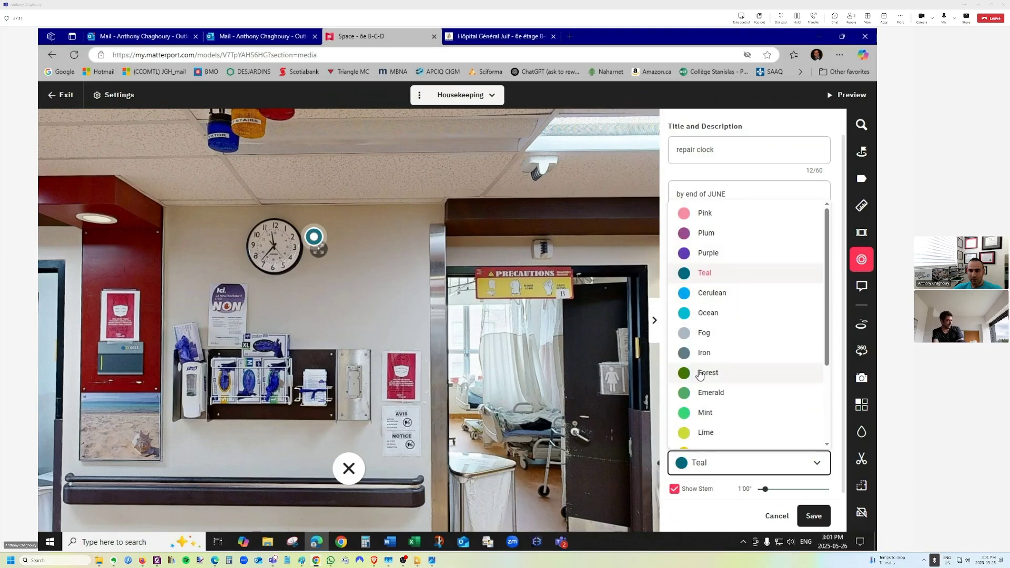
{"action": "left_click", "coordinate": [705, 413]}
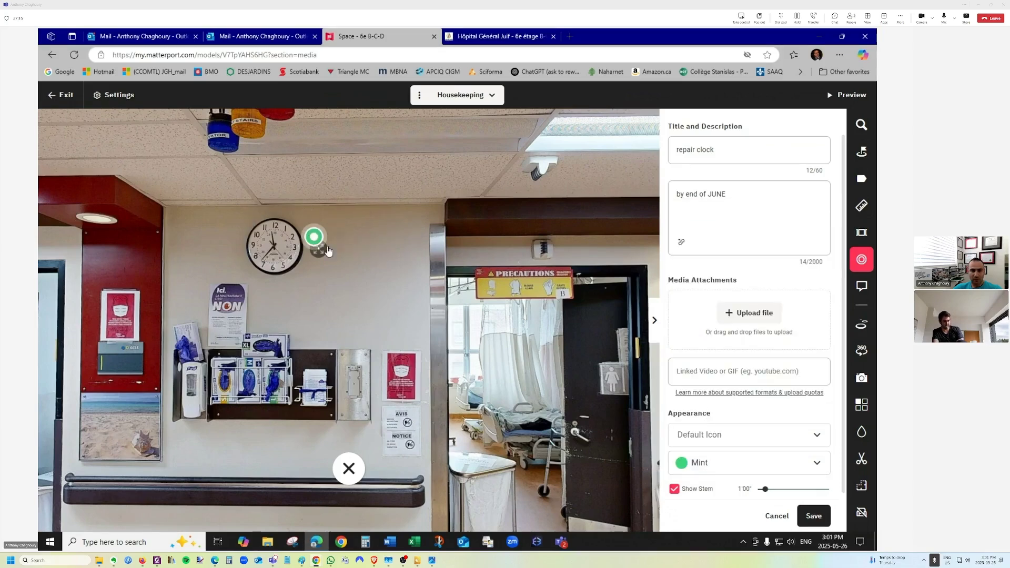
{"action": "mouse_move", "coordinate": [328, 252]}
{"action": "left_mouse_down"}
{"action": "mouse_move", "coordinate": [361, 278]}
{"action": "mouse_move", "coordinate": [331, 257]}
{"action": "left_mouse_up"}
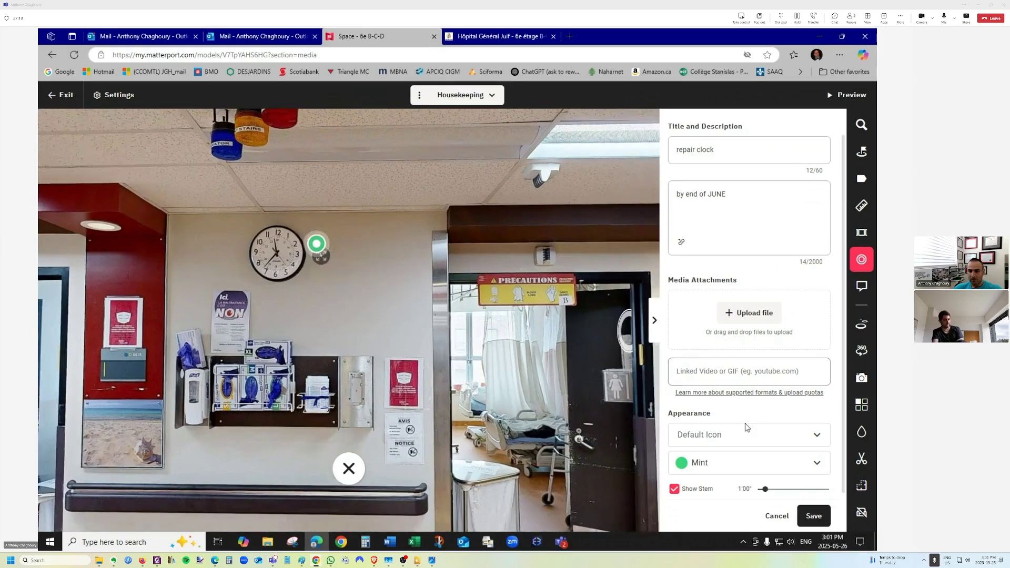
Browse the Furniture & Appliances and People icon sets, then keep the Default Icon.
{"action": "left_click", "coordinate": [746, 435]}
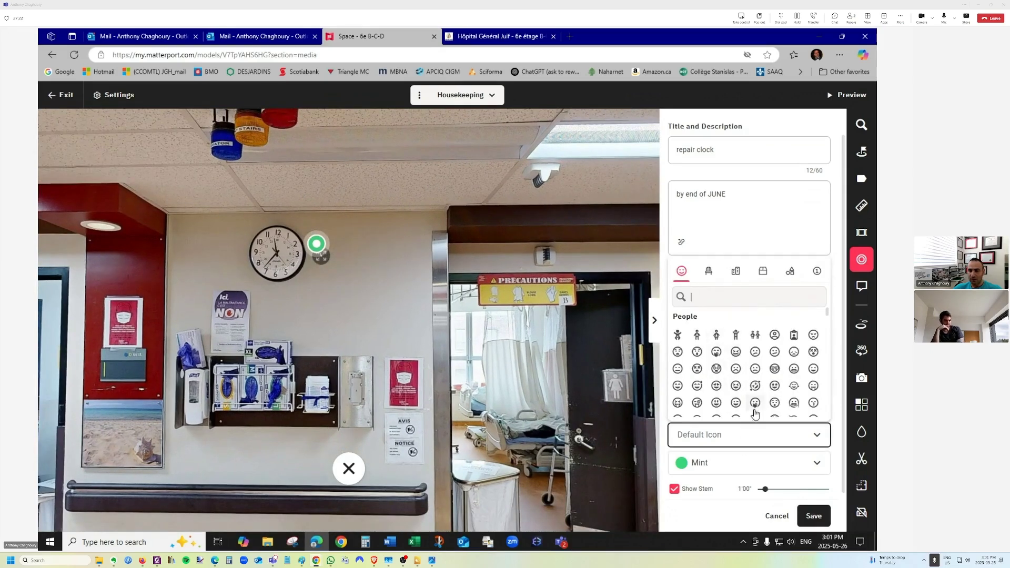
{"action": "left_click", "coordinate": [811, 436]}
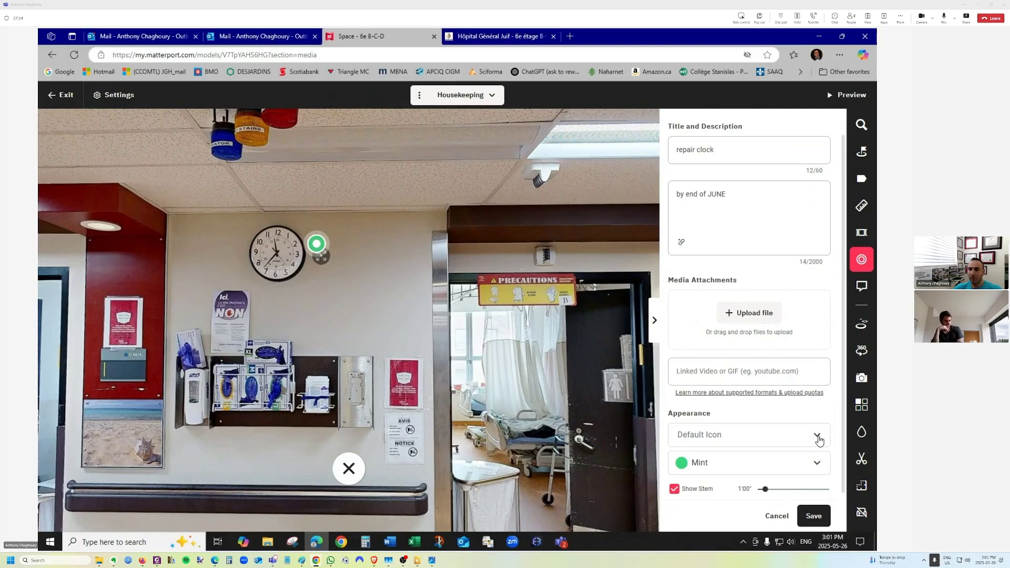
{"action": "left_click", "coordinate": [817, 436]}
{"action": "left_click", "coordinate": [817, 436]}
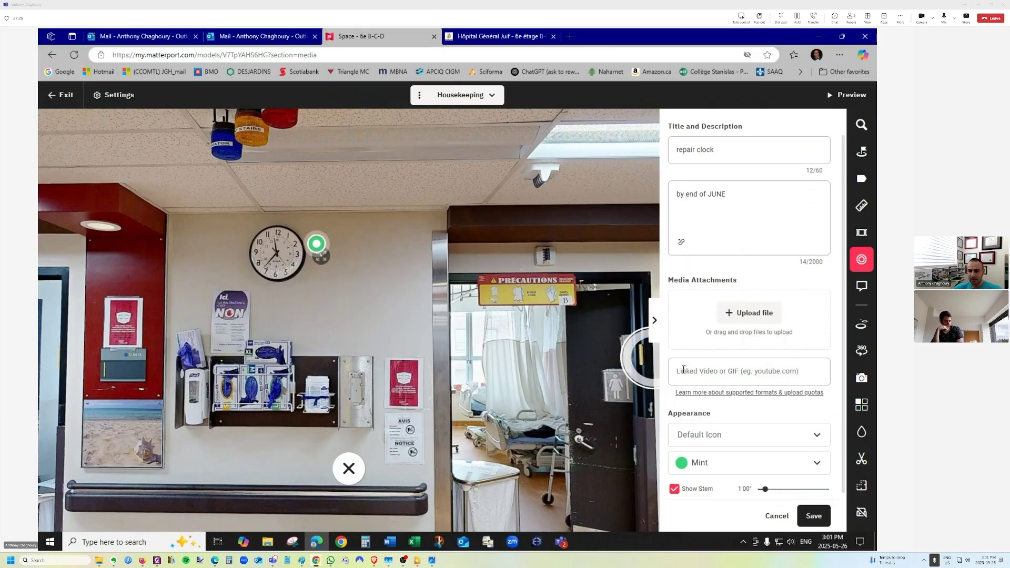
{"action": "left_click", "coordinate": [816, 435]}
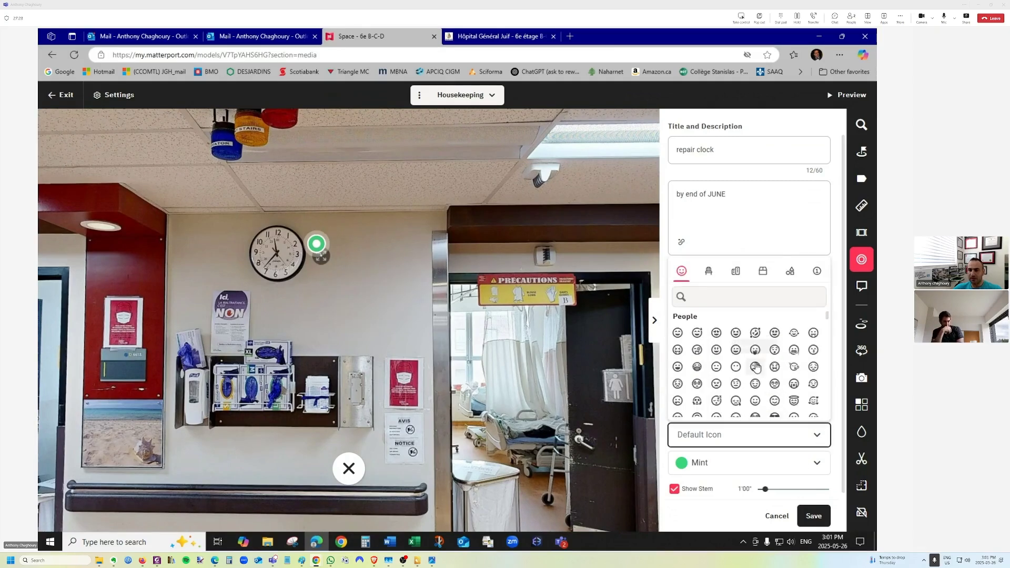
{"action": "scroll", "coordinate": [755, 367], "scroll_direction": "down", "scroll_amount": 5}
{"action": "scroll", "coordinate": [755, 367], "scroll_direction": "up", "scroll_amount": 5}
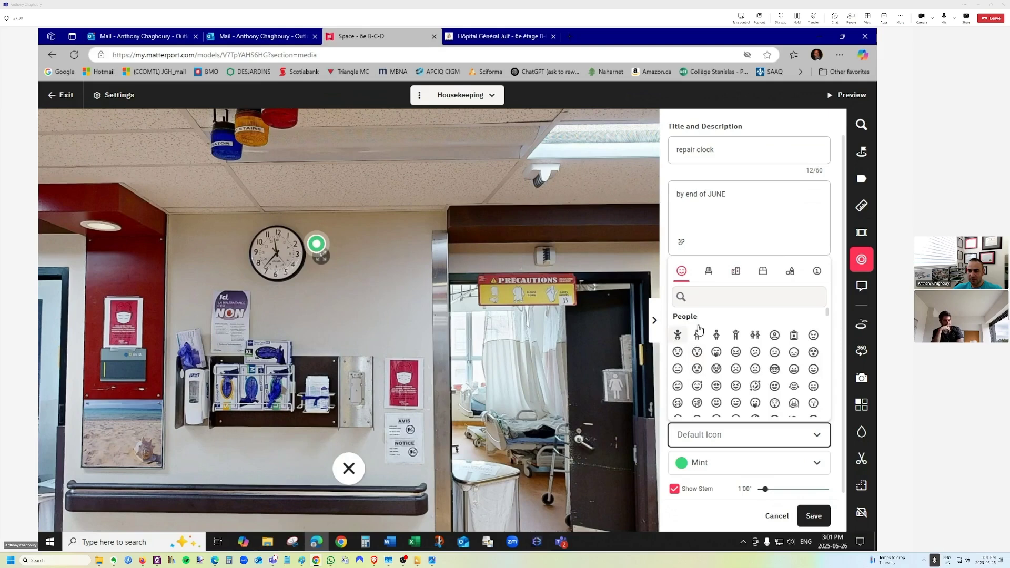
{"action": "left_click", "coordinate": [708, 271]}
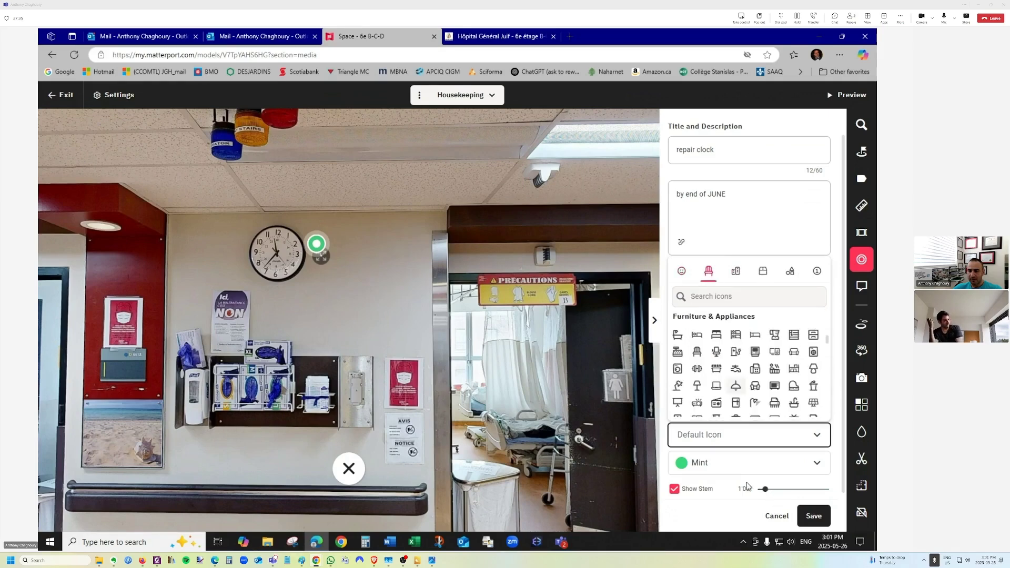
{"action": "left_click", "coordinate": [682, 274]}
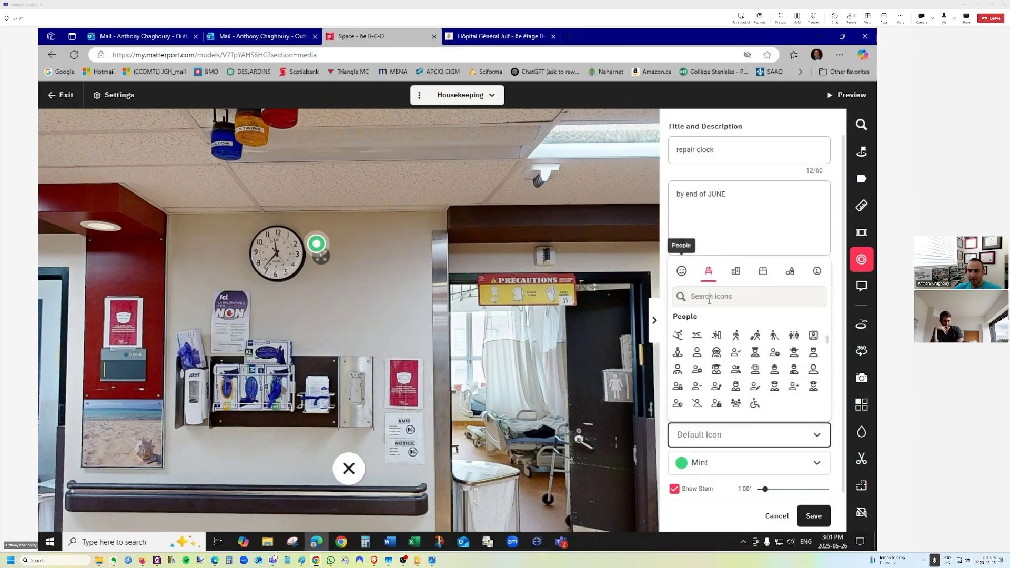
{"action": "left_click", "coordinate": [817, 438]}
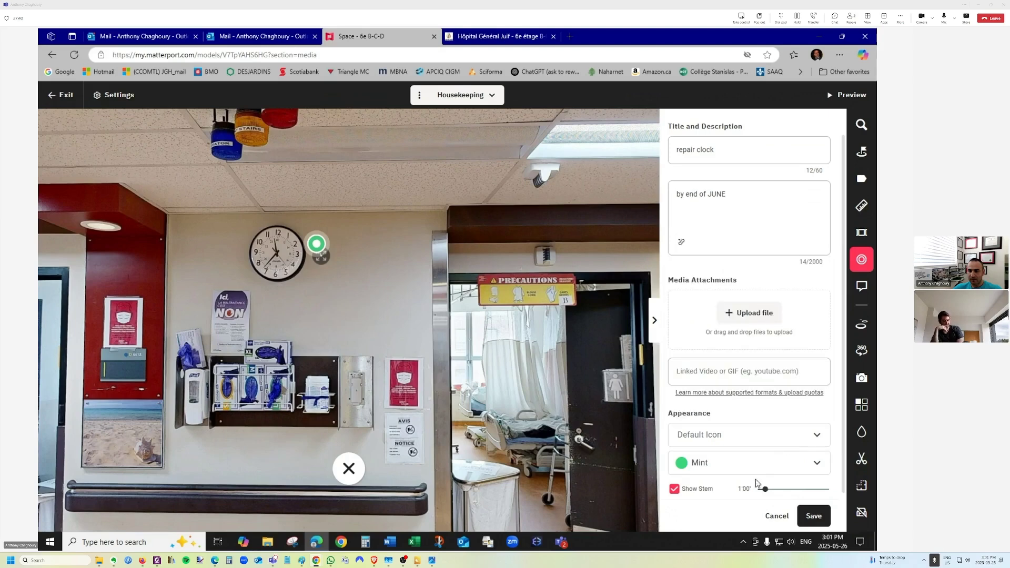
{"action": "scroll", "coordinate": [756, 482], "scroll_direction": "down", "scroll_amount": 2}
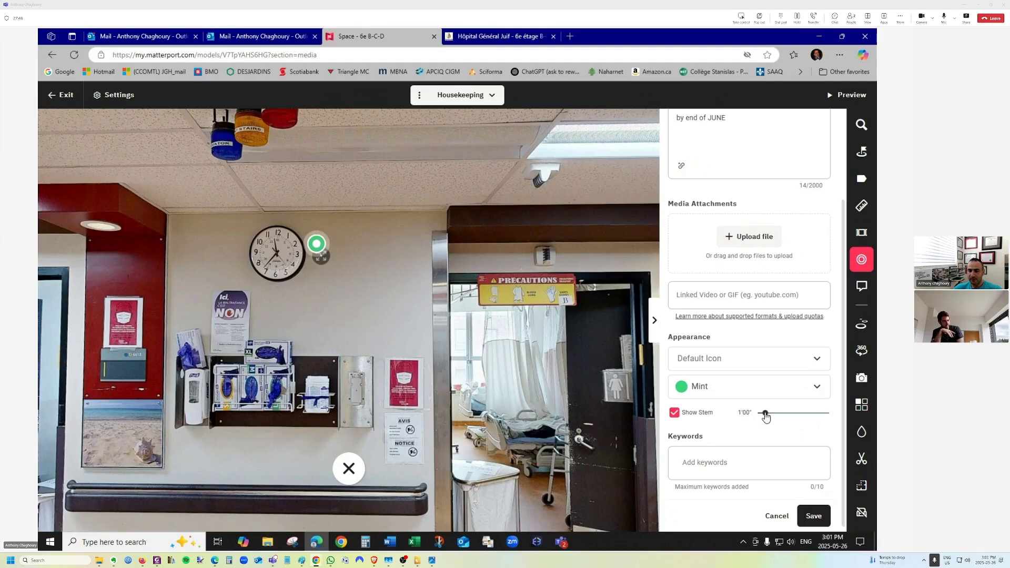
Set the repair clock tag's stem to about 2'06" and anchor it just above-right of the clock.
{"action": "left_click_drag", "start_coordinate": [765, 415], "coordinate": [783, 430]}
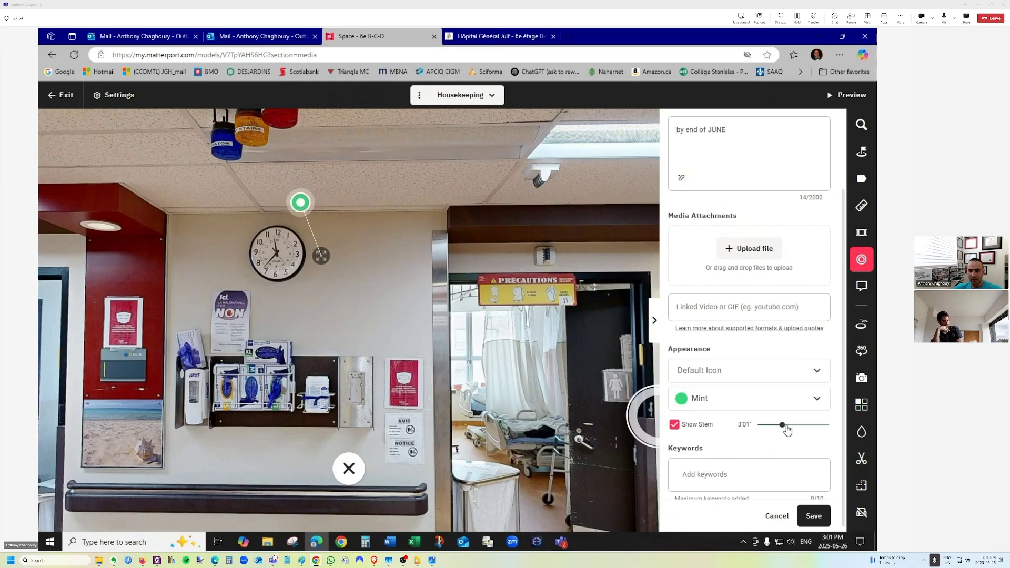
{"action": "left_click_drag", "start_coordinate": [783, 427], "coordinate": [784, 427]}
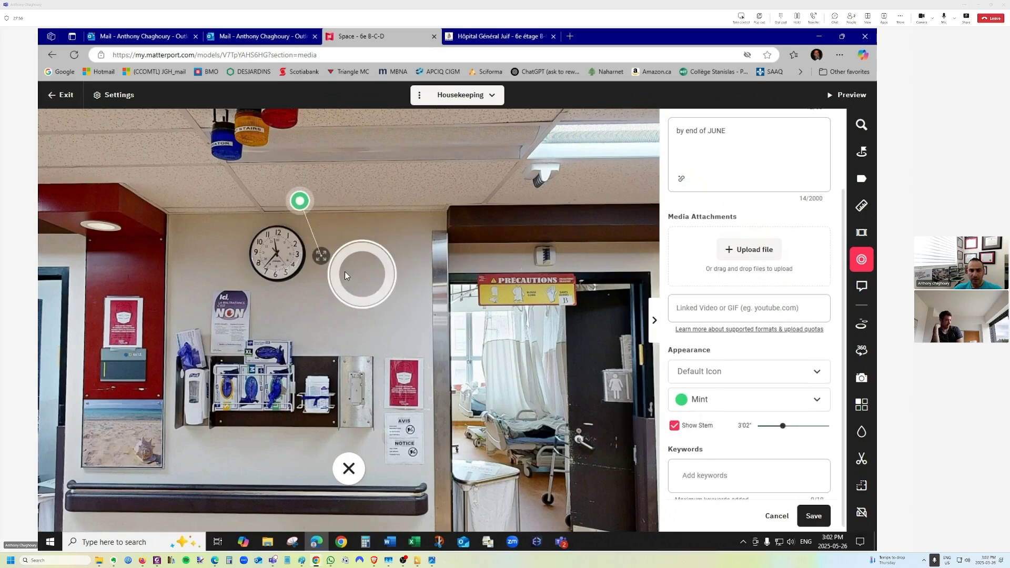
{"action": "left_click_drag", "start_coordinate": [321, 256], "coordinate": [356, 268]}
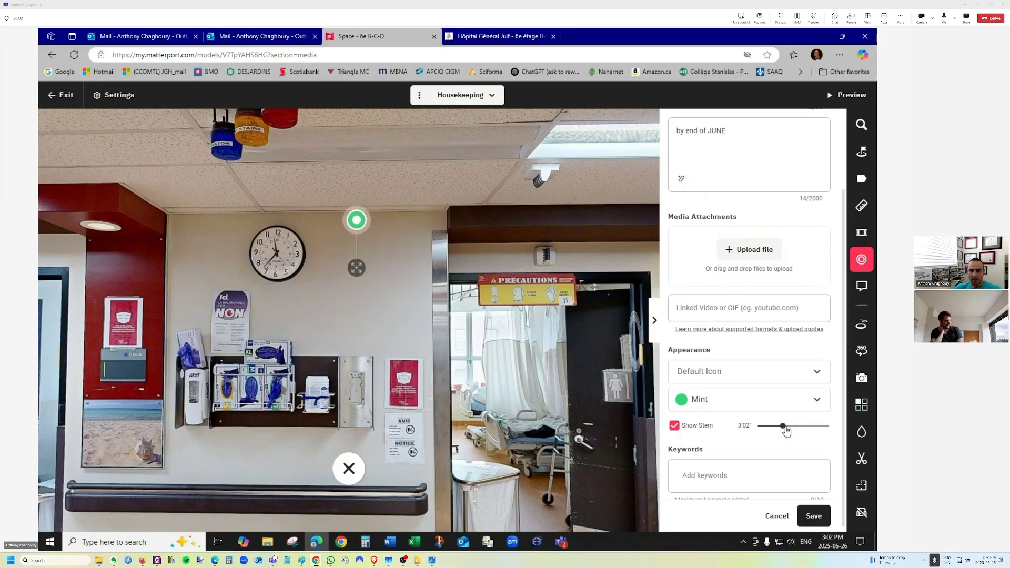
{"action": "mouse_move", "coordinate": [786, 431]}
{"action": "left_mouse_down"}
{"action": "mouse_move", "coordinate": [811, 425]}
{"action": "mouse_move", "coordinate": [775, 424]}
{"action": "left_mouse_up"}
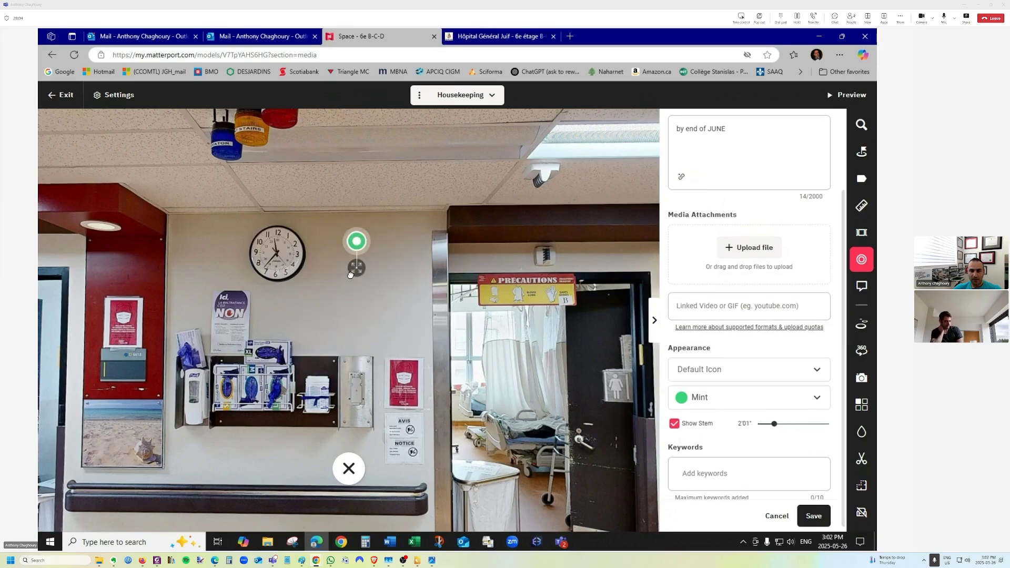
{"action": "mouse_move", "coordinate": [350, 268]}
{"action": "left_mouse_down"}
{"action": "mouse_move", "coordinate": [355, 297]}
{"action": "mouse_move", "coordinate": [338, 269]}
{"action": "mouse_move", "coordinate": [329, 284]}
{"action": "mouse_move", "coordinate": [338, 259]}
{"action": "mouse_move", "coordinate": [318, 296]}
{"action": "mouse_move", "coordinate": [344, 278]}
{"action": "left_mouse_up"}
{"action": "mouse_move", "coordinate": [777, 425]}
{"action": "left_mouse_down"}
{"action": "mouse_move", "coordinate": [809, 428]}
{"action": "mouse_move", "coordinate": [783, 429]}
{"action": "left_mouse_up"}
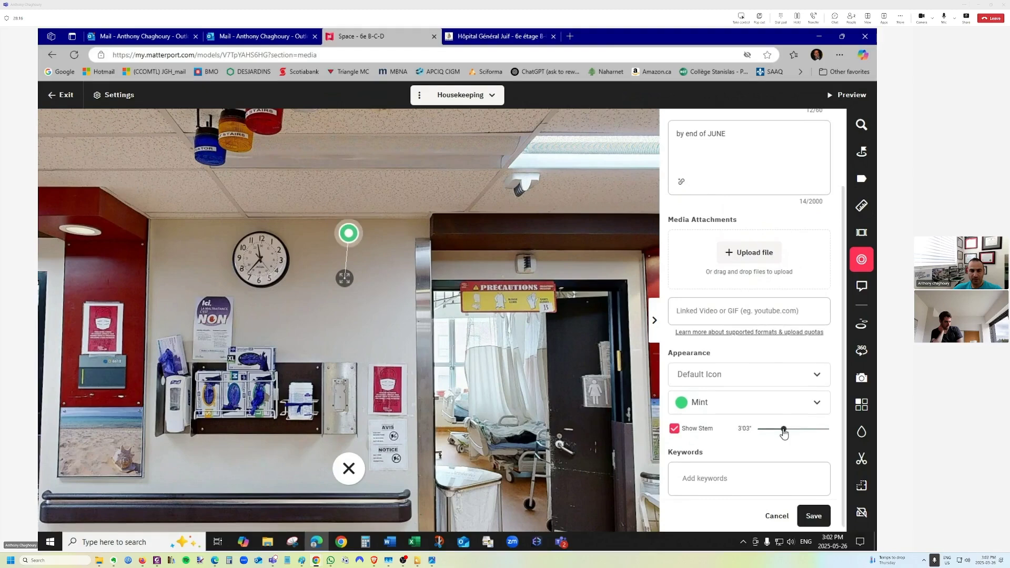
{"action": "mouse_move", "coordinate": [344, 284]}
{"action": "left_mouse_down"}
{"action": "mouse_move", "coordinate": [299, 264]}
{"action": "mouse_move", "coordinate": [286, 234]}
{"action": "mouse_move", "coordinate": [361, 219]}
{"action": "mouse_move", "coordinate": [318, 252]}
{"action": "mouse_move", "coordinate": [326, 247]}
{"action": "mouse_move", "coordinate": [327, 282]}
{"action": "mouse_move", "coordinate": [293, 282]}
{"action": "mouse_move", "coordinate": [293, 318]}
{"action": "mouse_move", "coordinate": [320, 288]}
{"action": "mouse_move", "coordinate": [261, 279]}
{"action": "mouse_move", "coordinate": [216, 302]}
{"action": "mouse_move", "coordinate": [336, 299]}
{"action": "mouse_move", "coordinate": [354, 284]}
{"action": "mouse_move", "coordinate": [397, 338]}
{"action": "mouse_move", "coordinate": [414, 342]}
{"action": "mouse_move", "coordinate": [424, 374]}
{"action": "mouse_move", "coordinate": [360, 291]}
{"action": "mouse_move", "coordinate": [330, 273]}
{"action": "left_mouse_up"}
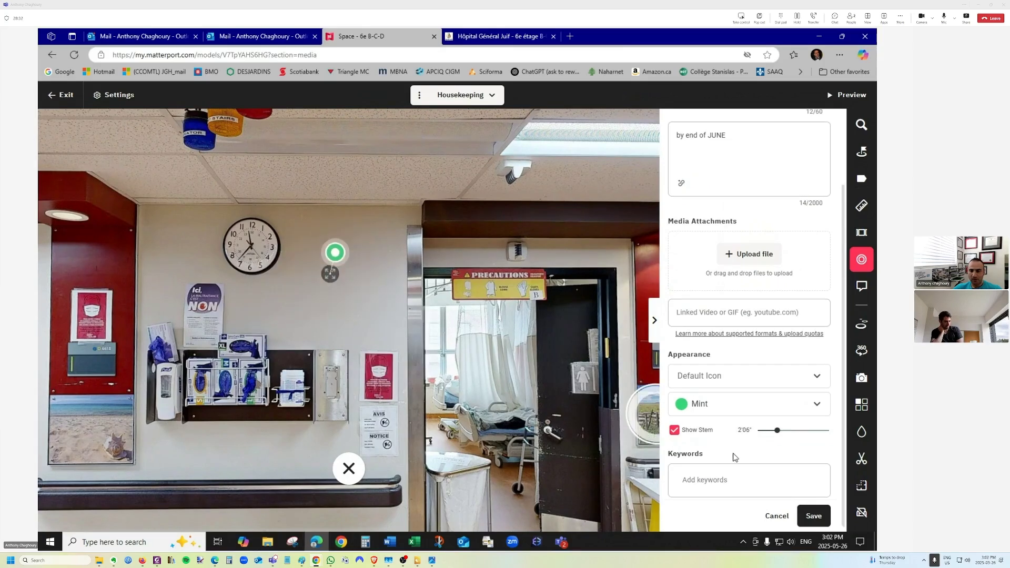
Save the repair clock tag changes.
{"action": "left_click", "coordinate": [815, 516]}
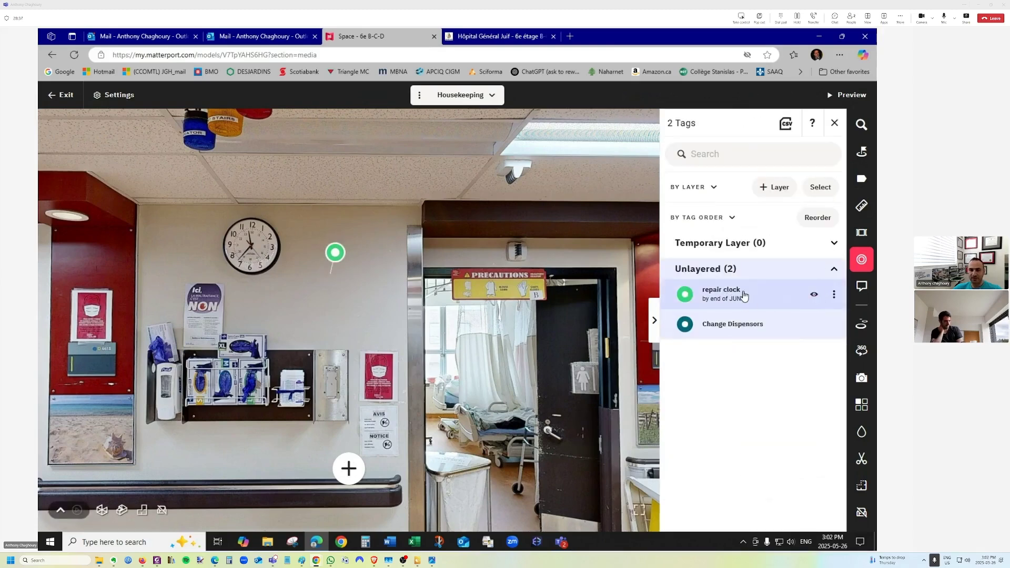
{"action": "left_click_drag", "start_coordinate": [509, 327], "coordinate": [244, 231]}
{"action": "left_click_drag", "start_coordinate": [525, 287], "coordinate": [184, 291]}
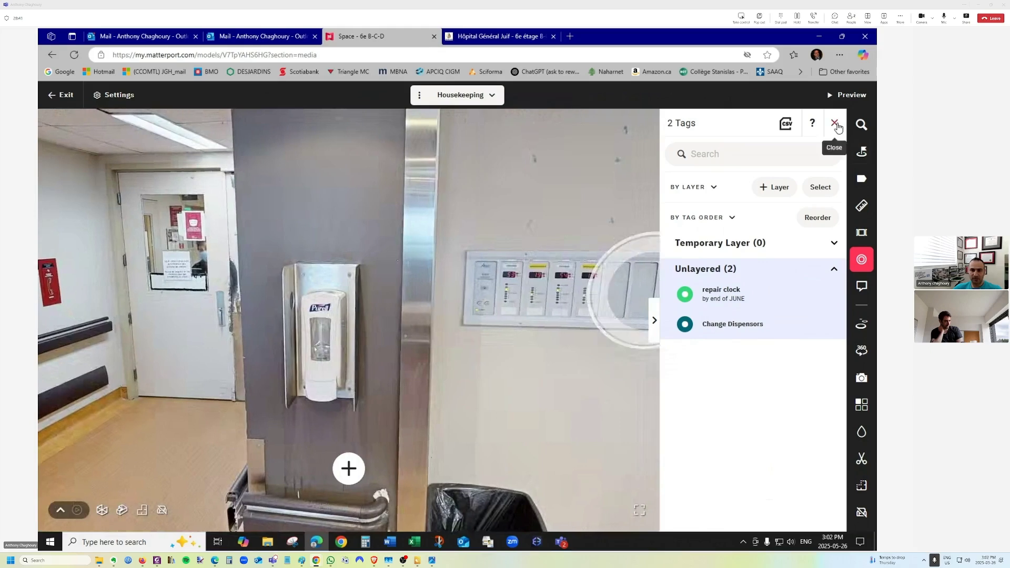
Close the tag list, exit the editor, and reopen 6e B-C-D for editing.
{"action": "left_click", "coordinate": [834, 123]}
{"action": "left_click_drag", "start_coordinate": [581, 333], "coordinate": [327, 383]}
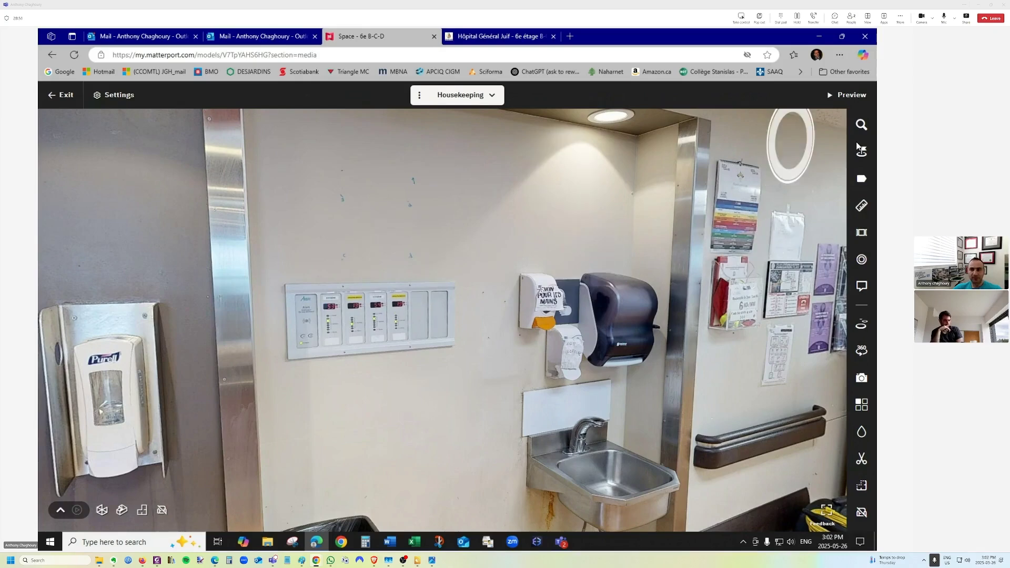
{"action": "left_click", "coordinate": [61, 96]}
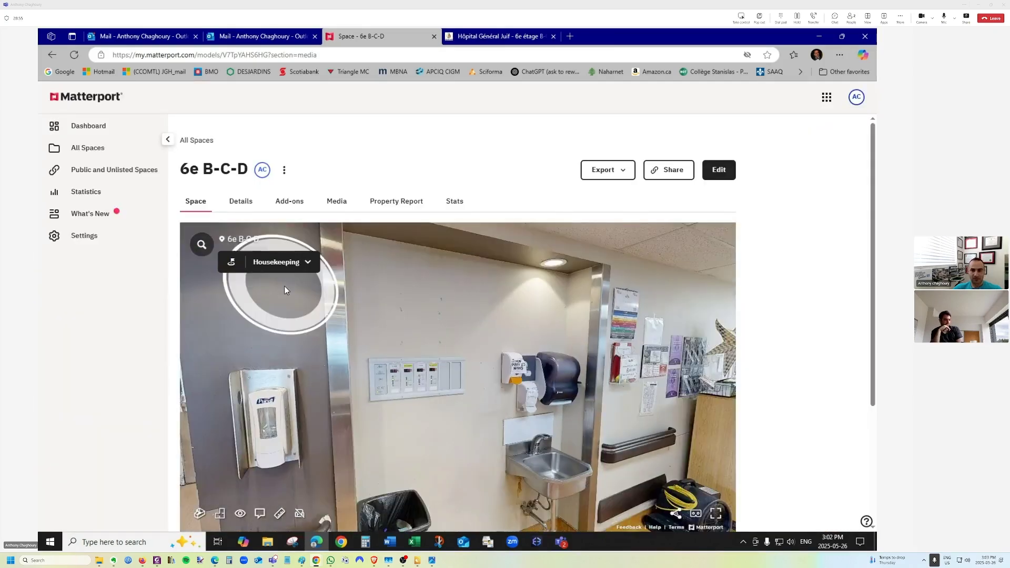
{"action": "left_click", "coordinate": [718, 170]}
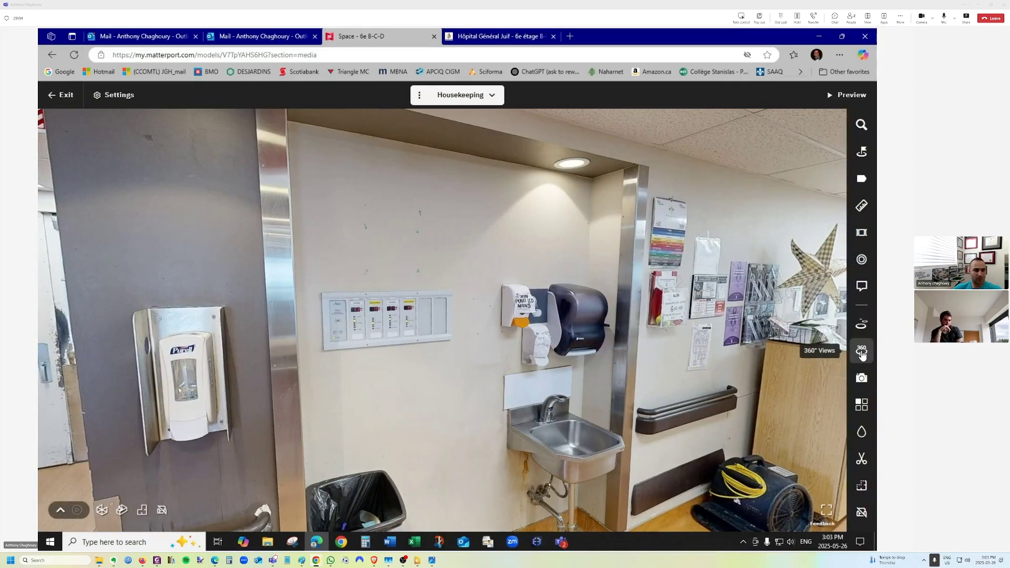
Switch from Floor Plan to the 3D dollhouse view and pan across the model.
{"action": "left_click", "coordinate": [142, 510]}
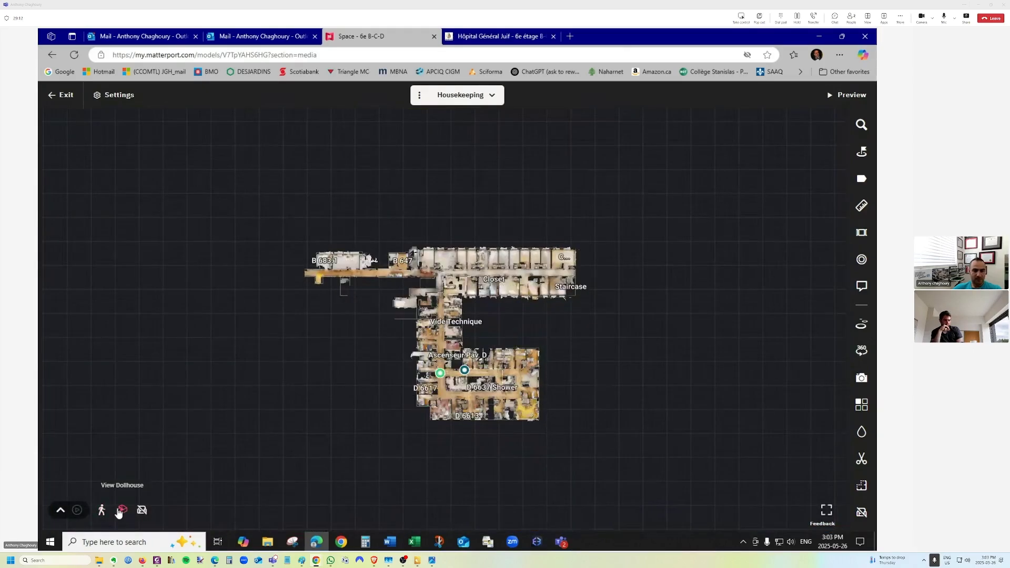
{"action": "left_click", "coordinate": [121, 510]}
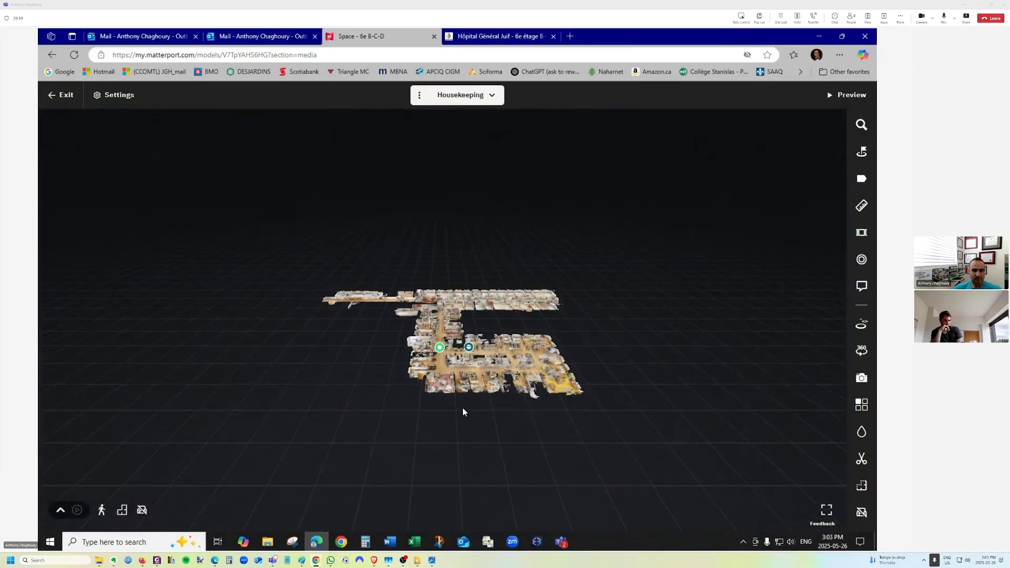
{"action": "scroll", "coordinate": [362, 386], "scroll_direction": "up", "scroll_amount": 6}
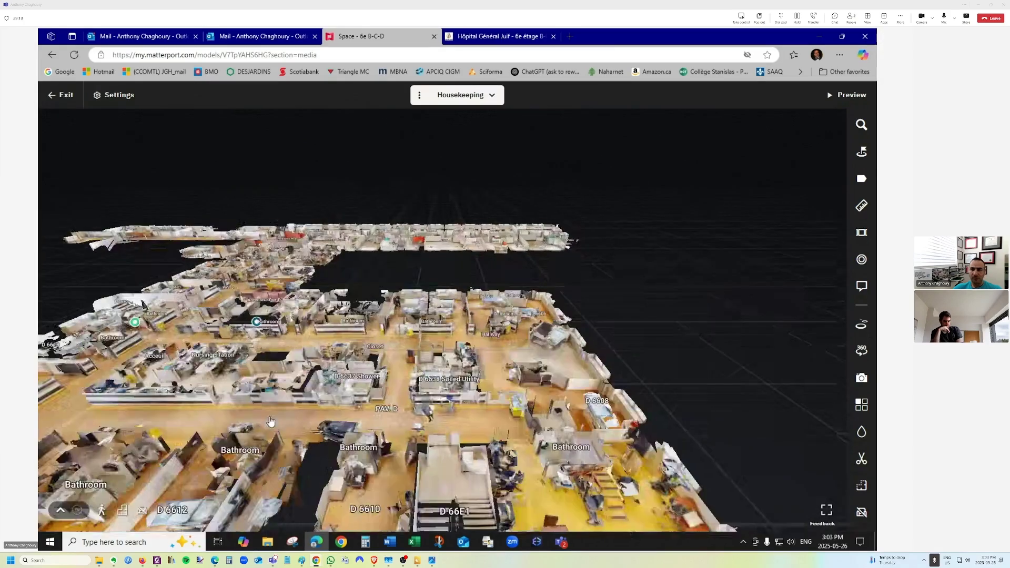
{"action": "right_click_drag", "start_coordinate": [270, 421], "coordinate": [308, 423]}
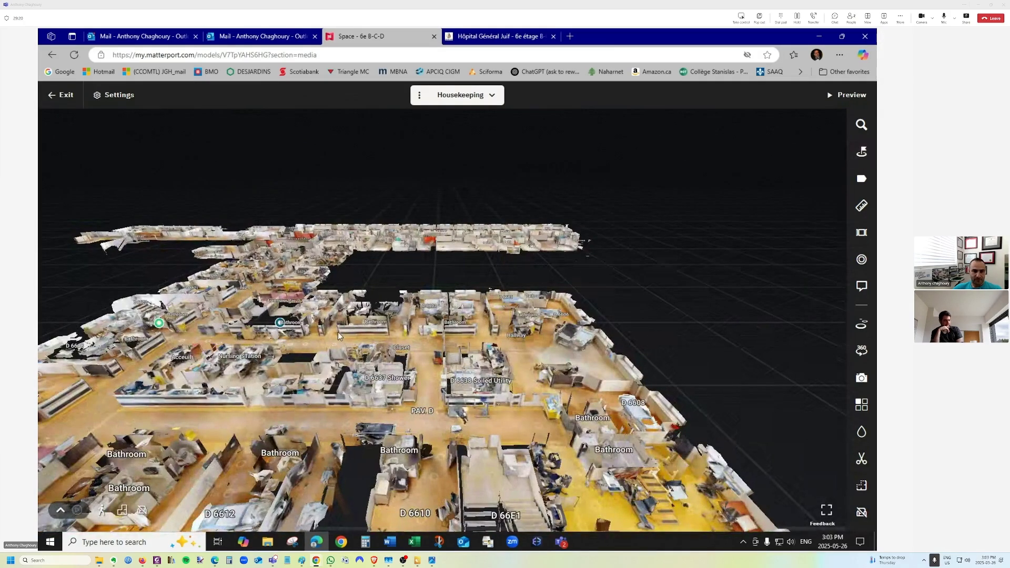
{"action": "mouse_move", "coordinate": [160, 326]}
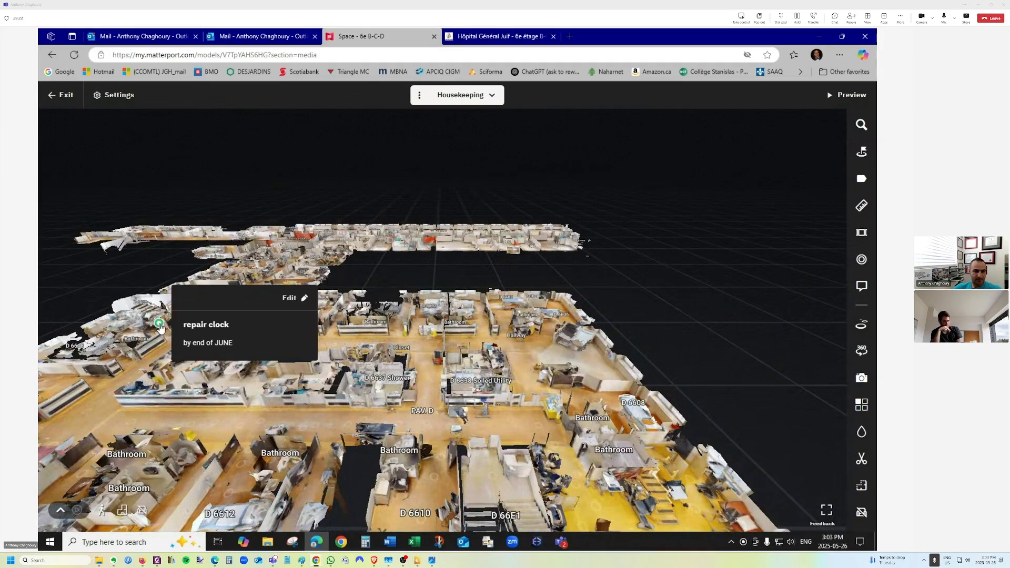
{"action": "left_click_drag", "start_coordinate": [210, 363], "coordinate": [353, 362]}
{"action": "scroll", "coordinate": [358, 357], "scroll_direction": "down", "scroll_amount": 3}
{"action": "scroll", "coordinate": [358, 358], "scroll_direction": "up", "scroll_amount": 3}
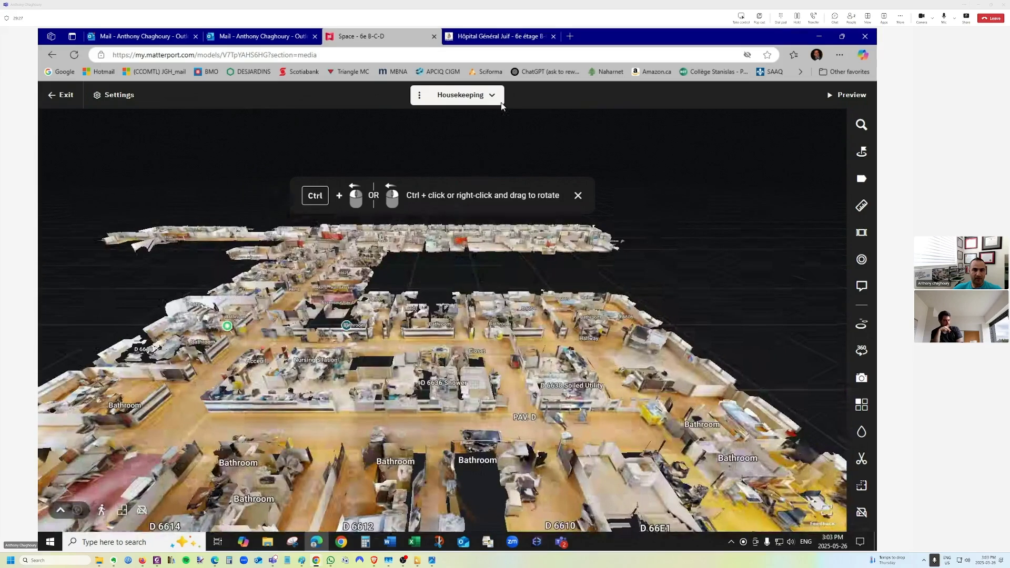
Keep Housekeeping as the selected view and open the tag list showing its two tags.
{"action": "left_click", "coordinate": [501, 102]}
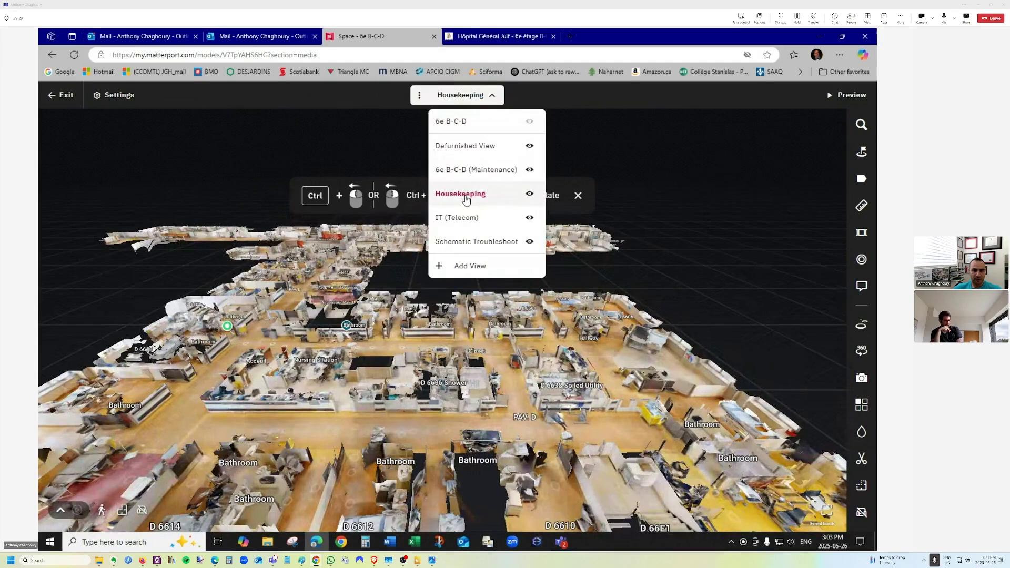
{"action": "left_click", "coordinate": [465, 196]}
{"action": "left_click", "coordinate": [481, 100]}
{"action": "left_click", "coordinate": [400, 276]}
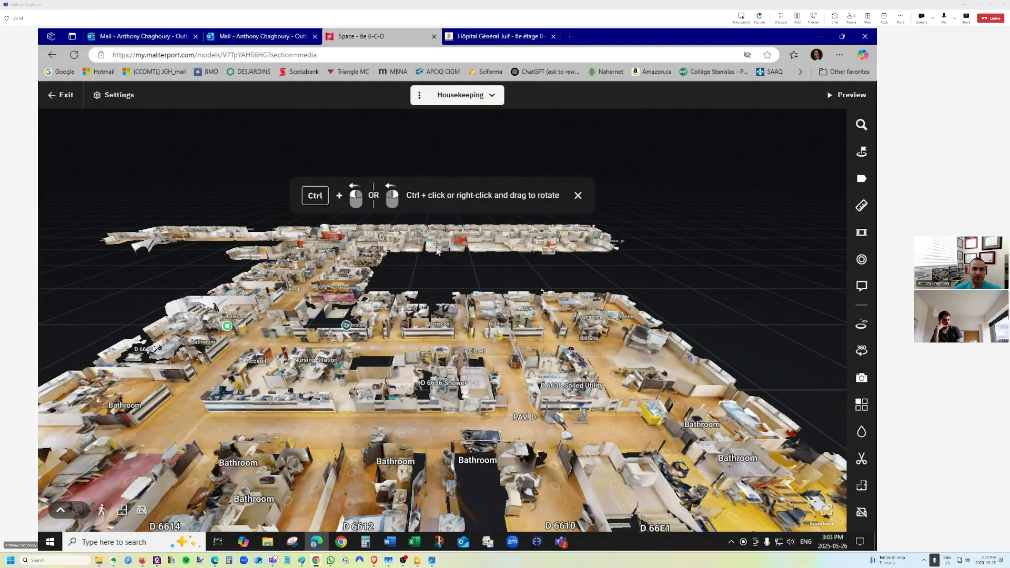
{"action": "scroll", "coordinate": [319, 402], "scroll_direction": "down", "scroll_amount": 3}
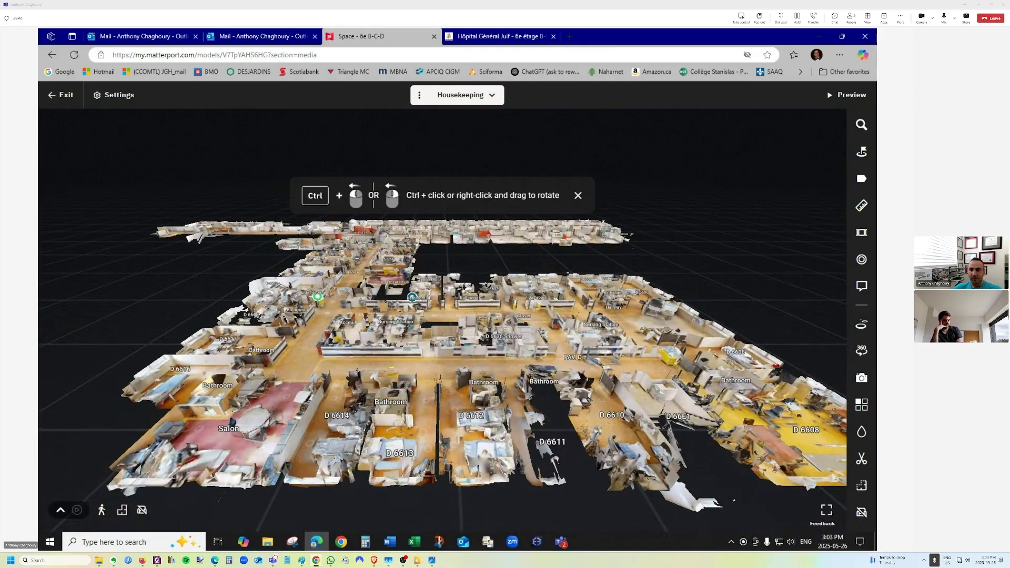
{"action": "left_click", "coordinate": [861, 261]}
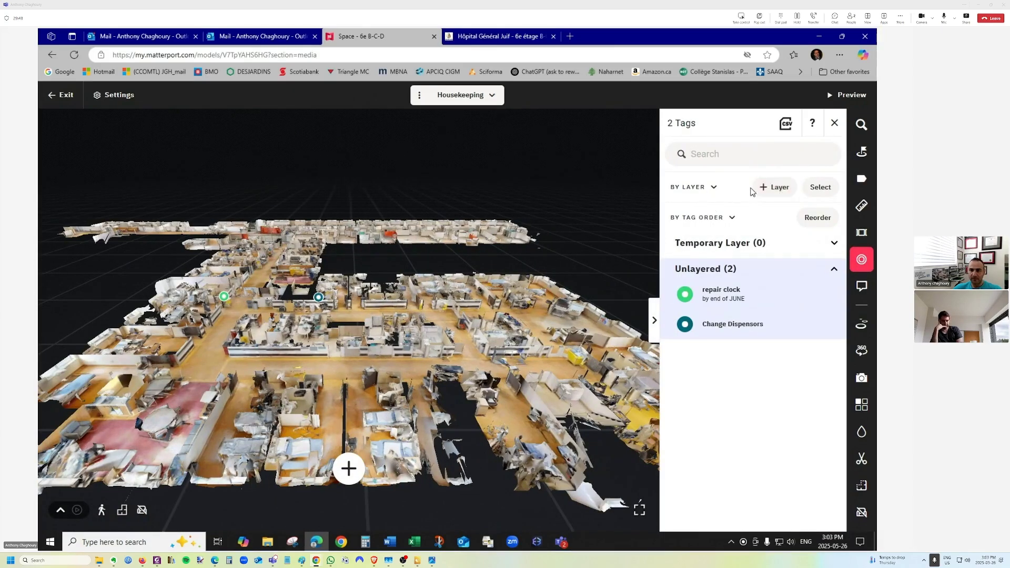
Add and save a tag titled 'corridor testing' in the dollhouse corridor, then fly to it.
{"action": "left_click", "coordinate": [349, 467]}
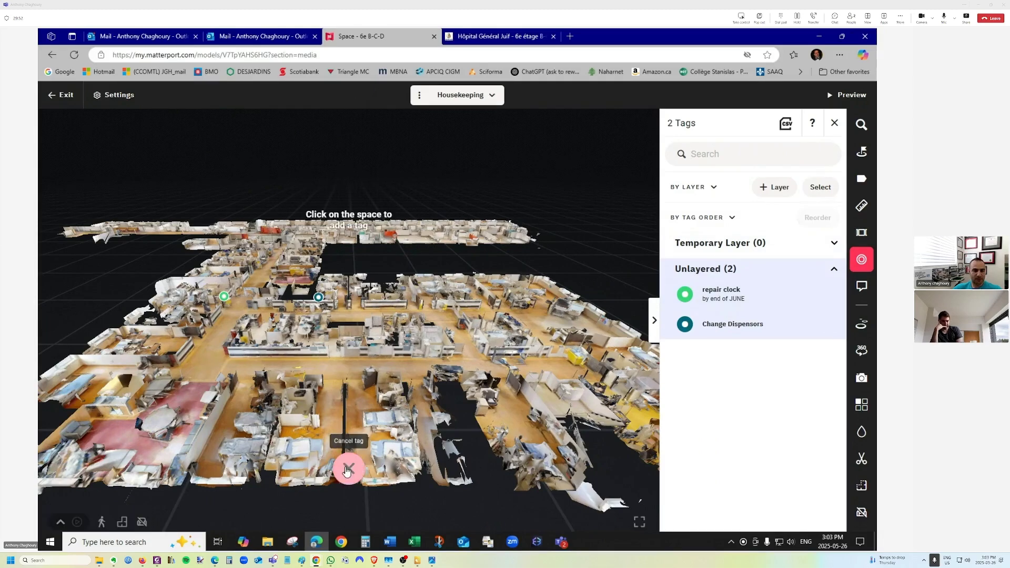
{"action": "left_click", "coordinate": [207, 352]}
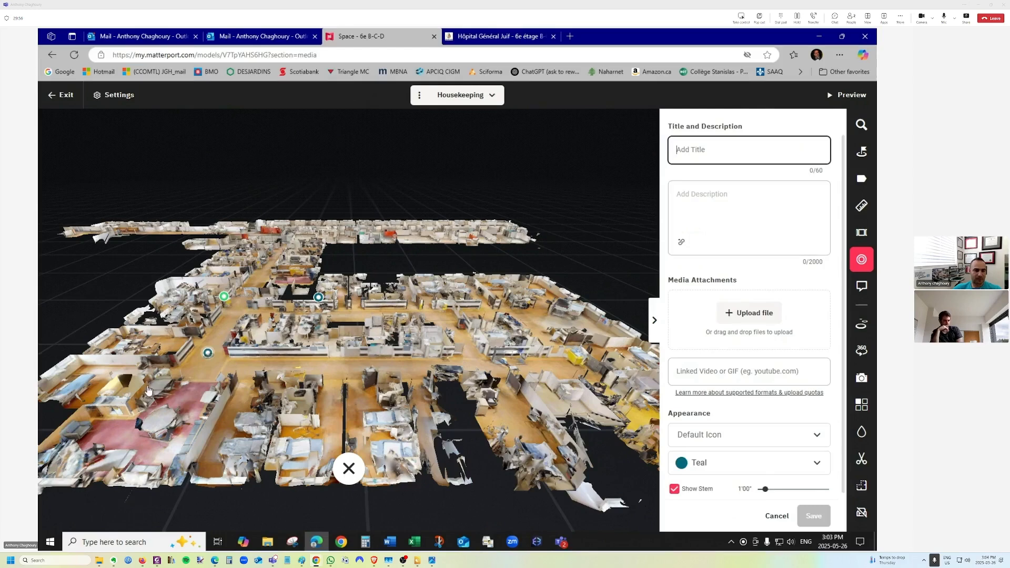
{"action": "type", "text": "co"}
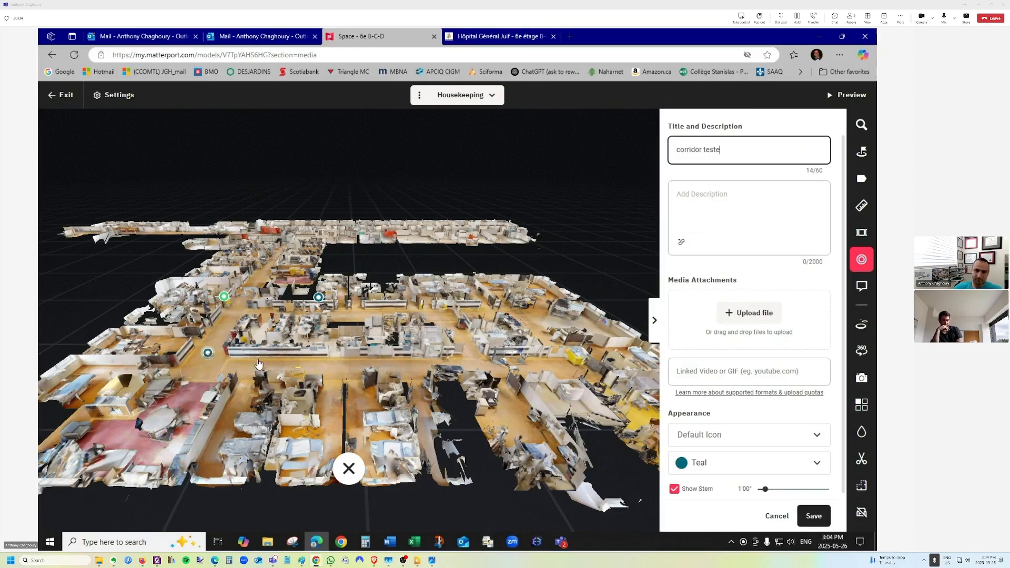
{"action": "type", "text": "rridor teste"}
{"action": "key", "text": "BackSpace"}
{"action": "type", "text": "ing"}
{"action": "key", "text": "Tab"}
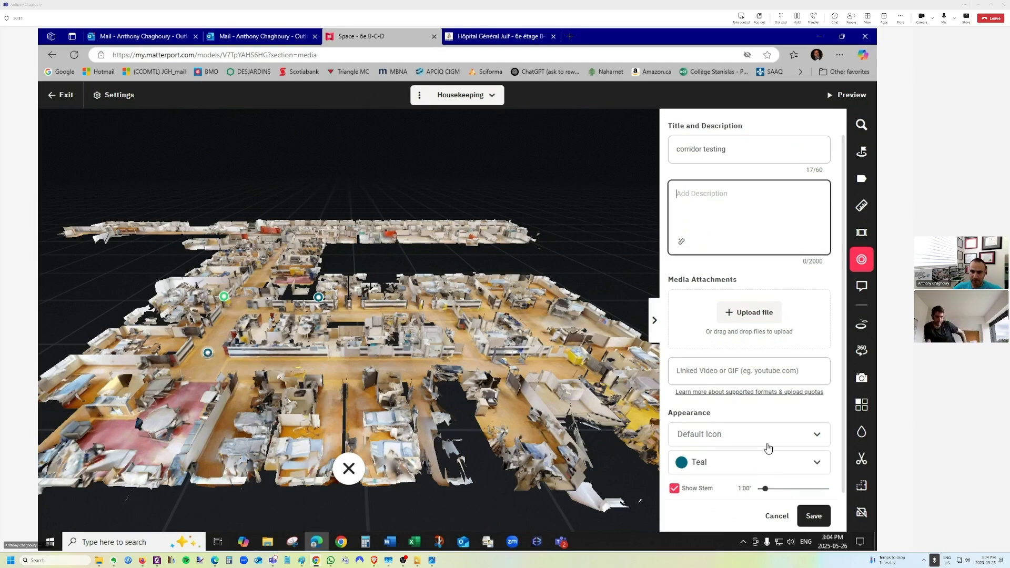
{"action": "left_click", "coordinate": [813, 515]}
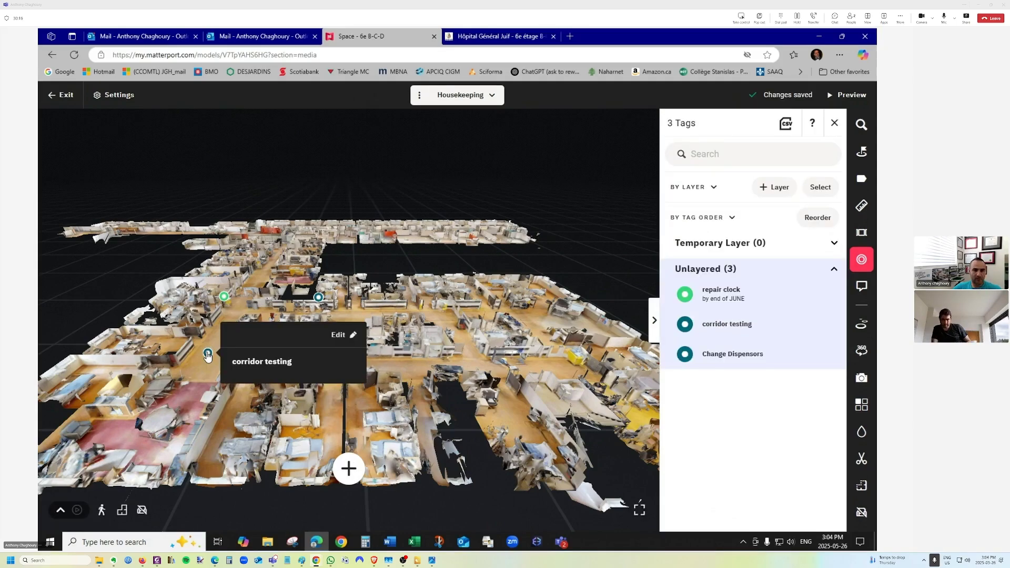
{"action": "left_click", "coordinate": [208, 356]}
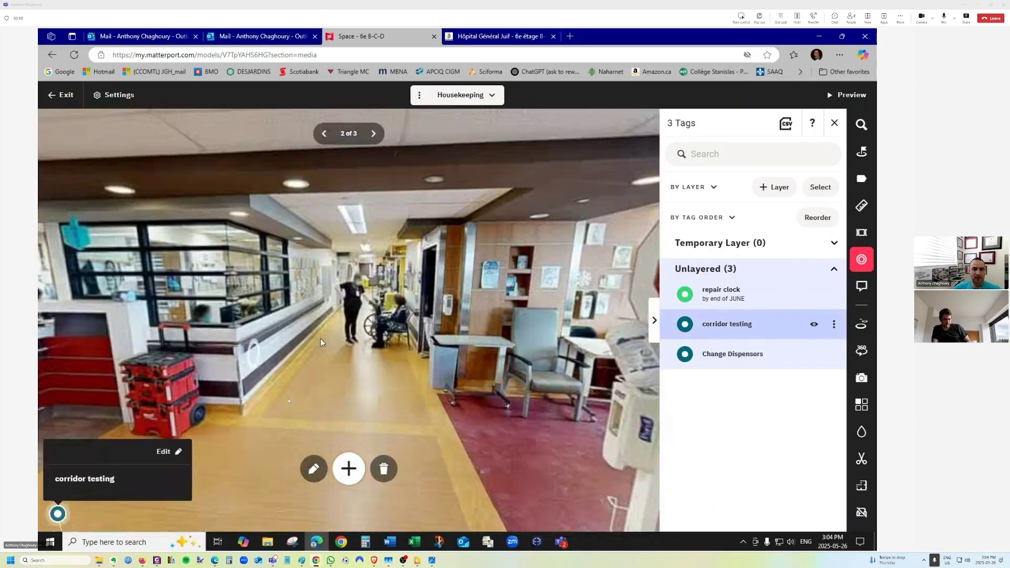
Walk down the corridor toward the red reception desk, looking around the panorama.
{"action": "left_click_drag", "start_coordinate": [320, 342], "coordinate": [610, 326]}
{"action": "left_click_drag", "start_coordinate": [384, 232], "coordinate": [356, 360]}
{"action": "left_click_drag", "start_coordinate": [594, 284], "coordinate": [279, 266]}
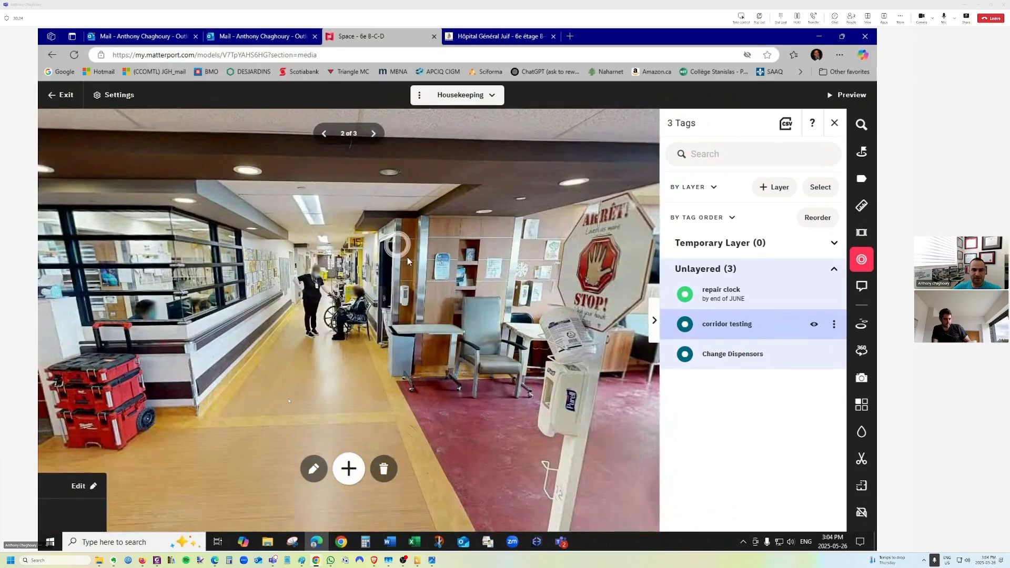
{"action": "left_click", "coordinate": [395, 243]}
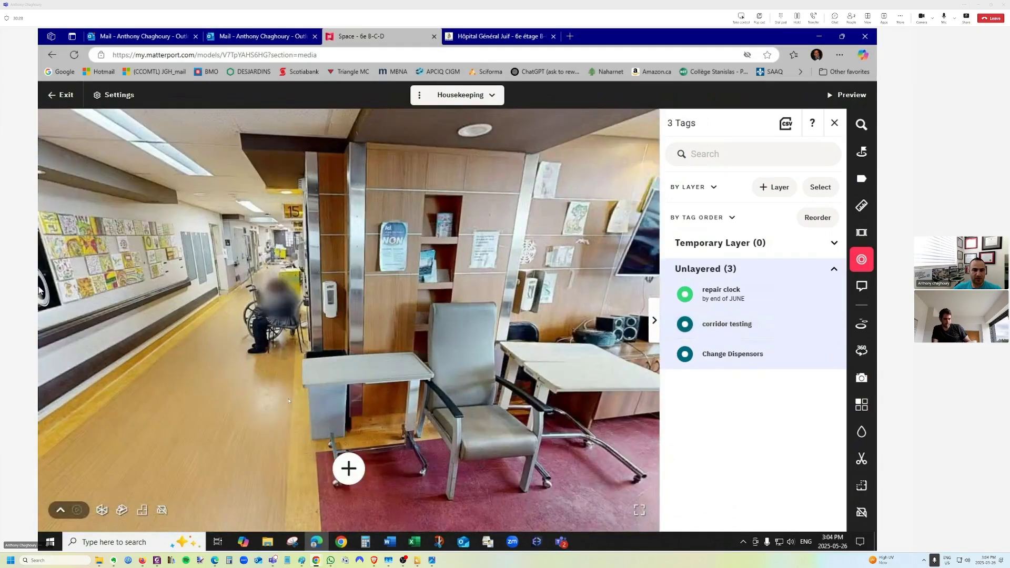
{"action": "left_click_drag", "start_coordinate": [218, 306], "coordinate": [365, 323]}
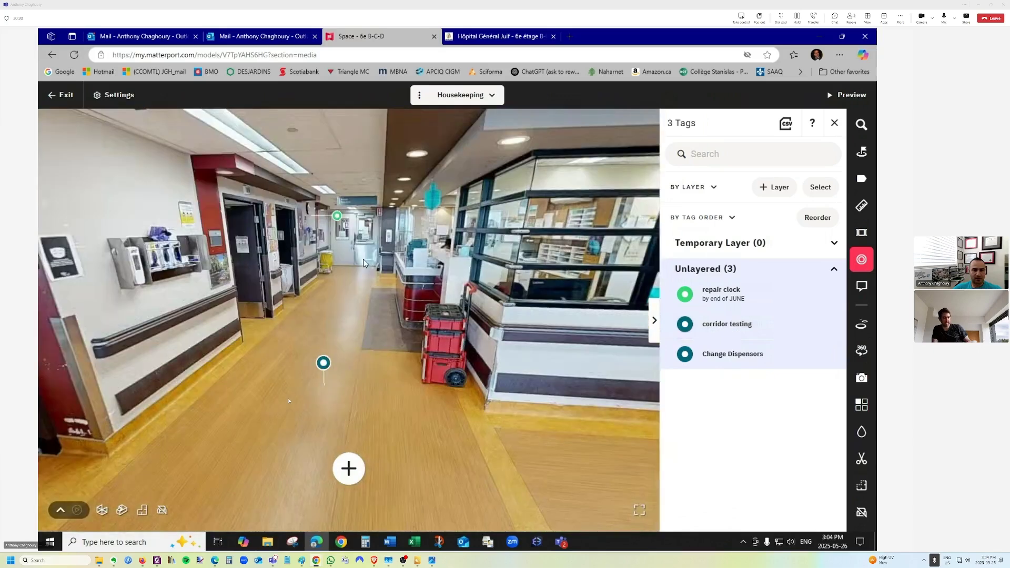
{"action": "left_click", "coordinate": [363, 258]}
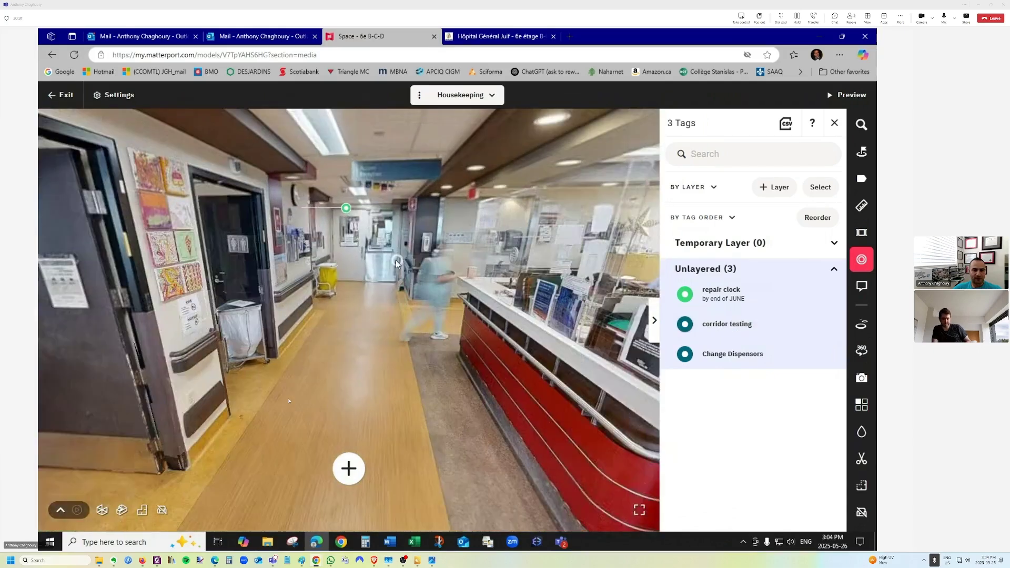
{"action": "left_click", "coordinate": [396, 264]}
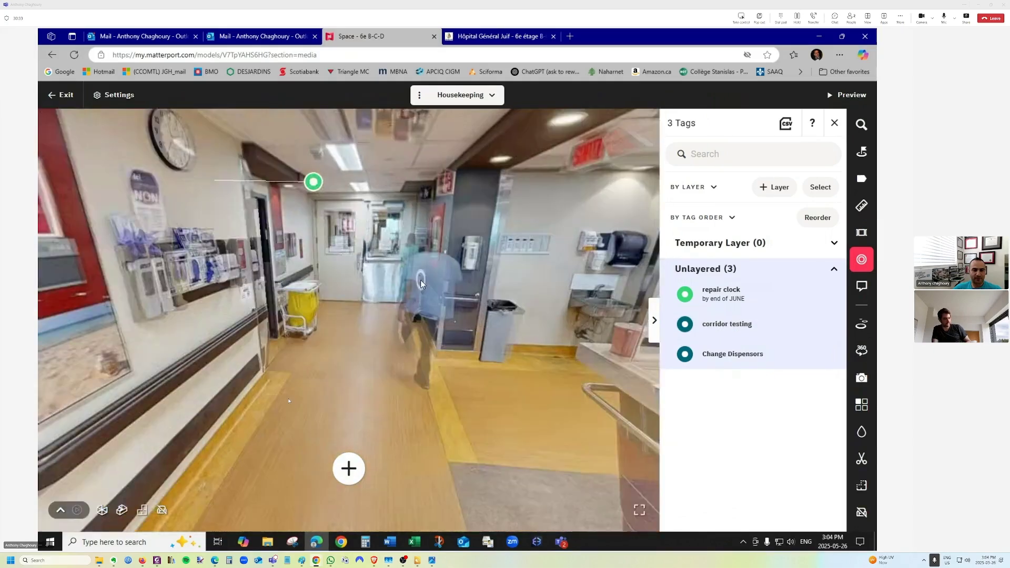
Move into the nursing station, close the tag list, and show the 360° Views list.
{"action": "left_click_drag", "start_coordinate": [390, 256], "coordinate": [117, 353]}
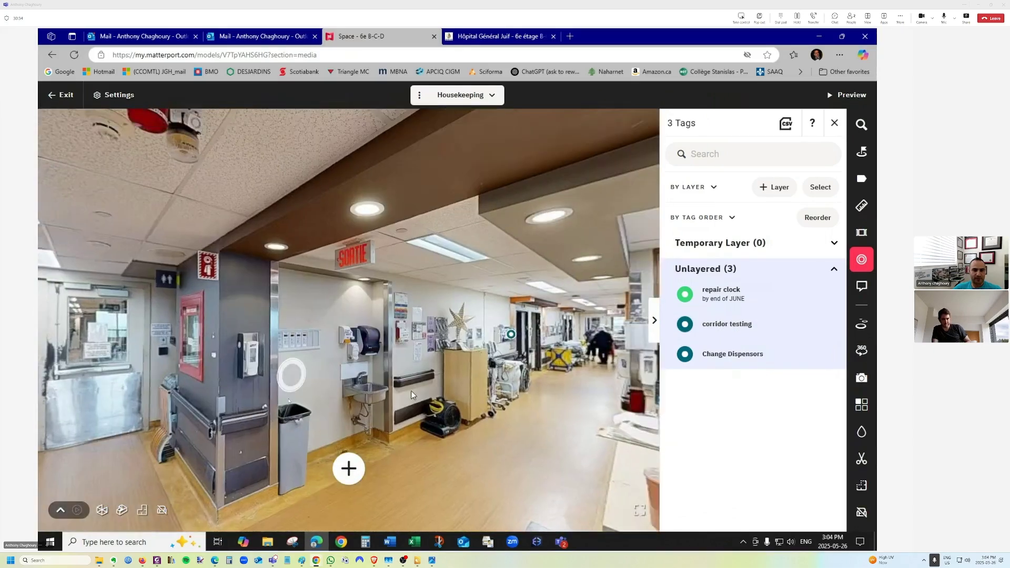
{"action": "left_click_drag", "start_coordinate": [411, 390], "coordinate": [278, 295]}
{"action": "left_click", "coordinate": [278, 297]}
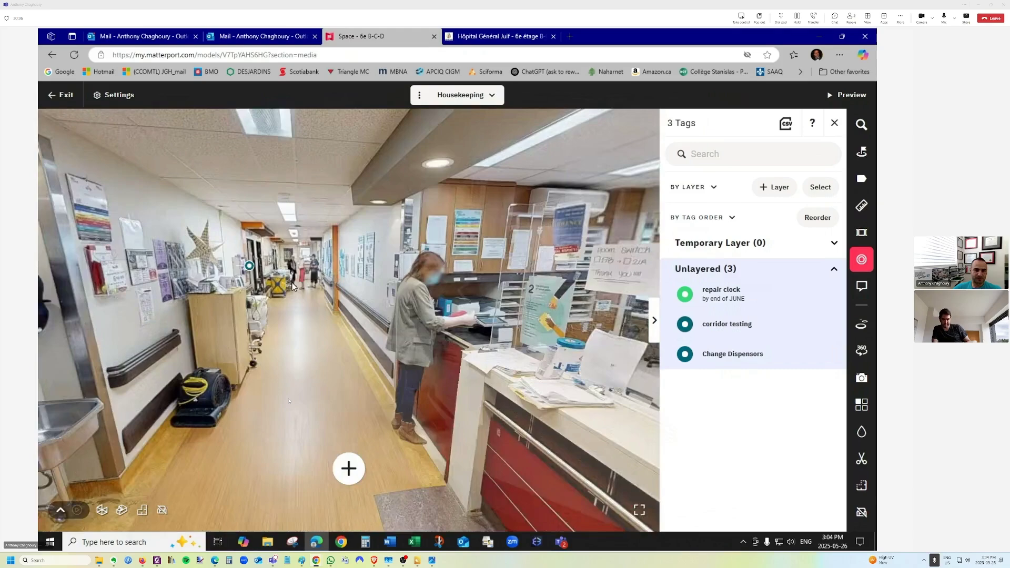
{"action": "left_click_drag", "start_coordinate": [452, 310], "coordinate": [174, 276]}
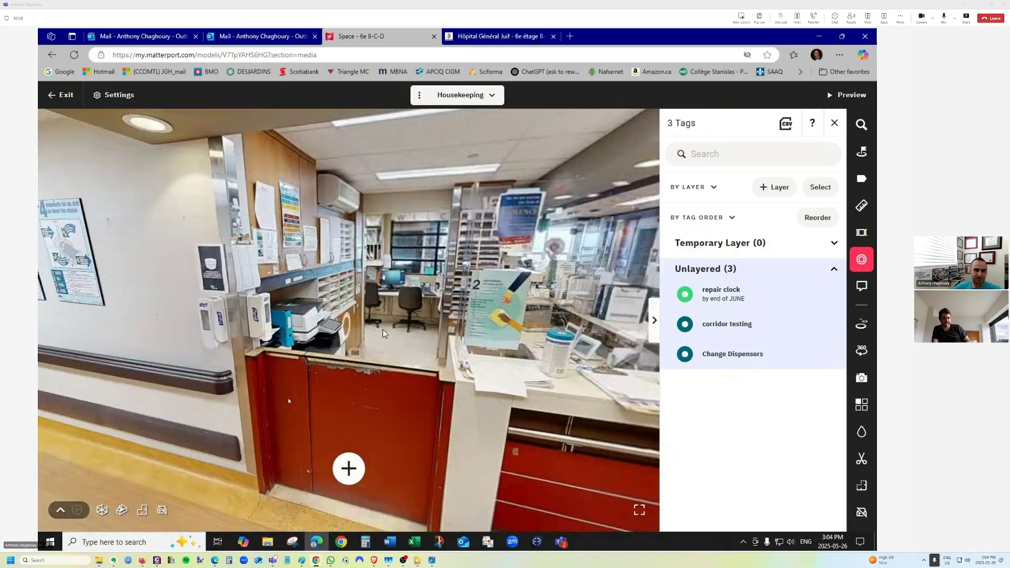
{"action": "left_click", "coordinate": [422, 327]}
{"action": "left_click_drag", "start_coordinate": [464, 318], "coordinate": [39, 381]}
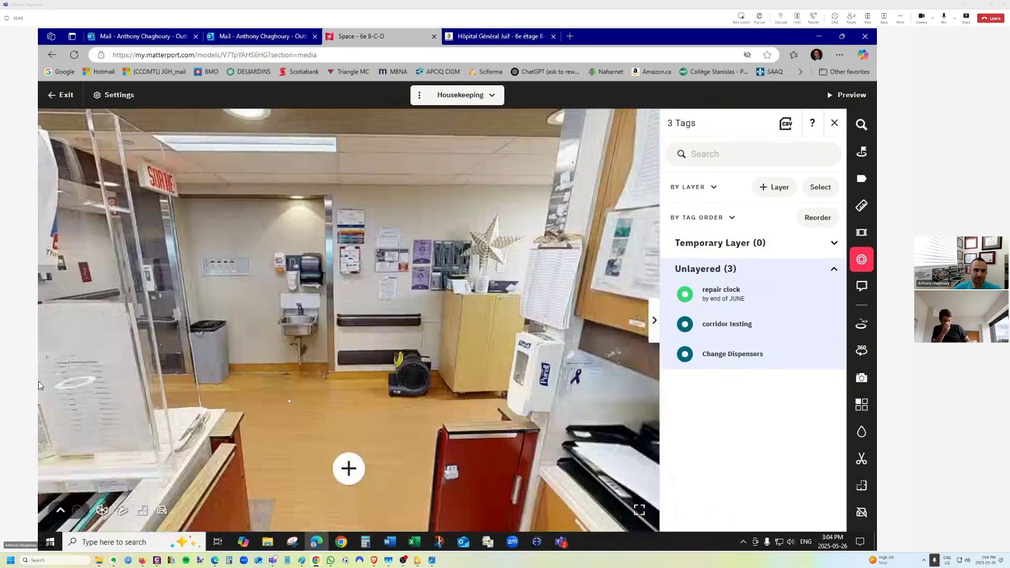
{"action": "left_click_drag", "start_coordinate": [367, 345], "coordinate": [267, 404]}
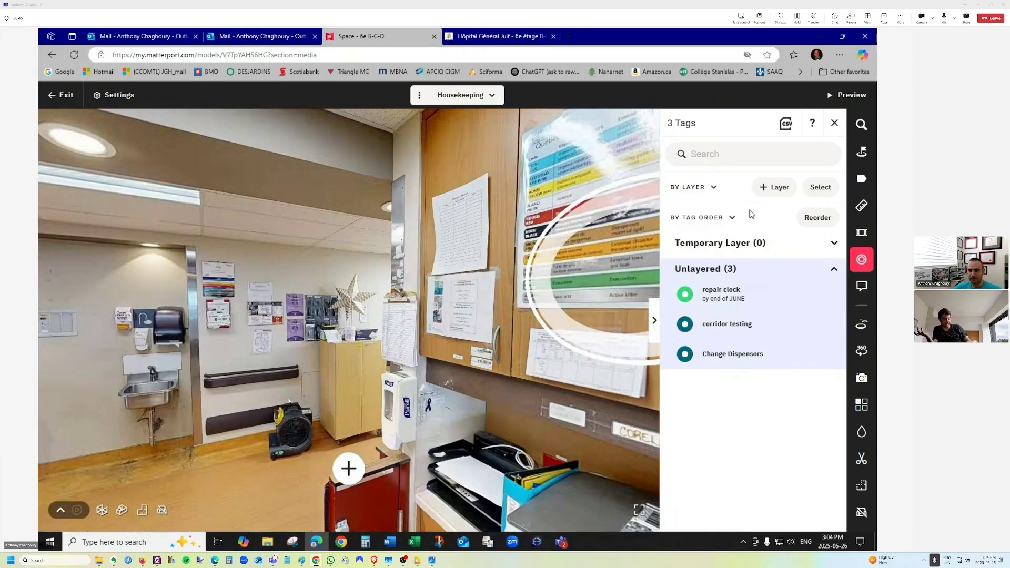
{"action": "left_click", "coordinate": [834, 124]}
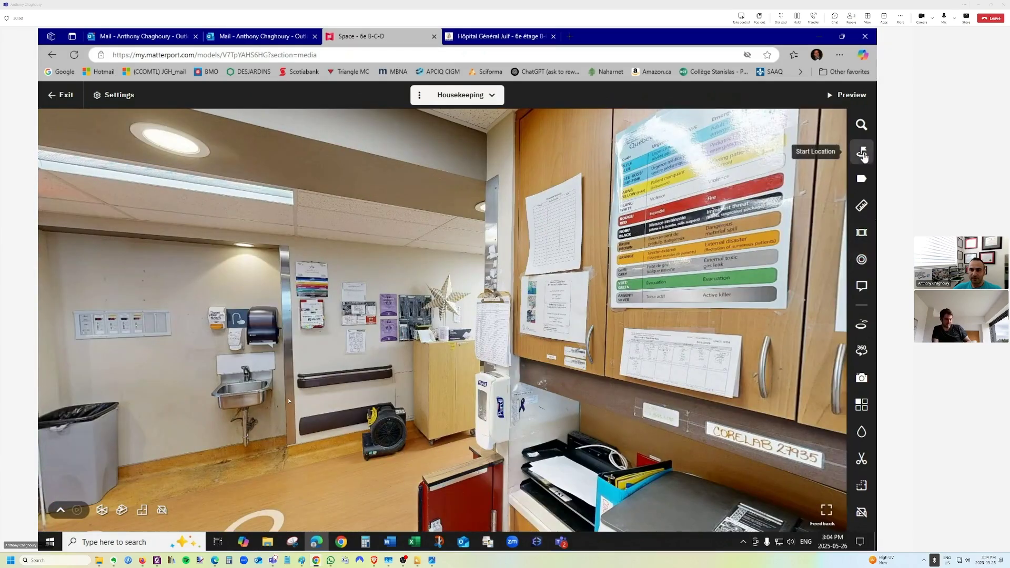
{"action": "left_click", "coordinate": [861, 350]}
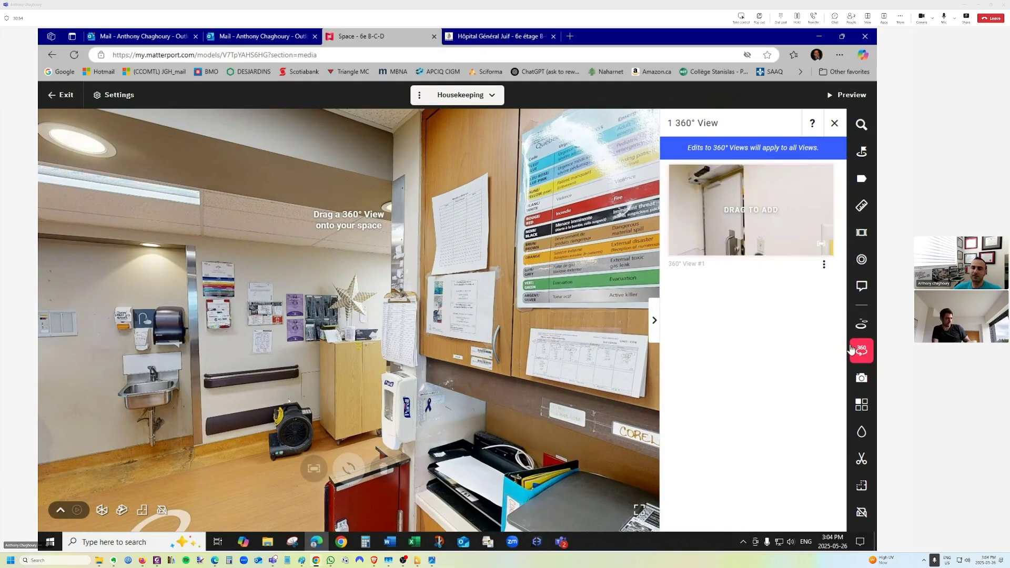
Close the 360° Views panel, ending on the sink and emergency-code chart panorama.
{"action": "left_click", "coordinate": [863, 352]}
{"action": "left_click", "coordinate": [863, 351]}
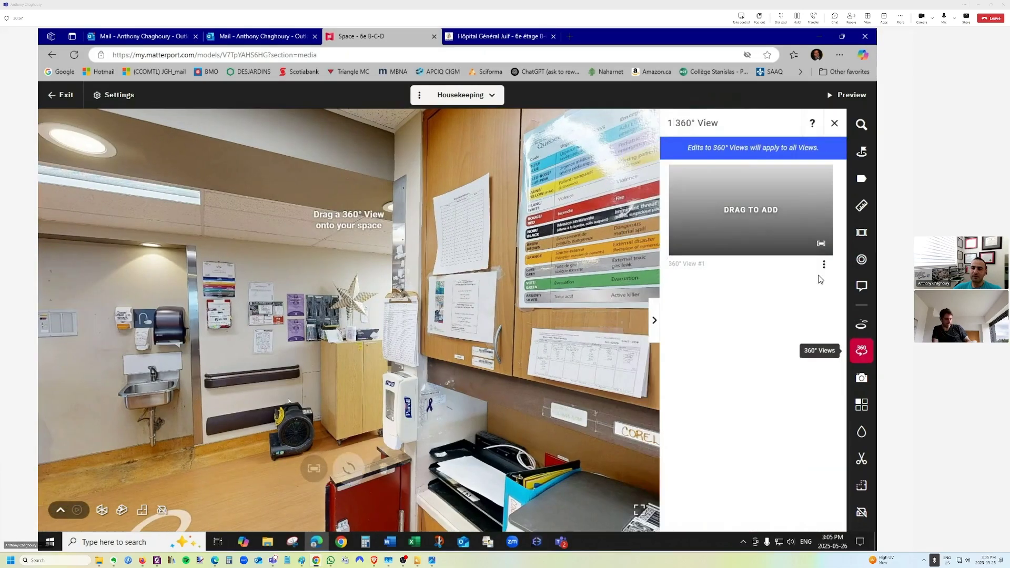
{"action": "left_click", "coordinate": [863, 352]}
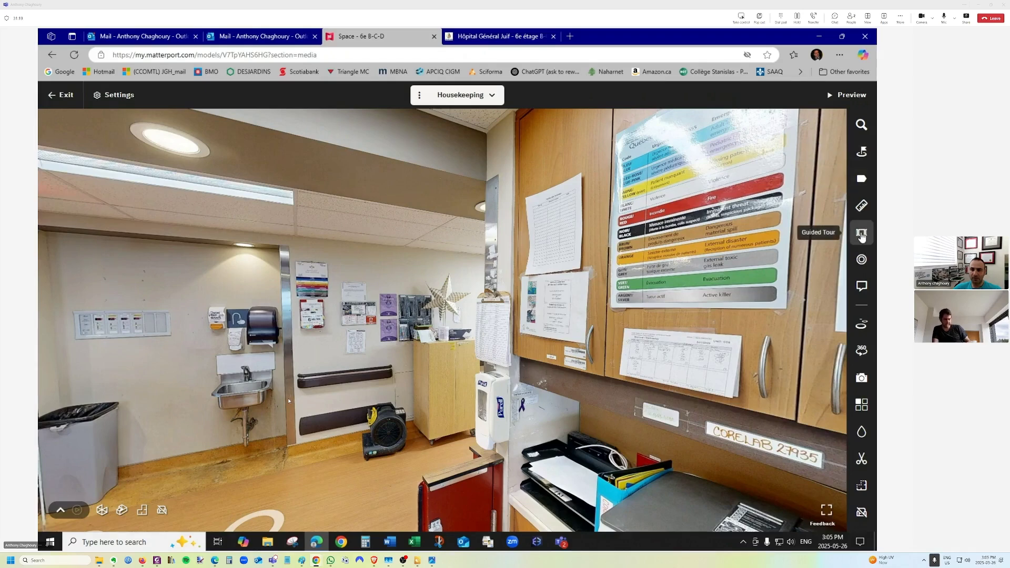
Add the current sink-and-cabinet view as the guided tour's first highlight.
{"action": "left_click", "coordinate": [860, 234]}
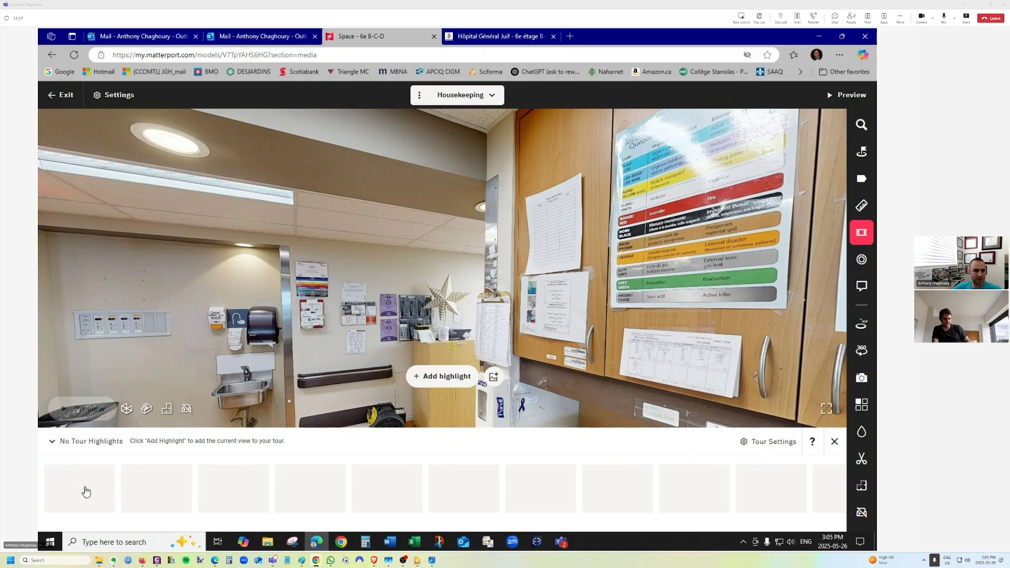
{"action": "left_click", "coordinate": [438, 376]}
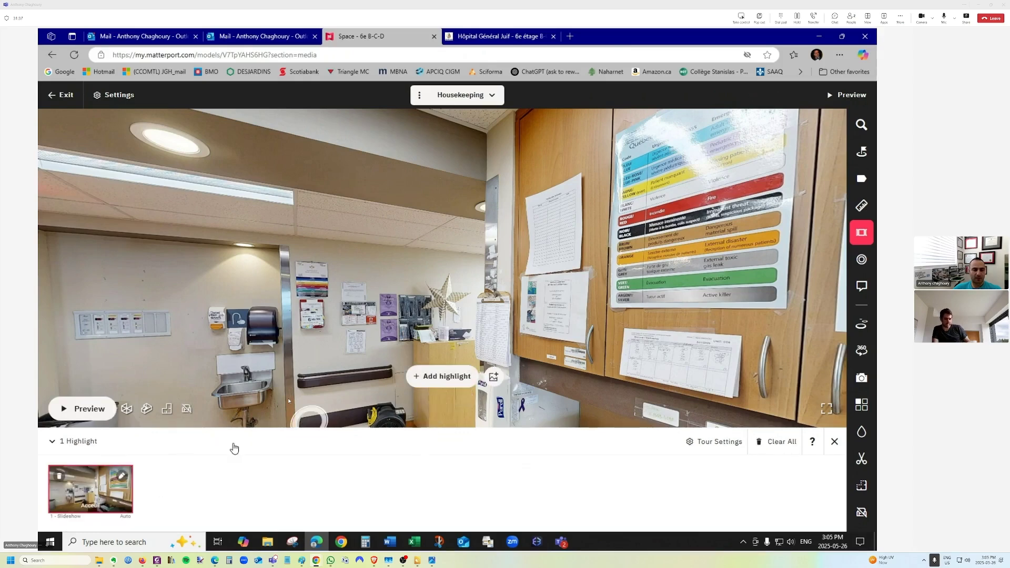
Walk past the welcome desk into the lounge and add it as a tour highlight.
{"action": "left_click_drag", "start_coordinate": [440, 295], "coordinate": [208, 305]}
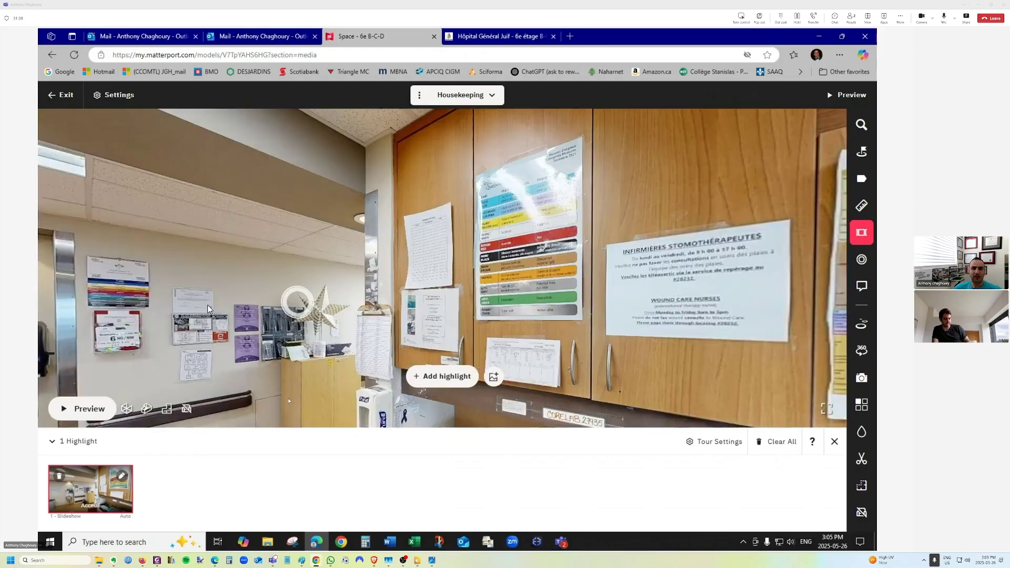
{"action": "left_click_drag", "start_coordinate": [526, 333], "coordinate": [93, 273]}
{"action": "left_click_drag", "start_coordinate": [494, 234], "coordinate": [145, 223]}
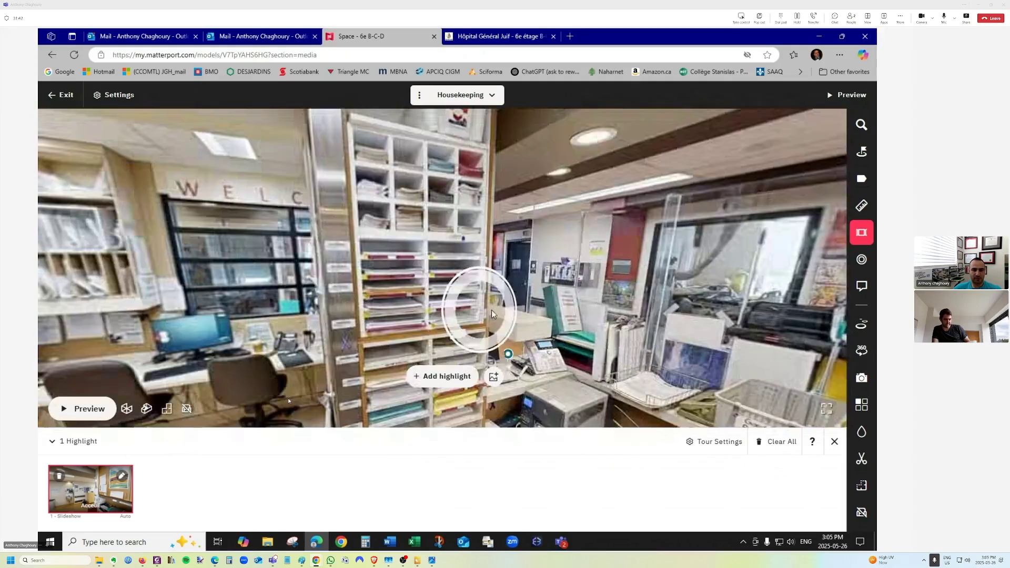
{"action": "left_click", "coordinate": [476, 299]}
{"action": "left_click", "coordinate": [558, 314]}
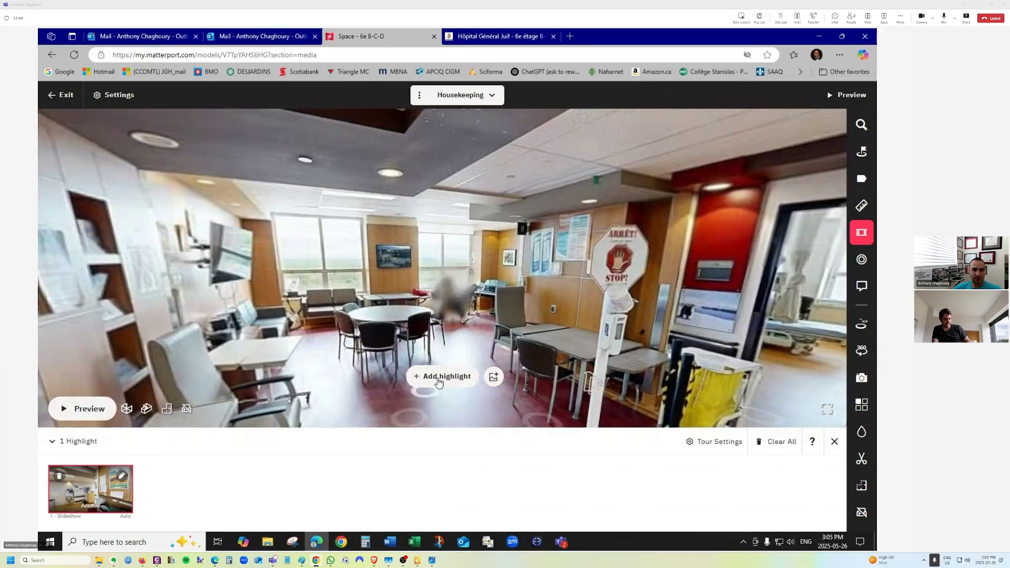
{"action": "left_click", "coordinate": [439, 379]}
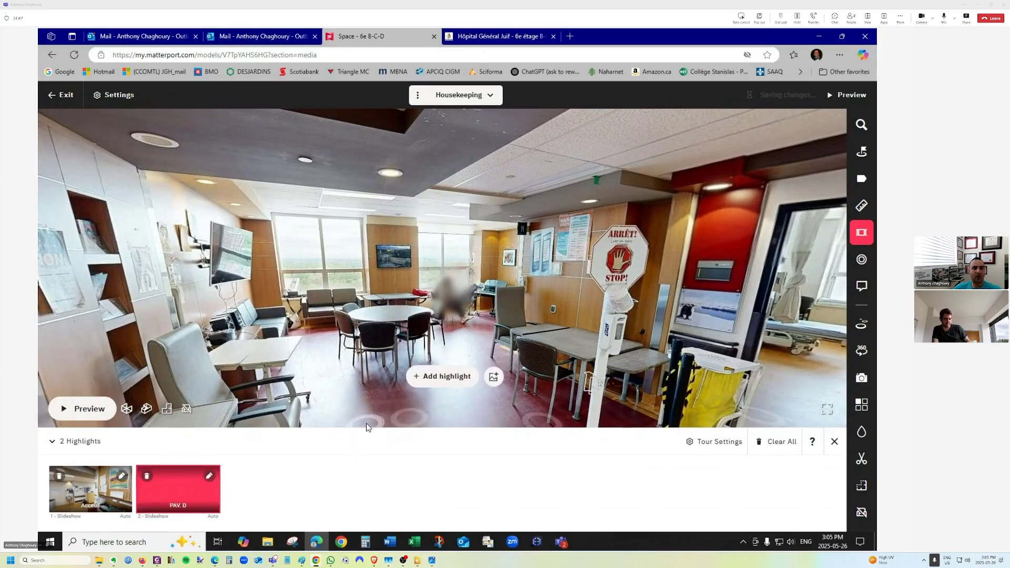
Move into the corridor facing reception and add the reception view as a highlight.
{"action": "left_click_drag", "start_coordinate": [562, 326], "coordinate": [294, 313]}
{"action": "left_click_drag", "start_coordinate": [456, 304], "coordinate": [205, 284]}
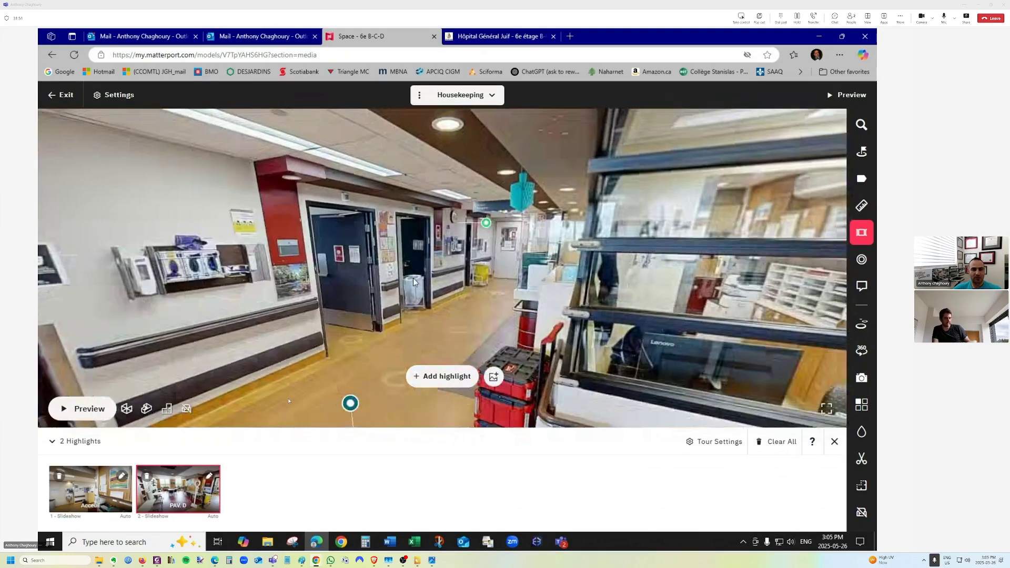
{"action": "left_click_drag", "start_coordinate": [437, 252], "coordinate": [257, 261]}
{"action": "left_click", "coordinate": [308, 267]}
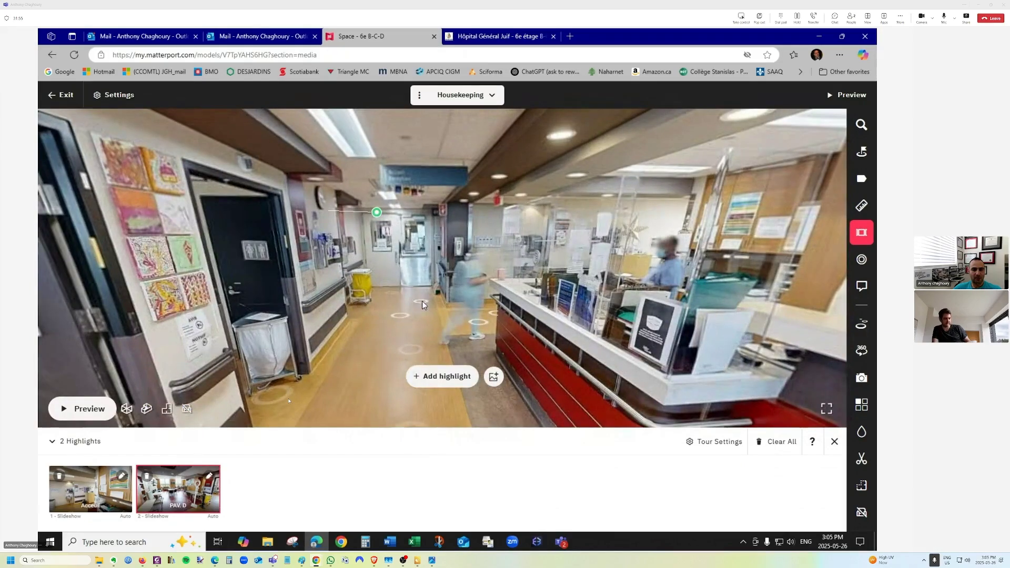
{"action": "left_click_drag", "start_coordinate": [421, 300], "coordinate": [249, 292]}
{"action": "left_click", "coordinate": [377, 289]}
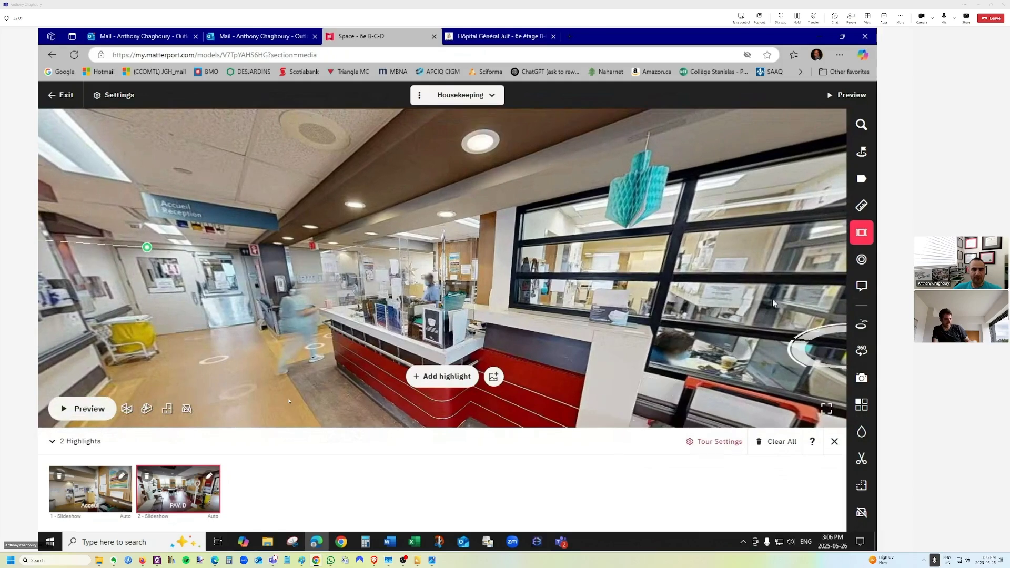
{"action": "left_click", "coordinate": [444, 376]}
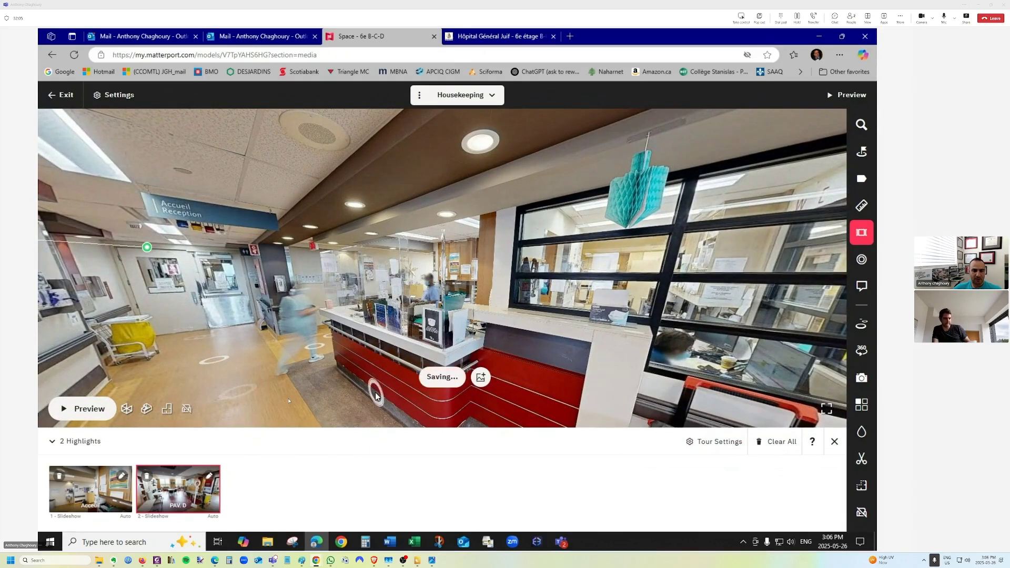
Preview the first and third highlights, then add a corridor-and-nursing-station view highlight.
{"action": "left_click", "coordinate": [98, 486]}
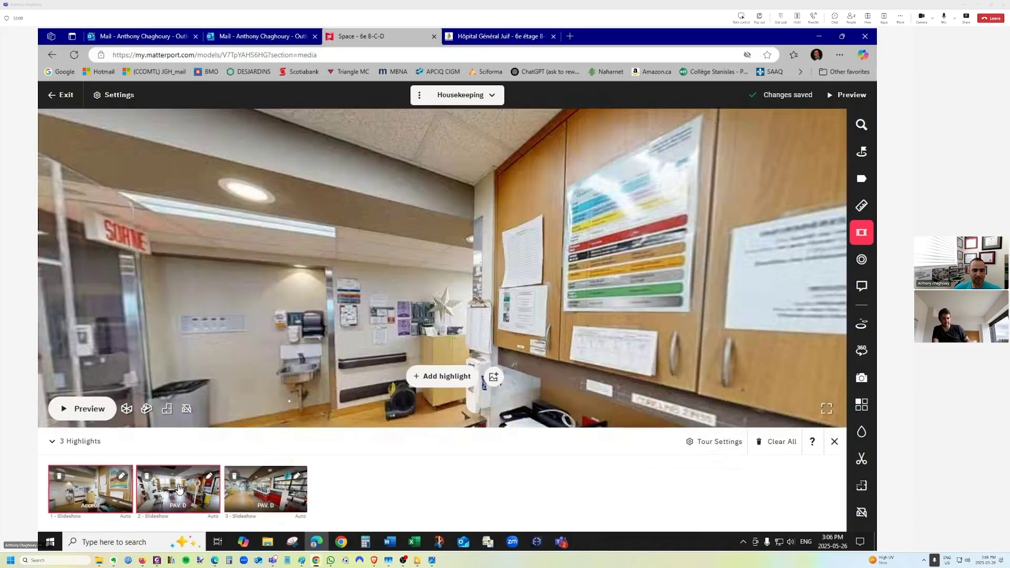
{"action": "left_click", "coordinate": [285, 486]}
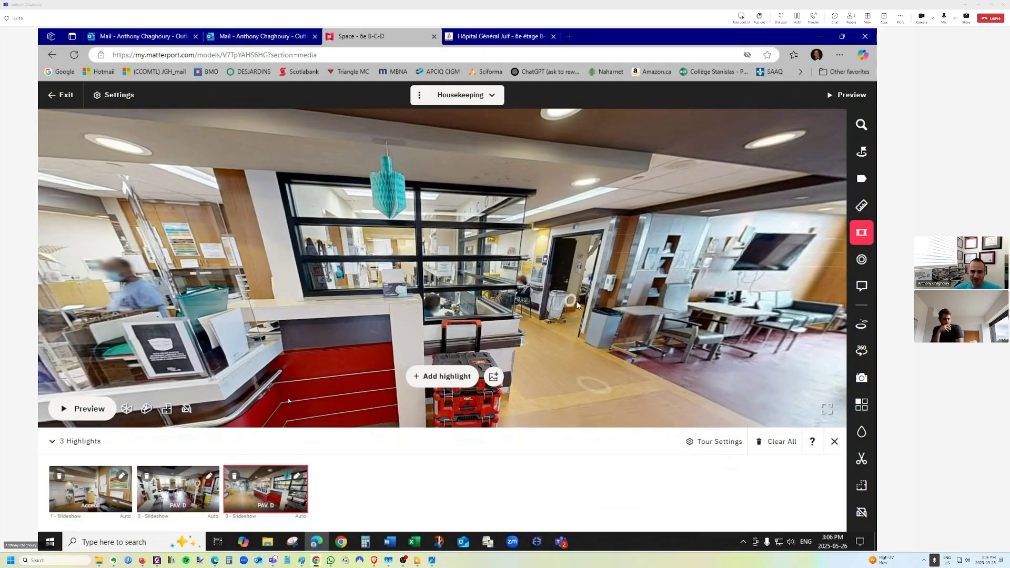
{"action": "left_click", "coordinate": [577, 305]}
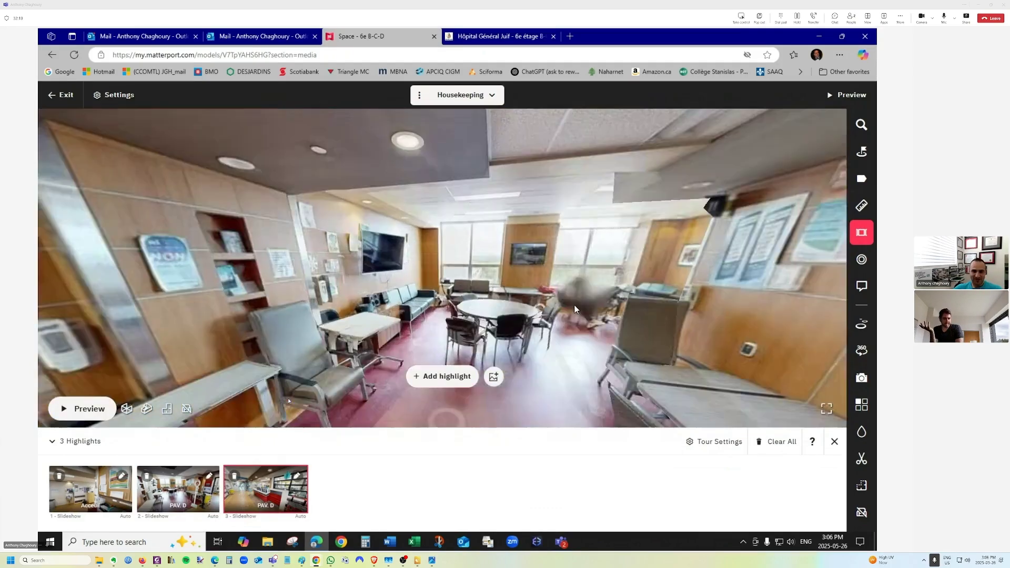
{"action": "left_click_drag", "start_coordinate": [574, 309], "coordinate": [275, 250]}
{"action": "left_click_drag", "start_coordinate": [354, 260], "coordinate": [157, 295]}
{"action": "left_click_drag", "start_coordinate": [594, 311], "coordinate": [252, 290]}
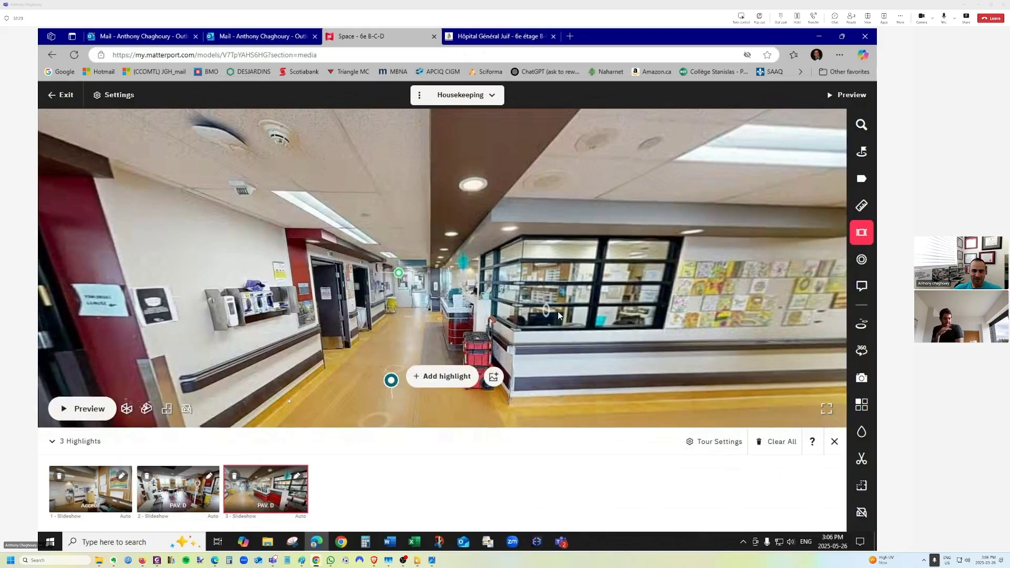
{"action": "left_click_drag", "start_coordinate": [558, 316], "coordinate": [515, 300]}
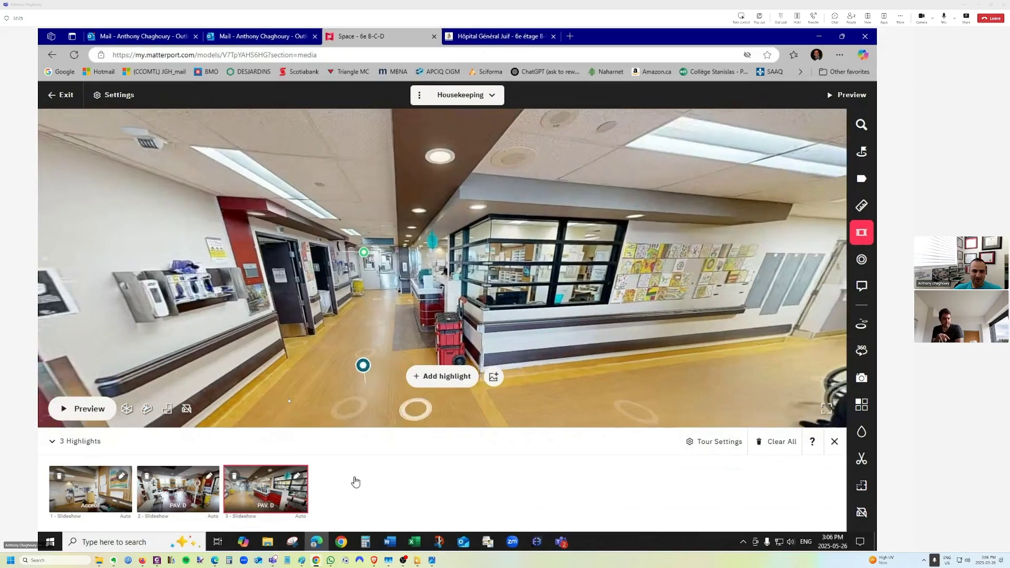
{"action": "left_click", "coordinate": [450, 375]}
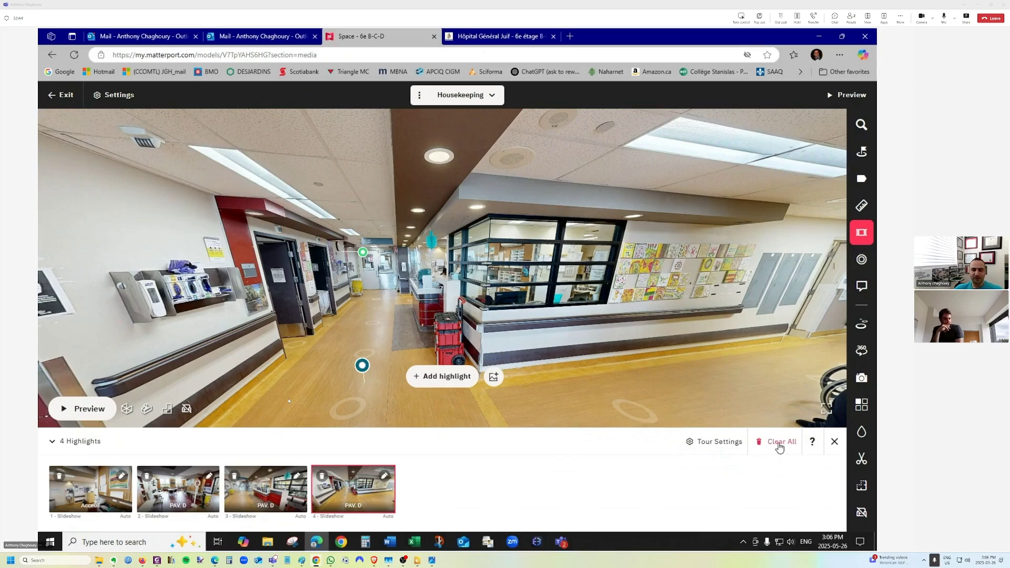
Clear all existing guided tour highlights, confirming with Yes.
{"action": "left_click", "coordinate": [781, 442]}
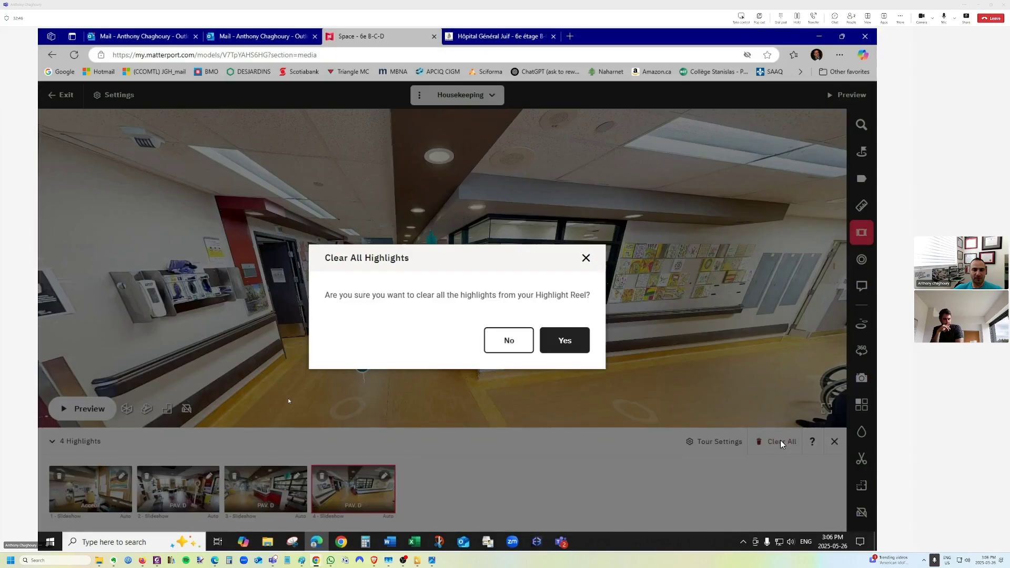
{"action": "left_click", "coordinate": [563, 344]}
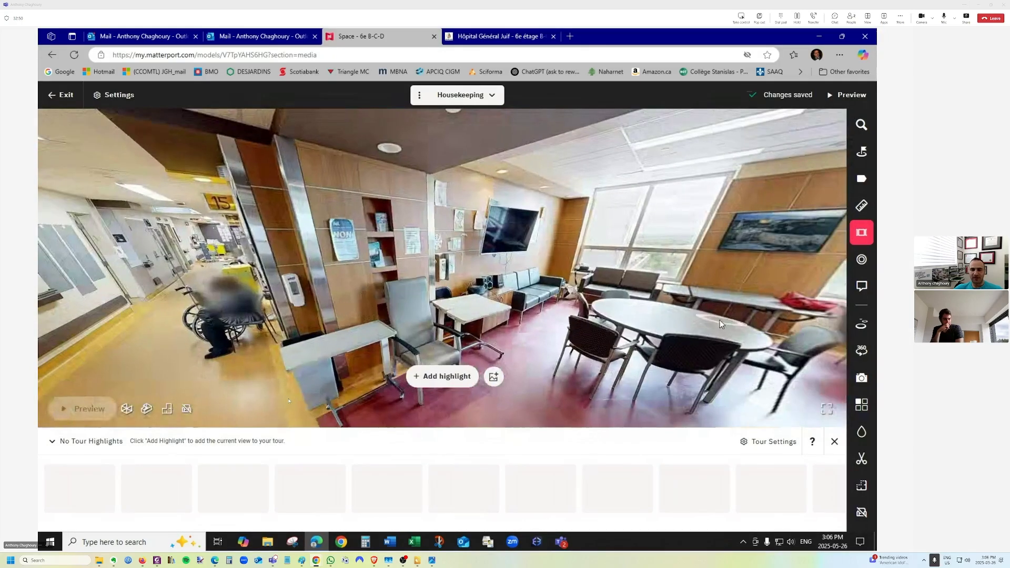
{"action": "left_click", "coordinate": [835, 445]}
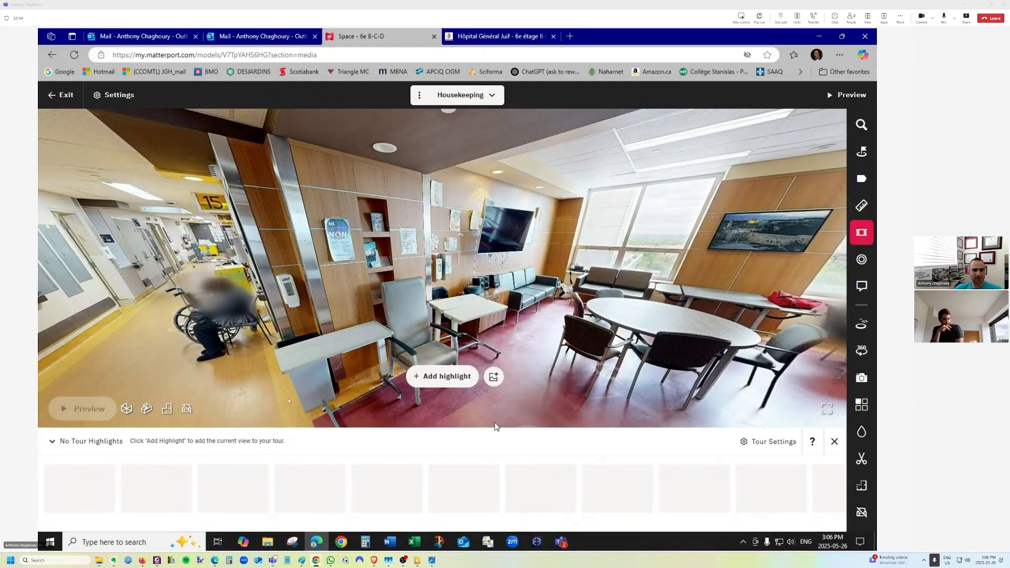
Walk from the lounge down the corridor to patient room D 6619 and add it as a highlight.
{"action": "left_click_drag", "start_coordinate": [456, 329], "coordinate": [181, 330]}
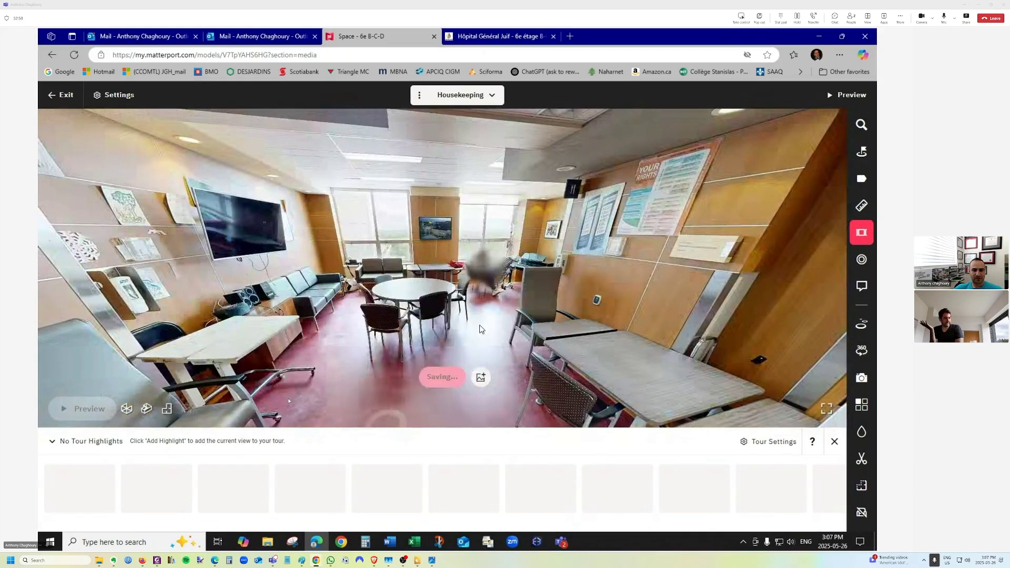
{"action": "left_click_drag", "start_coordinate": [559, 309], "coordinate": [196, 286]}
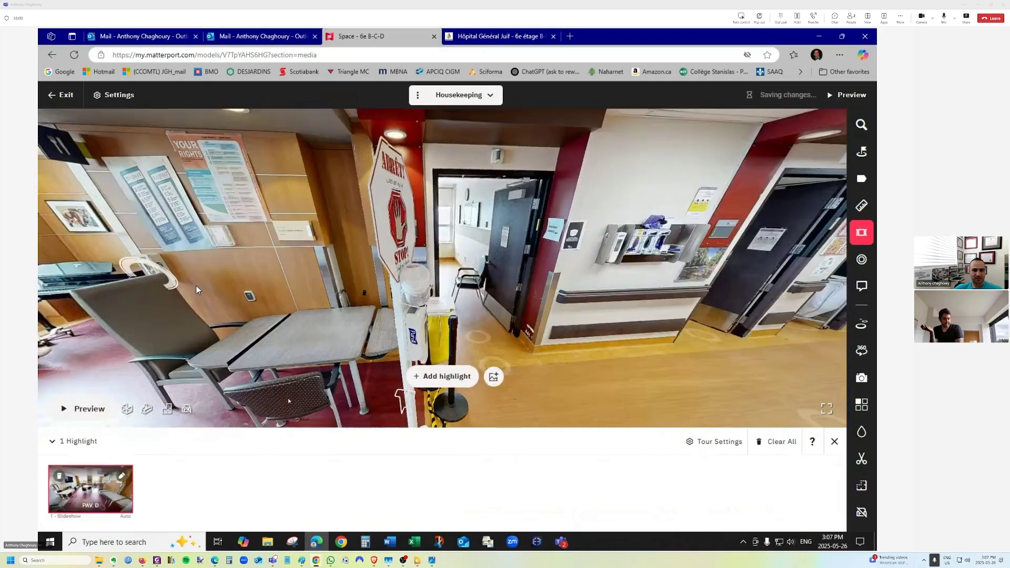
{"action": "left_click_drag", "start_coordinate": [502, 297], "coordinate": [210, 294]}
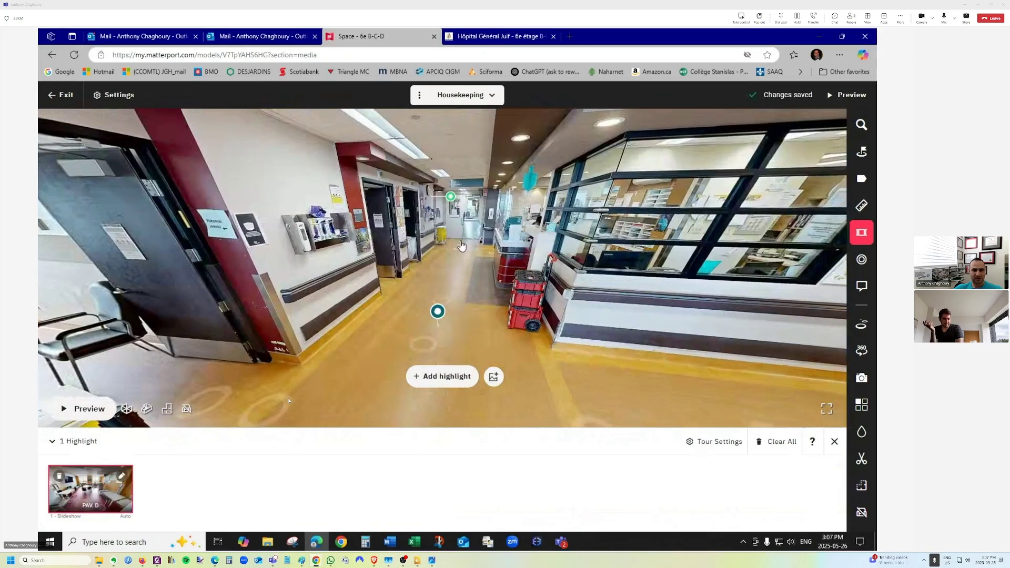
{"action": "left_click", "coordinate": [460, 243]}
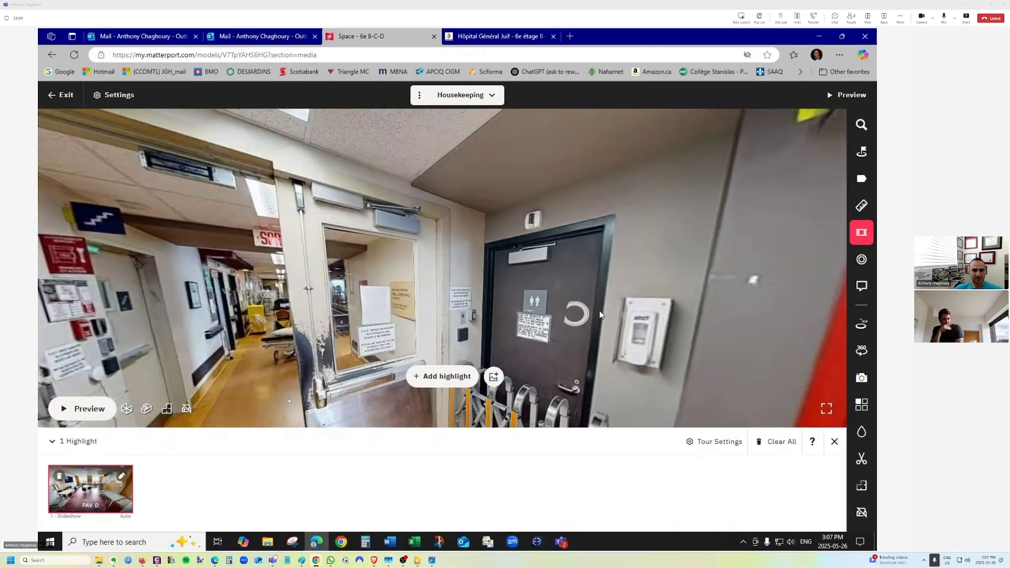
{"action": "left_click_drag", "start_coordinate": [600, 314], "coordinate": [384, 234]}
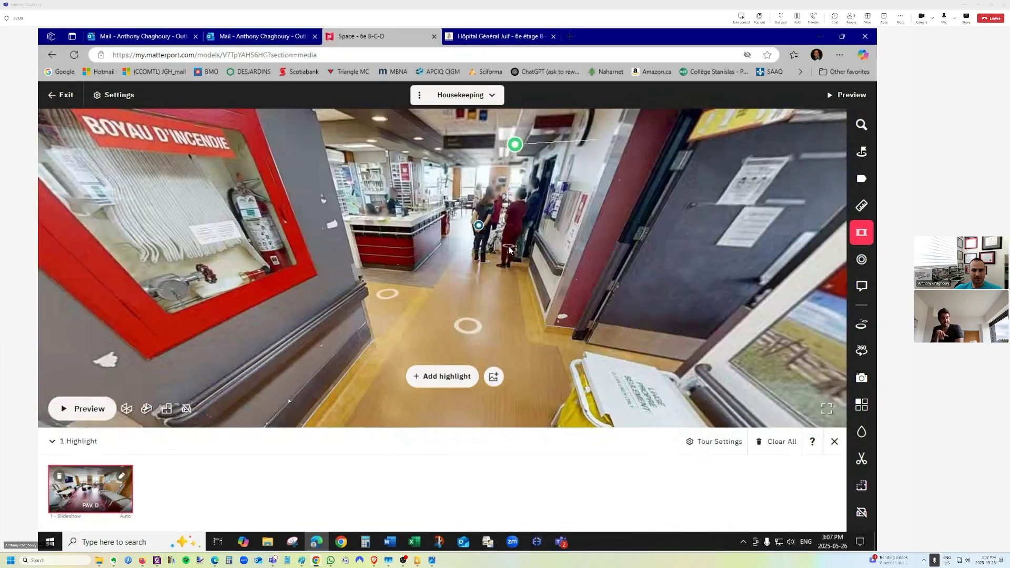
{"action": "left_click", "coordinate": [486, 262]}
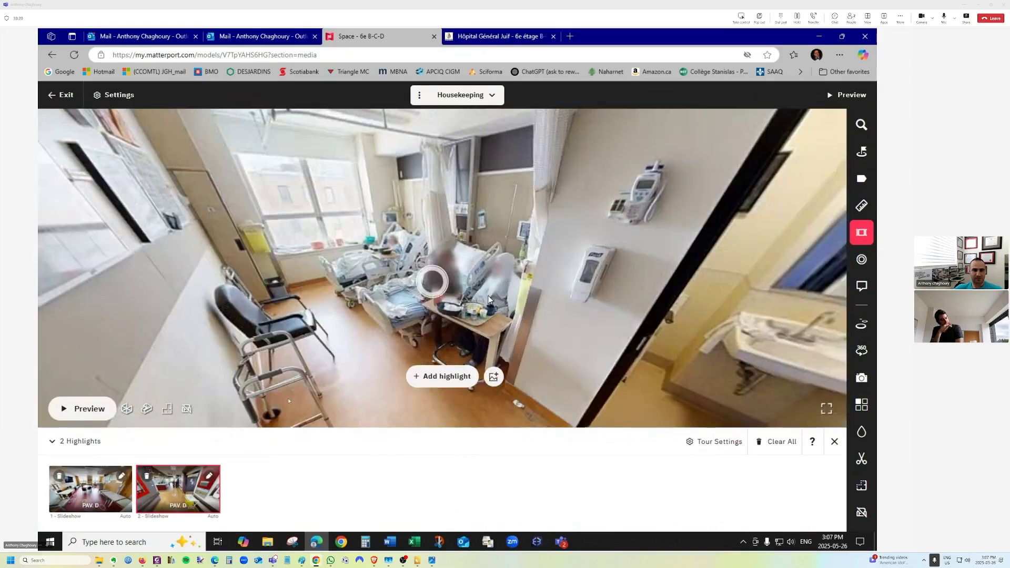
{"action": "left_click_drag", "start_coordinate": [489, 299], "coordinate": [511, 310]}
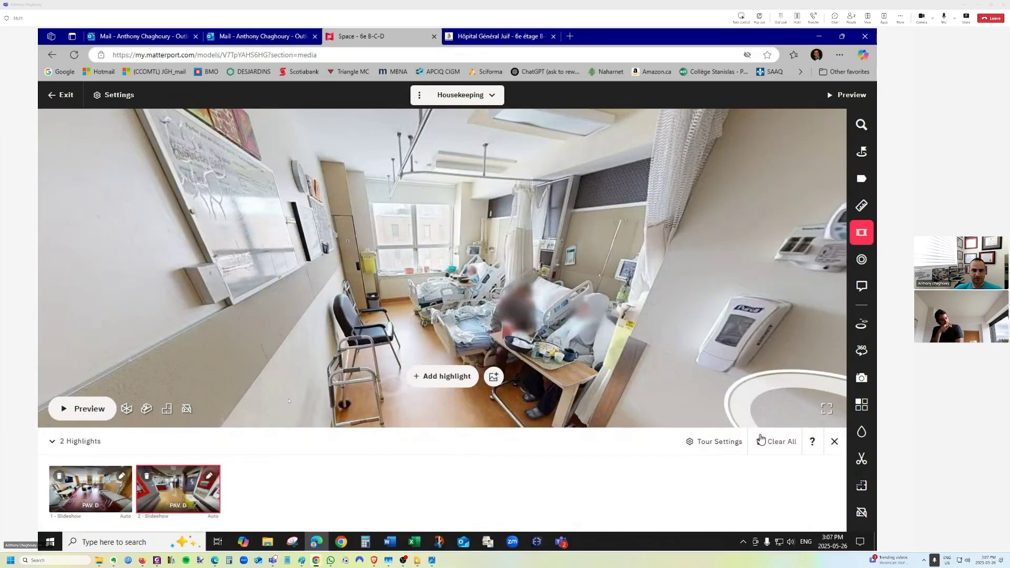
{"action": "left_click", "coordinate": [443, 376]}
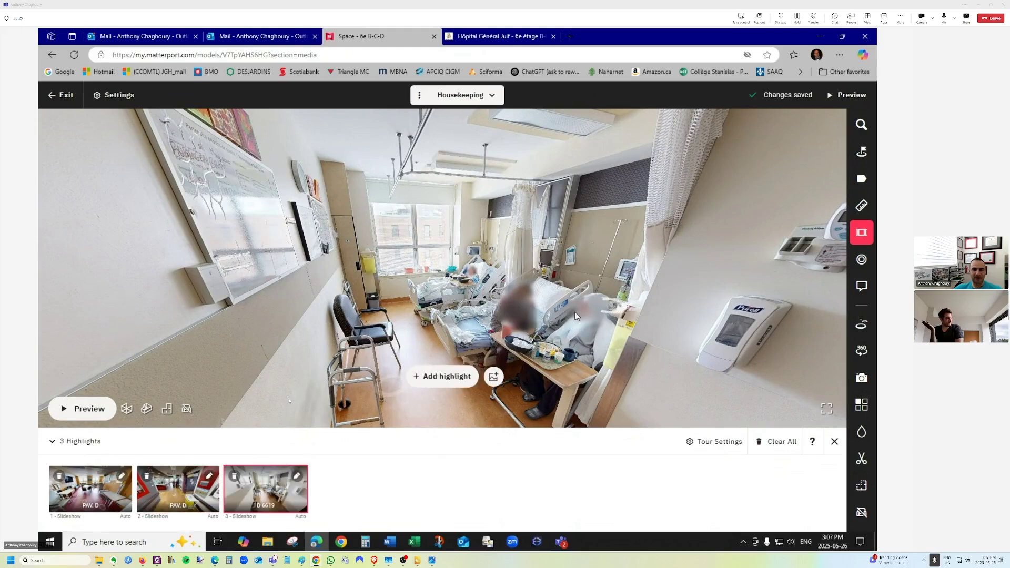
{"action": "left_click_drag", "start_coordinate": [577, 316], "coordinate": [174, 294]}
{"action": "left_click_drag", "start_coordinate": [468, 322], "coordinate": [218, 305]}
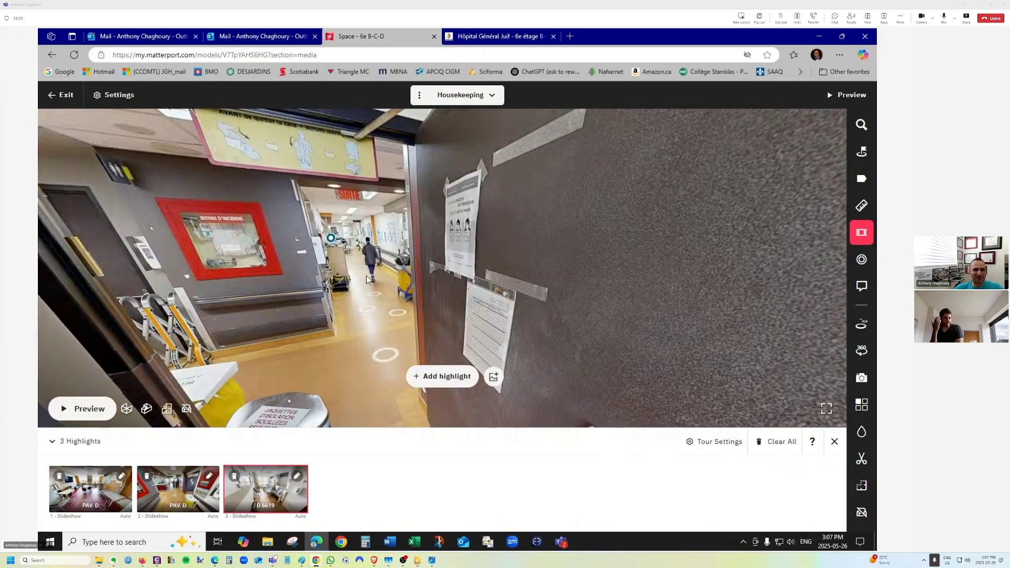
Survey the model in dollhouse and floor plan views, showing the D and C/B wings.
{"action": "left_click", "coordinate": [147, 409]}
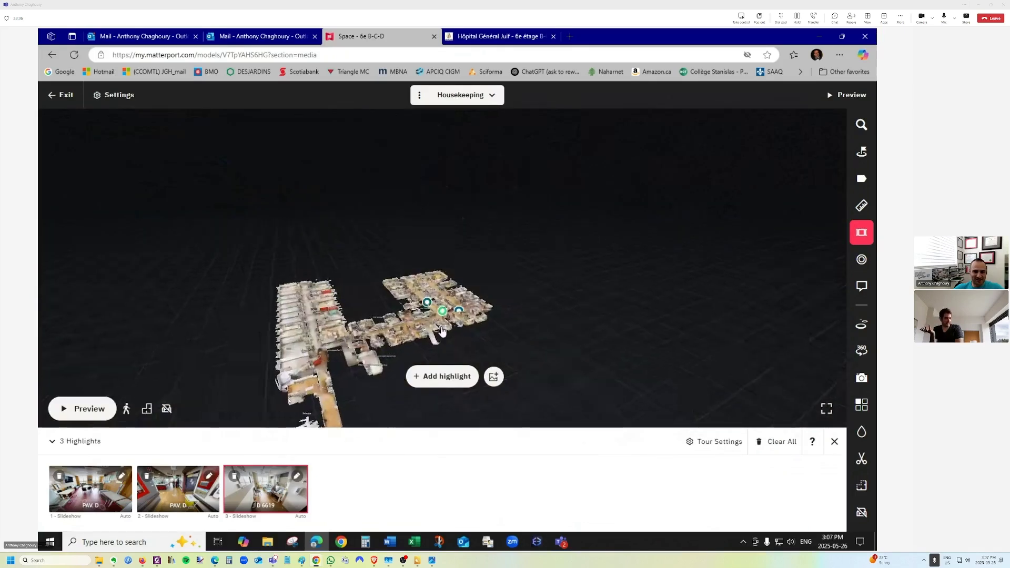
{"action": "scroll", "coordinate": [442, 330], "scroll_direction": "up", "scroll_amount": 6}
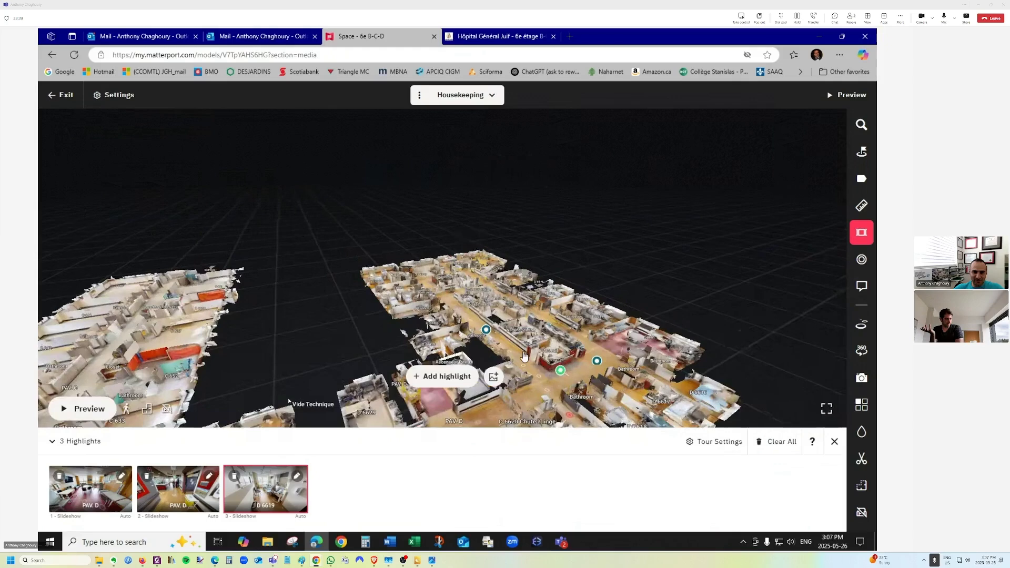
{"action": "left_click_drag", "start_coordinate": [537, 346], "coordinate": [379, 362]}
{"action": "scroll", "coordinate": [392, 225], "scroll_direction": "down", "scroll_amount": 6}
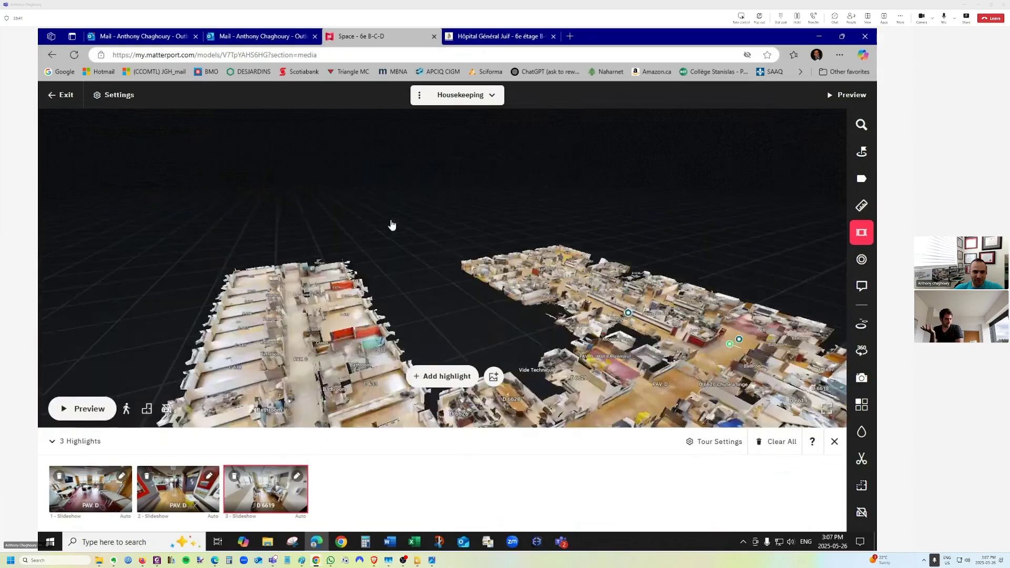
{"action": "left_click_drag", "start_coordinate": [465, 254], "coordinate": [229, 405]}
{"action": "left_click", "coordinate": [147, 409]}
{"action": "scroll", "coordinate": [330, 275], "scroll_direction": "up", "scroll_amount": 2}
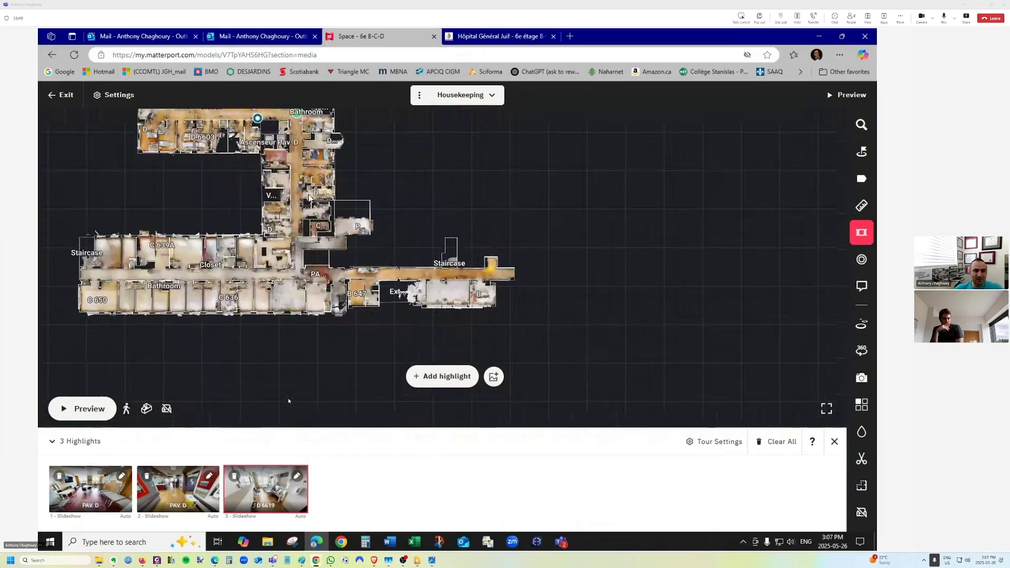
{"action": "left_click_drag", "start_coordinate": [296, 140], "coordinate": [360, 252]}
{"action": "scroll", "coordinate": [361, 253], "scroll_direction": "up", "scroll_amount": 4}
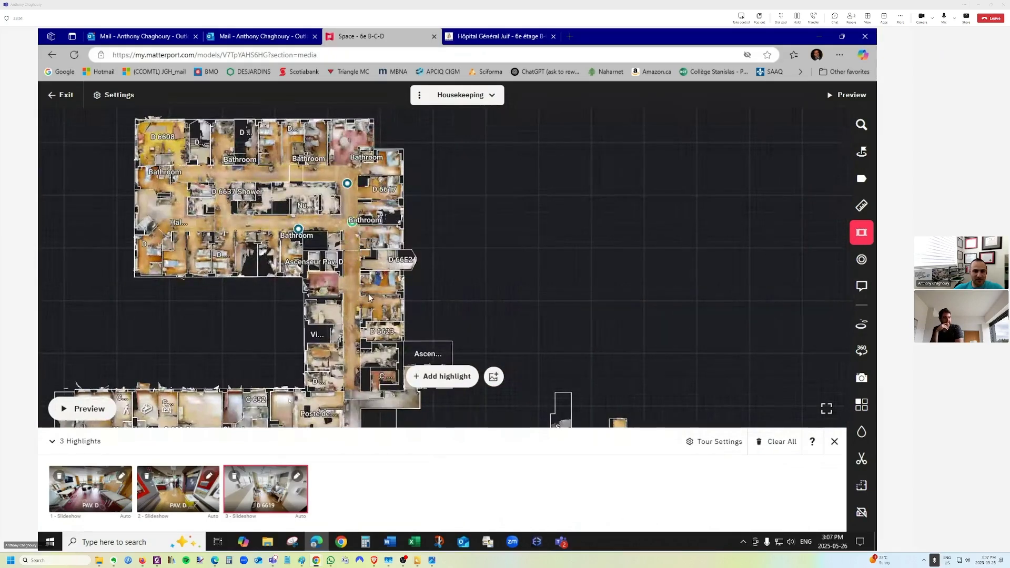
{"action": "left_click_drag", "start_coordinate": [342, 322], "coordinate": [347, 279]}
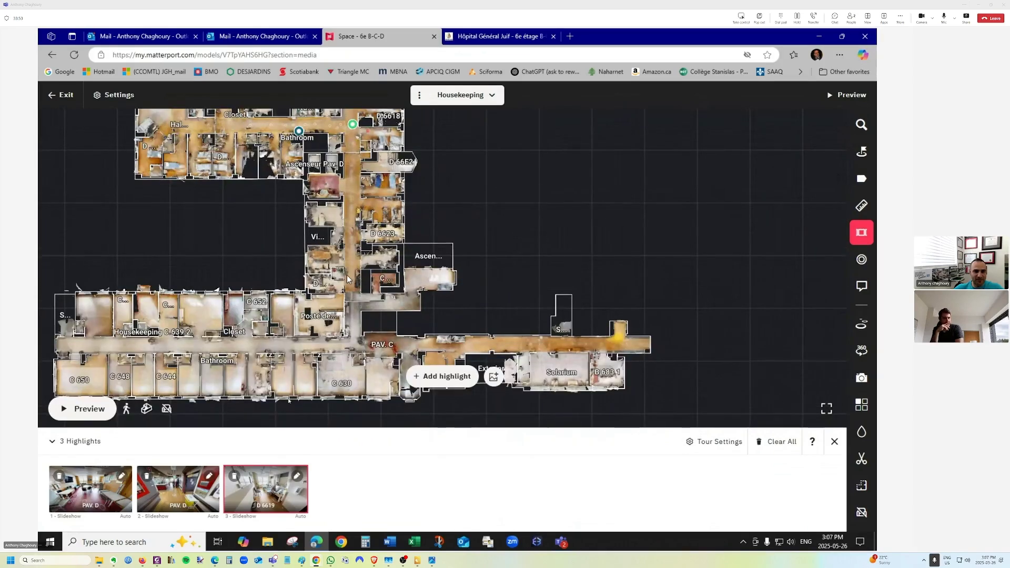
Switch to the 6e B-C-D view and step inside at the D 66E2 stairwell door.
{"action": "left_click", "coordinate": [460, 95]}
{"action": "left_click", "coordinate": [464, 123]}
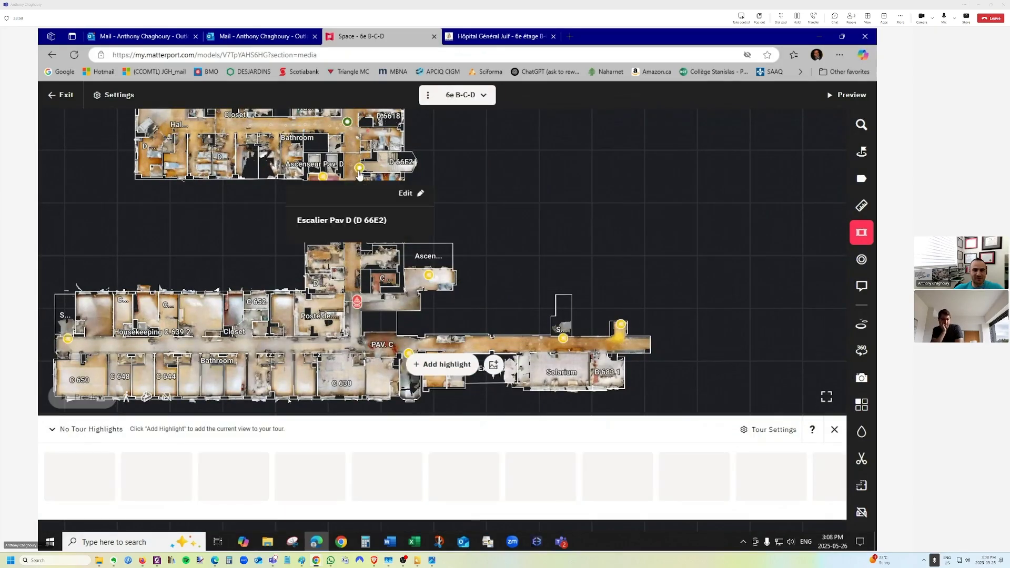
{"action": "left_click", "coordinate": [359, 173]}
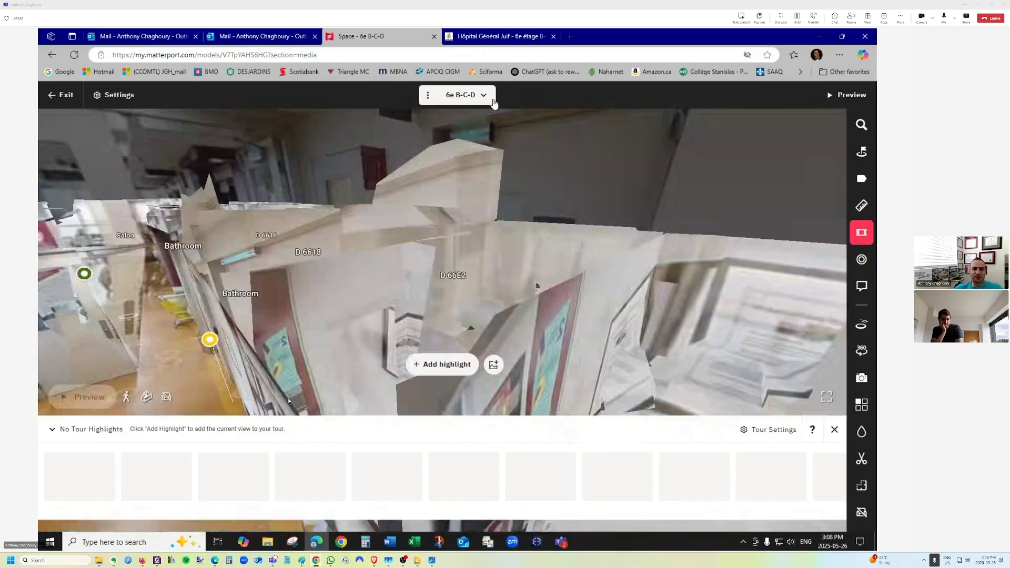
{"action": "left_click", "coordinate": [491, 98]}
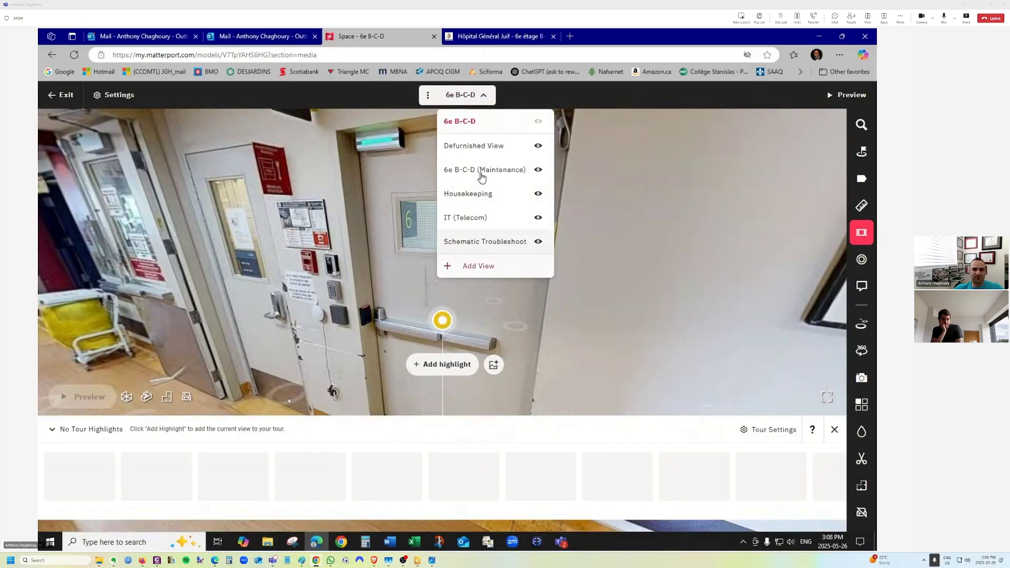
Look around the stairwell door panorama in the 6e B-C-D view.
{"action": "left_click", "coordinate": [492, 100]}
{"action": "left_click", "coordinate": [492, 100]}
{"action": "left_click", "coordinate": [493, 100]}
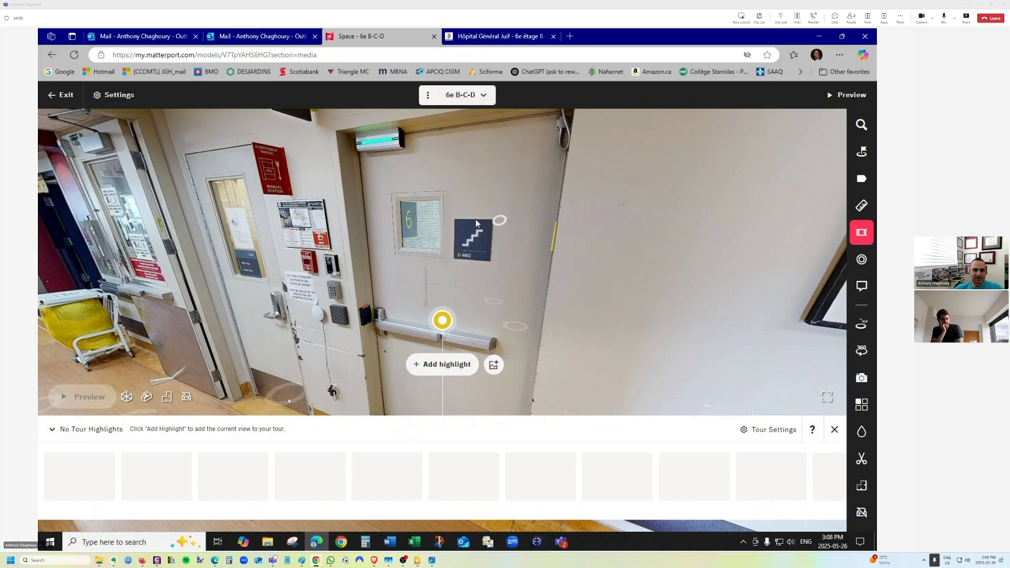
{"action": "left_click_drag", "start_coordinate": [476, 219], "coordinate": [444, 222]}
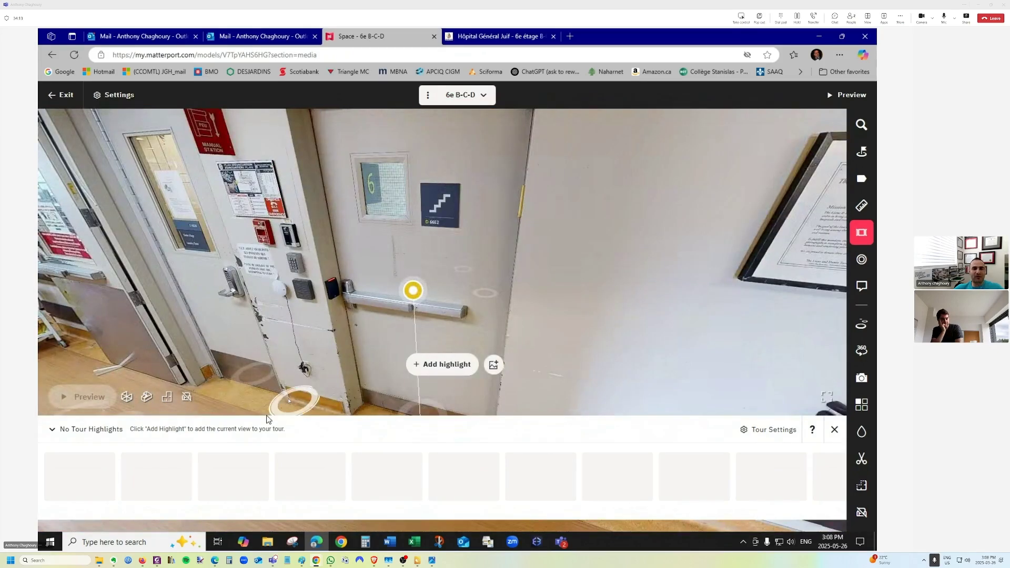
Select the Housekeeping view and bring back its guided-tour highlights panel.
{"action": "left_click", "coordinate": [453, 98]}
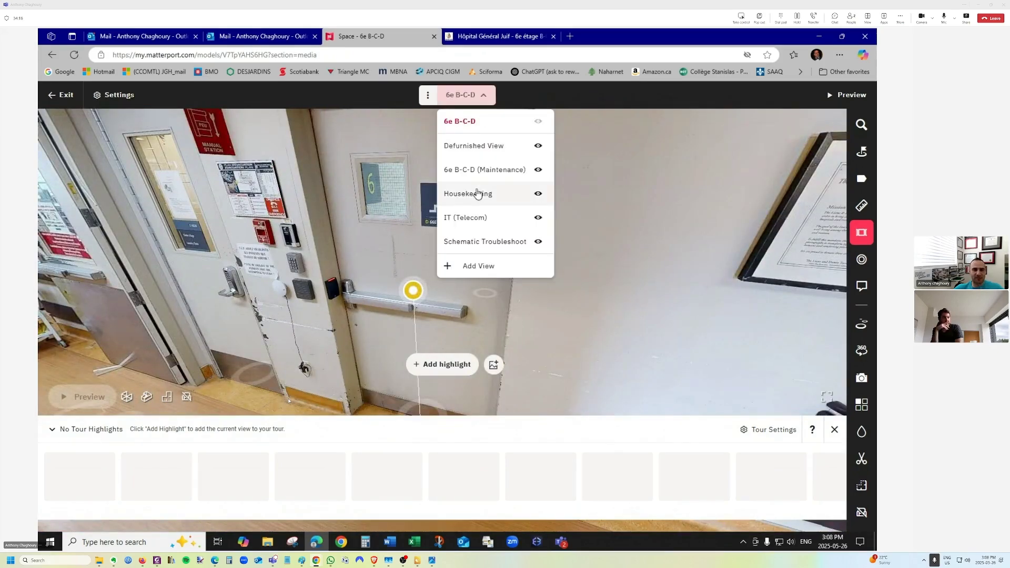
{"action": "left_click", "coordinate": [477, 193]}
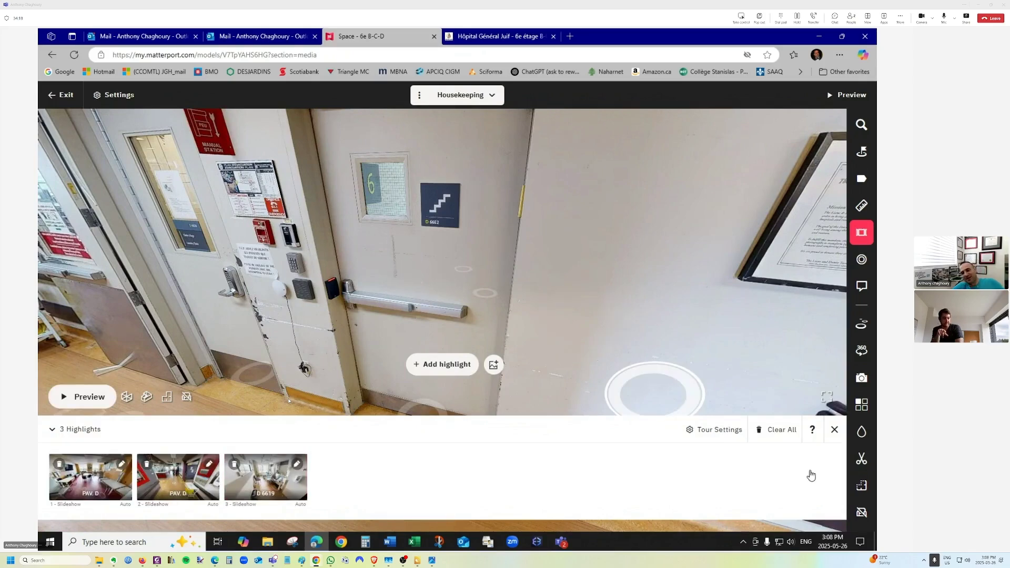
{"action": "left_click", "coordinate": [835, 430]}
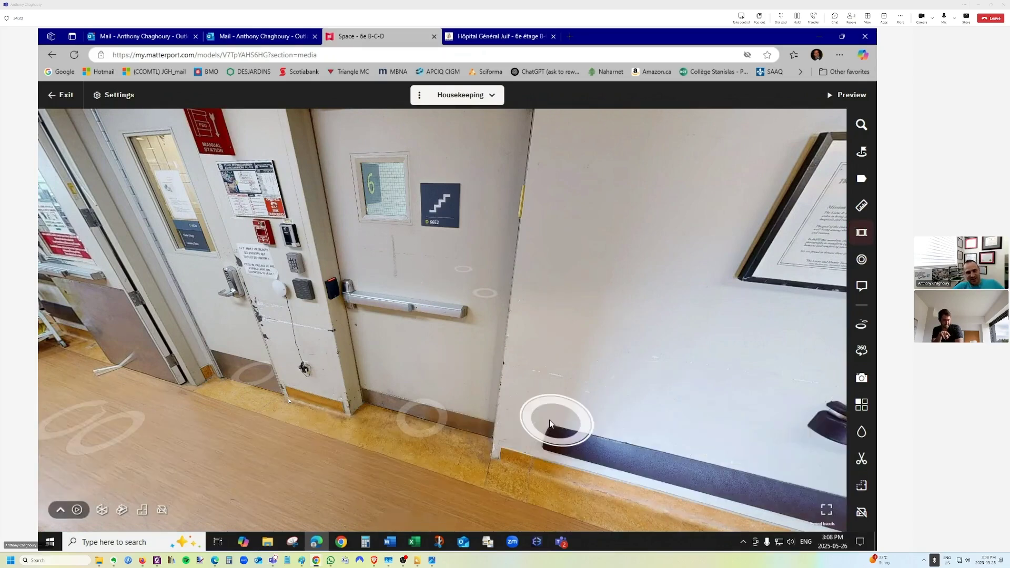
{"action": "left_click", "coordinate": [469, 107]}
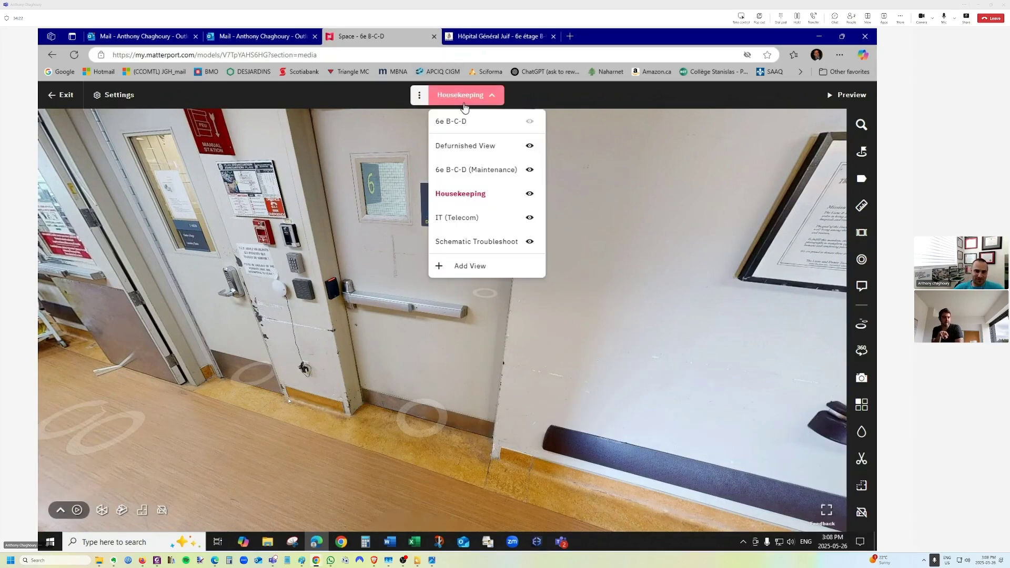
{"action": "left_click", "coordinate": [469, 191]}
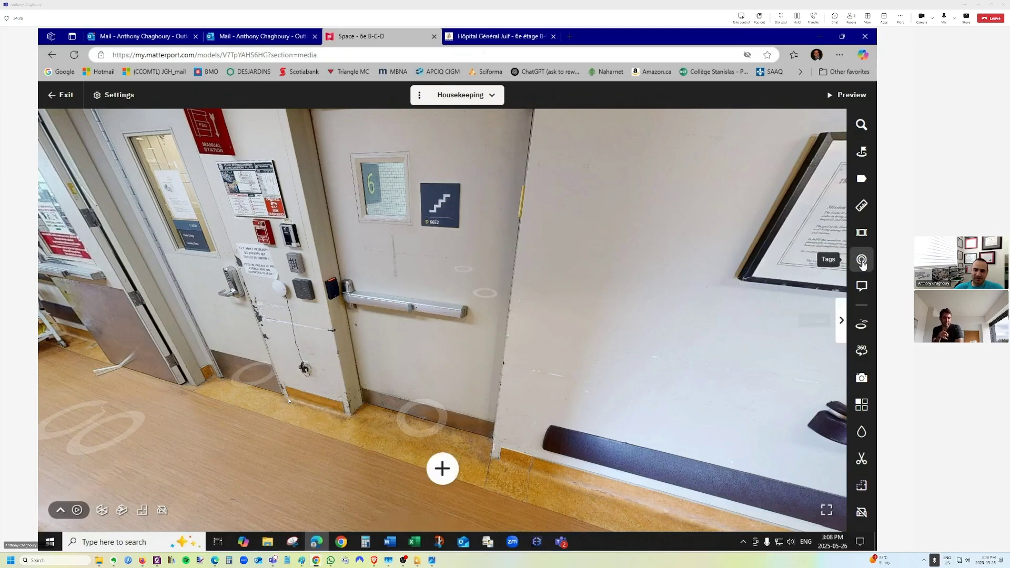
{"action": "left_click", "coordinate": [862, 260]}
{"action": "left_click", "coordinate": [862, 232]}
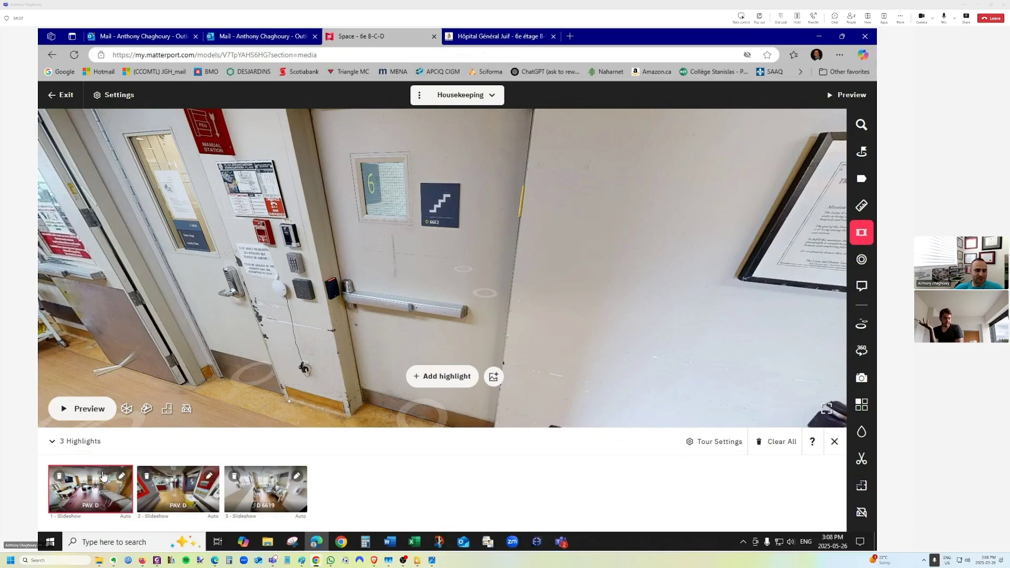
Visit the PAV. D hallway and room D 6619 highlights, then preview the guided tour.
{"action": "left_click", "coordinate": [448, 261]}
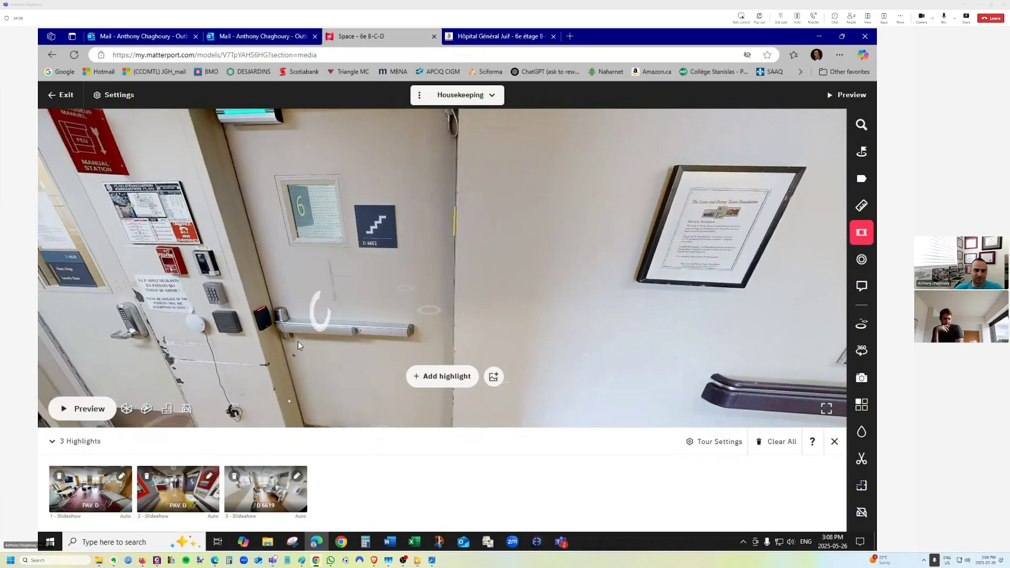
{"action": "left_click", "coordinate": [194, 488]}
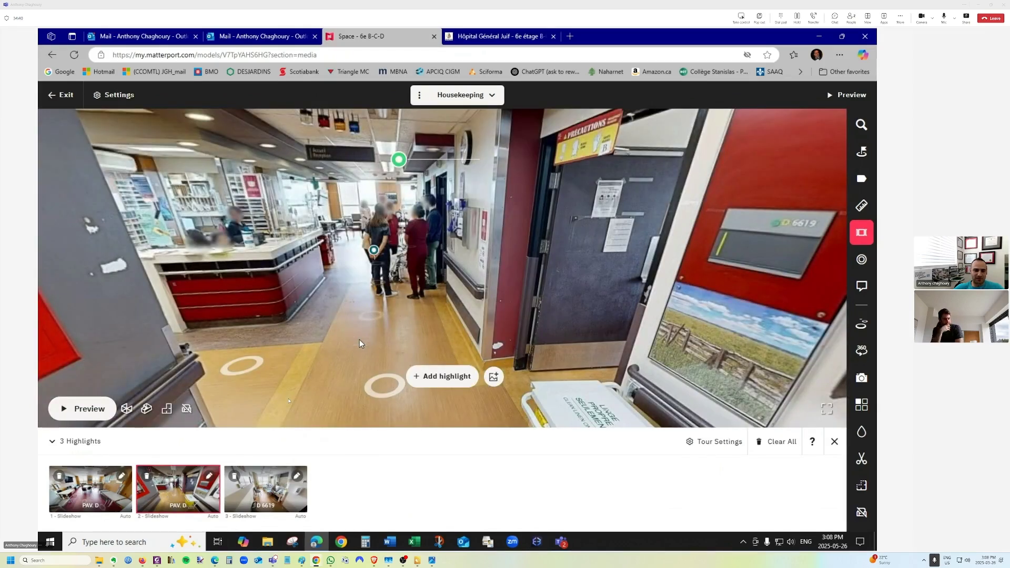
{"action": "left_click", "coordinate": [271, 491]}
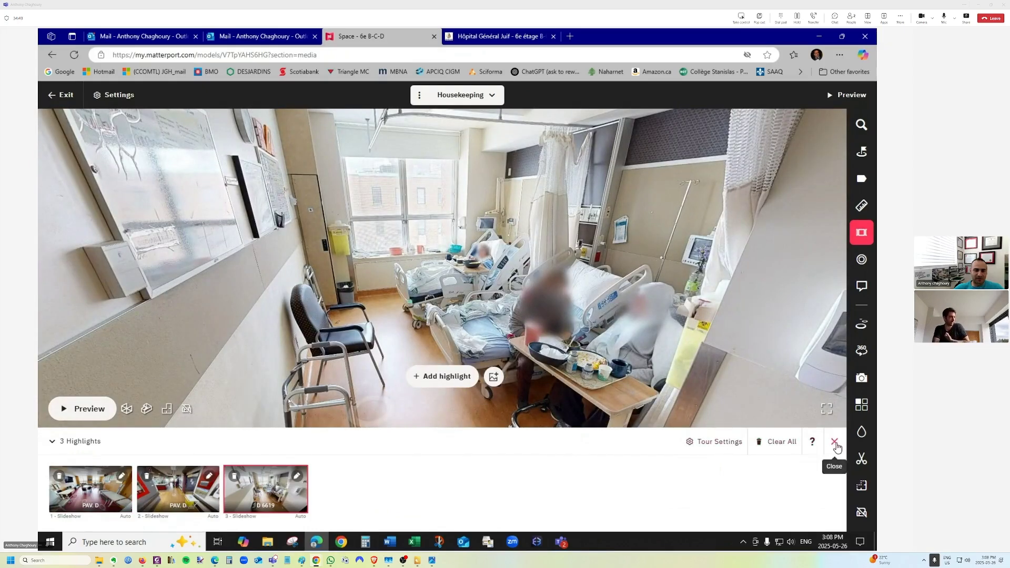
{"action": "left_click", "coordinate": [84, 408]}
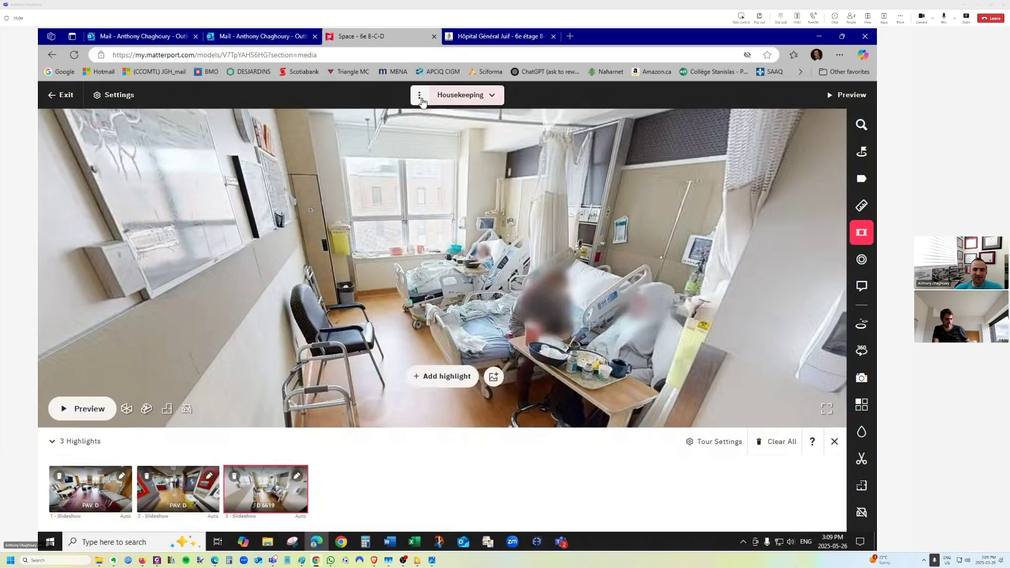
Turn toward the hallway and walk down the corridor to the nursing station.
{"action": "left_click_drag", "start_coordinate": [542, 307], "coordinate": [322, 310]}
{"action": "left_click_drag", "start_coordinate": [573, 305], "coordinate": [151, 243]}
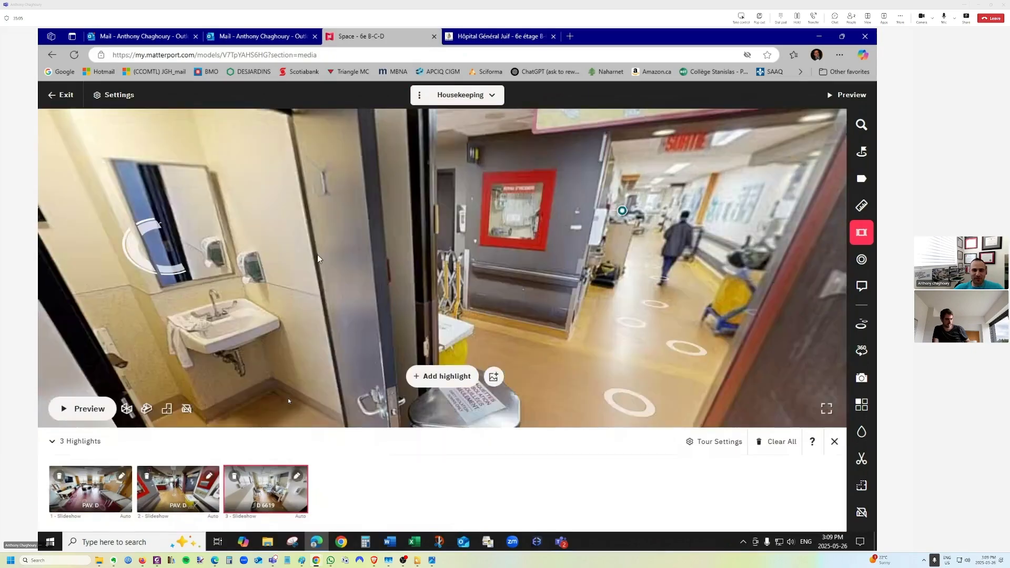
{"action": "left_click_drag", "start_coordinate": [384, 226], "coordinate": [111, 221]}
{"action": "left_click", "coordinate": [369, 241]}
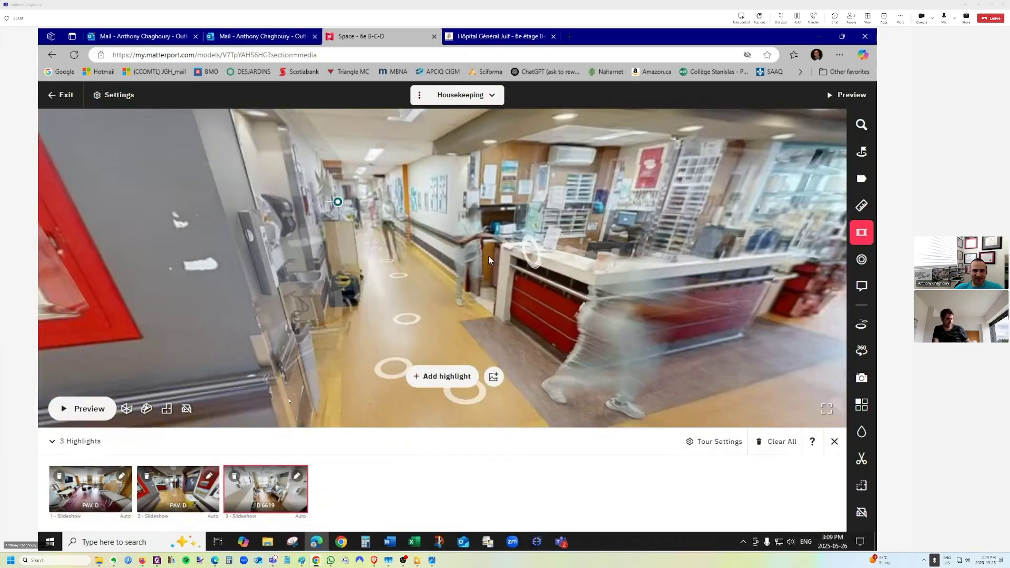
{"action": "left_click_drag", "start_coordinate": [747, 268], "coordinate": [805, 332]}
{"action": "left_click", "coordinate": [618, 258]}
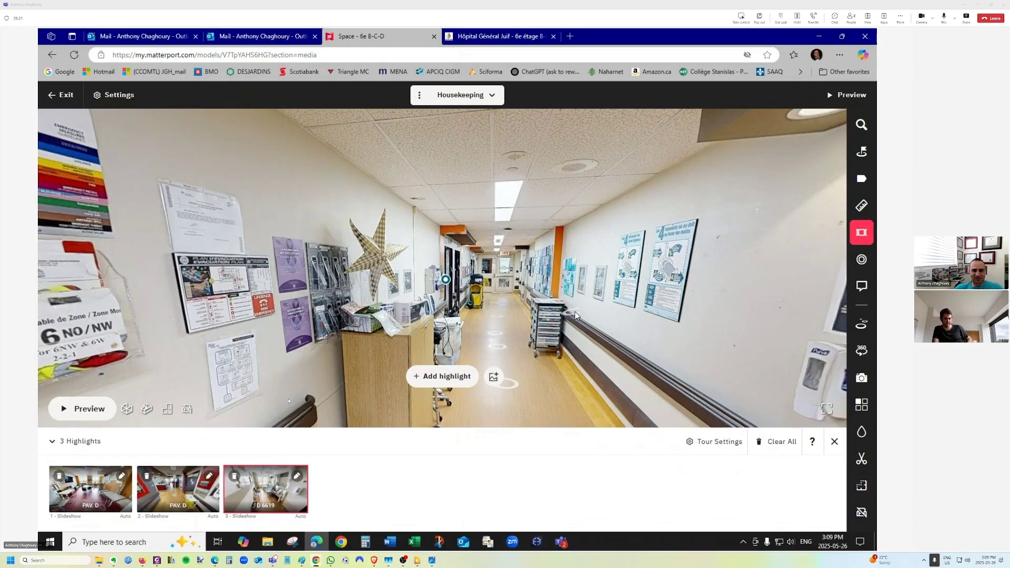
Look around the nursing station, sink and bulletin wall, then collapse the highlights reel.
{"action": "left_click_drag", "start_coordinate": [576, 315], "coordinate": [211, 298]}
{"action": "left_click_drag", "start_coordinate": [552, 284], "coordinate": [184, 268]}
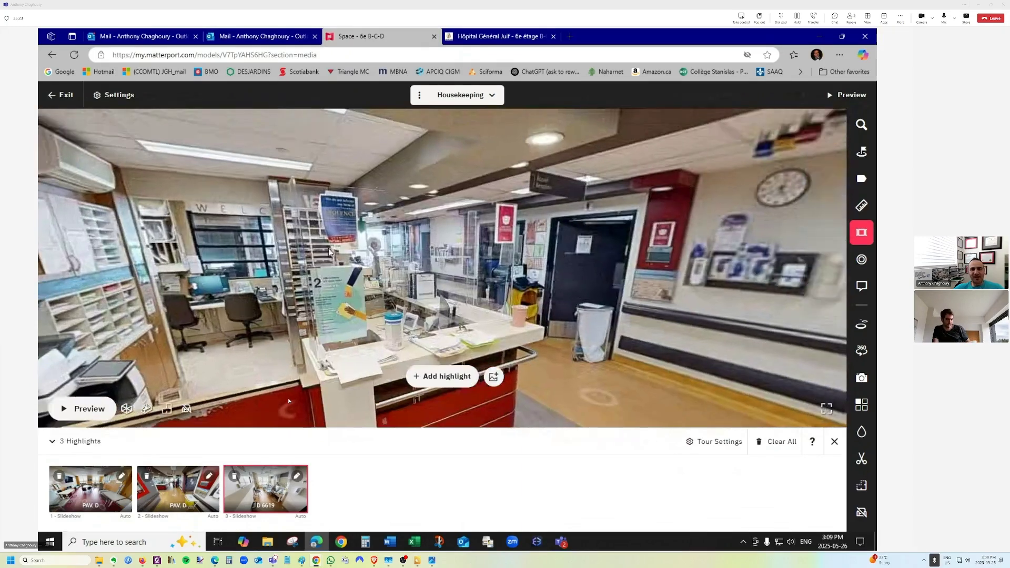
{"action": "left_click_drag", "start_coordinate": [763, 279], "coordinate": [207, 182]}
{"action": "left_click_drag", "start_coordinate": [552, 215], "coordinate": [216, 157]}
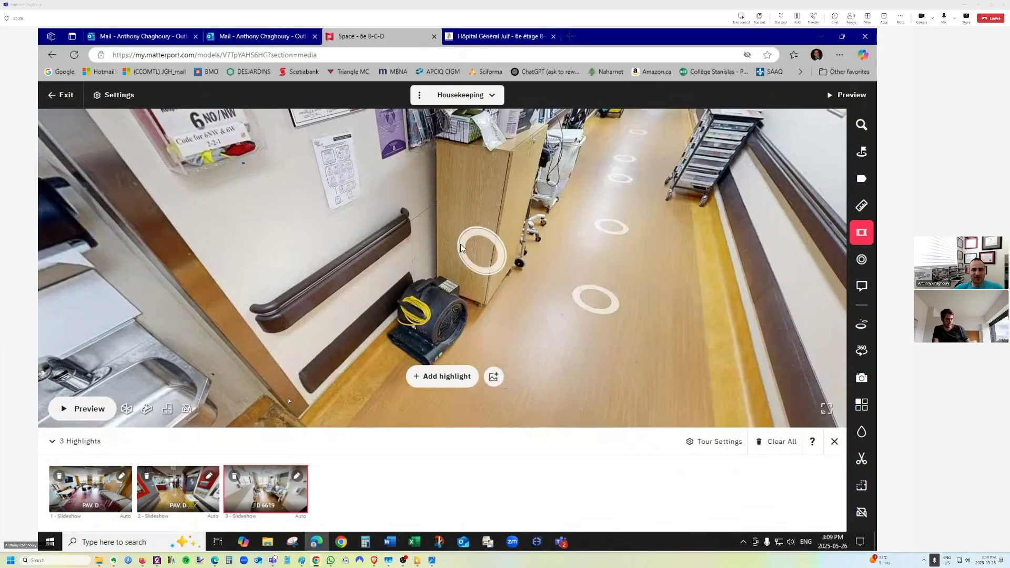
{"action": "left_click_drag", "start_coordinate": [479, 255], "coordinate": [543, 339]}
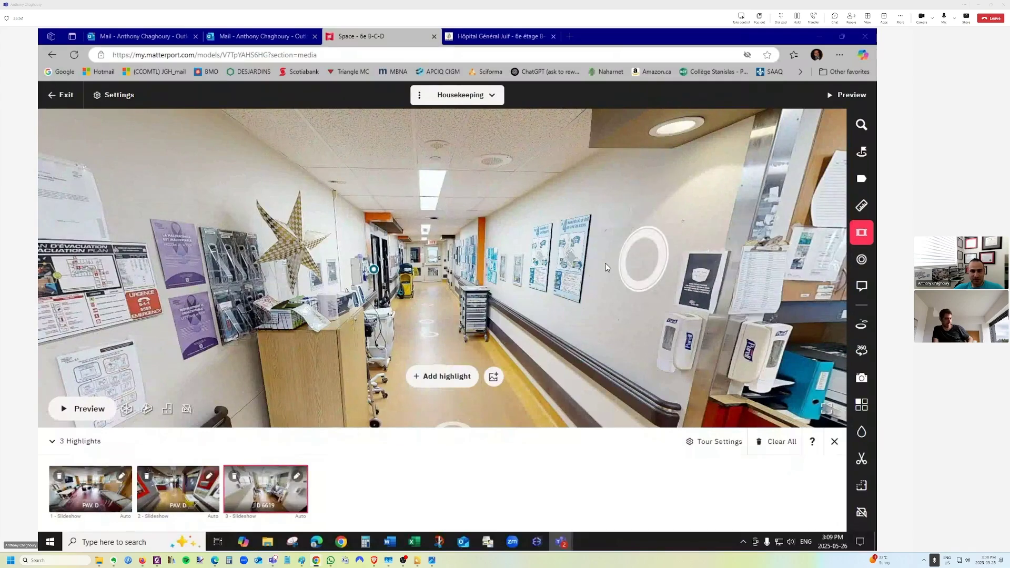
{"action": "left_click_drag", "start_coordinate": [550, 247], "coordinate": [284, 258]}
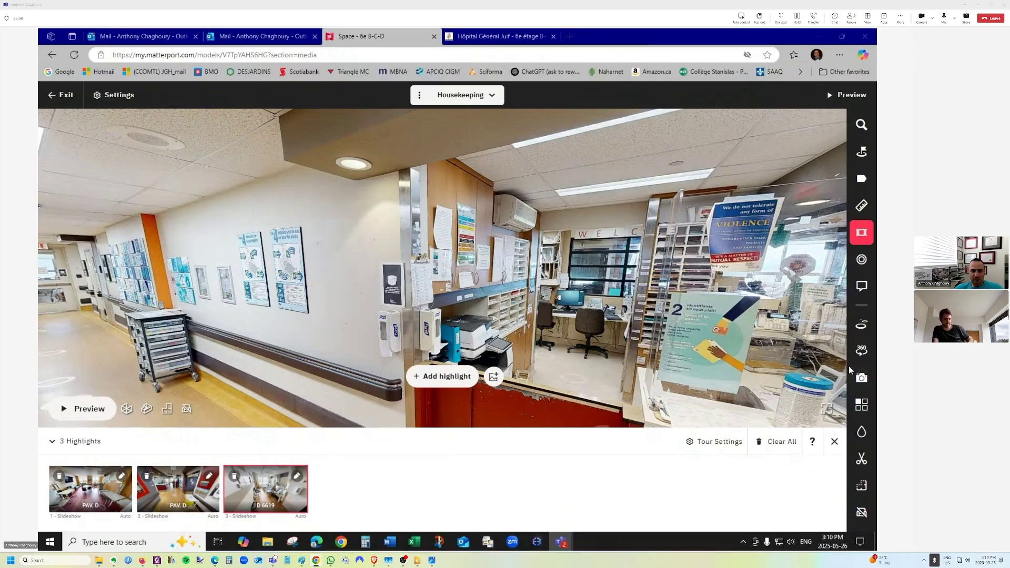
{"action": "left_click", "coordinate": [53, 444]}
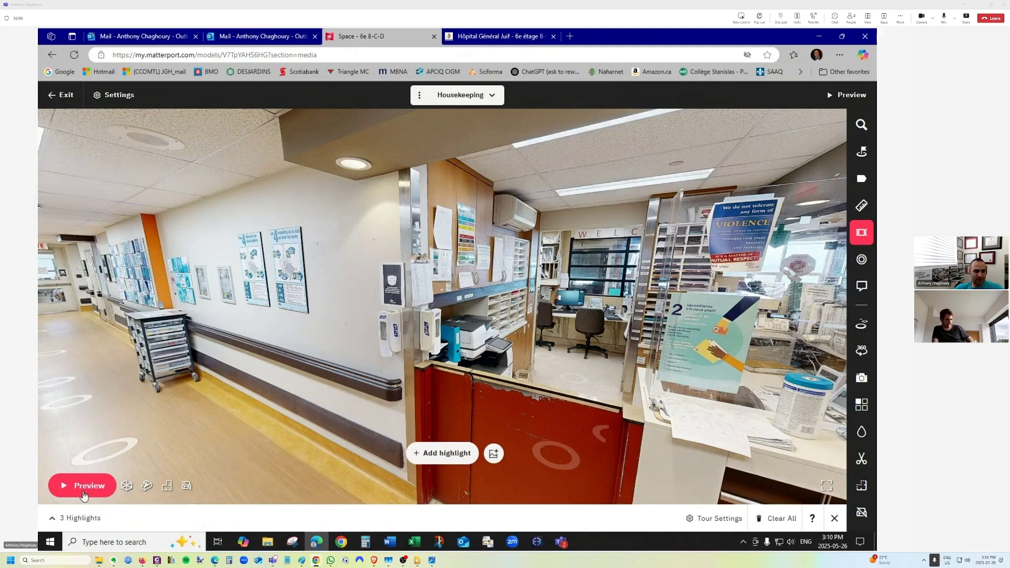
Close the highlight editor and switch the space page's embedded tour to 6e B-C-D.
{"action": "left_click", "coordinate": [834, 518]}
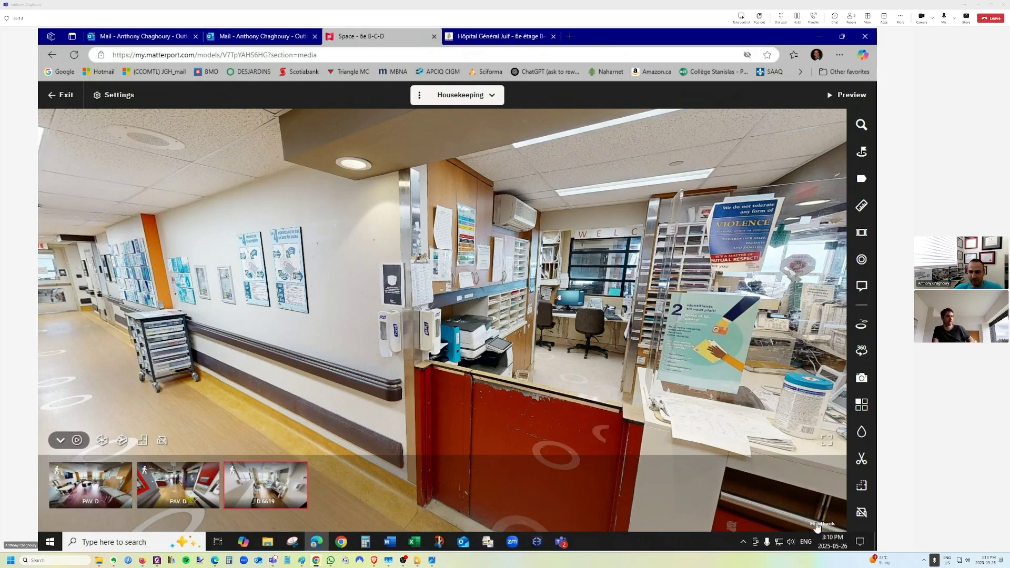
{"action": "left_click", "coordinate": [55, 96]}
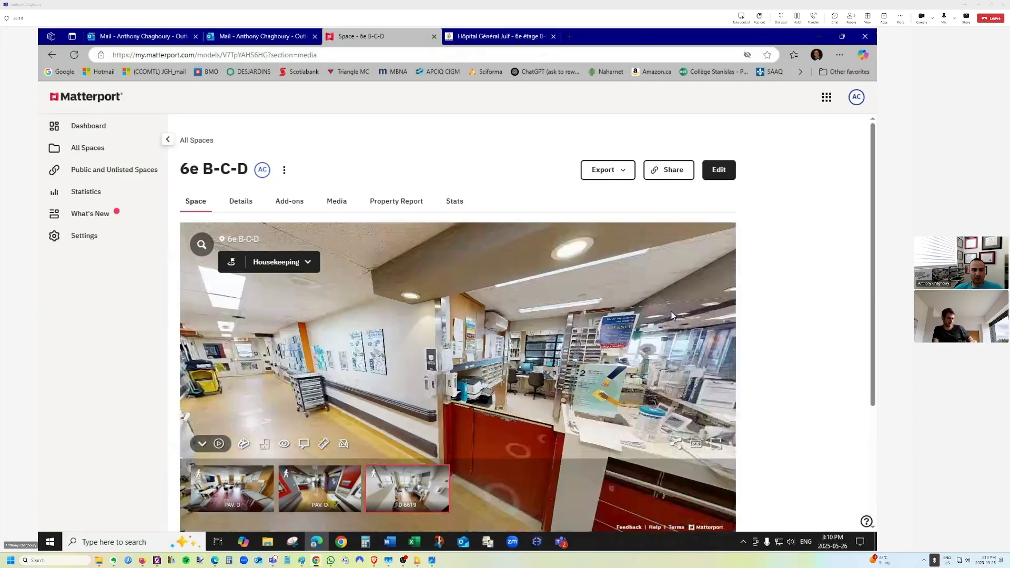
{"action": "left_click", "coordinate": [276, 261]}
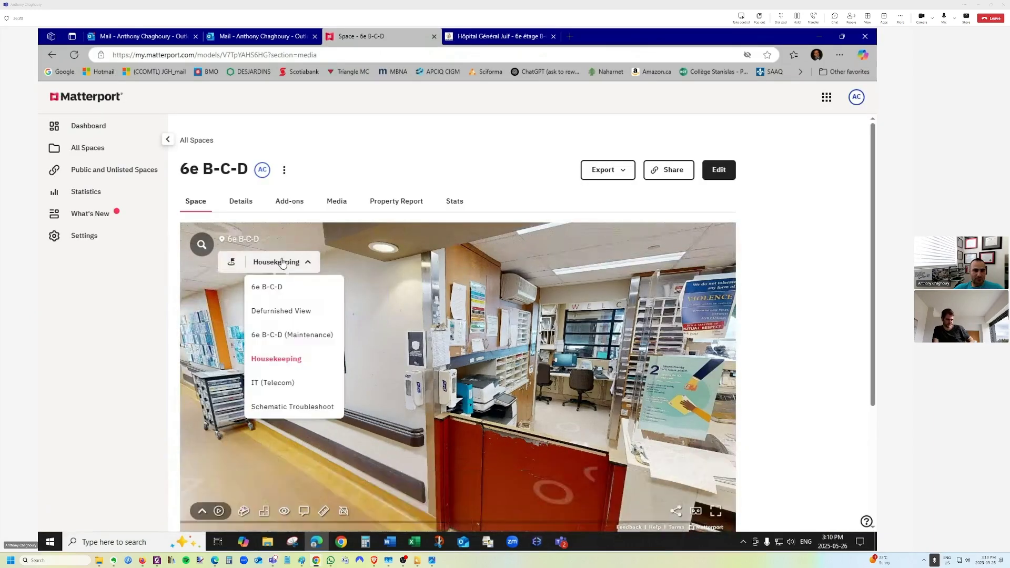
{"action": "left_click", "coordinate": [265, 288]}
Edit 6e B-C-D, move beside the reception desk, and select the page address.
{"action": "left_click", "coordinate": [728, 169]}
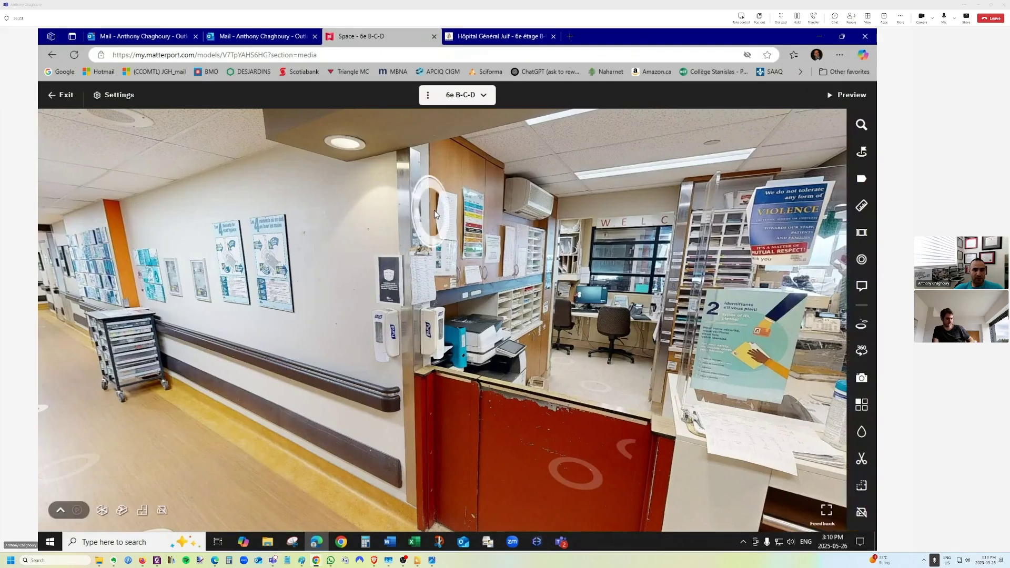
{"action": "left_click", "coordinate": [671, 350]}
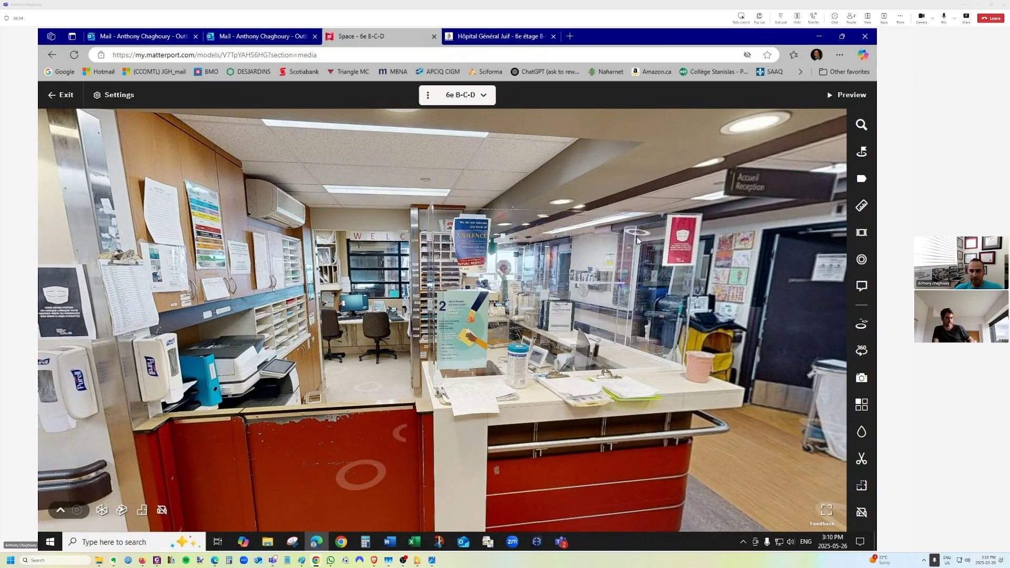
{"action": "left_click", "coordinate": [234, 54]}
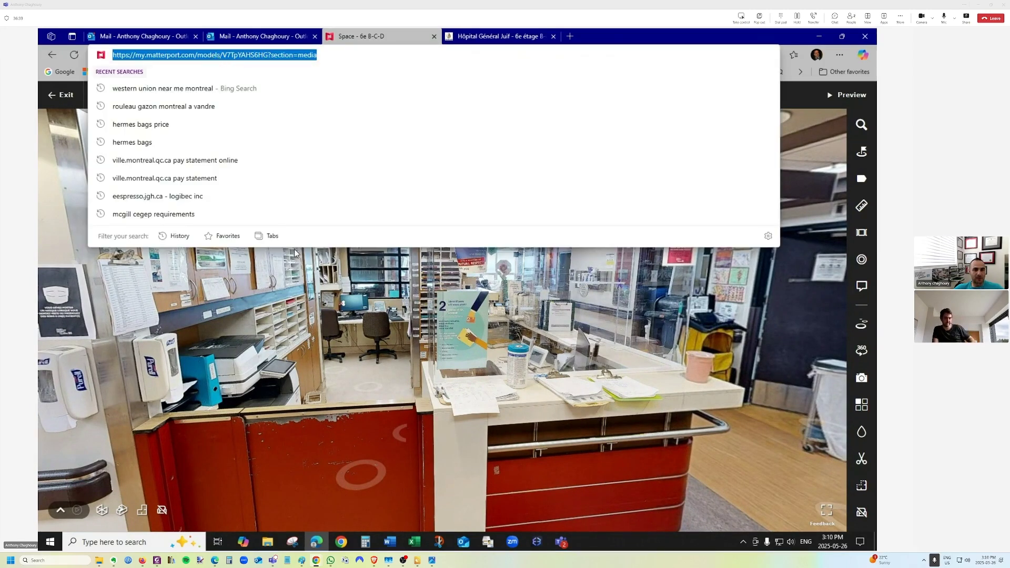
Generate a location link from the back office facing the front desk, then open a new browser tab.
{"action": "left_click", "coordinate": [326, 310]}
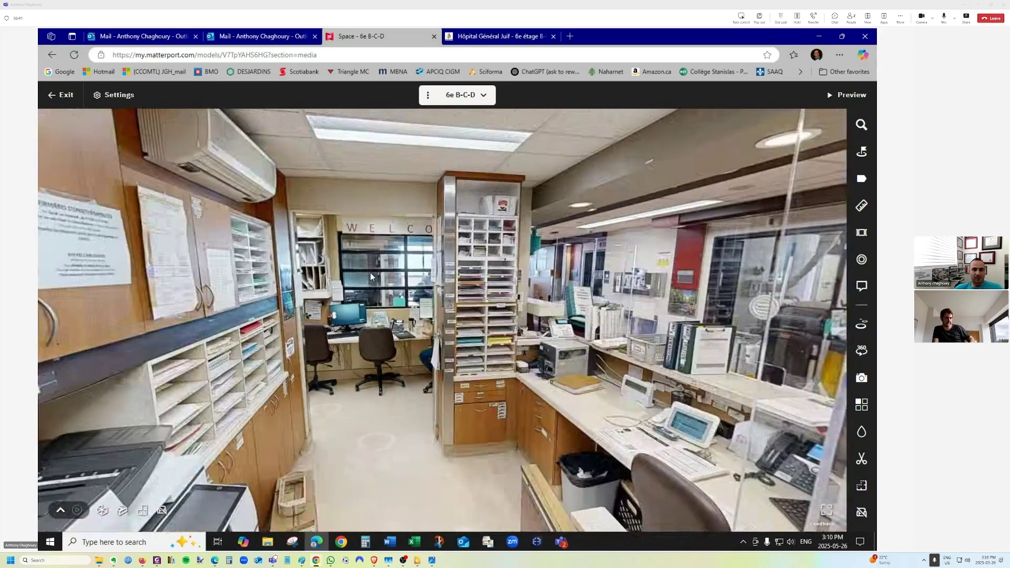
{"action": "left_click", "coordinate": [370, 272]}
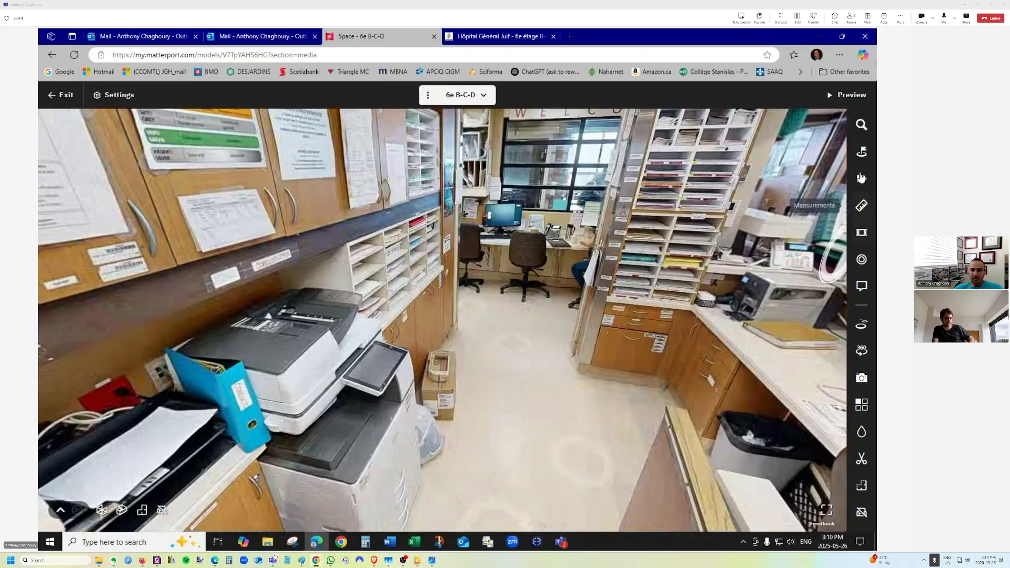
{"action": "key", "text": "u"}
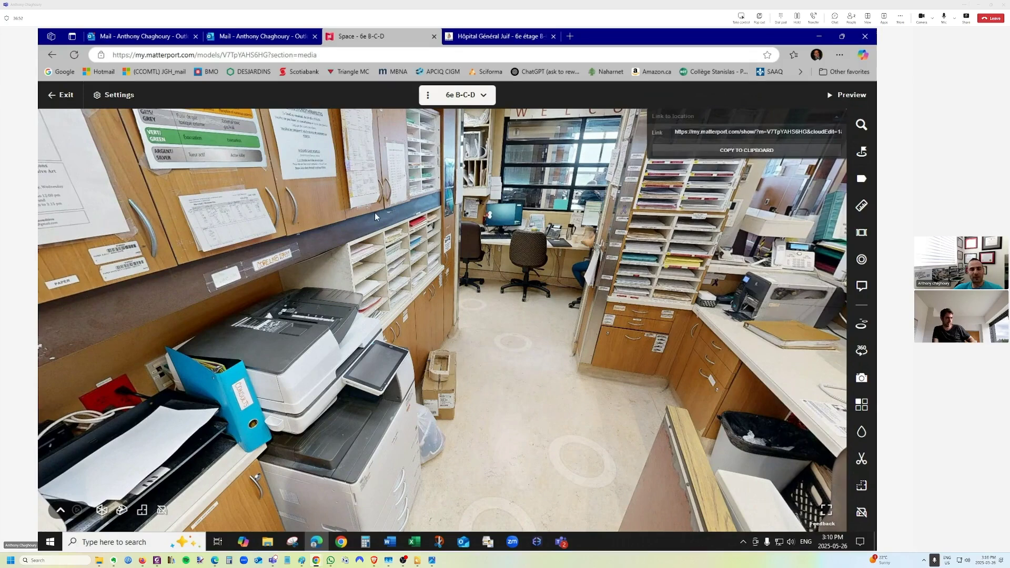
{"action": "left_click", "coordinate": [585, 363]}
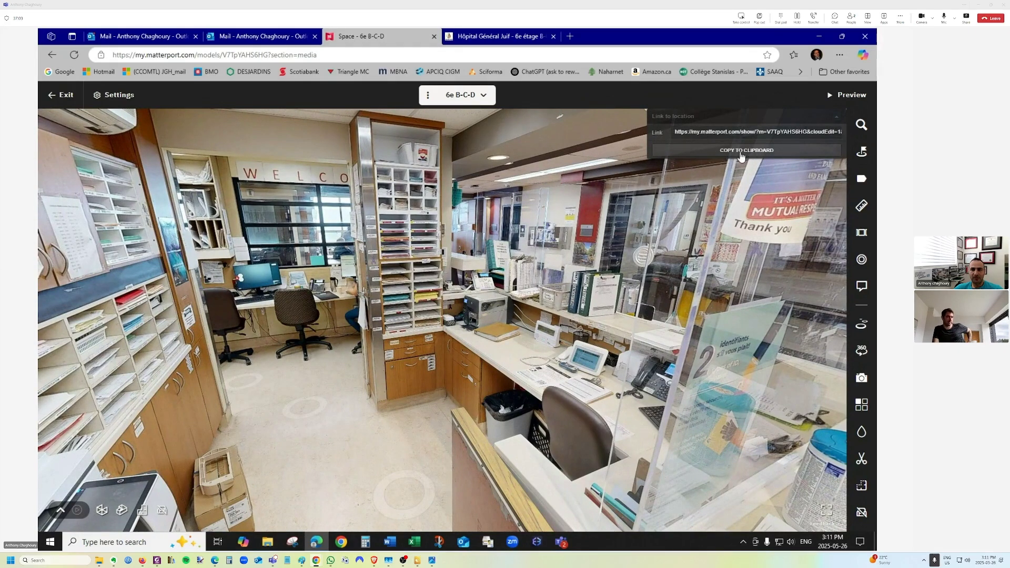
{"action": "left_click", "coordinate": [569, 36]}
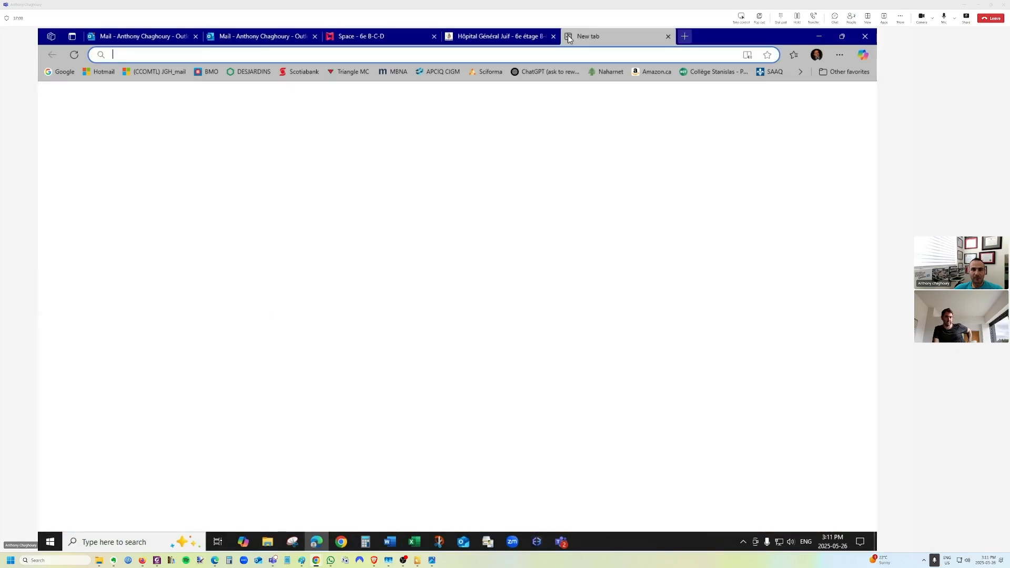
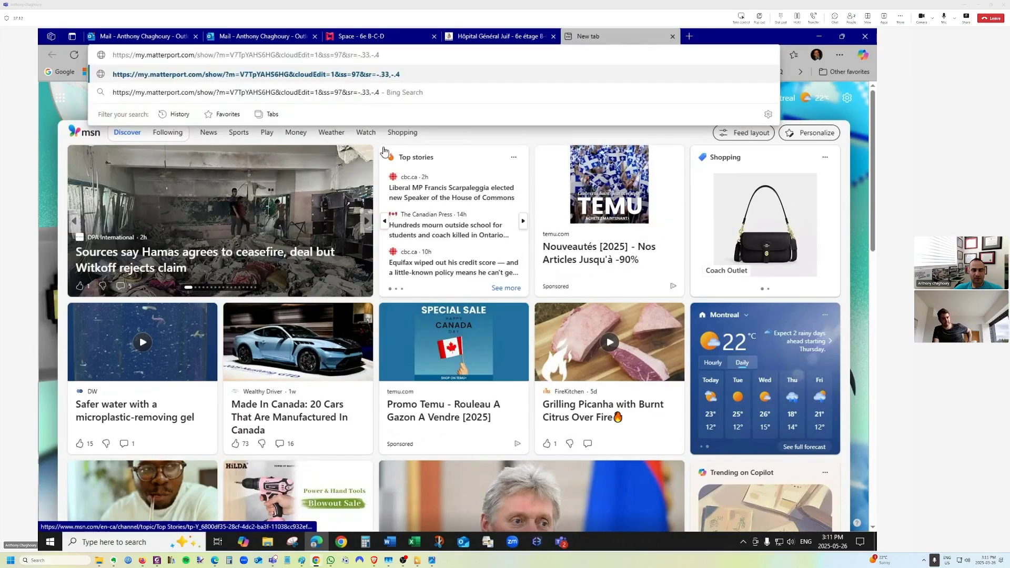
Load the pasted location link and walk toward the corridor and nursing station.
{"action": "key", "text": "Return"}
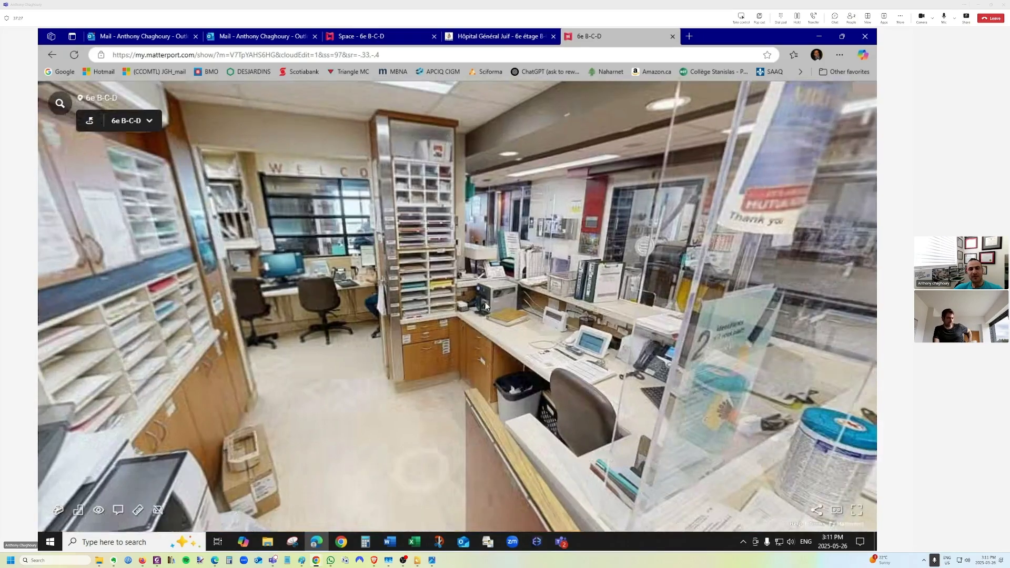
{"action": "left_click", "coordinate": [573, 287]}
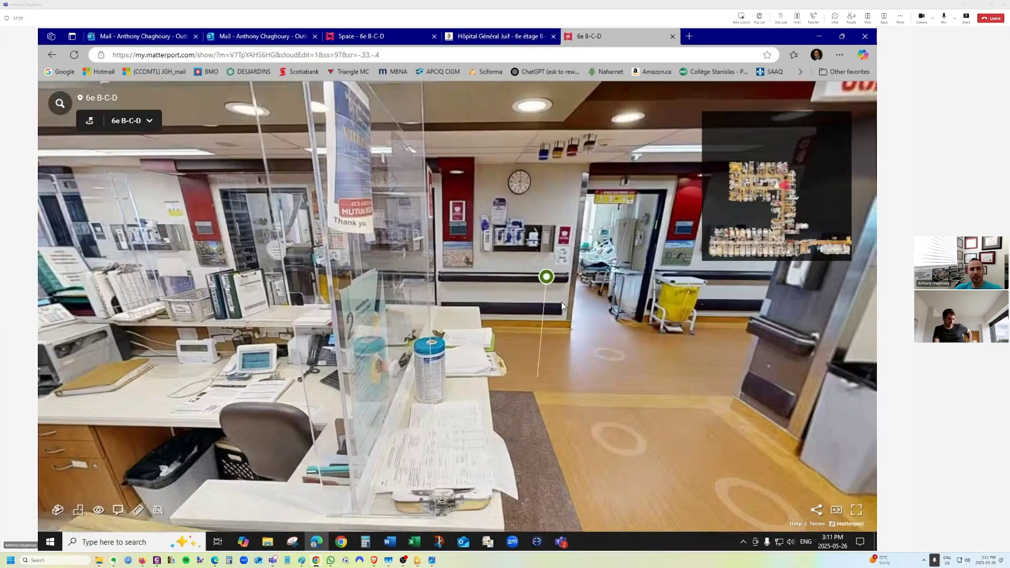
{"action": "left_click", "coordinate": [560, 302]}
{"action": "left_click_drag", "start_coordinate": [529, 235], "coordinate": [327, 294]}
{"action": "left_click", "coordinate": [477, 283]}
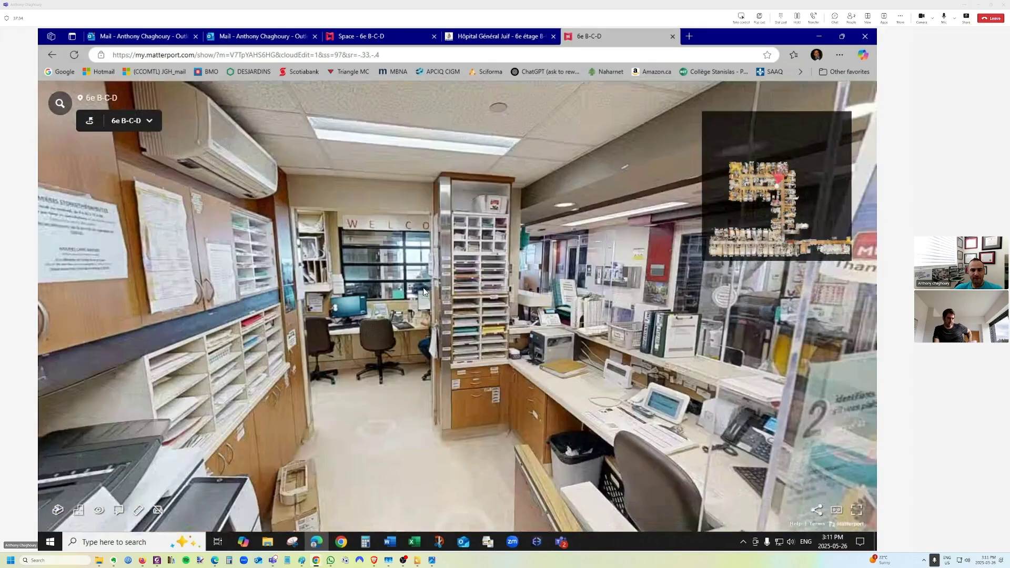
Explore the corridor and approach the nursing station and reception sign.
{"action": "left_click_drag", "start_coordinate": [423, 287], "coordinate": [254, 184]}
{"action": "left_click", "coordinate": [497, 272]}
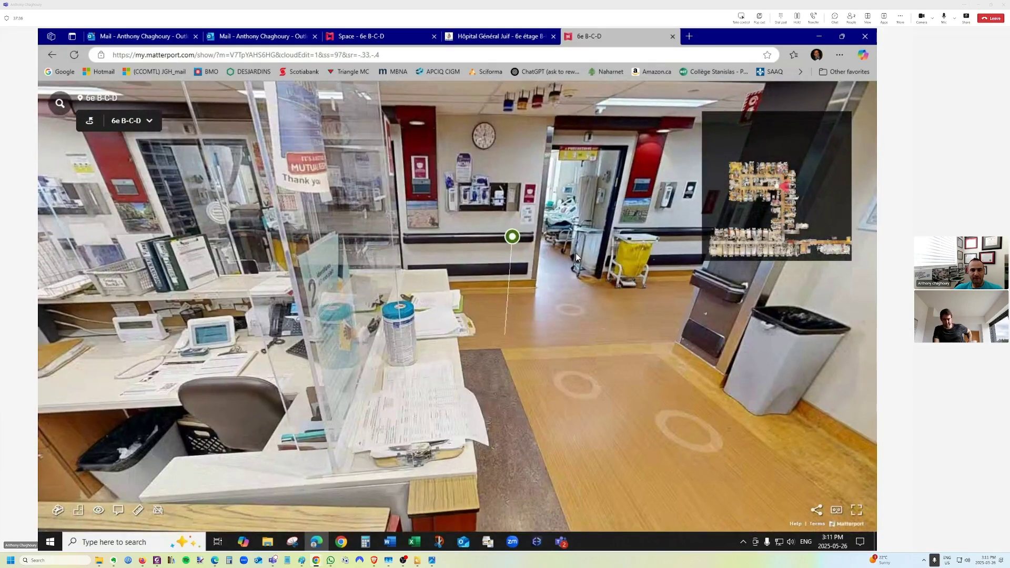
{"action": "left_click", "coordinate": [575, 258]}
{"action": "left_click", "coordinate": [564, 279]}
{"action": "left_click_drag", "start_coordinate": [643, 267], "coordinate": [842, 268]}
{"action": "left_click", "coordinate": [571, 251]}
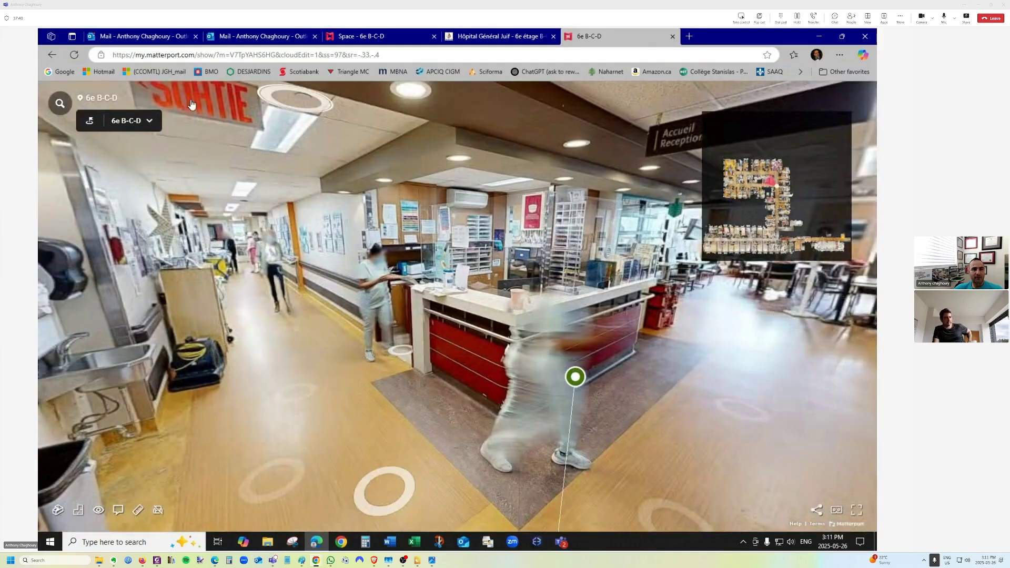
Compare the shared Matterport view with the 360 Pro Scan hospital tour.
{"action": "left_click", "coordinate": [535, 43]}
{"action": "left_click", "coordinate": [565, 41]}
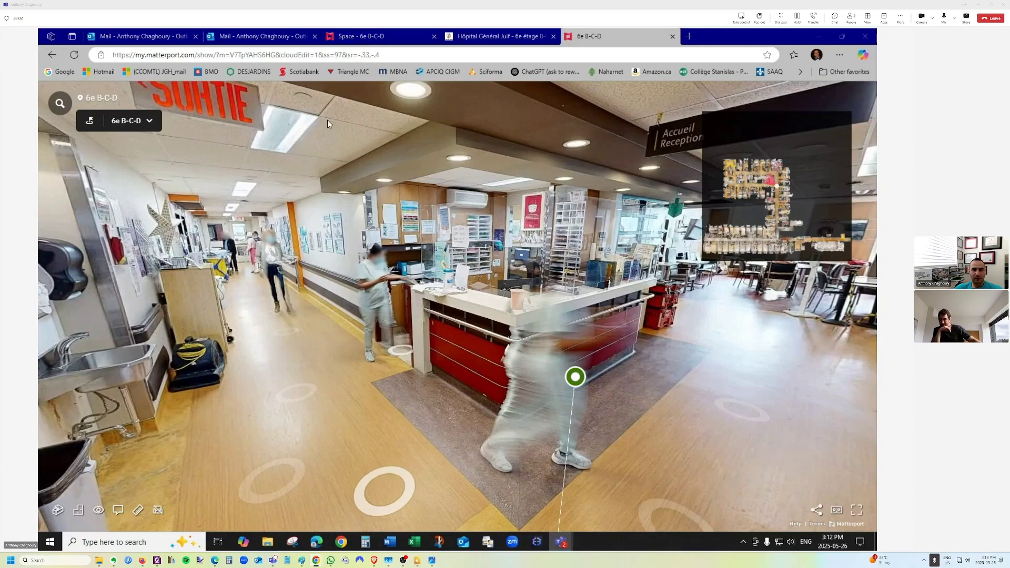
{"action": "left_click", "coordinate": [472, 36]}
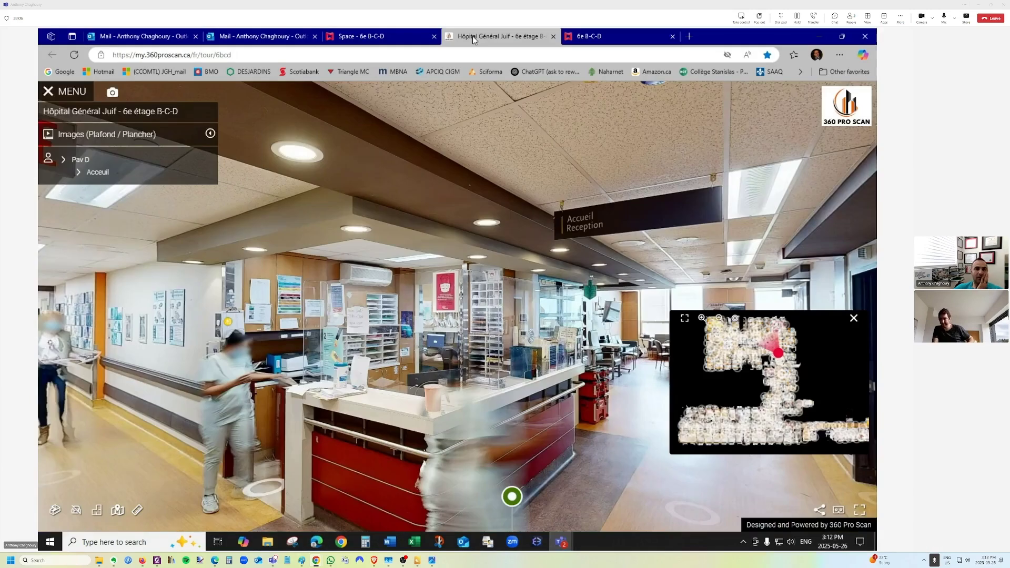
Back in the 6e B-C-D editor, move beside the nursing-station desk and open the Blur tool.
{"action": "left_click", "coordinate": [403, 34]}
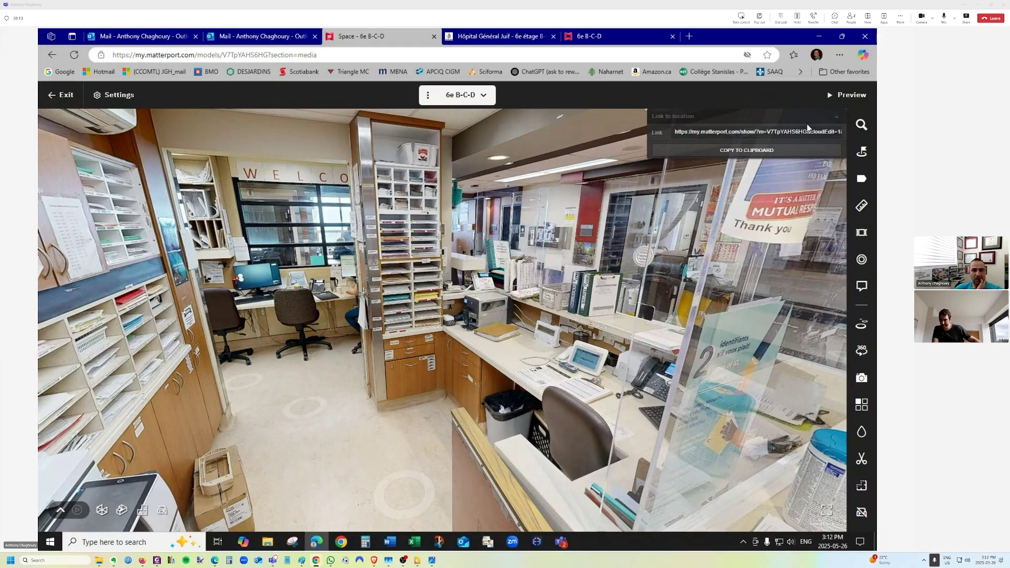
{"action": "left_click", "coordinate": [550, 256]}
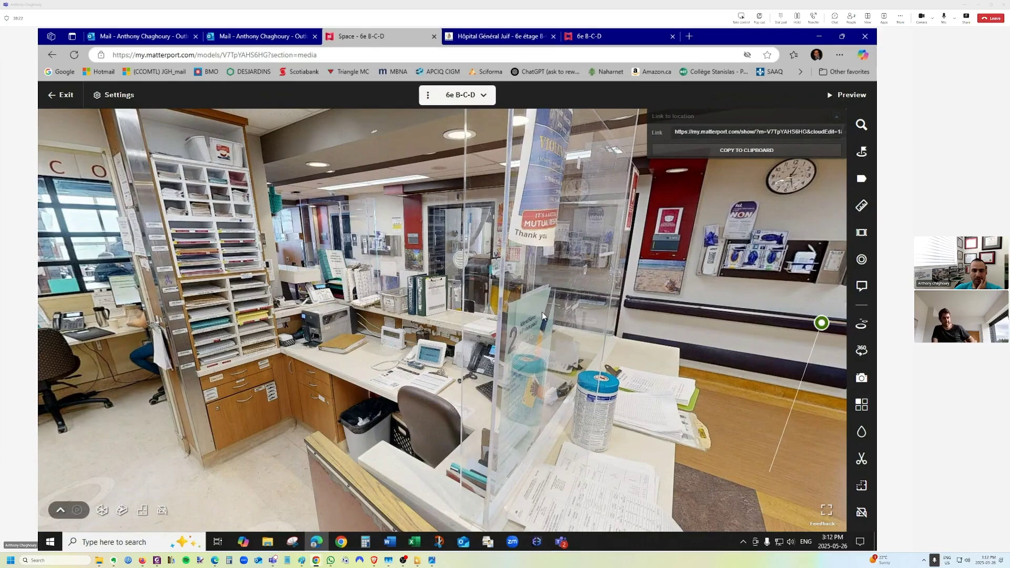
{"action": "left_click", "coordinate": [484, 352]}
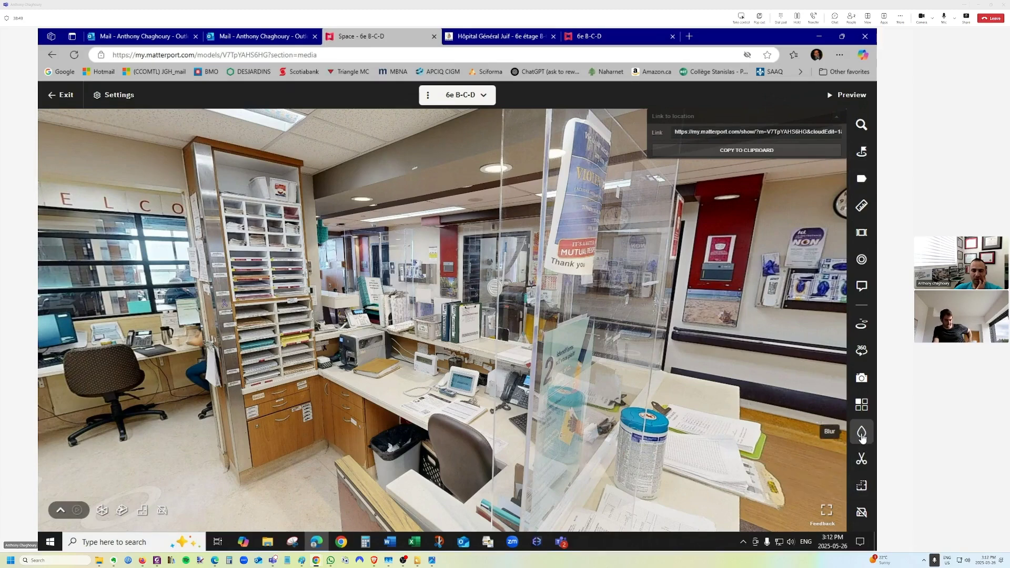
{"action": "left_click", "coordinate": [861, 433]}
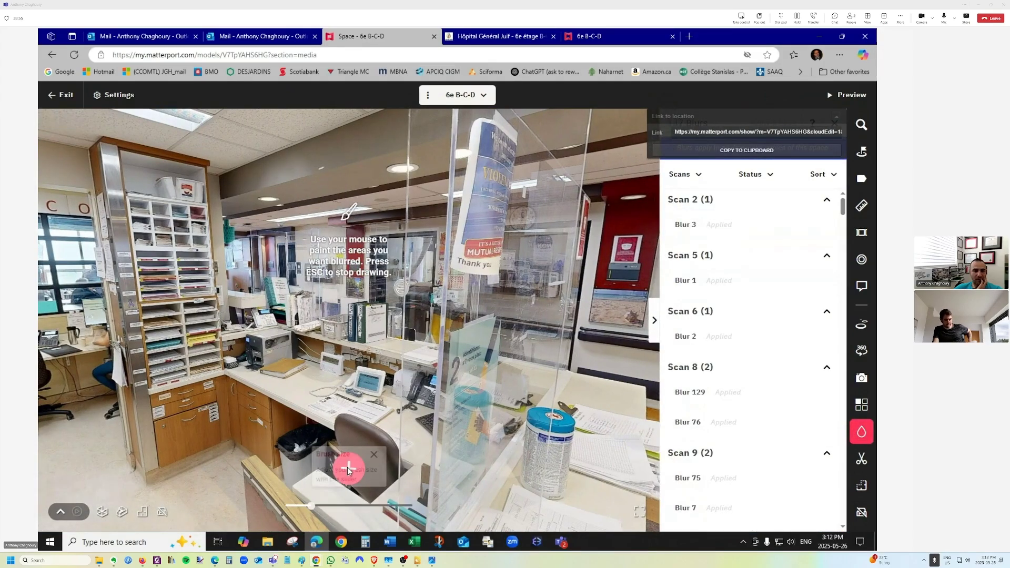
Paint and confirm a blur over the desk chair, then check Blur 3 in the lounge.
{"action": "left_click_drag", "start_coordinate": [154, 271], "coordinate": [165, 284]}
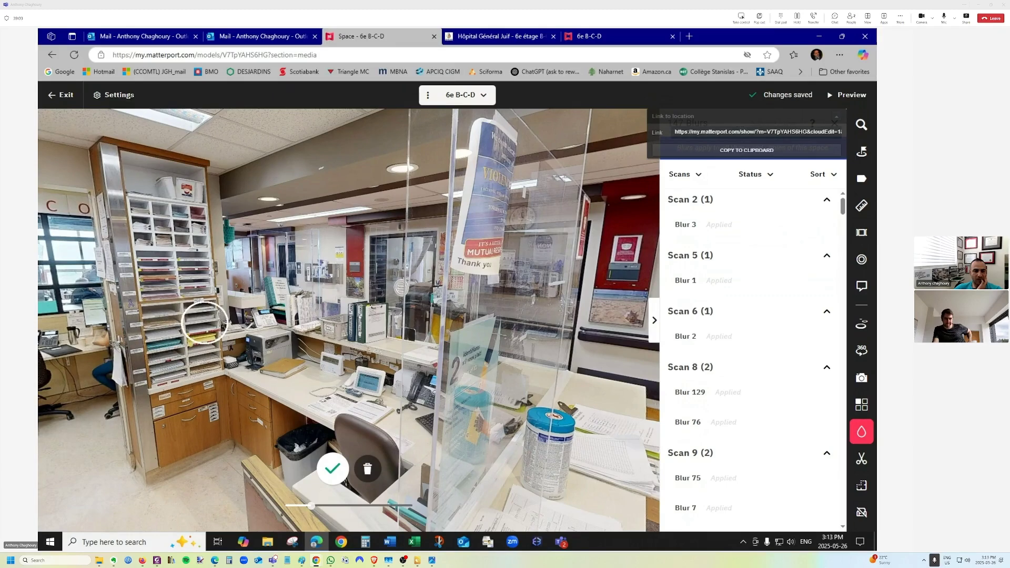
{"action": "left_click", "coordinate": [369, 467]}
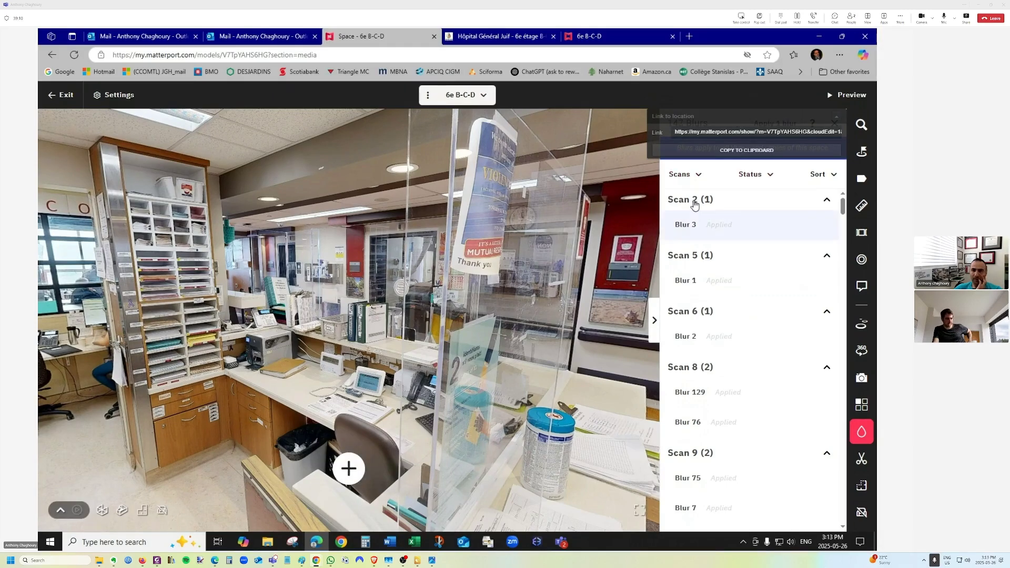
{"action": "left_click", "coordinate": [688, 226]}
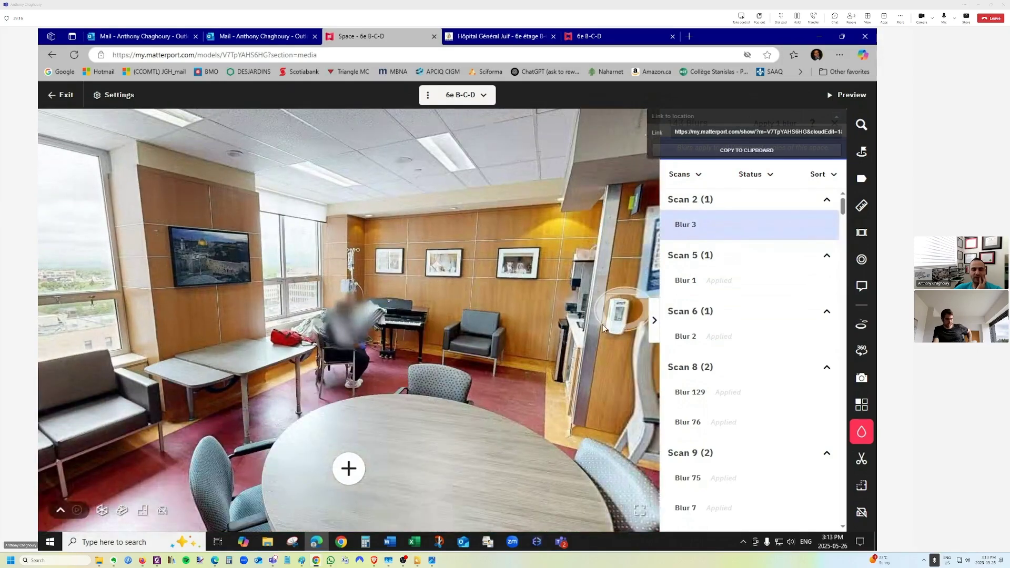
{"action": "left_click_drag", "start_coordinate": [542, 338], "coordinate": [337, 370]}
Move down the hallway to the reception desk beside the glass office.
{"action": "left_click", "coordinate": [278, 362]}
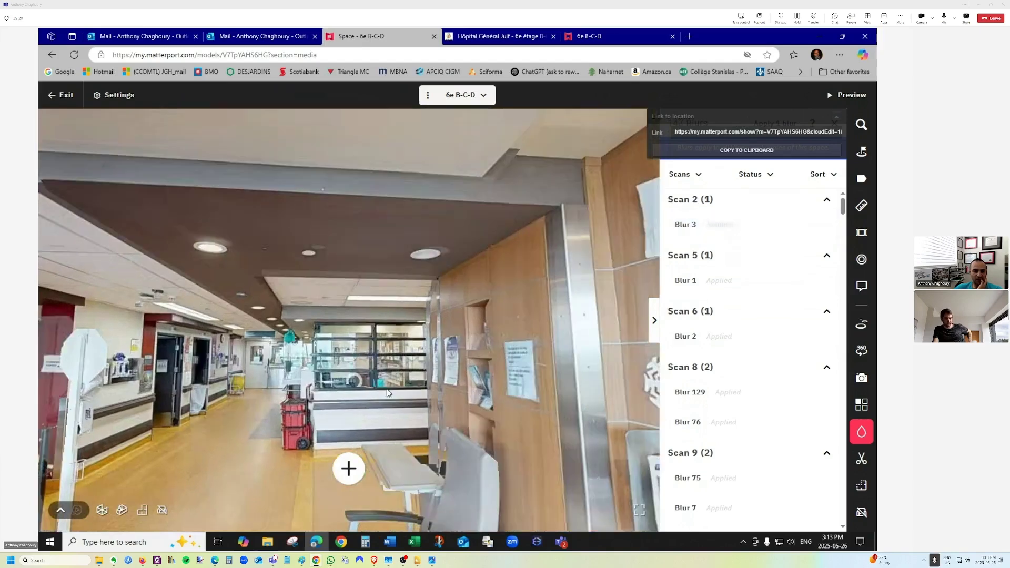
{"action": "left_click", "coordinate": [318, 380]}
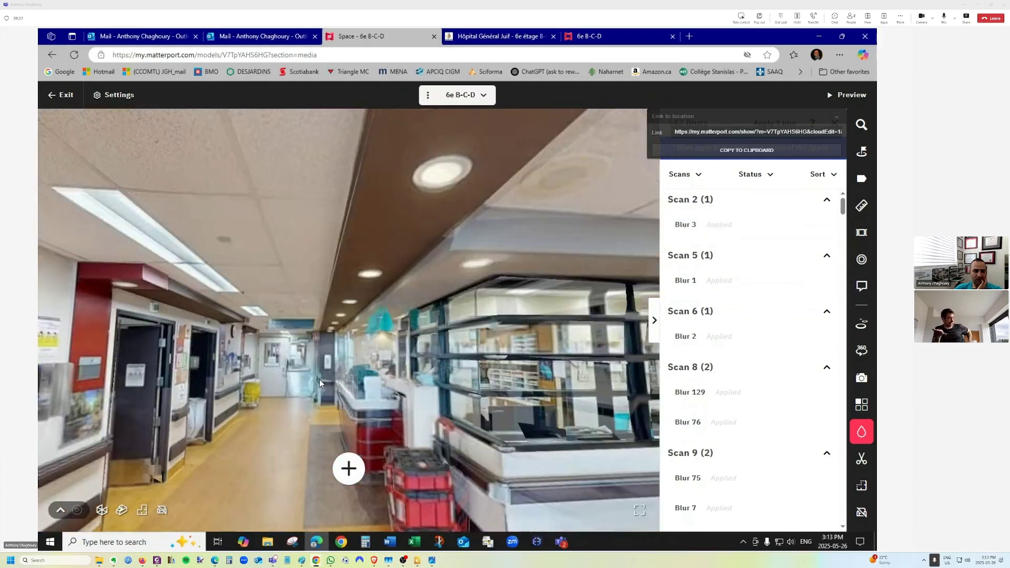
{"action": "left_click", "coordinate": [320, 378]}
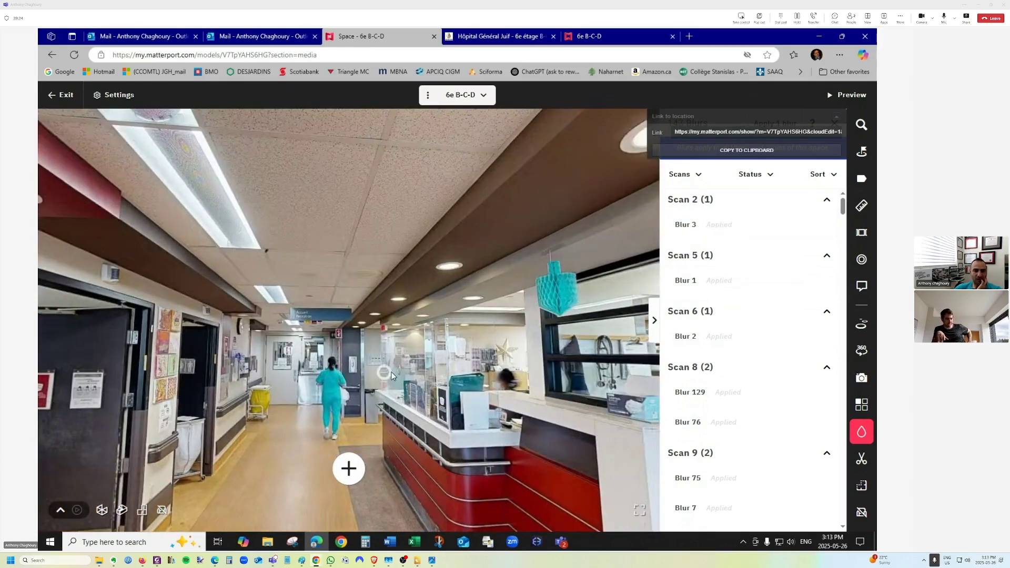
{"action": "left_click", "coordinate": [433, 369]}
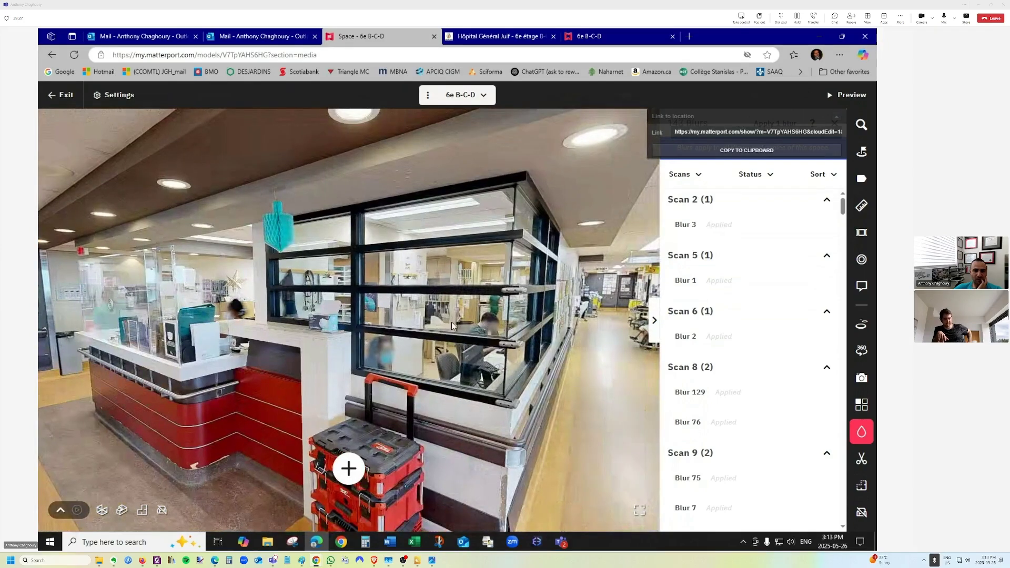
{"action": "left_click", "coordinate": [452, 321]}
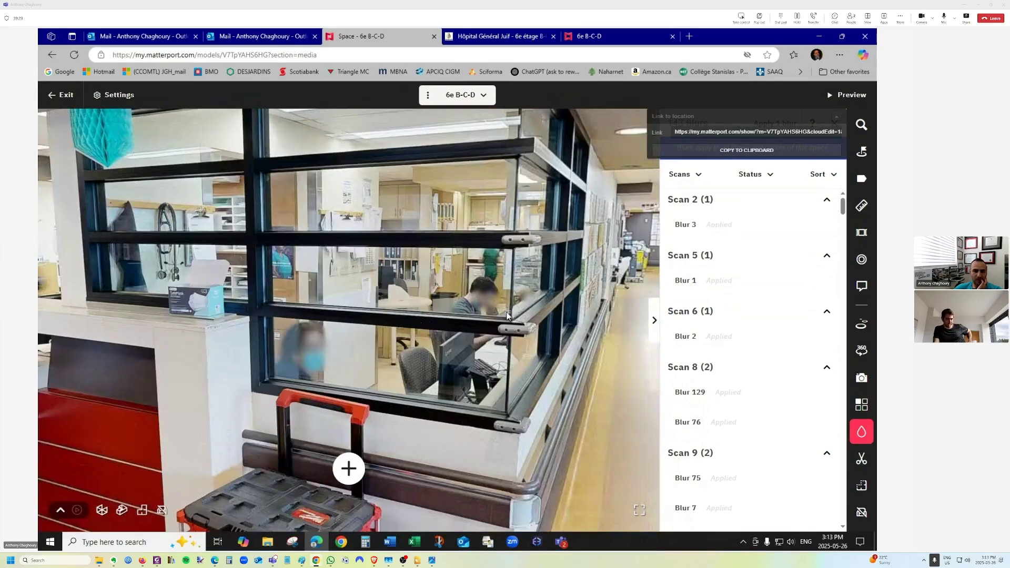
{"action": "left_click_drag", "start_coordinate": [506, 315], "coordinate": [357, 341]}
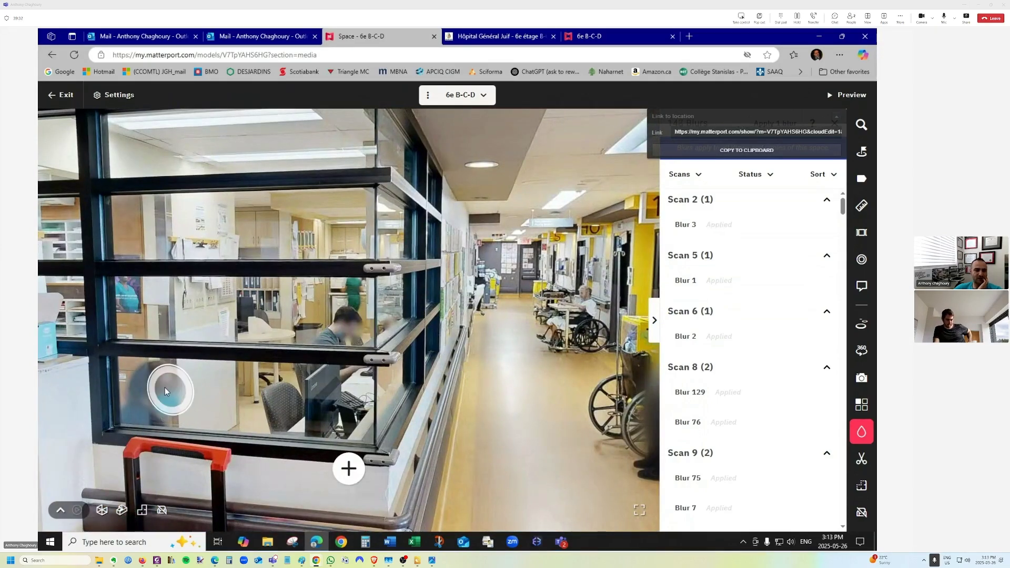
Place a blur on the man in the wheelchair, then delete the pending corridor blur.
{"action": "left_click", "coordinate": [349, 468]}
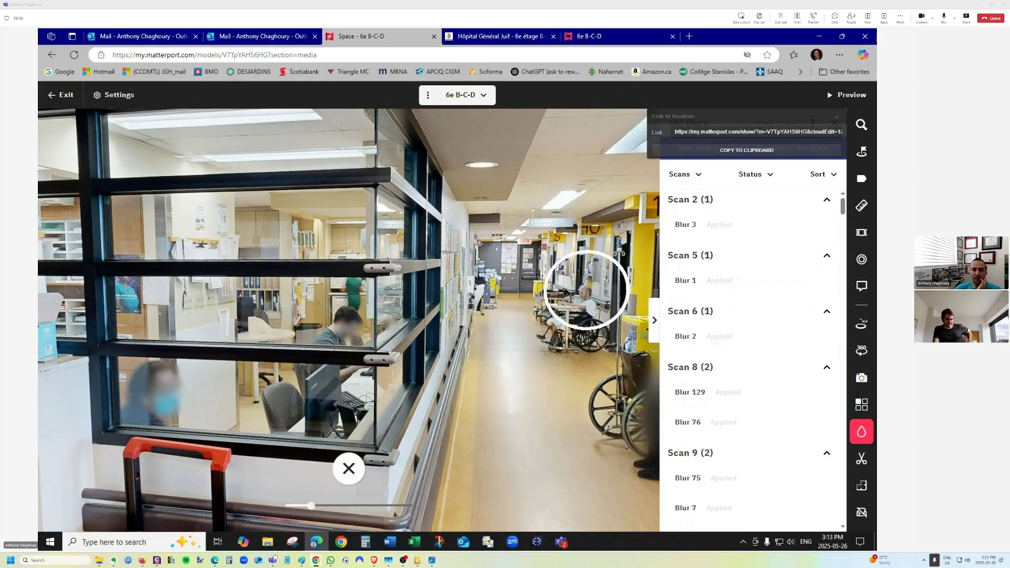
{"action": "left_click", "coordinate": [587, 295]}
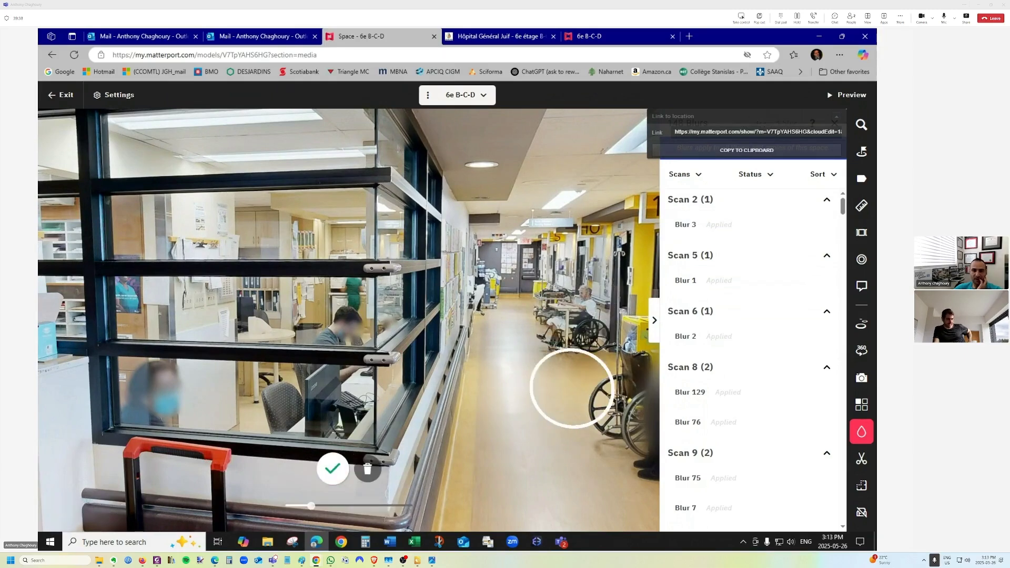
{"action": "scroll", "coordinate": [603, 309], "scroll_direction": "up", "scroll_amount": 2}
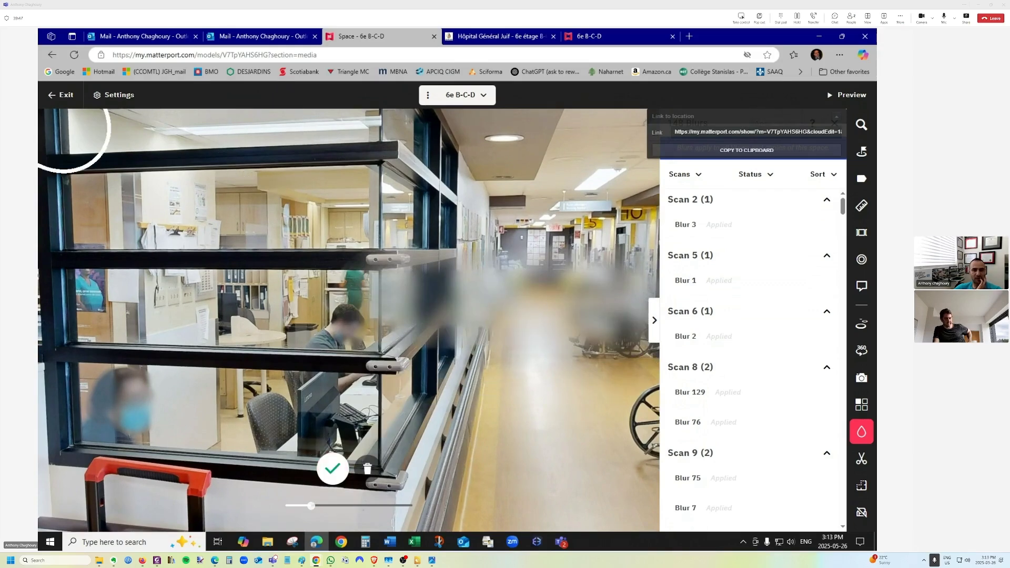
{"action": "left_click", "coordinate": [368, 470]}
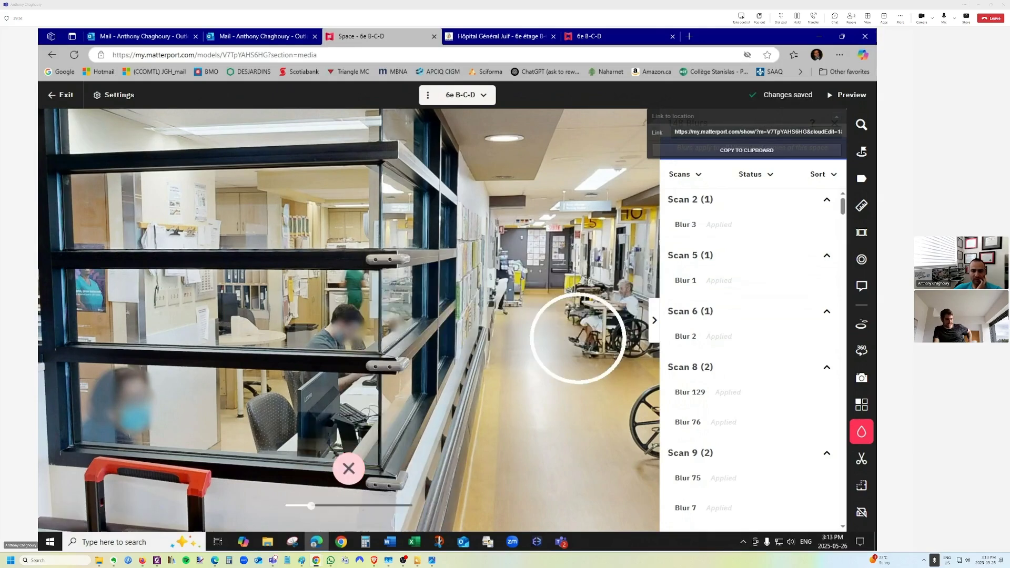
Discard the wheelchair blur, shrink the brush, and blur the seated man's face.
{"action": "left_click", "coordinate": [610, 291]}
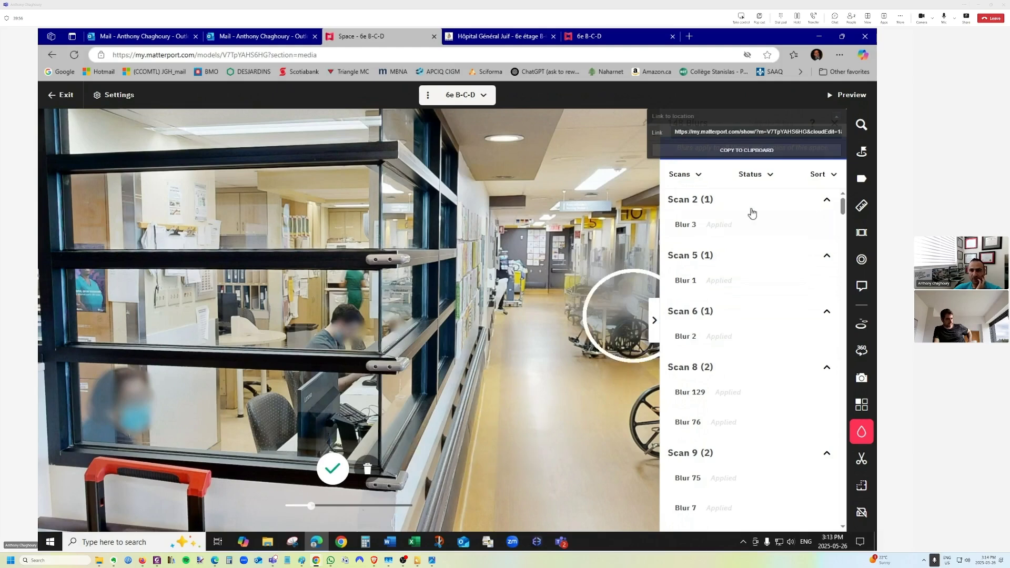
{"action": "left_click", "coordinate": [657, 322]}
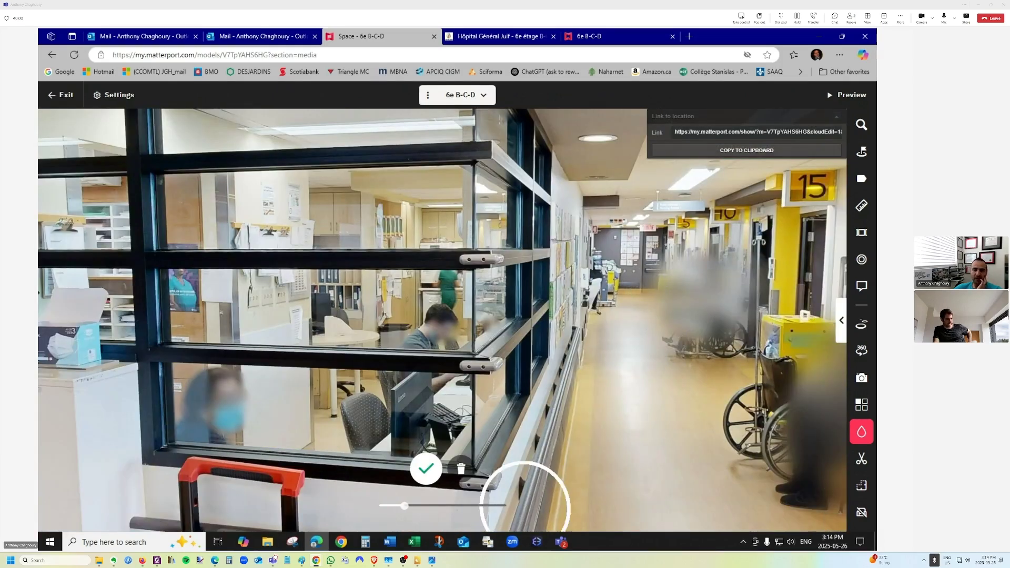
{"action": "left_click", "coordinate": [461, 471]}
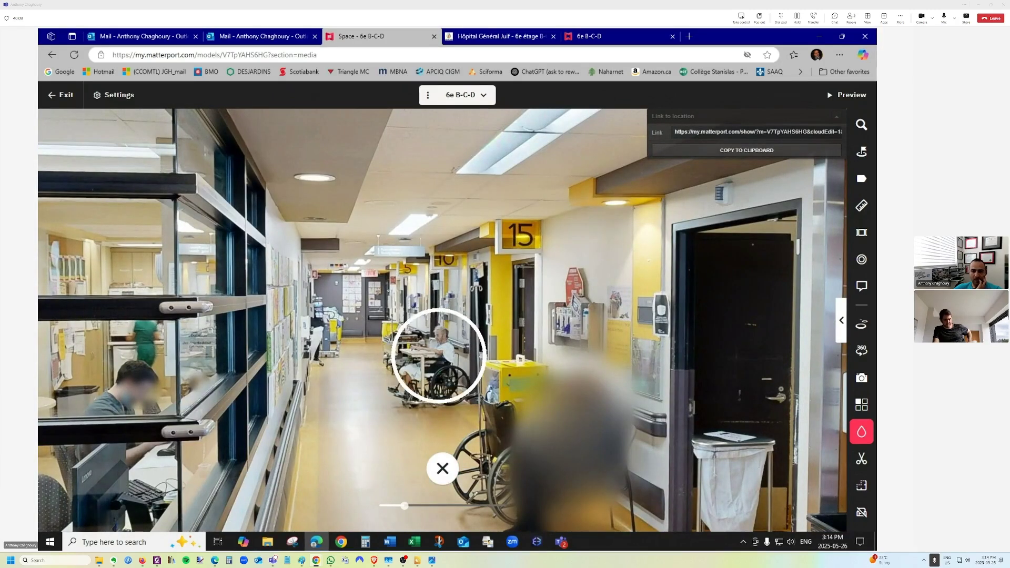
{"action": "left_click_drag", "start_coordinate": [404, 505], "coordinate": [389, 505]}
{"action": "left_click", "coordinate": [441, 342]}
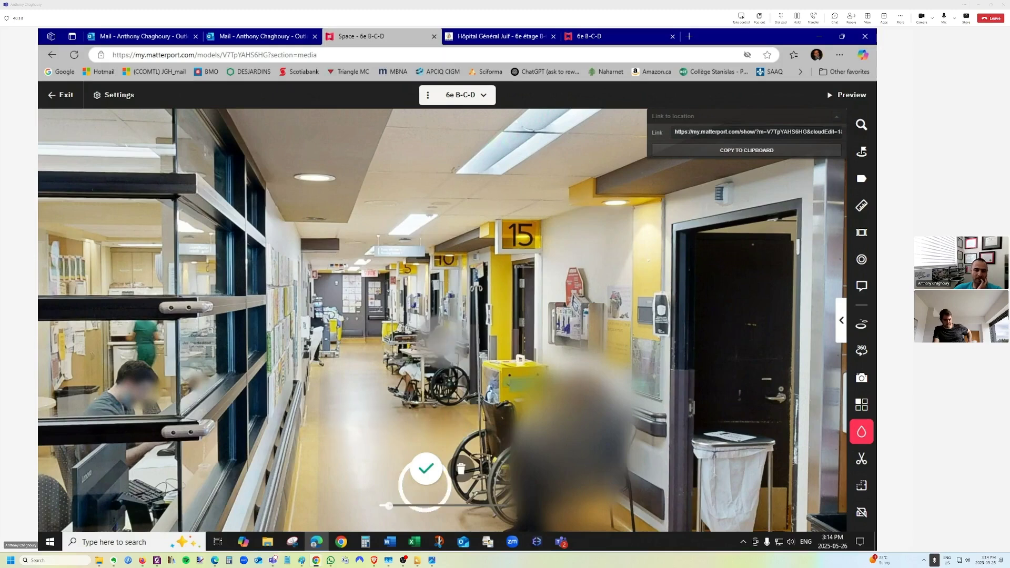
{"action": "left_click", "coordinate": [425, 468]}
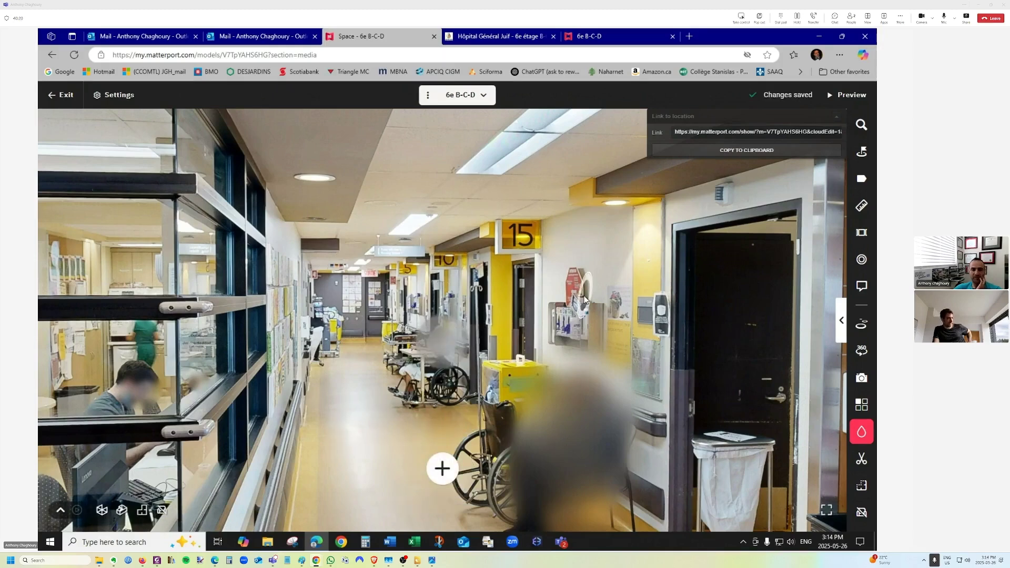
Leave blur editing and apply the 2 pending blurs across 2 scans.
{"action": "scroll", "coordinate": [537, 347], "scroll_direction": "down", "scroll_amount": 2}
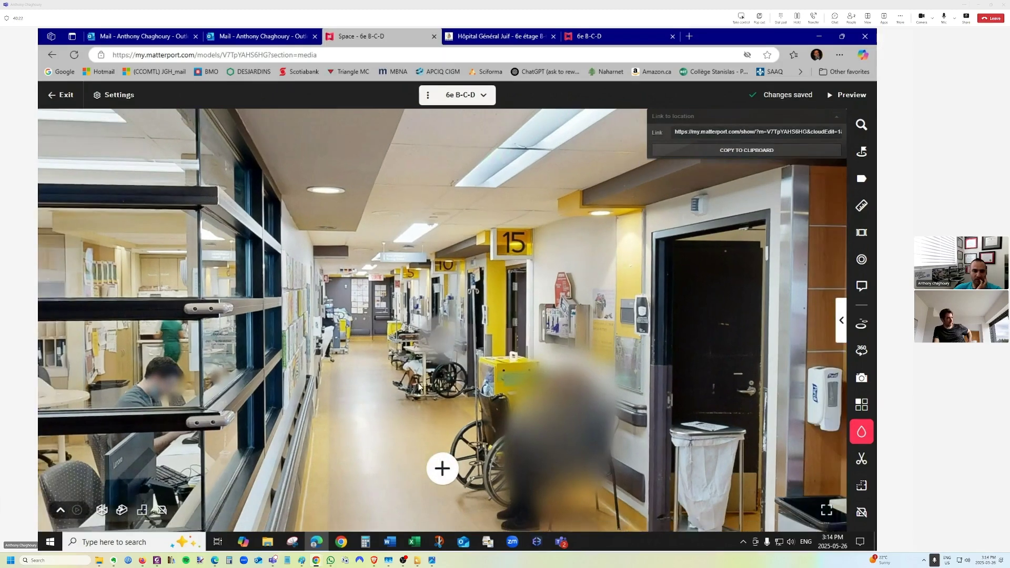
{"action": "left_click_drag", "start_coordinate": [419, 387], "coordinate": [317, 369]}
{"action": "left_click", "coordinate": [860, 431]}
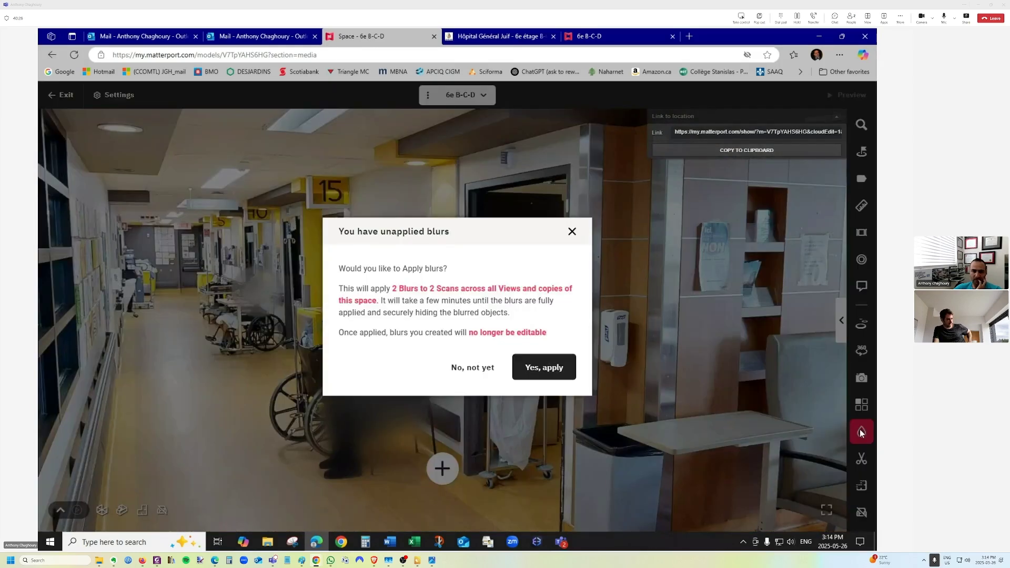
{"action": "left_click", "coordinate": [539, 368]}
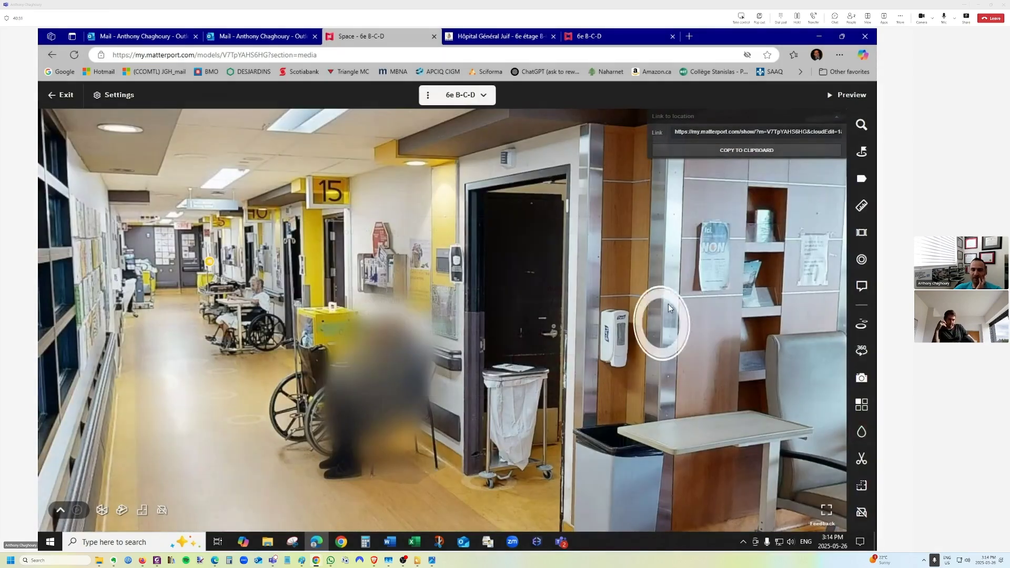
Turn the view past the lounge and red wall toward the reception desk.
{"action": "left_click_drag", "start_coordinate": [745, 288], "coordinate": [484, 284]}
{"action": "left_click_drag", "start_coordinate": [633, 311], "coordinate": [386, 344]}
{"action": "left_click_drag", "start_coordinate": [554, 329], "coordinate": [286, 355]}
{"action": "left_click_drag", "start_coordinate": [570, 354], "coordinate": [267, 335]}
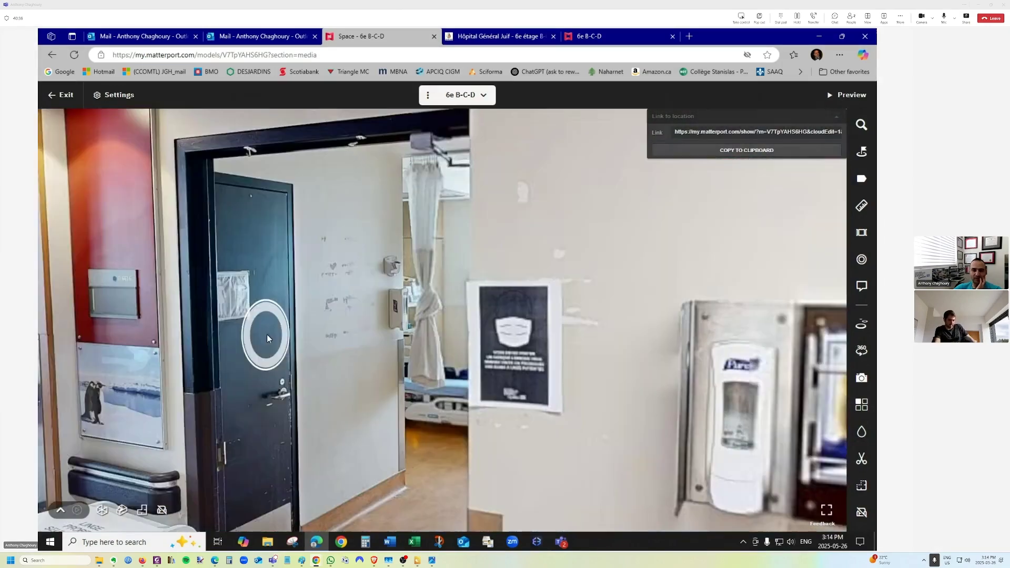
{"action": "left_click_drag", "start_coordinate": [471, 329], "coordinate": [211, 334]}
{"action": "left_click_drag", "start_coordinate": [762, 321], "coordinate": [294, 411]}
{"action": "left_click_drag", "start_coordinate": [626, 386], "coordinate": [263, 349]}
{"action": "left_click_drag", "start_coordinate": [637, 456], "coordinate": [479, 356]}
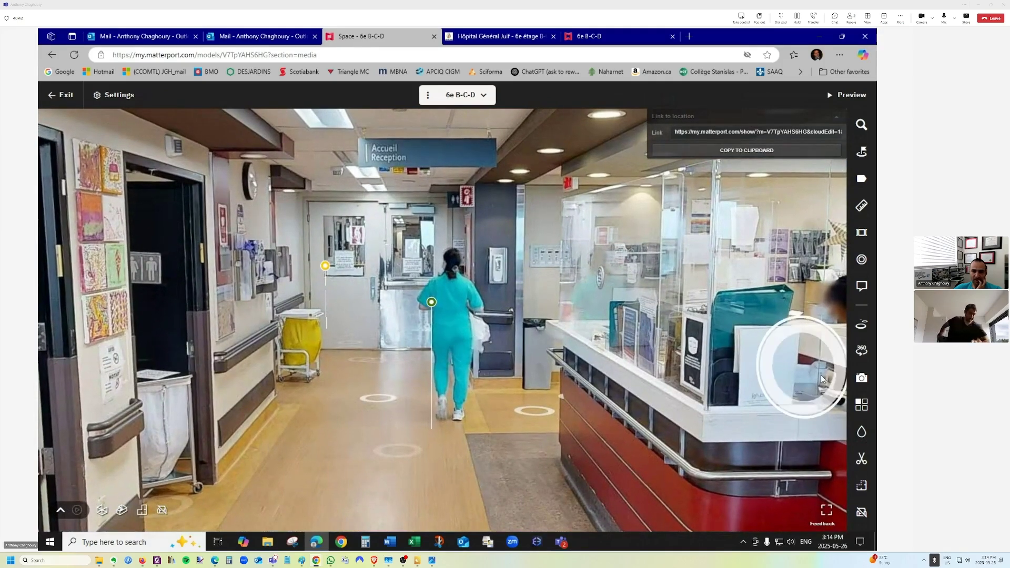
Open the Blur tool and look from the sink toward the reception counter.
{"action": "left_click", "coordinate": [861, 431]}
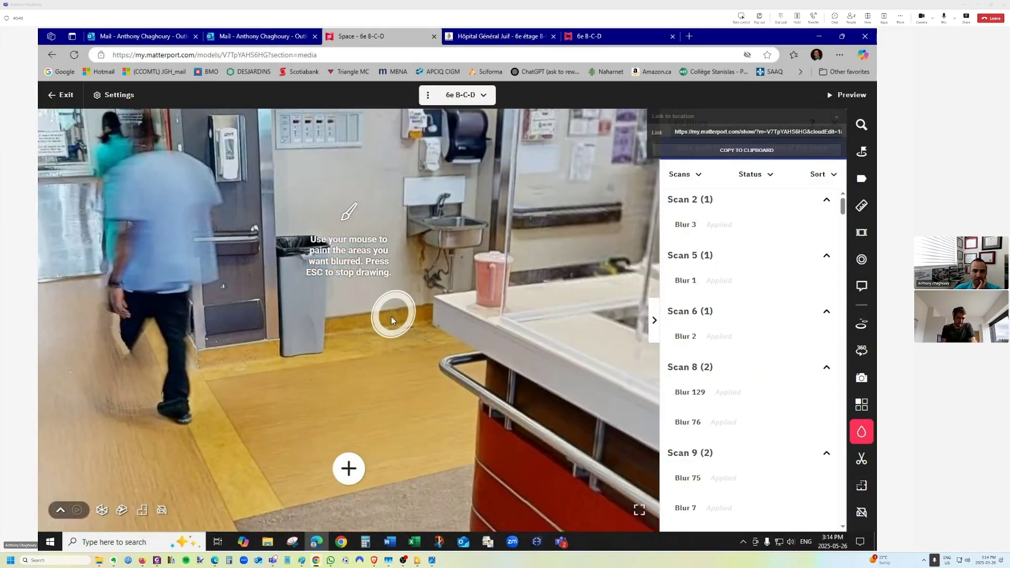
{"action": "scroll", "coordinate": [284, 336], "scroll_direction": "down", "scroll_amount": 2}
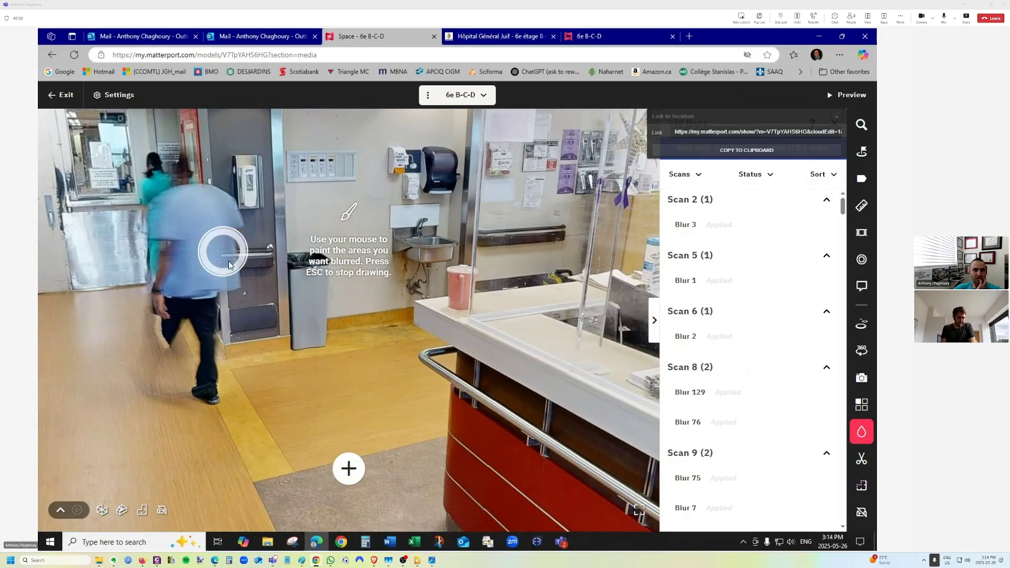
{"action": "left_click_drag", "start_coordinate": [223, 252], "coordinate": [339, 351]}
{"action": "left_click_drag", "start_coordinate": [289, 295], "coordinate": [126, 289]}
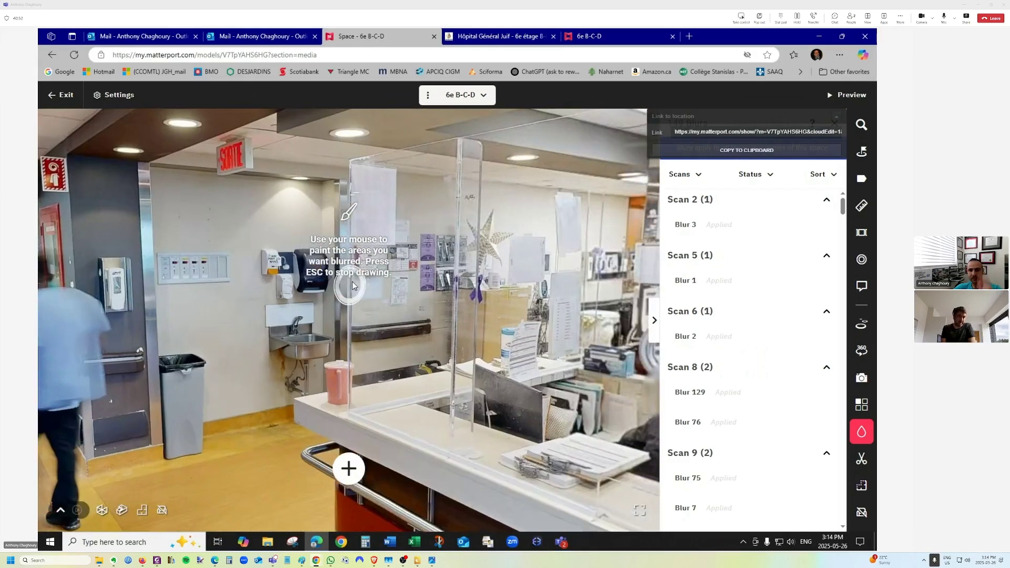
{"action": "left_click", "coordinate": [654, 319]}
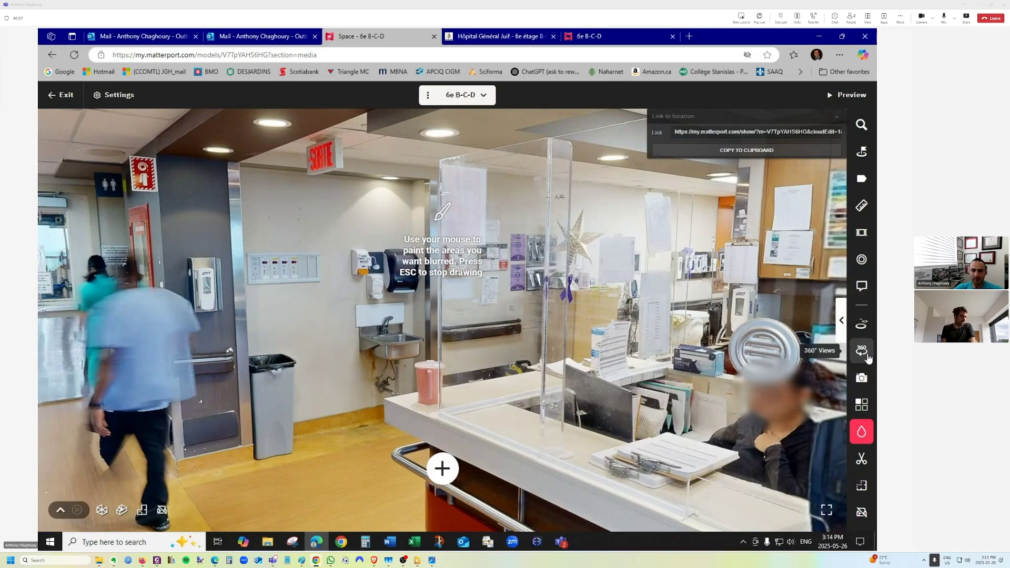
{"action": "left_click", "coordinate": [861, 431]}
Move behind the reception desk and blur the receptionist's face.
{"action": "left_click", "coordinate": [585, 305]}
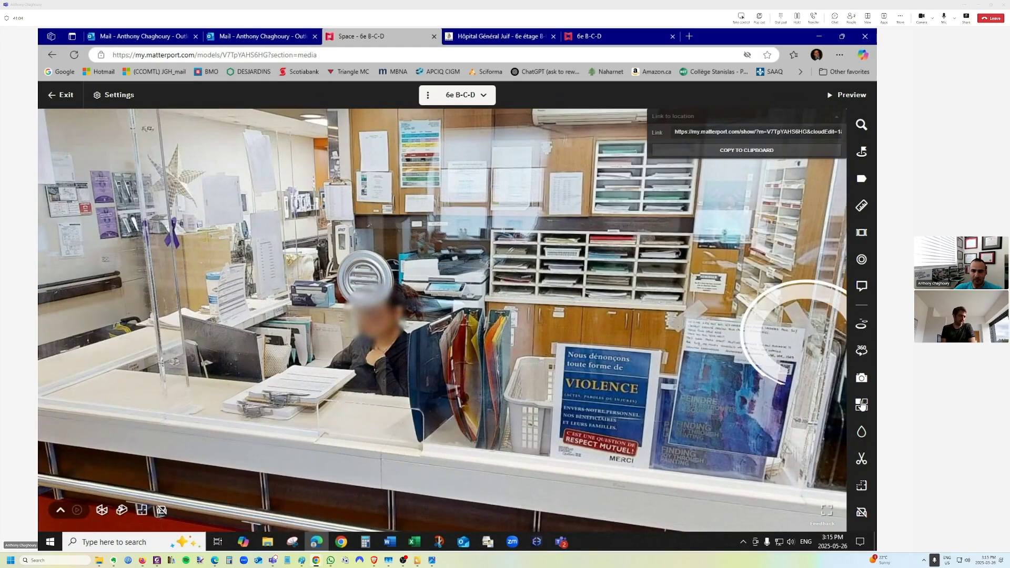
{"action": "left_click", "coordinate": [861, 432]}
{"action": "left_click", "coordinate": [348, 468]}
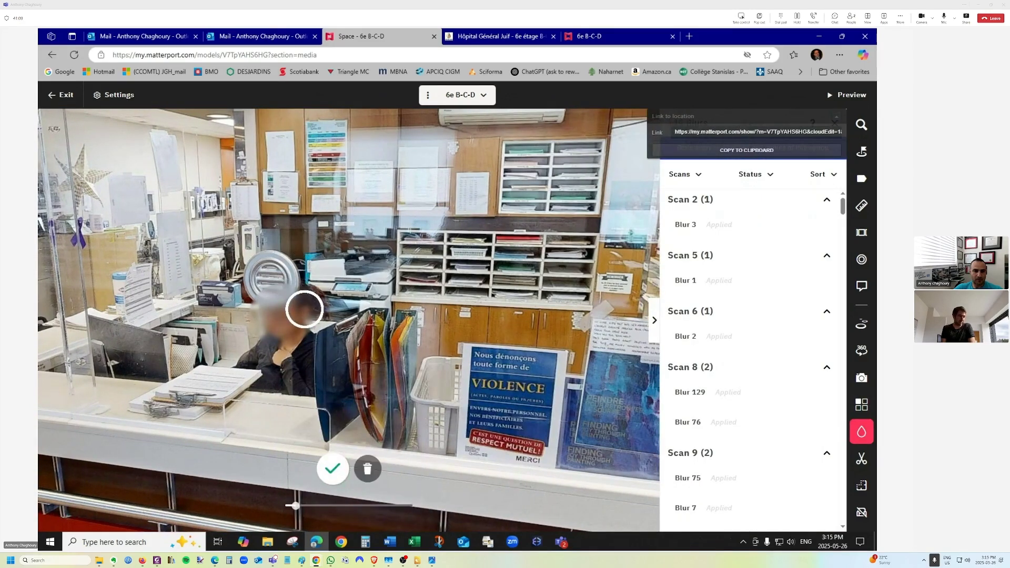
{"action": "left_click", "coordinate": [332, 467]}
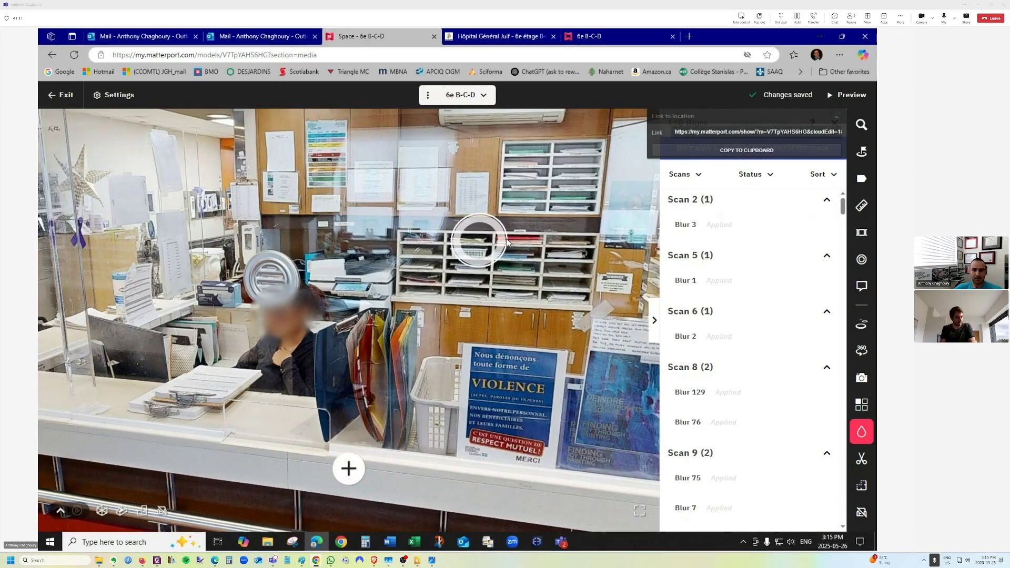
{"action": "left_click", "coordinate": [658, 324]}
With the Measurement tool active, bring the view close to the paper shelves behind reception.
{"action": "left_click", "coordinate": [862, 205]}
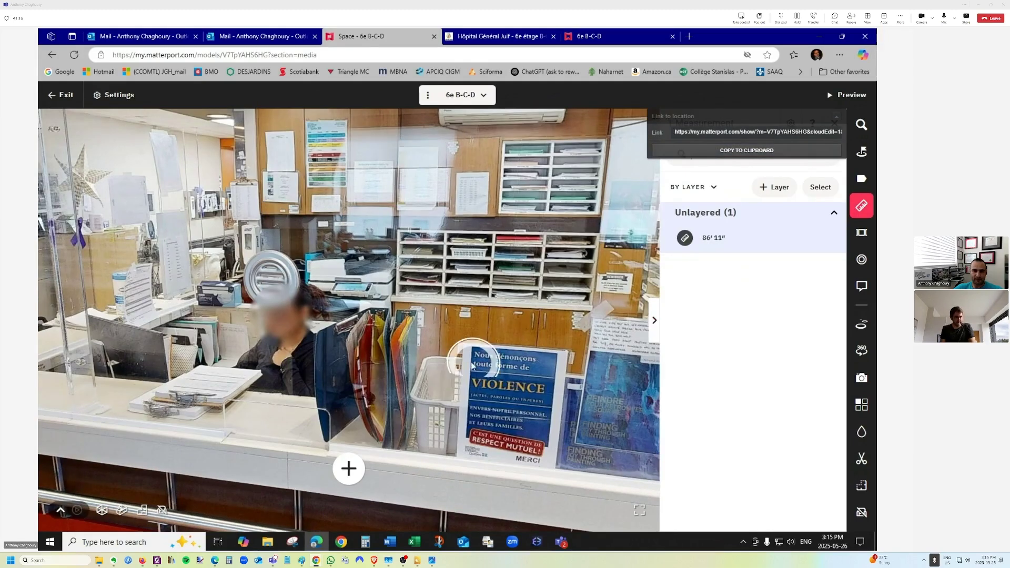
{"action": "left_click", "coordinate": [347, 470]}
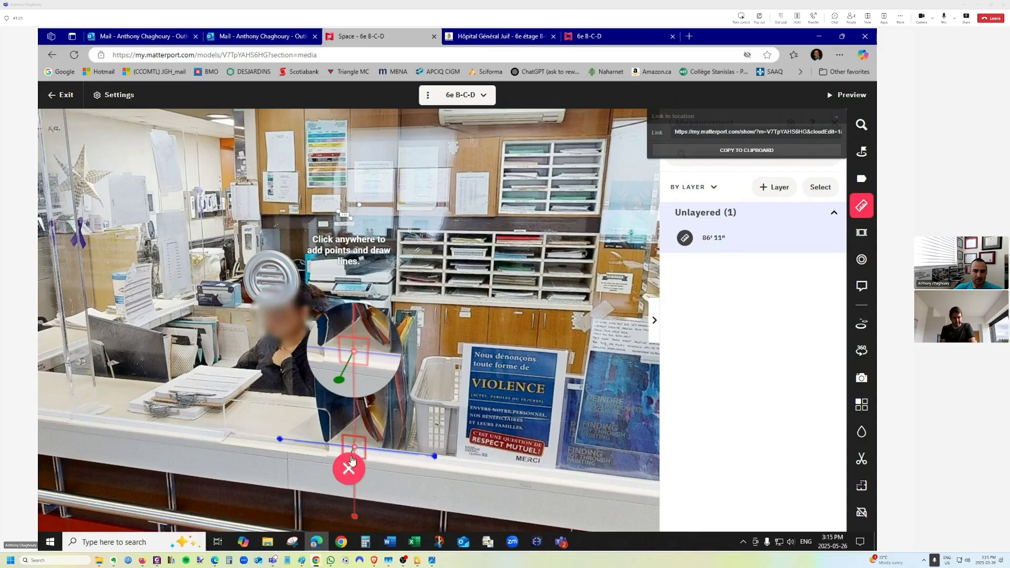
{"action": "left_click_drag", "start_coordinate": [351, 446], "coordinate": [405, 413]}
{"action": "key", "text": "Escape"}
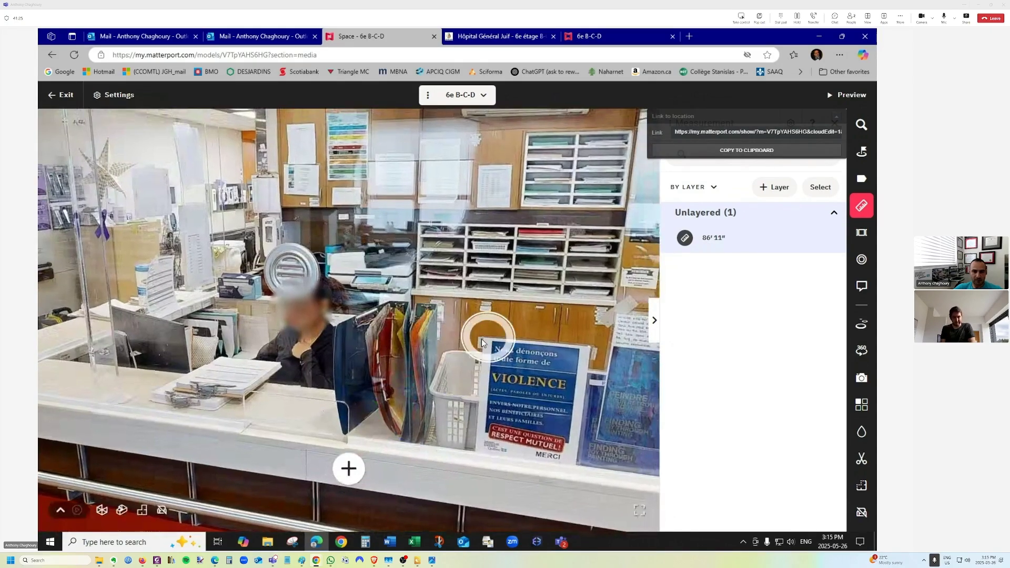
{"action": "left_click_drag", "start_coordinate": [465, 229], "coordinate": [334, 331]}
{"action": "left_click", "coordinate": [334, 330]}
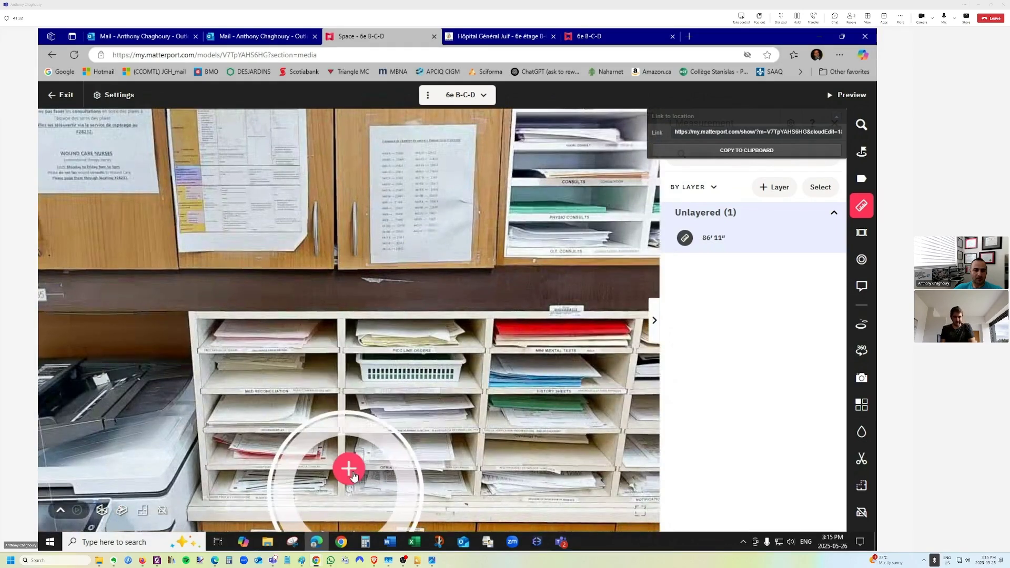
Draw and save a 4'5" line from the shelves' left edge to the cabinet, then start a second line.
{"action": "left_click", "coordinate": [348, 470]}
{"action": "left_click", "coordinate": [203, 392]}
{"action": "left_click", "coordinate": [654, 331]}
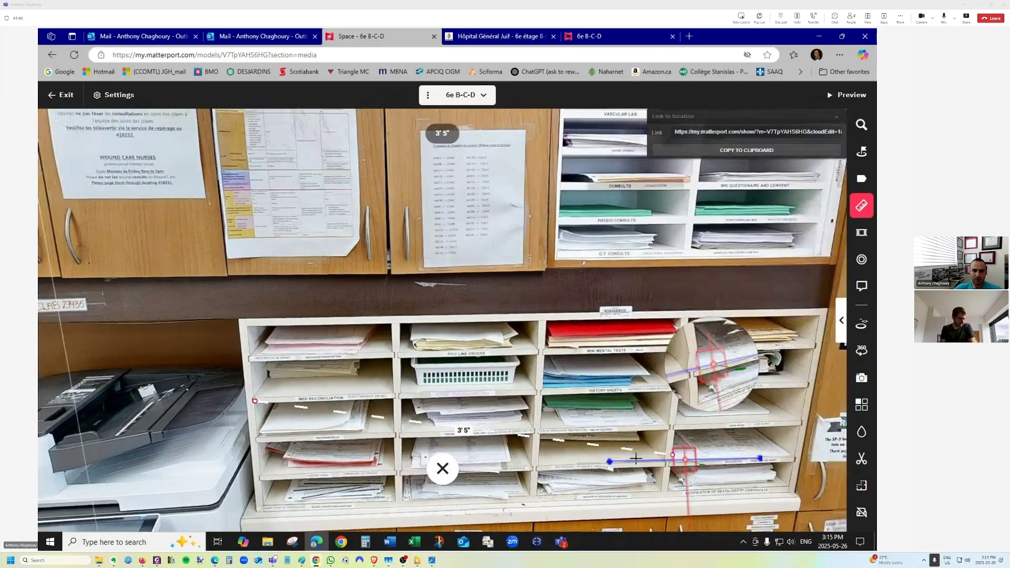
{"action": "left_click_drag", "start_coordinate": [636, 458], "coordinate": [535, 452]}
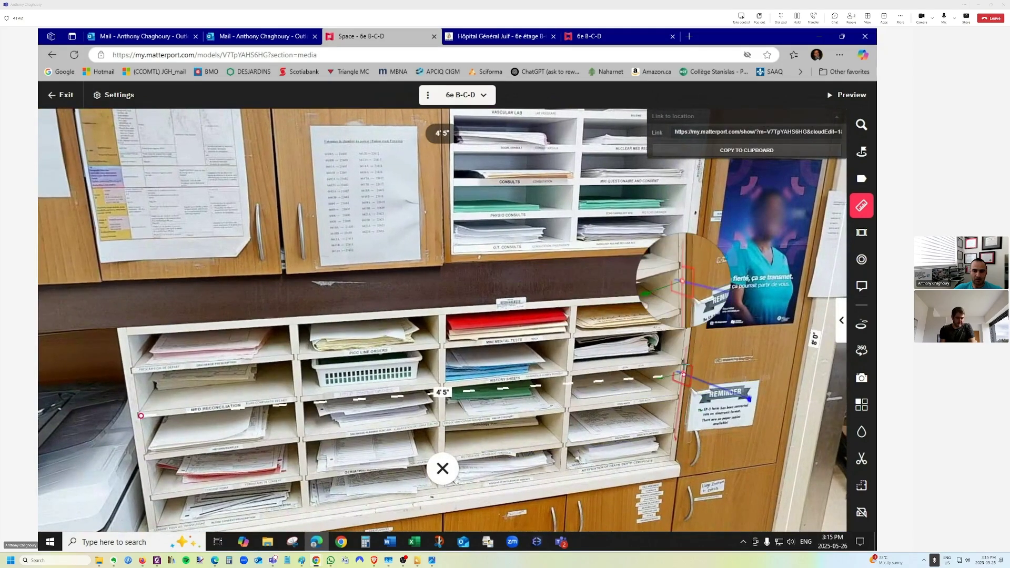
{"action": "left_click", "coordinate": [682, 373]}
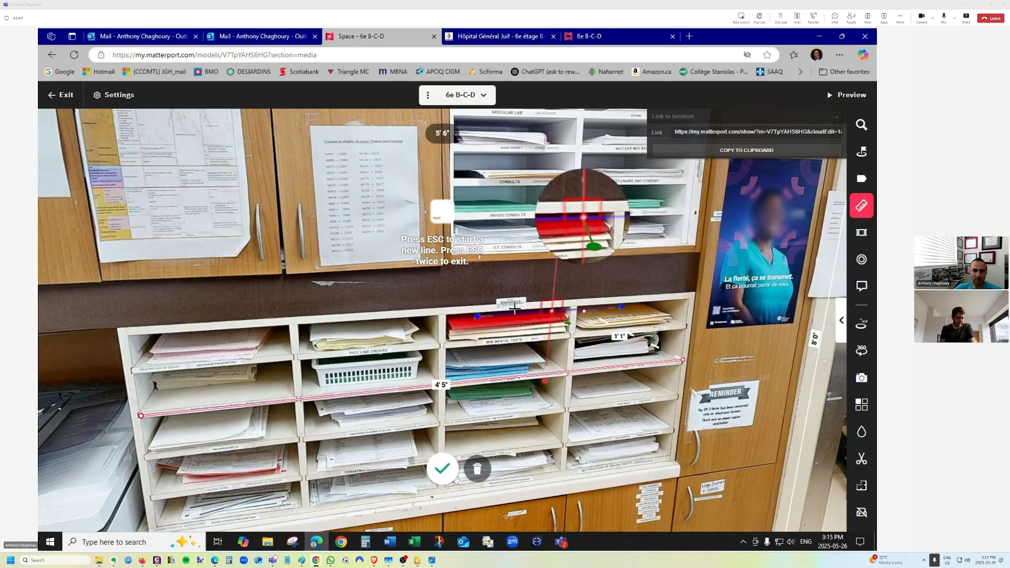
{"action": "left_click", "coordinate": [442, 465]}
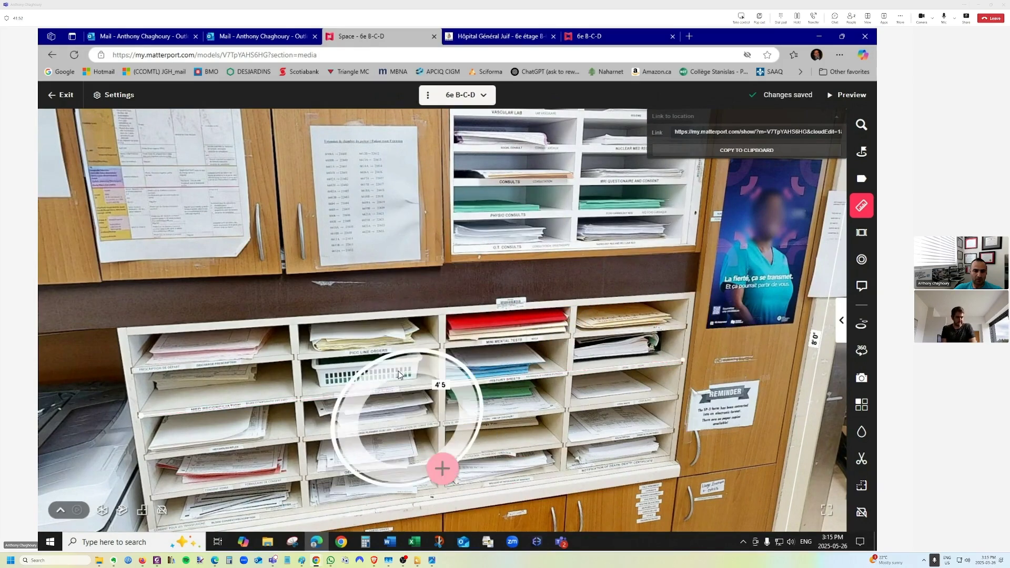
{"action": "left_click", "coordinate": [441, 468]}
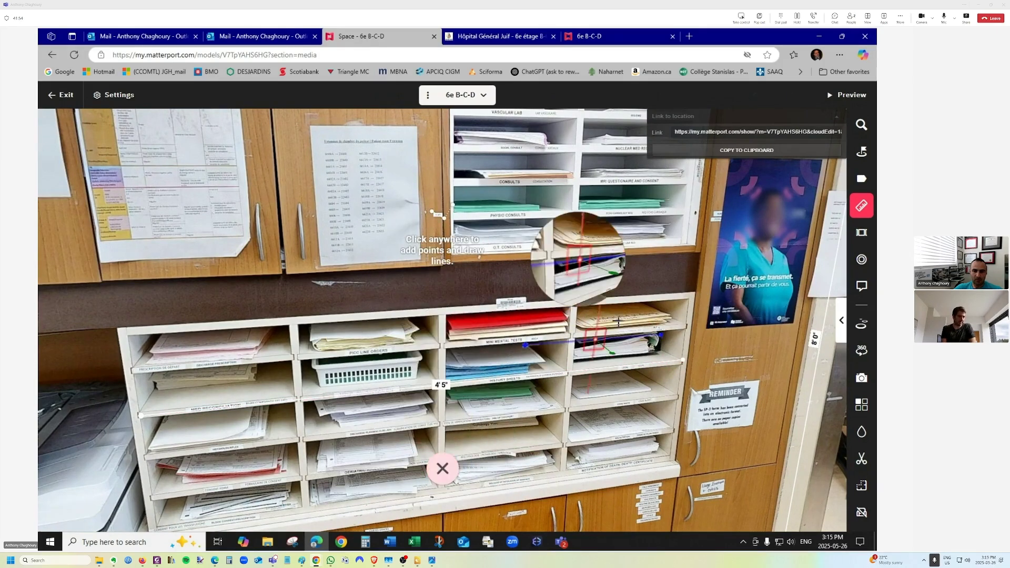
{"action": "left_click", "coordinate": [572, 305]}
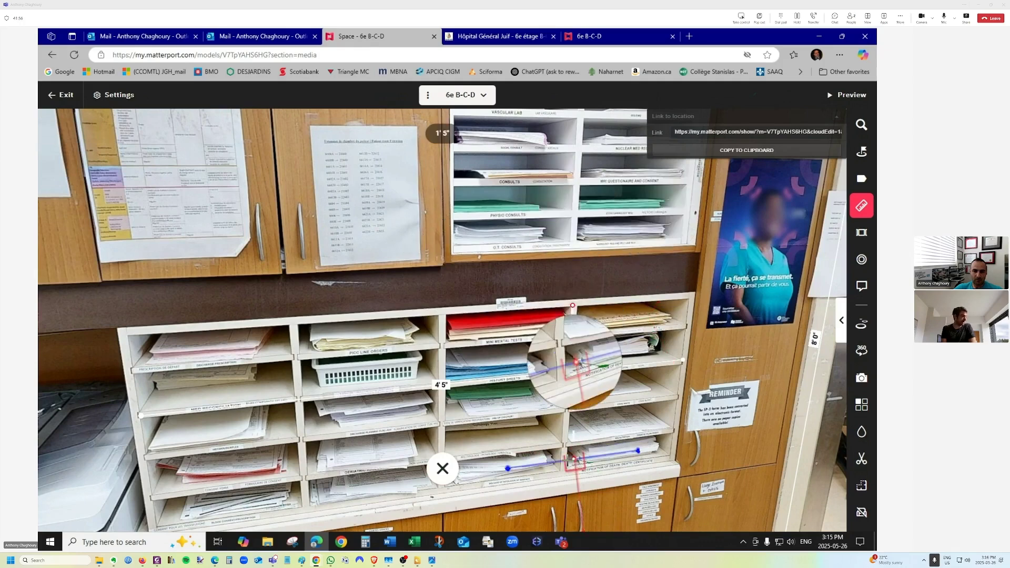
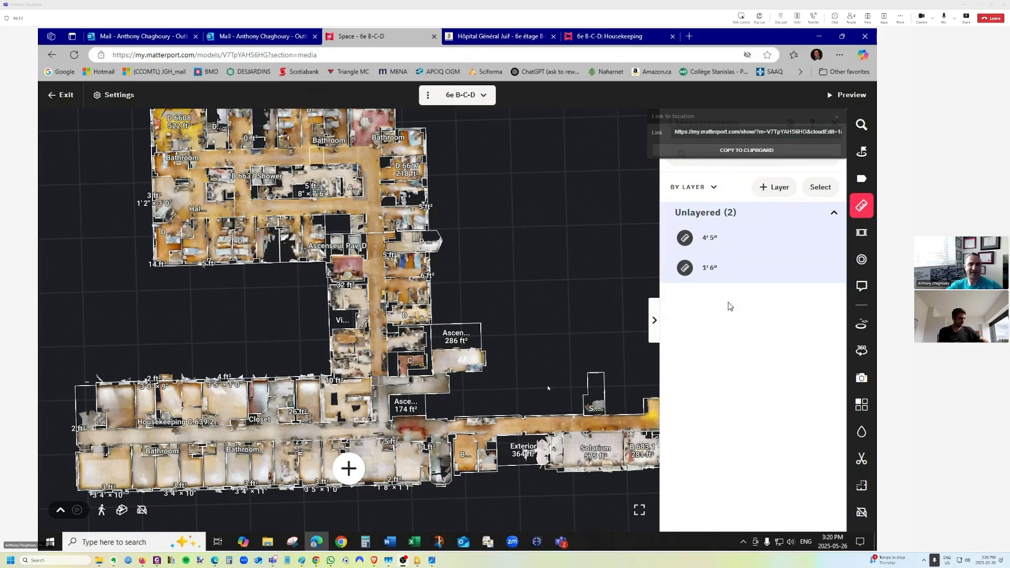
Glance through the two mail inboxes, selecting the top two messages.
{"action": "left_click", "coordinate": [136, 37]}
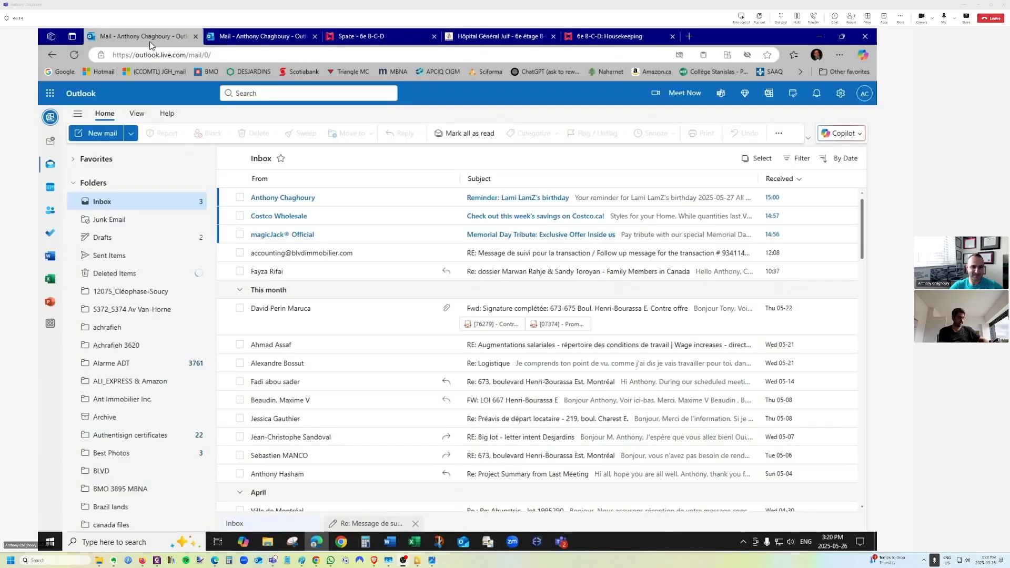
{"action": "left_click", "coordinate": [240, 197]}
{"action": "left_click", "coordinate": [239, 215]}
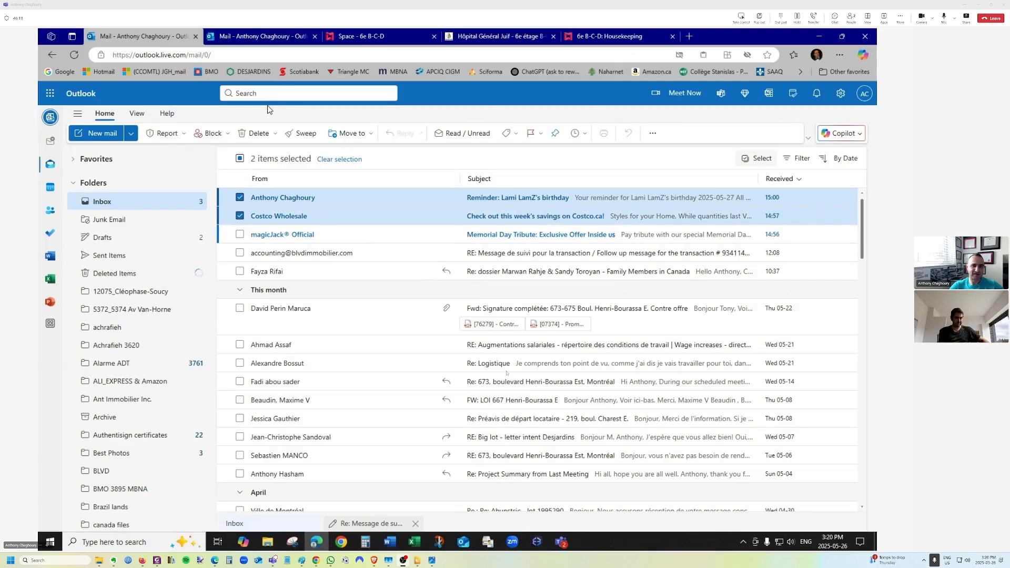
{"action": "left_click", "coordinate": [271, 37]}
{"action": "left_click", "coordinate": [340, 37]}
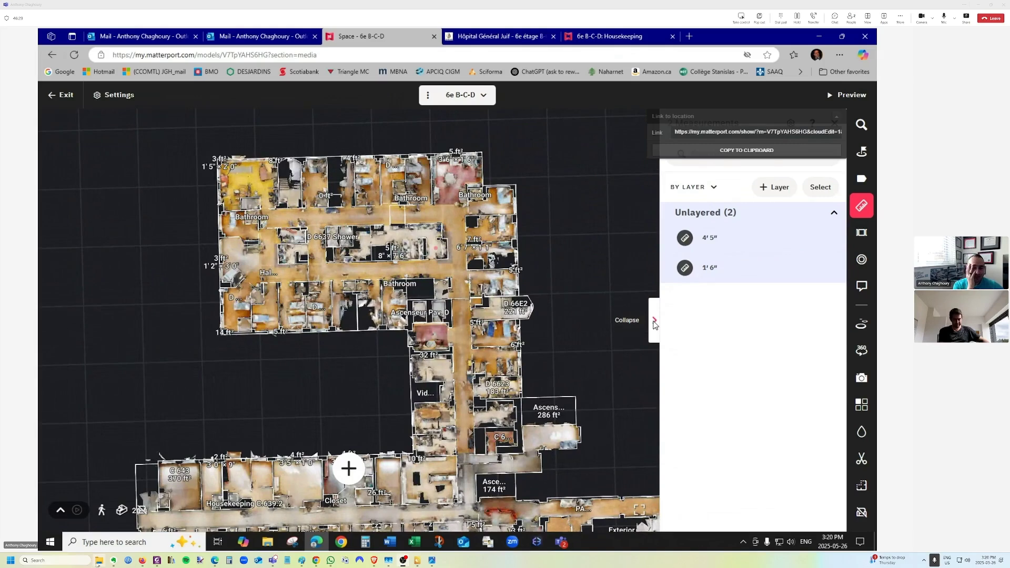
Bring forward the Chrome window showing the Schematic Troubleshoot space with its 69 tags.
{"action": "mouse_move", "coordinate": [98, 564]}
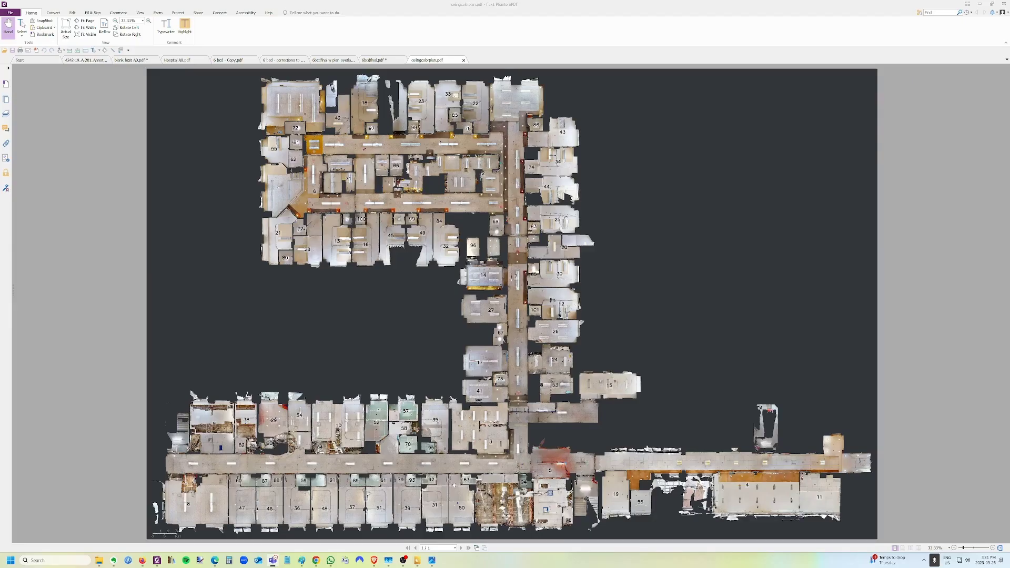
{"action": "scroll", "coordinate": [523, 305], "scroll_direction": "up", "scroll_amount": 1, "text": "ctrl"}
{"action": "scroll", "coordinate": [505, 303], "scroll_direction": "down", "scroll_amount": 1}
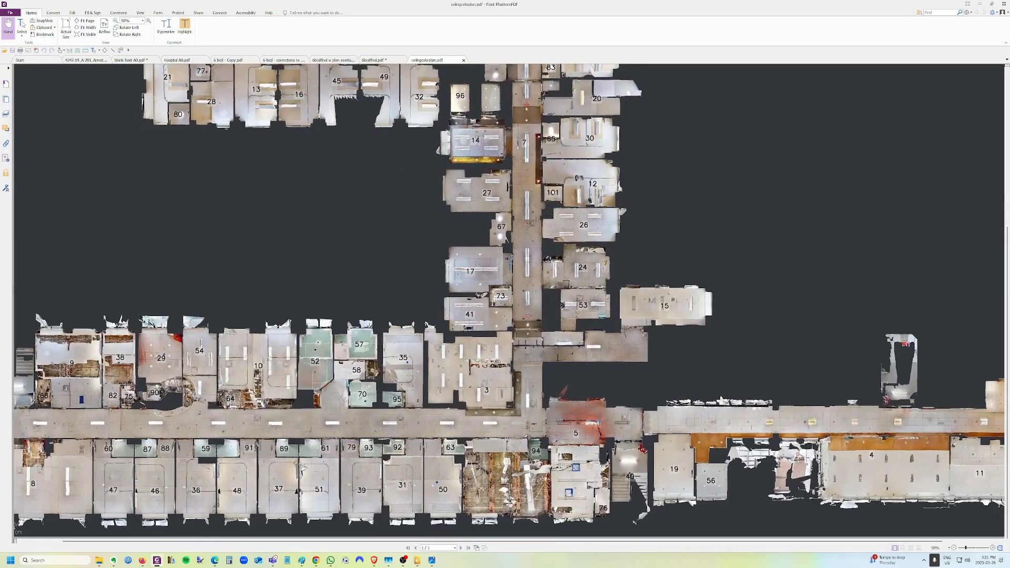
{"action": "scroll", "coordinate": [542, 480], "scroll_direction": "up", "scroll_amount": 1, "text": "ctrl"}
{"action": "scroll", "coordinate": [451, 359], "scroll_direction": "down", "scroll_amount": 4, "text": "ctrl"}
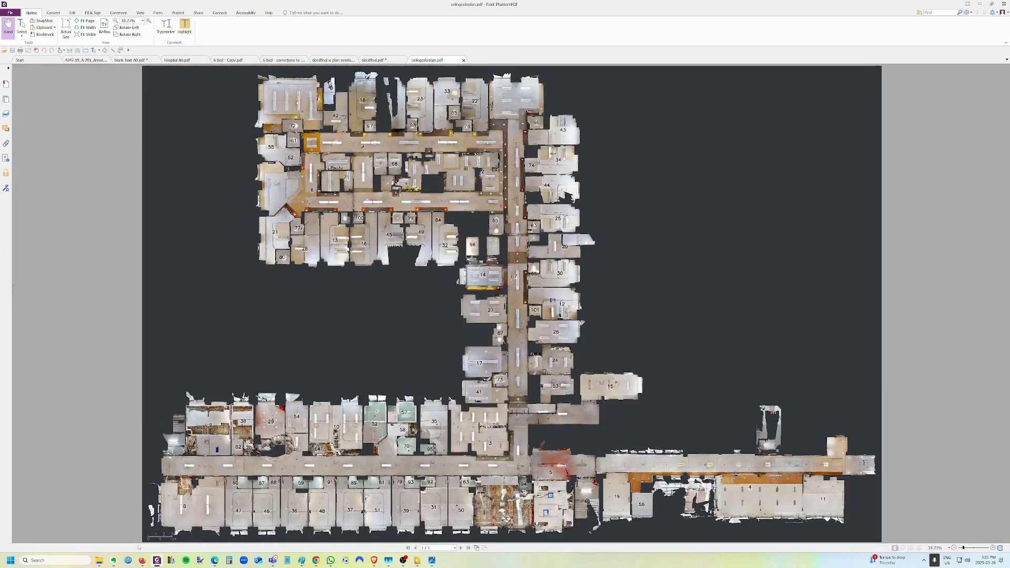
{"action": "mouse_move", "coordinate": [315, 560]}
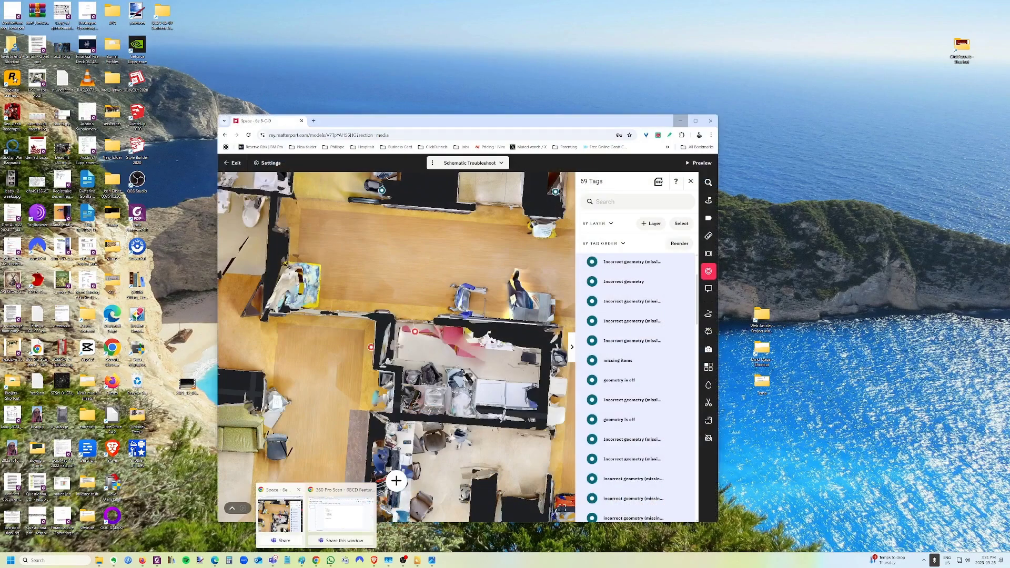
{"action": "left_click", "coordinate": [312, 516]}
Maximise the Matterport window and switch the space to the 6e B-C-D view.
{"action": "scroll", "coordinate": [294, 343], "scroll_direction": "down", "scroll_amount": 2}
{"action": "double_click", "coordinate": [431, 121]}
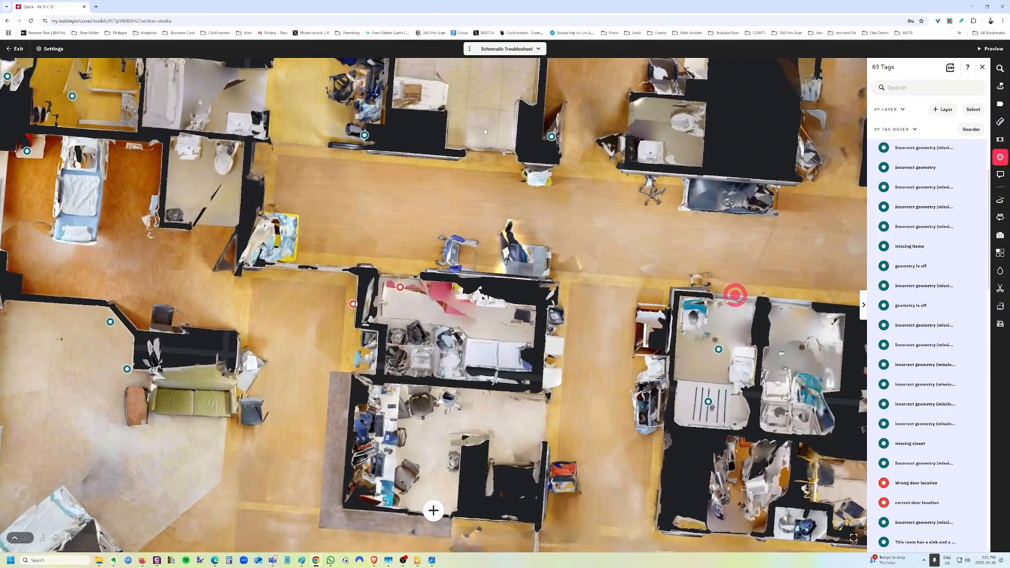
{"action": "scroll", "coordinate": [477, 238], "scroll_direction": "down", "scroll_amount": 3}
{"action": "scroll", "coordinate": [477, 238], "scroll_direction": "down", "scroll_amount": 3}
{"action": "left_click", "coordinate": [506, 49]}
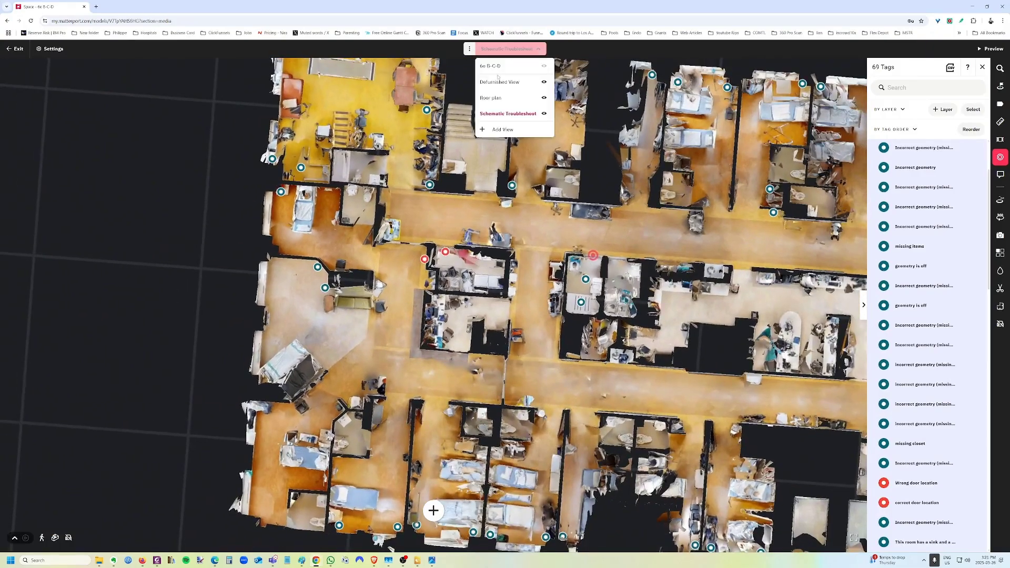
{"action": "left_click", "coordinate": [493, 77]}
Rotate and pan the floor plan to centre the upper wing, then begin a new tag.
{"action": "scroll", "coordinate": [589, 290], "scroll_direction": "down", "scroll_amount": 5}
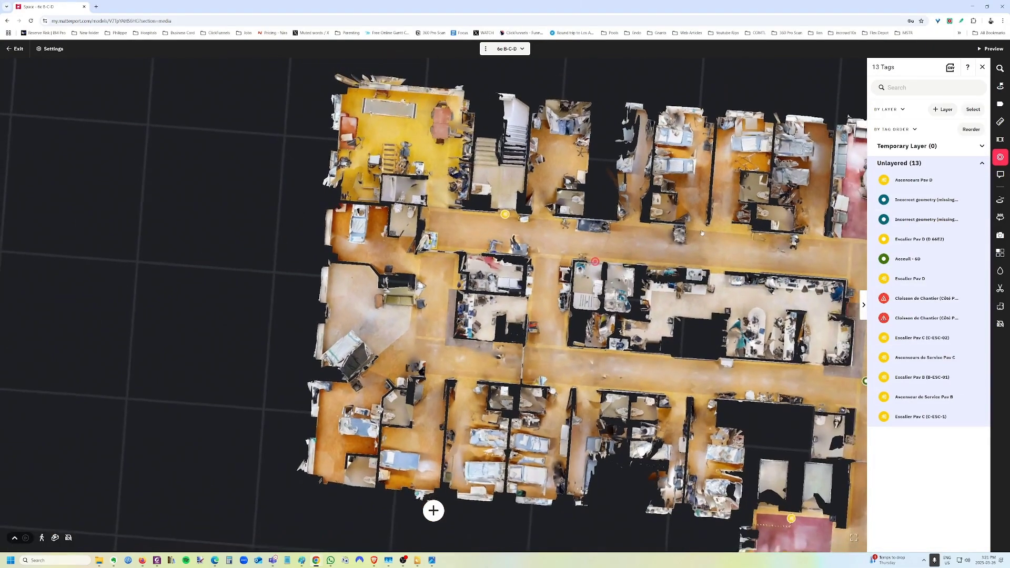
{"action": "right_click_drag", "start_coordinate": [532, 323], "coordinate": [465, 442]}
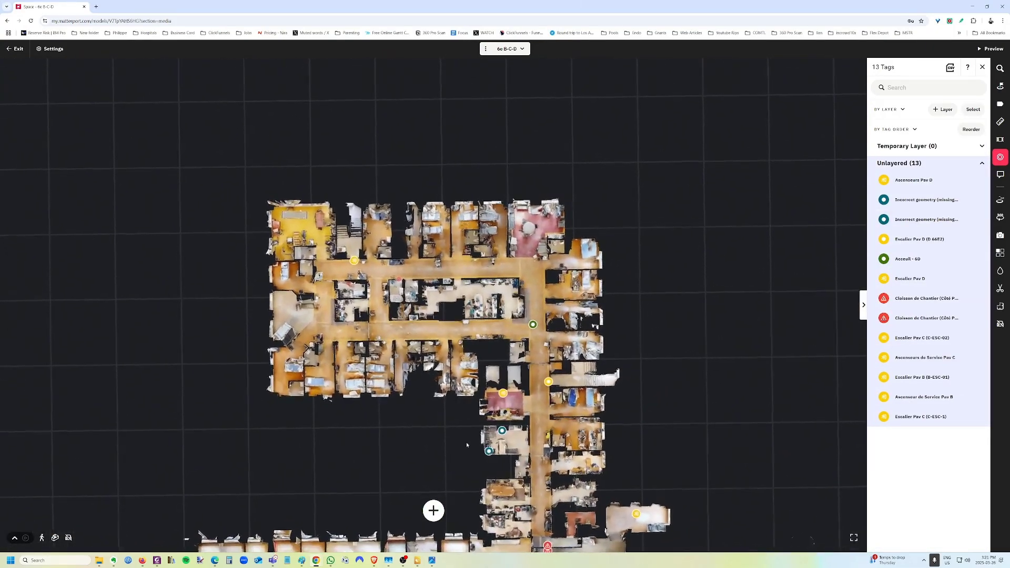
{"action": "left_click_drag", "start_coordinate": [637, 468], "coordinate": [540, 346]}
{"action": "scroll", "coordinate": [541, 346], "scroll_direction": "down", "scroll_amount": 1}
{"action": "scroll", "coordinate": [408, 169], "scroll_direction": "up", "scroll_amount": 5}
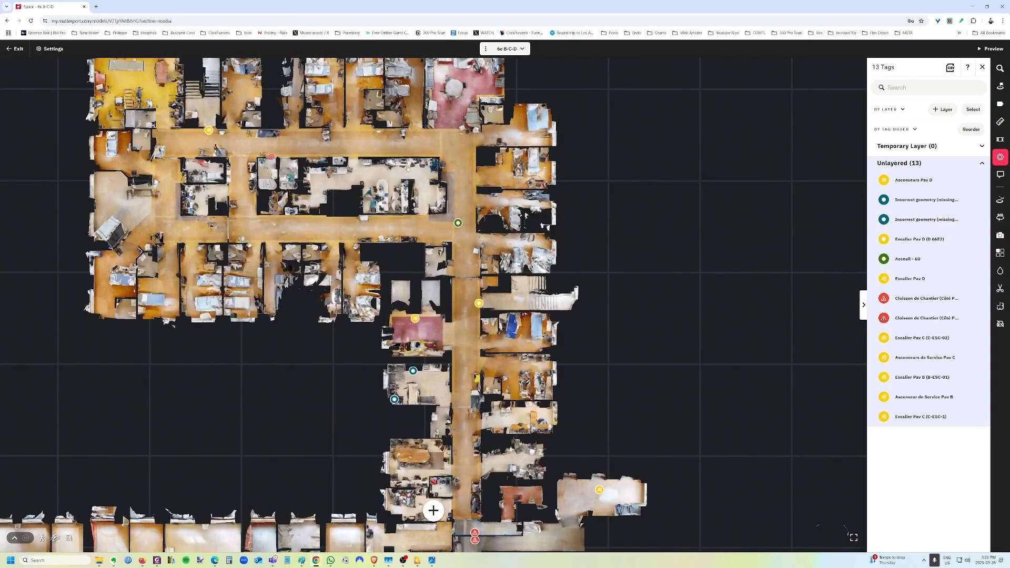
{"action": "left_click_drag", "start_coordinate": [408, 168], "coordinate": [406, 202]}
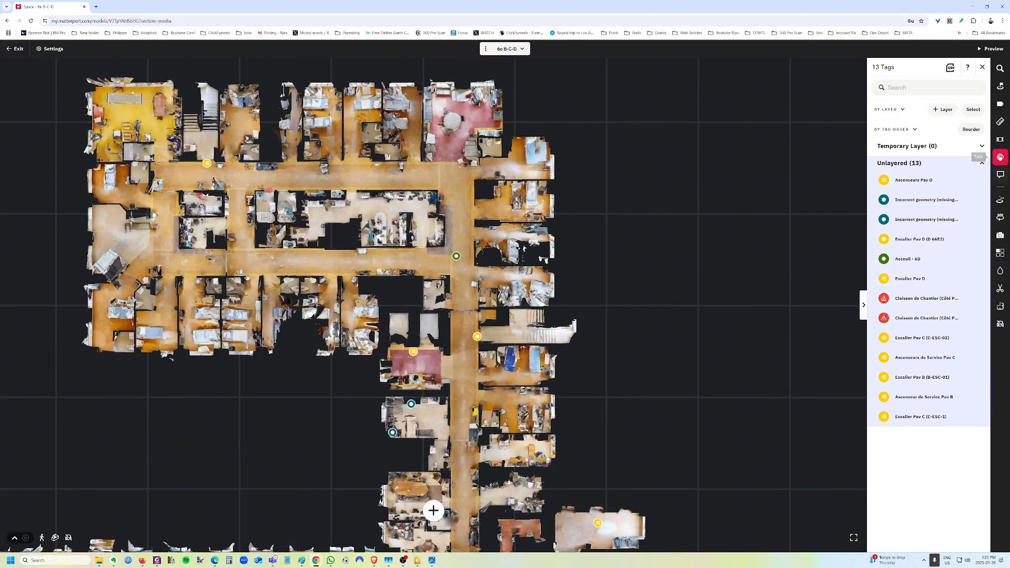
{"action": "left_click", "coordinate": [1000, 157]}
{"action": "left_click", "coordinate": [1000, 158]}
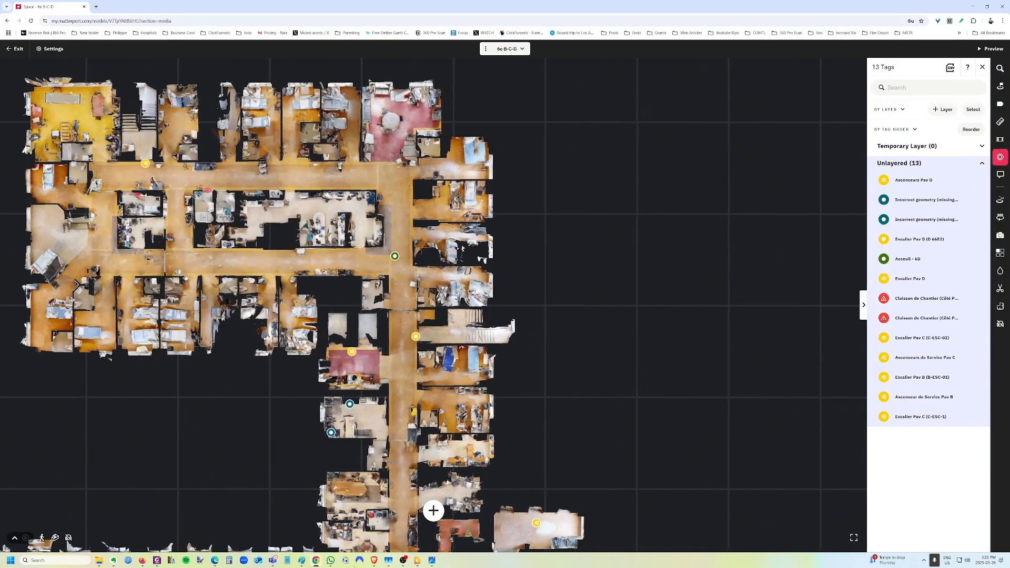
{"action": "left_click", "coordinate": [433, 510]}
Place the tag in the upper wing, title it 'Plan Plafond', and attach ceilingcolorplan_000.jpg.
{"action": "left_click", "coordinate": [398, 203]}
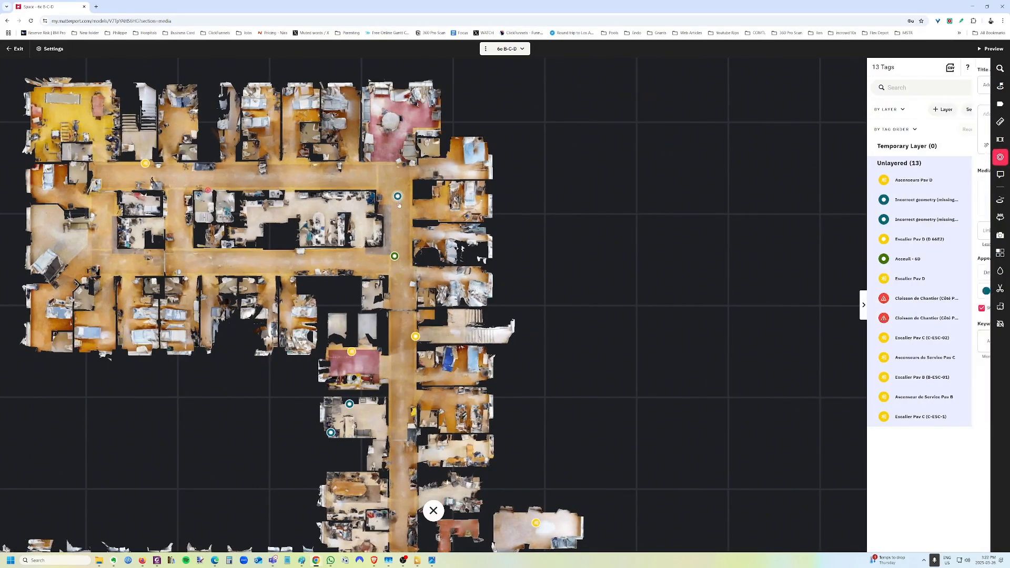
{"action": "left_click", "coordinate": [899, 89]}
{"action": "type", "text": "Plan Plafond"}
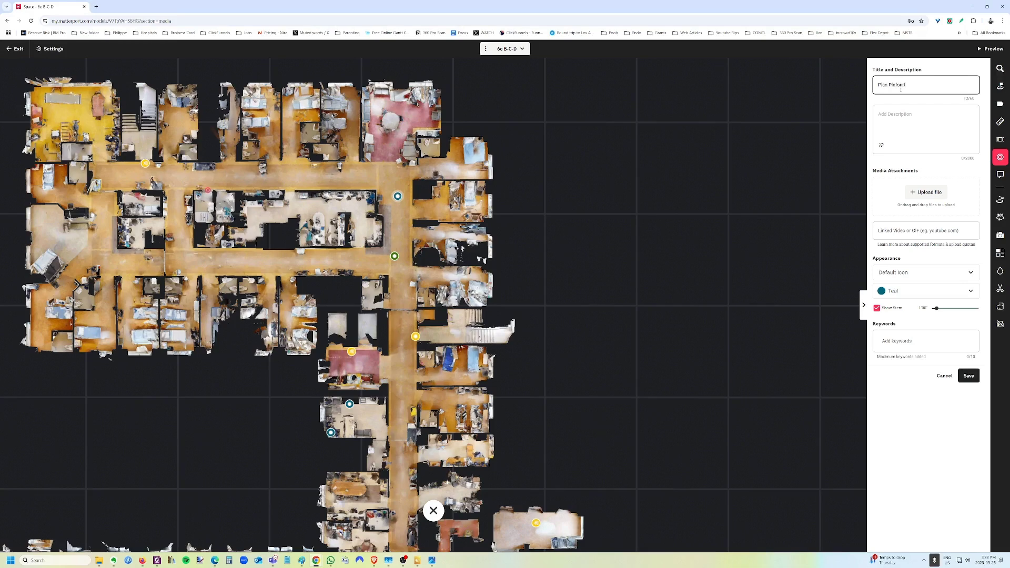
{"action": "left_click", "coordinate": [926, 192]}
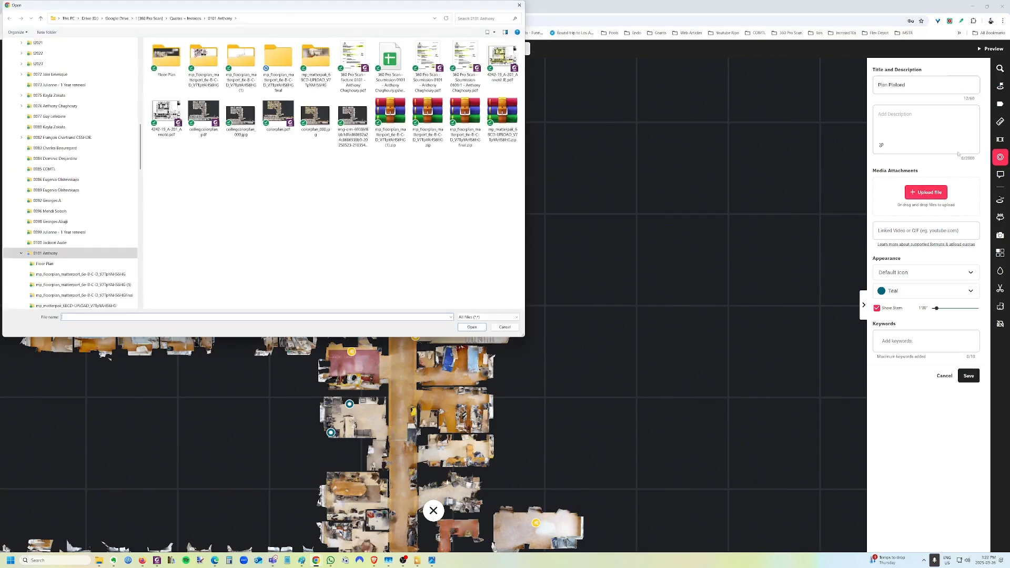
{"action": "left_click", "coordinate": [204, 114]}
{"action": "left_click", "coordinate": [238, 115]}
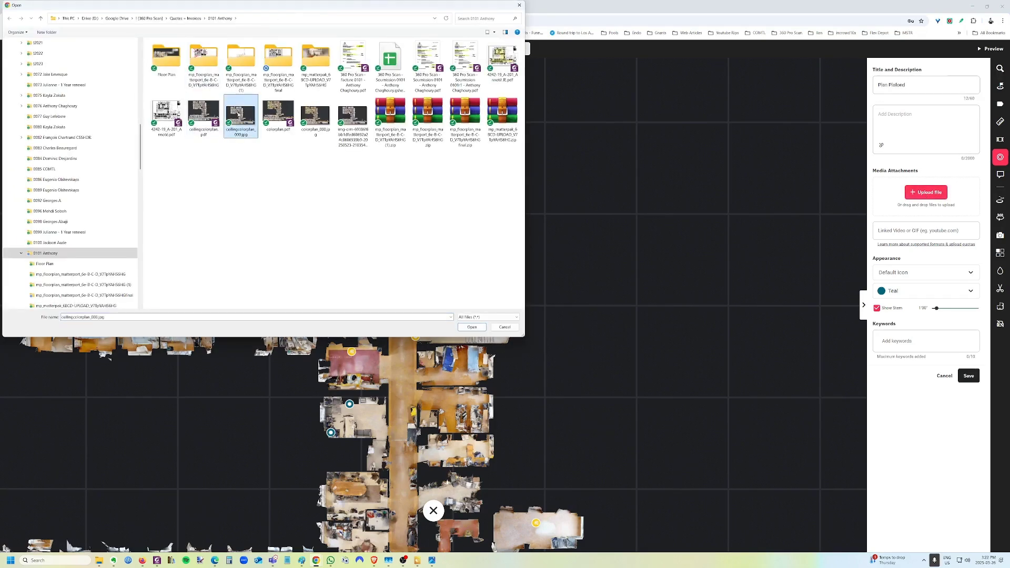
{"action": "left_click", "coordinate": [472, 327]}
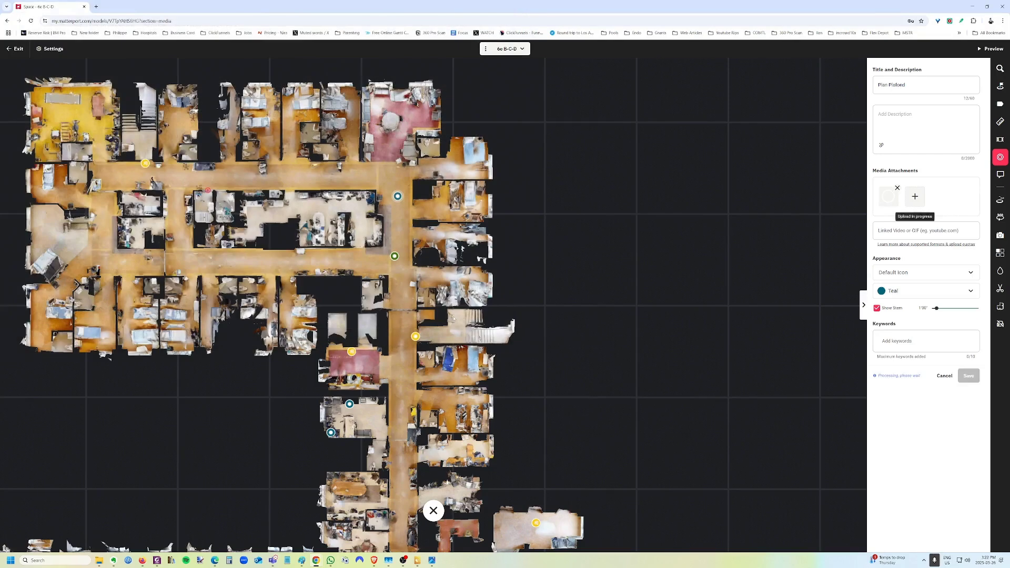
Make the tag pink with a map icon and save it.
{"action": "left_click", "coordinate": [887, 288]}
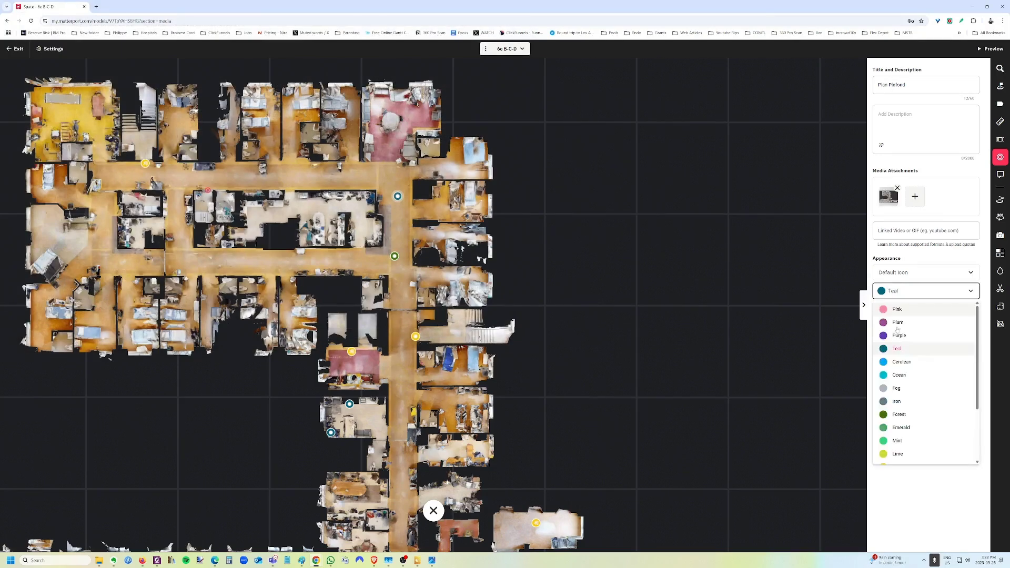
{"action": "left_click", "coordinate": [888, 321]}
{"action": "left_click", "coordinate": [901, 272]}
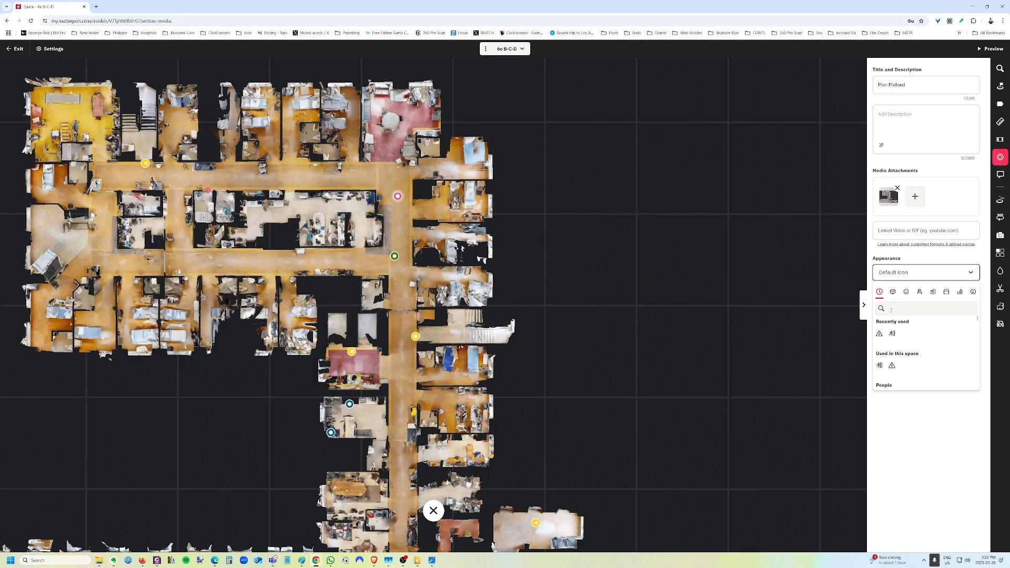
{"action": "type", "text": "plan"}
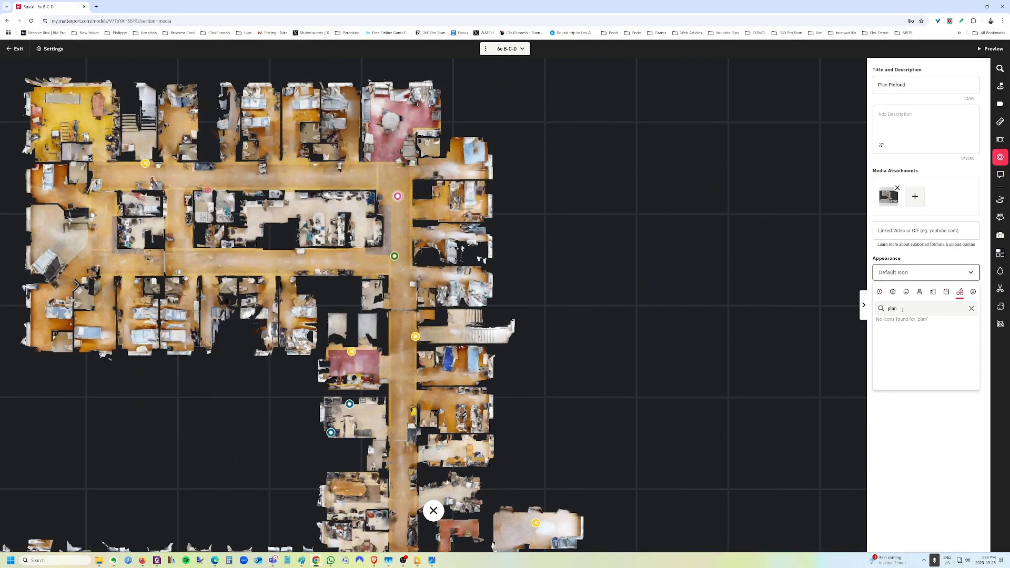
{"action": "left_click", "coordinate": [831, 296]}
{"action": "key", "text": "a"}
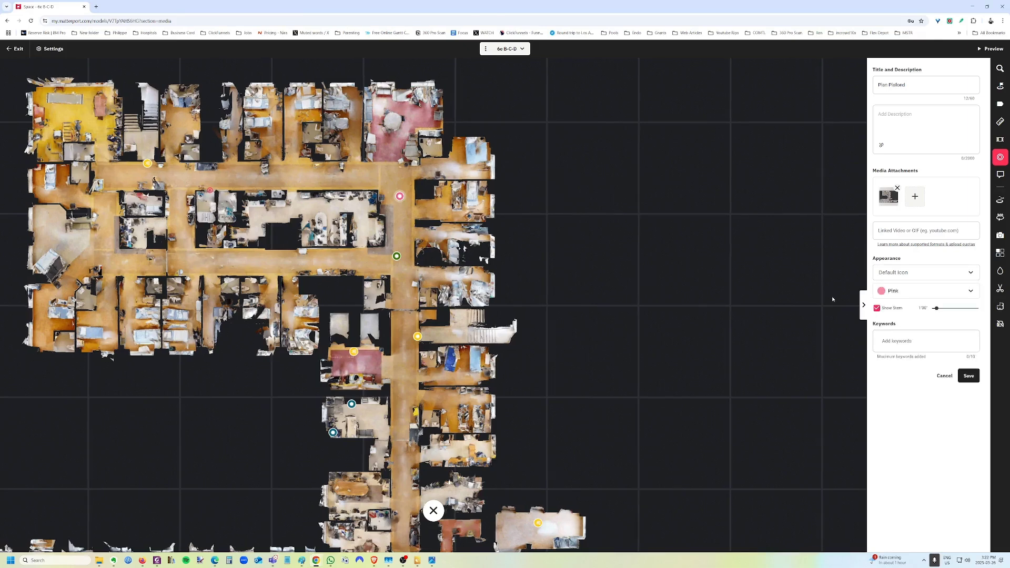
{"action": "left_click", "coordinate": [904, 272]}
{"action": "left_click", "coordinate": [845, 305]}
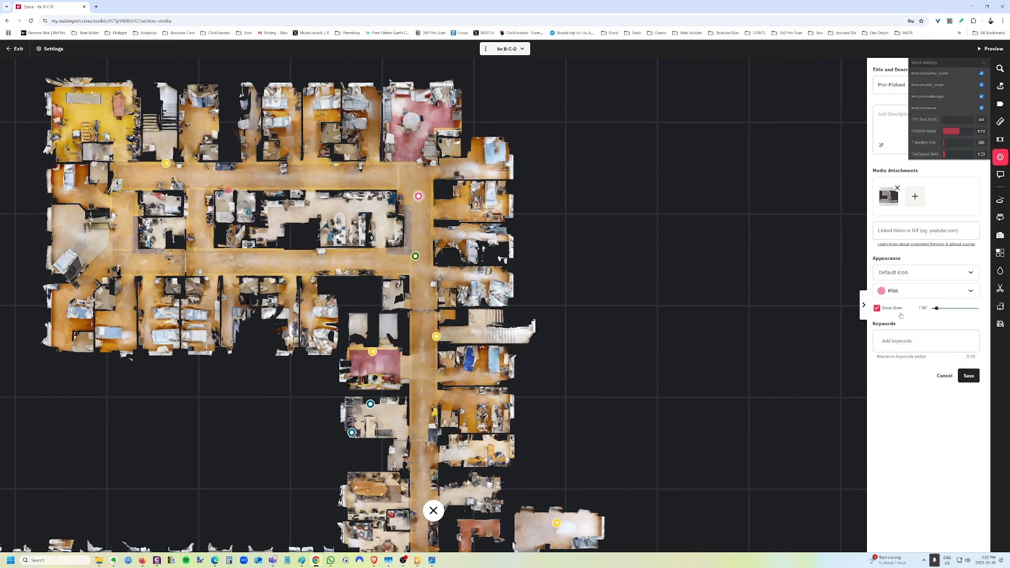
{"action": "left_click", "coordinate": [897, 275]}
{"action": "double_click", "coordinate": [893, 309]}
{"action": "type", "text": "map"}
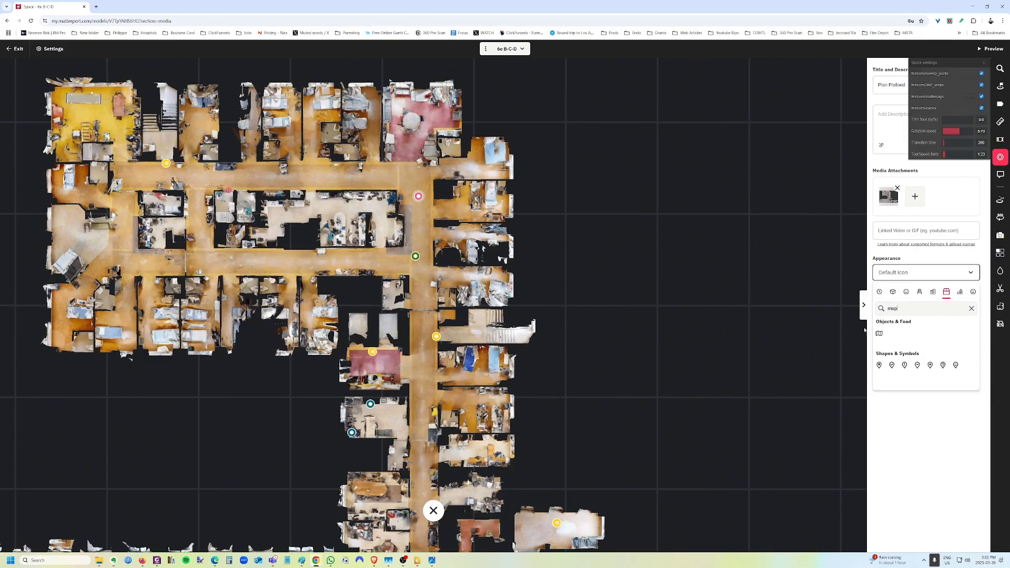
{"action": "left_click", "coordinate": [879, 333]}
{"action": "left_click", "coordinate": [976, 374]}
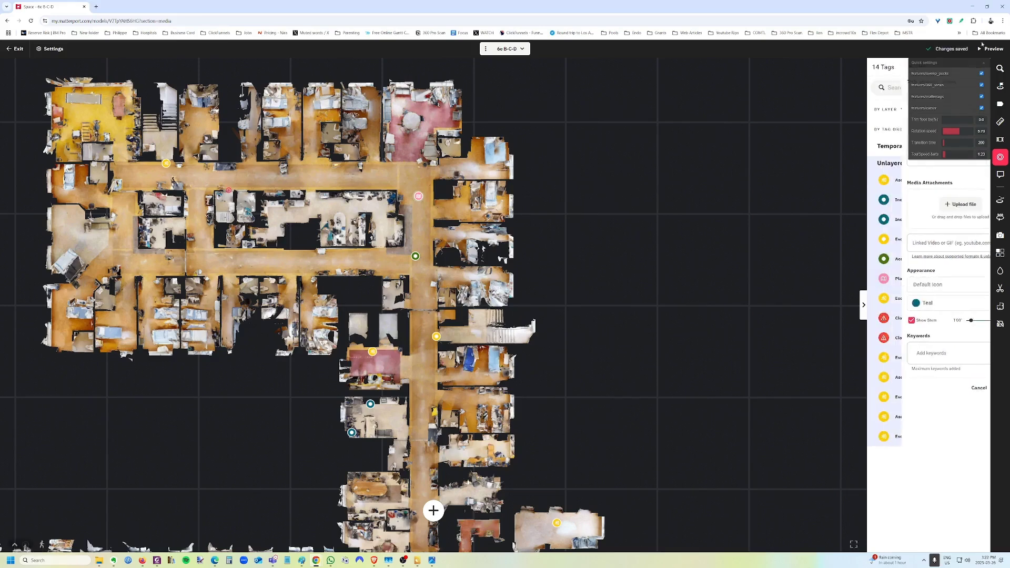
Open the pink Plan Plafond tag to view its attached ceiling plan image.
{"action": "mouse_move", "coordinate": [418, 196]}
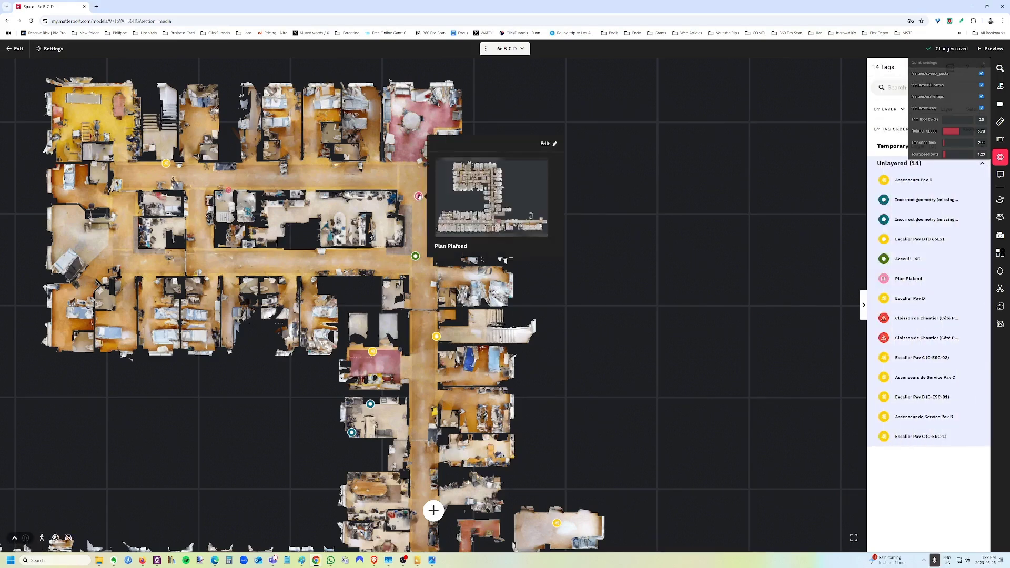
{"action": "left_click", "coordinate": [418, 196]}
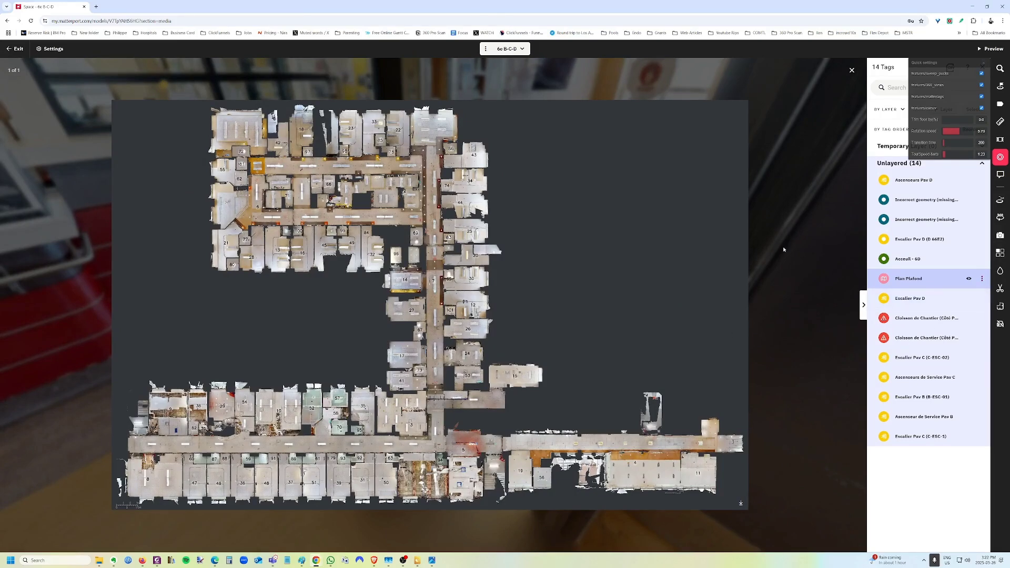
{"action": "left_click", "coordinate": [863, 305]}
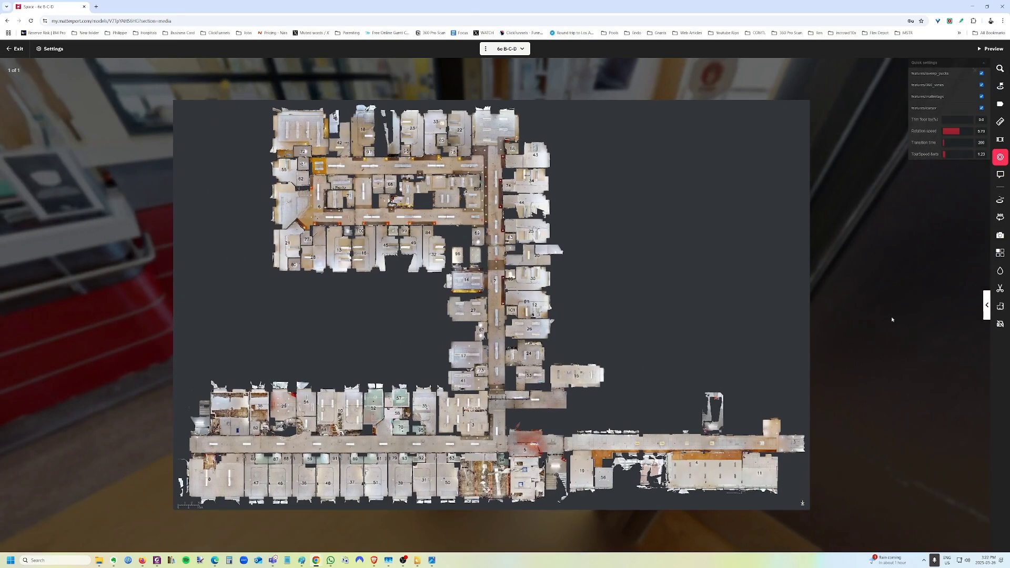
Exit to the space overview, load the preview, and reopen the space for editing.
{"action": "left_click", "coordinate": [32, 20]}
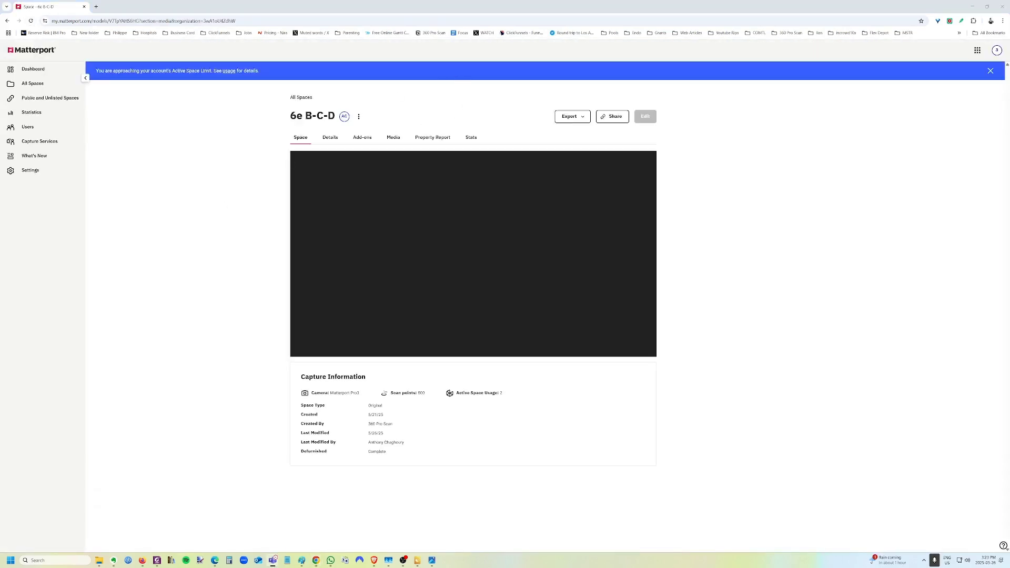
{"action": "left_click", "coordinate": [479, 258]}
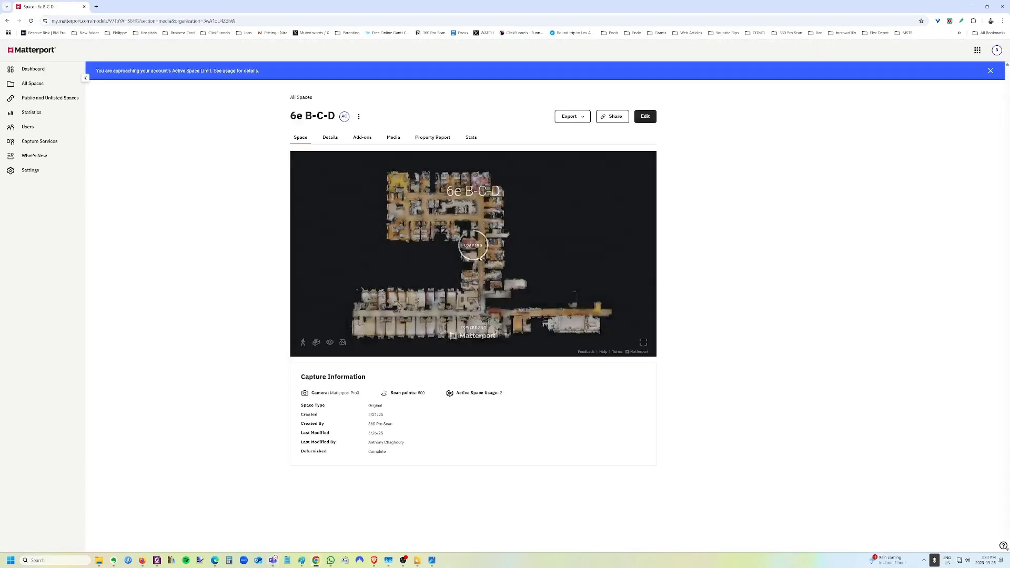
{"action": "left_click", "coordinate": [645, 116]}
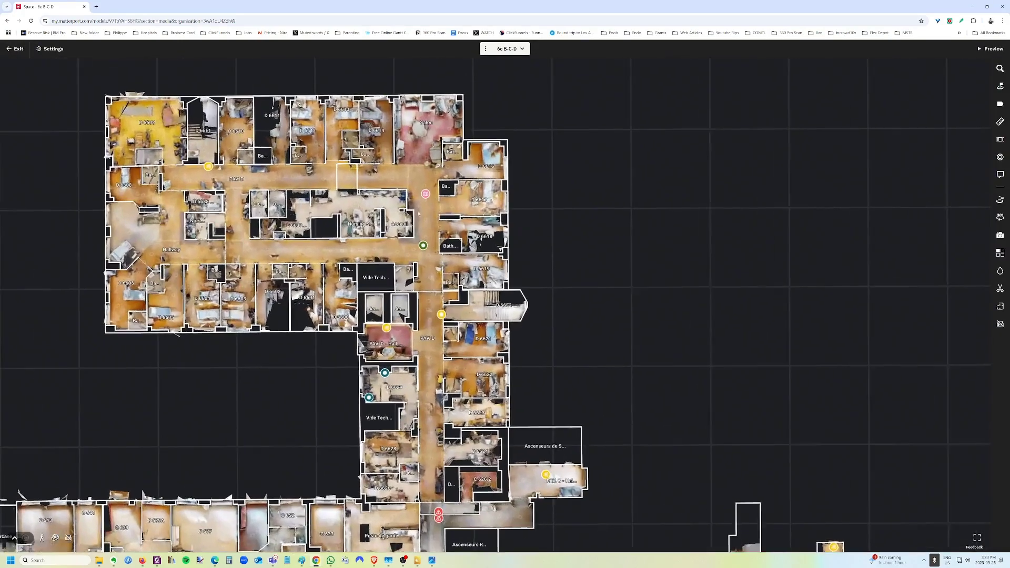
{"action": "scroll", "coordinate": [418, 214], "scroll_direction": "up", "scroll_amount": 1}
Give the tag the description 'Version Haut Quality' and share the Drive image with anyone with the link.
{"action": "mouse_move", "coordinate": [426, 193]}
{"action": "left_click", "coordinate": [557, 143]}
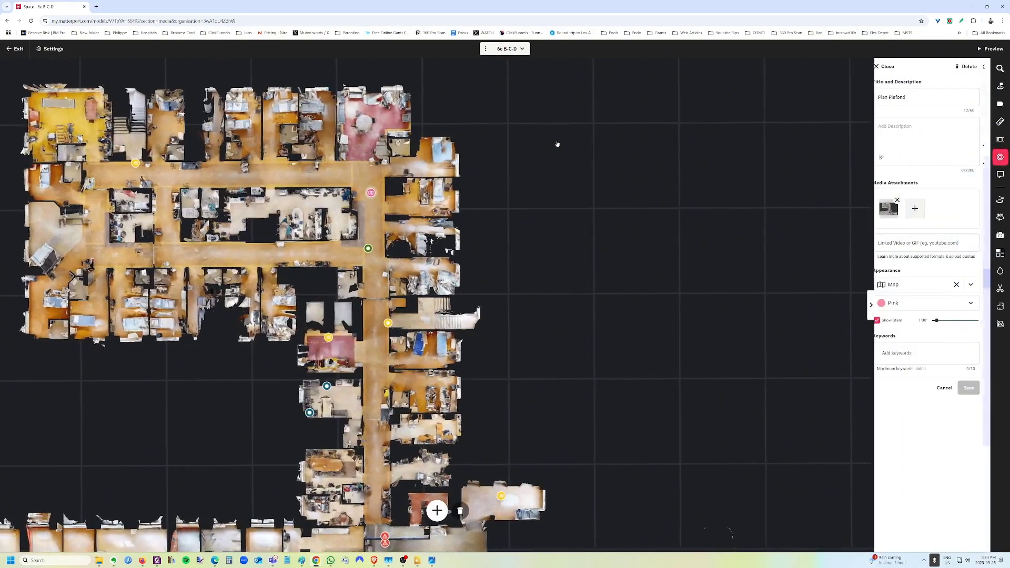
{"action": "left_click", "coordinate": [909, 127]}
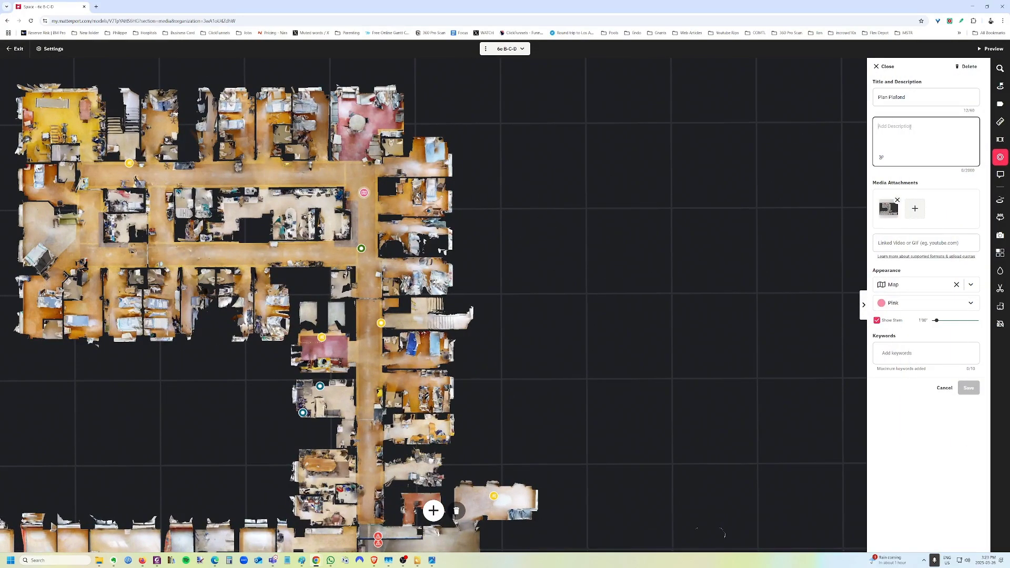
{"action": "type", "text": "Version Haut Quality"}
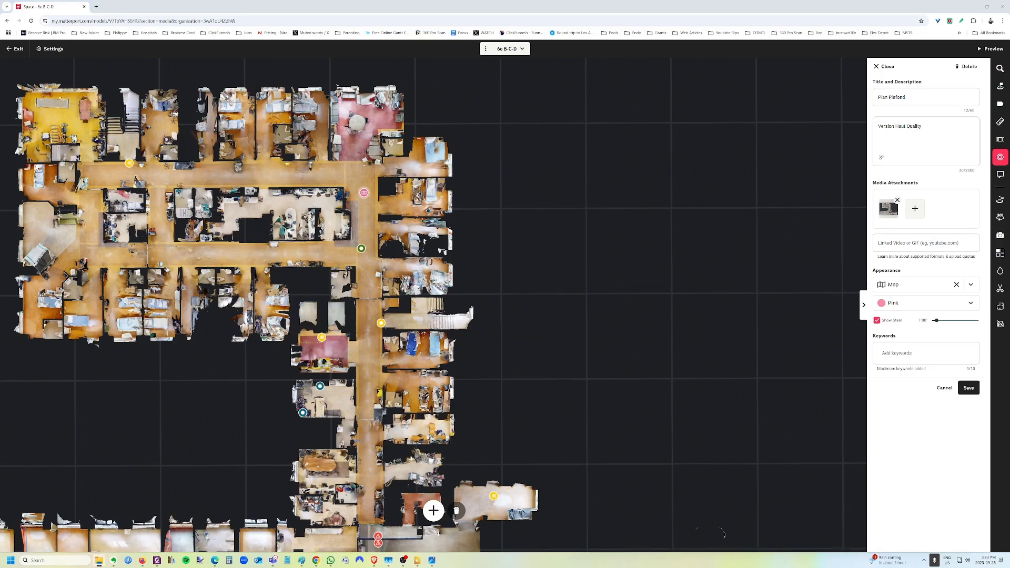
{"action": "left_click", "coordinate": [444, 283]}
{"action": "left_click", "coordinate": [463, 312]}
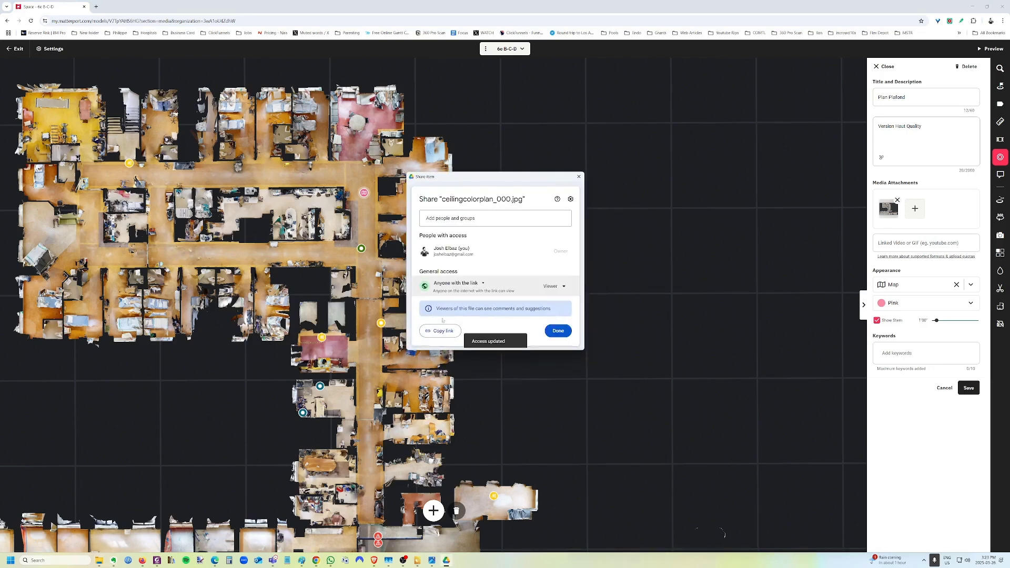
{"action": "left_click", "coordinate": [578, 177]}
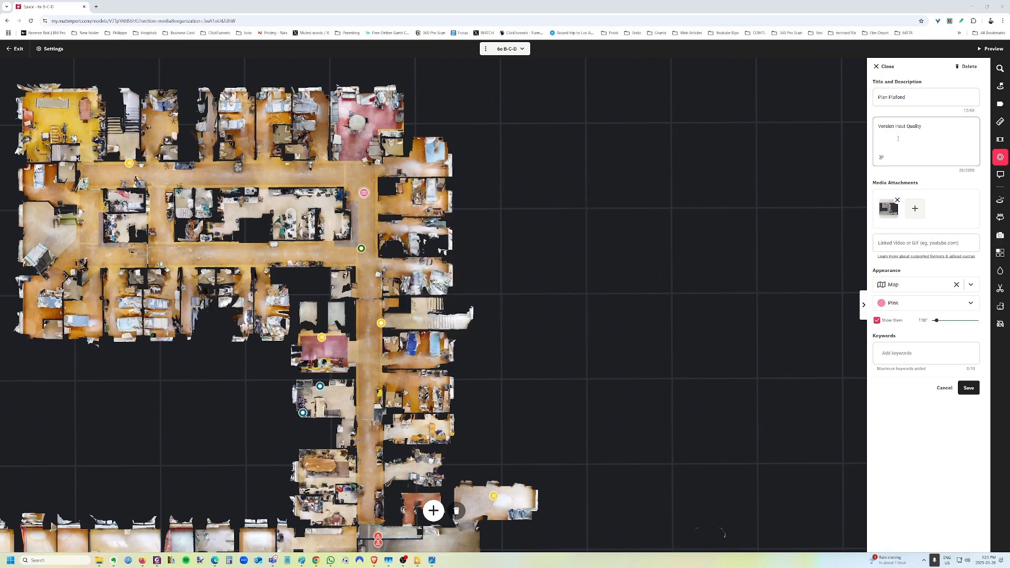
Try the Drive share link in the Linked Video field, then clear the rejected address.
{"action": "left_click", "coordinate": [918, 242]}
{"action": "key", "text": "ctrl+v"}
{"action": "left_click", "coordinate": [969, 388]}
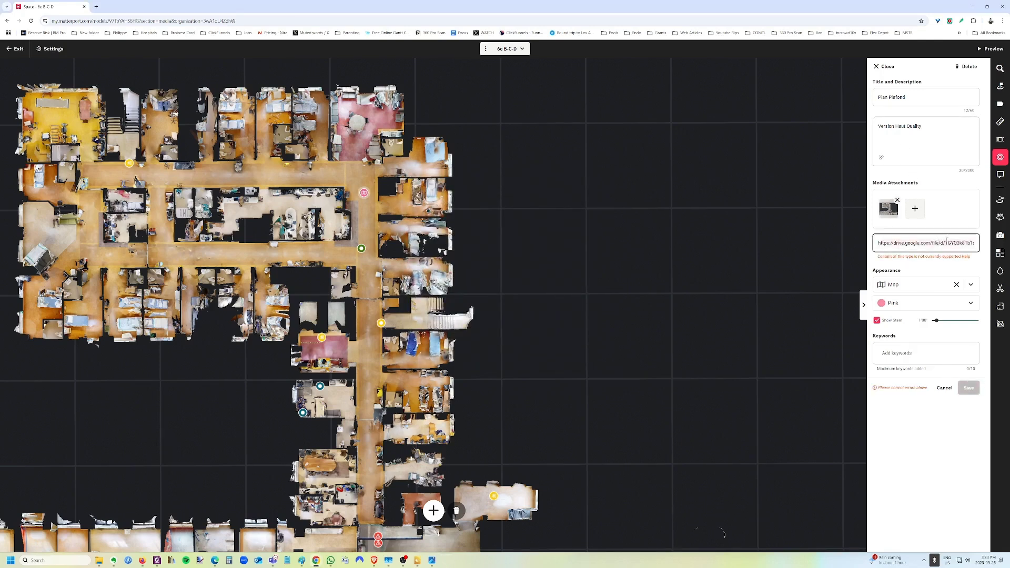
{"action": "key", "text": "ctrl+a"}
{"action": "key", "text": "BackSpace"}
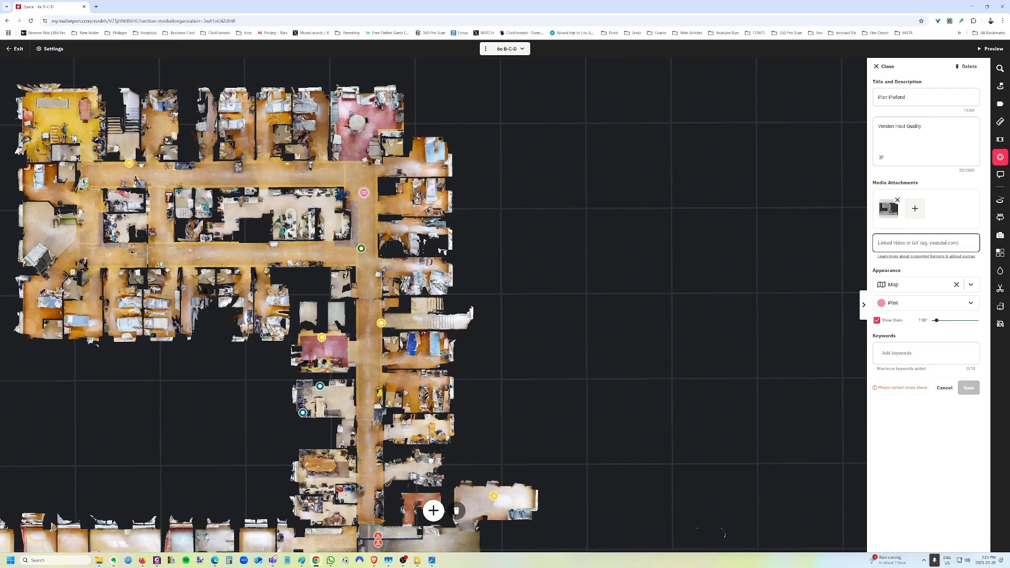
Paste the Drive link below the description, cut it out again, and bring up Add link.
{"action": "left_click", "coordinate": [936, 138]}
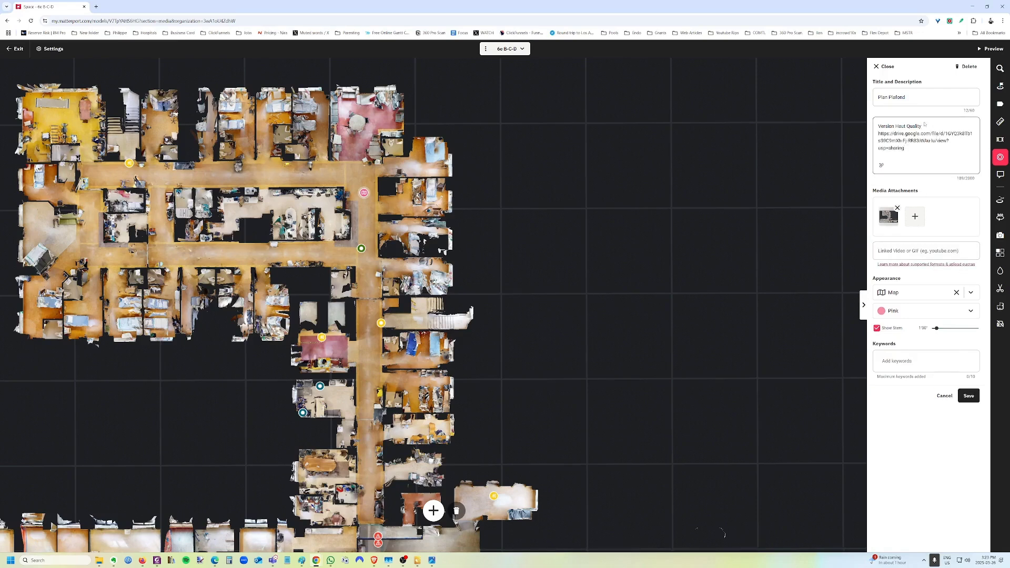
{"action": "key", "text": "Return"}
{"action": "left_click_drag", "start_coordinate": [921, 156], "coordinate": [875, 137]}
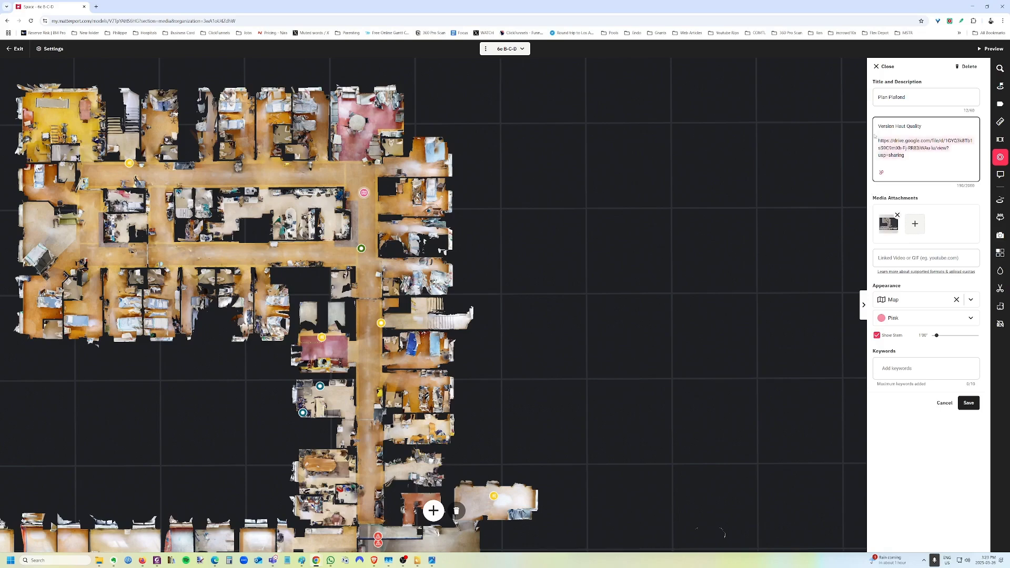
{"action": "key", "text": "ctrl+x"}
{"action": "left_click", "coordinate": [881, 157]}
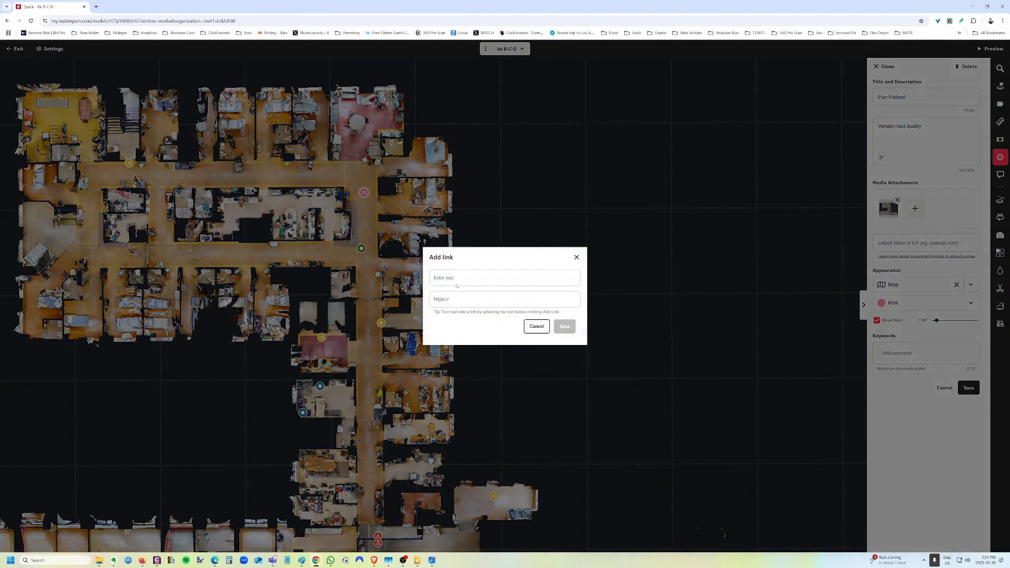
Insert a hyperlink to the Google Drive ceiling plan image into the description.
{"action": "left_click", "coordinate": [526, 299]}
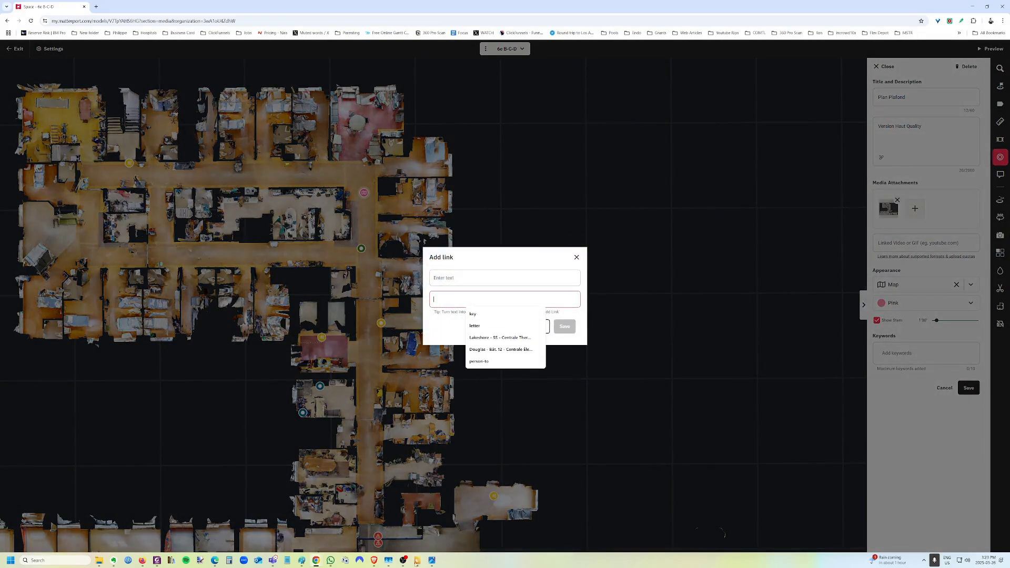
{"action": "left_click", "coordinate": [577, 257]}
{"action": "left_click", "coordinate": [882, 157]}
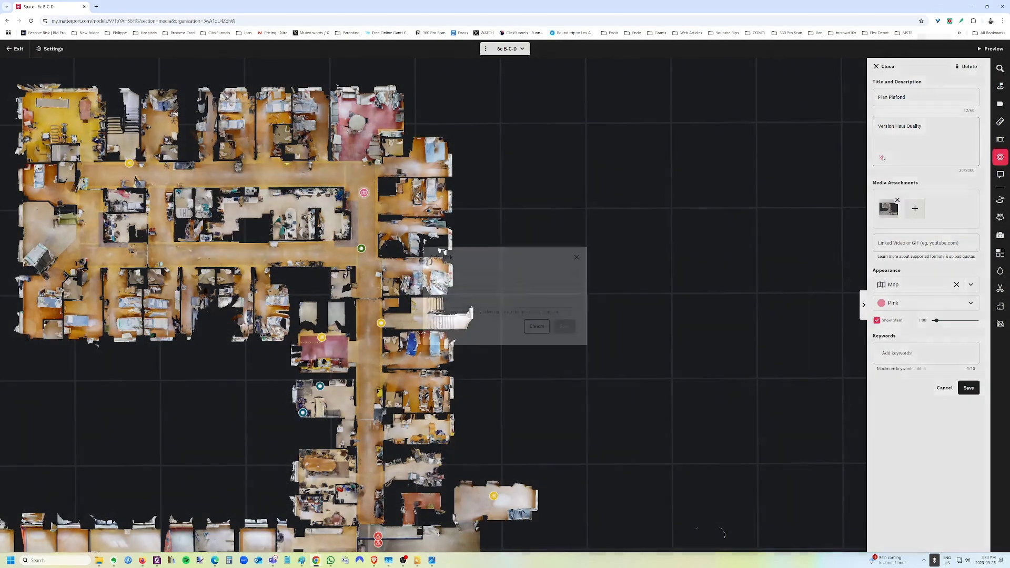
{"action": "left_click", "coordinate": [520, 299]}
{"action": "key", "text": "ctrl+v"}
{"action": "left_click", "coordinate": [564, 326]}
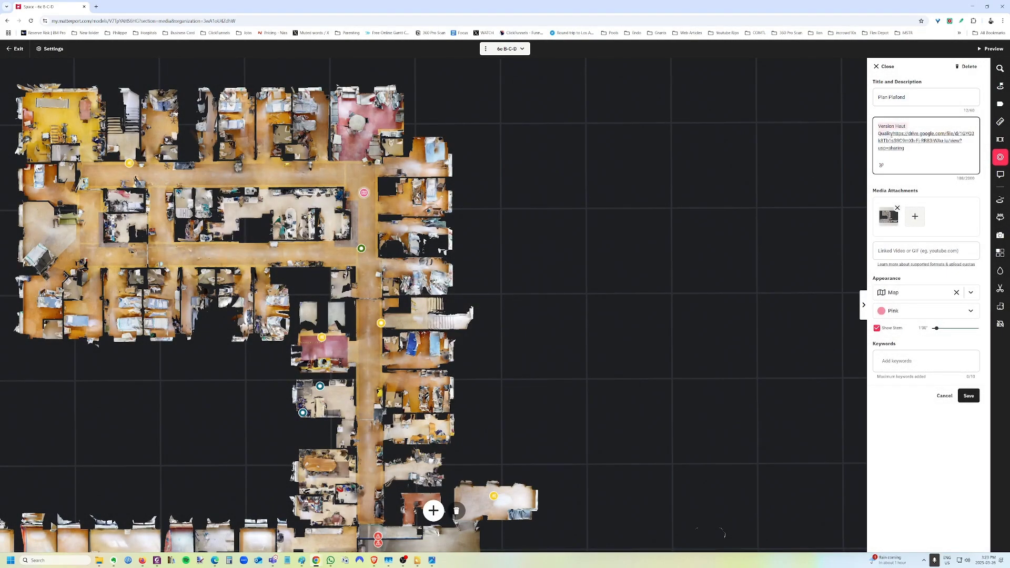
Change the link's display text to 'Version Haut Quality'.
{"action": "key", "text": "ctrl+x"}
{"action": "left_click", "coordinate": [892, 135]}
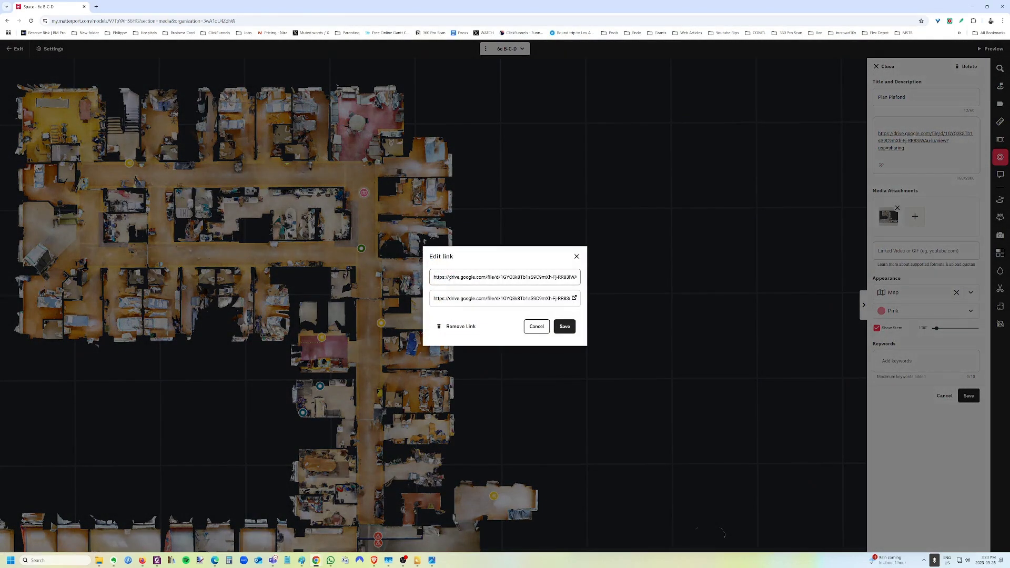
{"action": "key", "text": "ctrl+a"}
{"action": "key", "text": "ctrl+v"}
{"action": "left_click", "coordinate": [564, 326]}
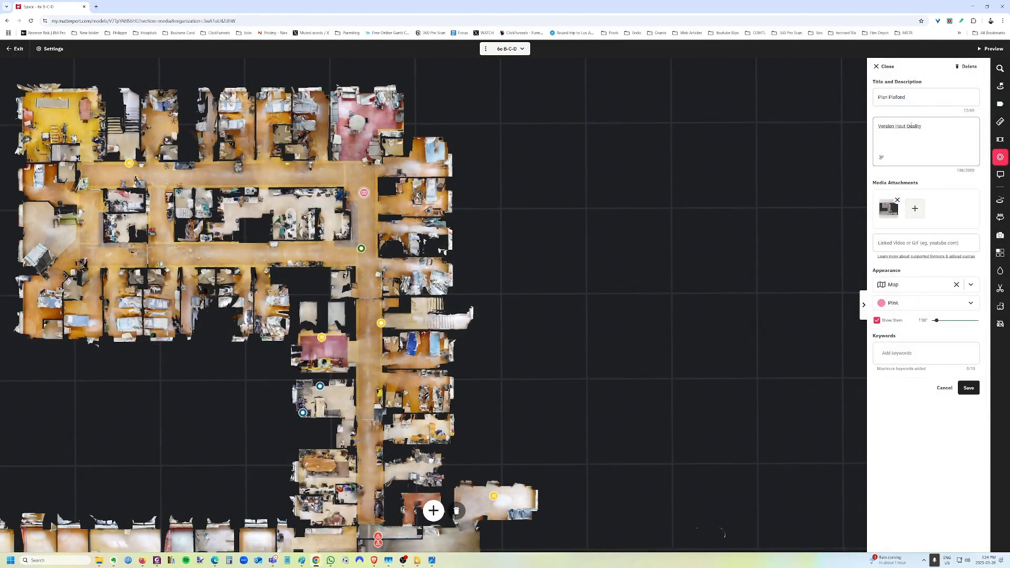
Save the tag, view its plan image full-screen, and test the link to ceilingcolorplan_000.jpg.
{"action": "left_click", "coordinate": [968, 388]}
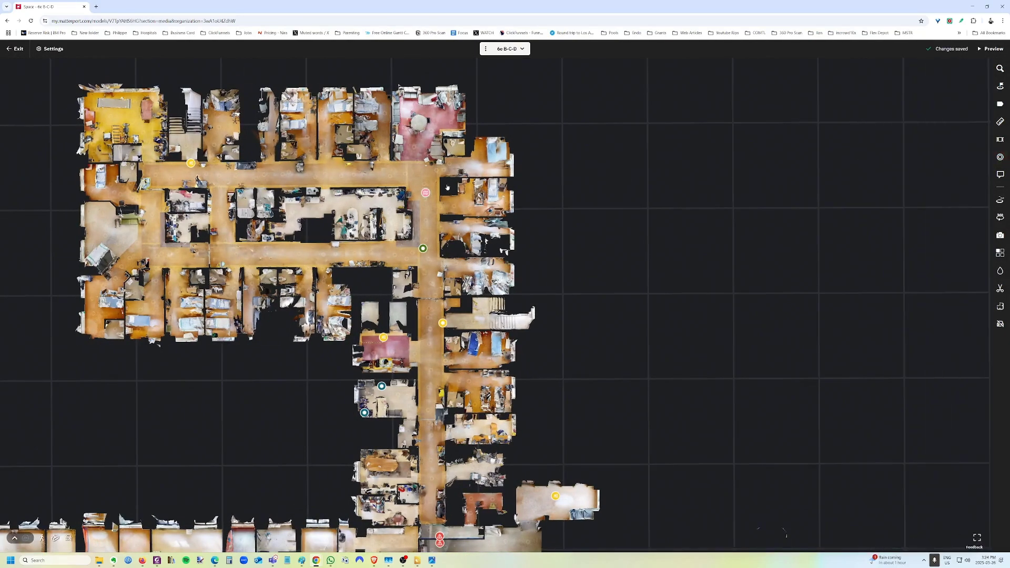
{"action": "left_click", "coordinate": [423, 193]}
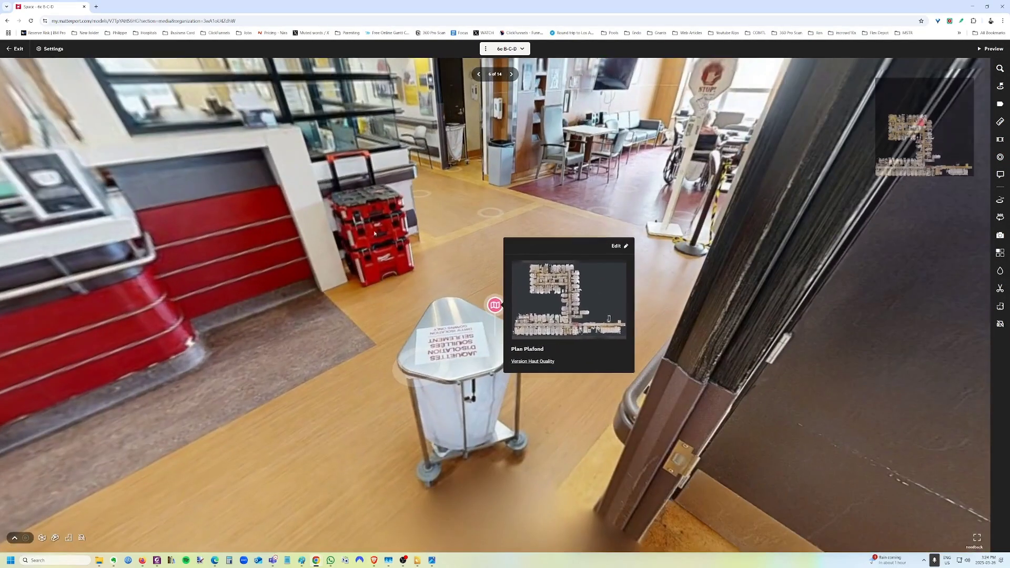
{"action": "left_click", "coordinate": [578, 304]}
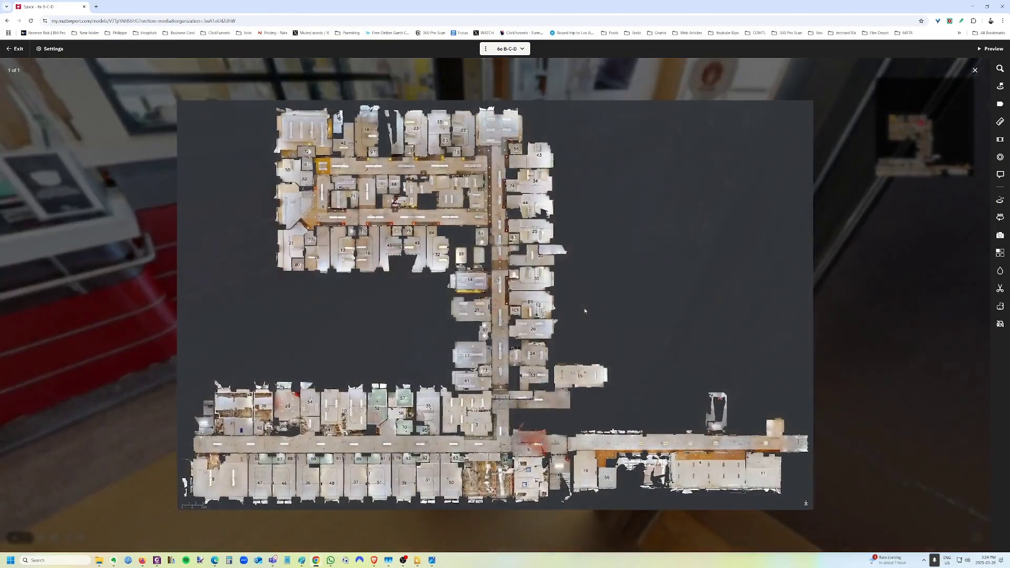
{"action": "key", "text": "Escape"}
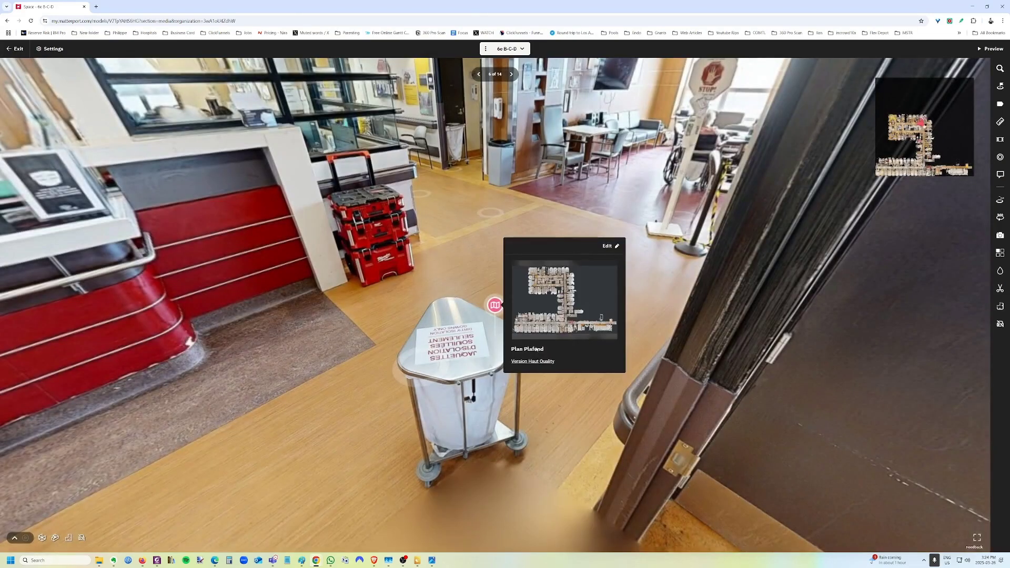
{"action": "left_click", "coordinate": [534, 361]}
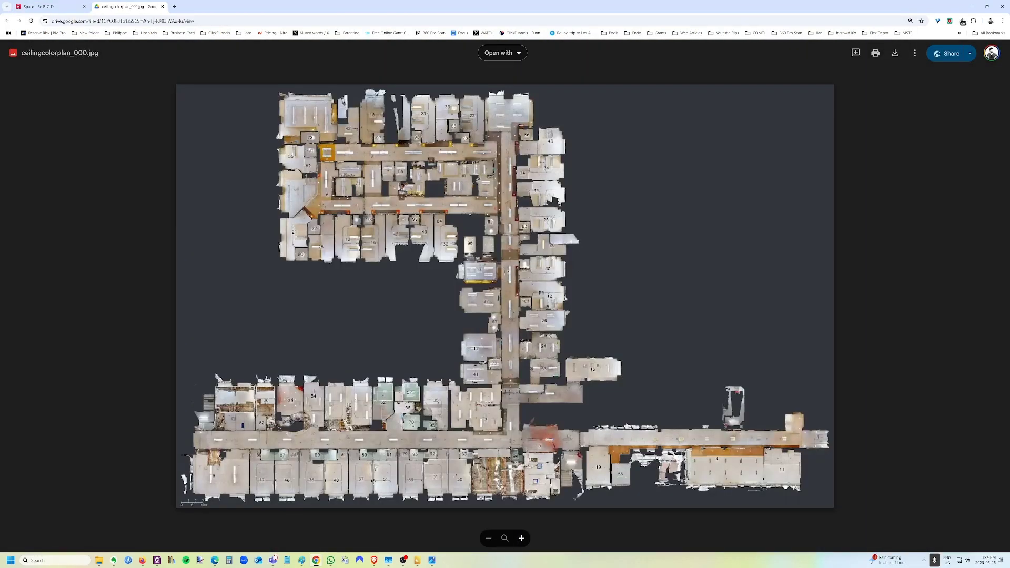
{"action": "left_click", "coordinate": [49, 7]}
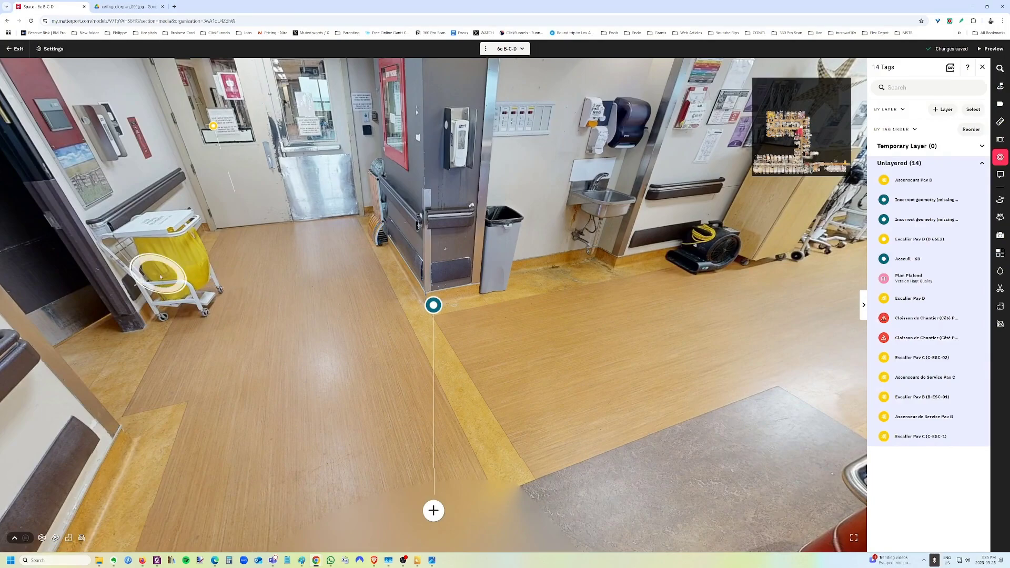
{"action": "left_click_drag", "start_coordinate": [0, 331], "coordinate": [546, 98]}
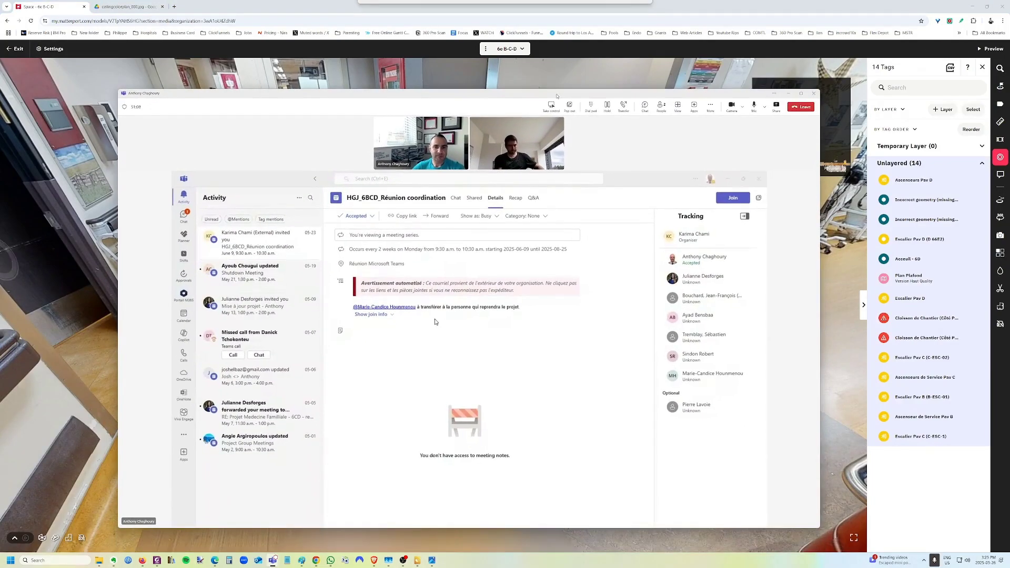
Maximise the Teams call window and look through its Shared, Chat, Details and Recap tabs.
{"action": "double_click", "coordinate": [545, 97]}
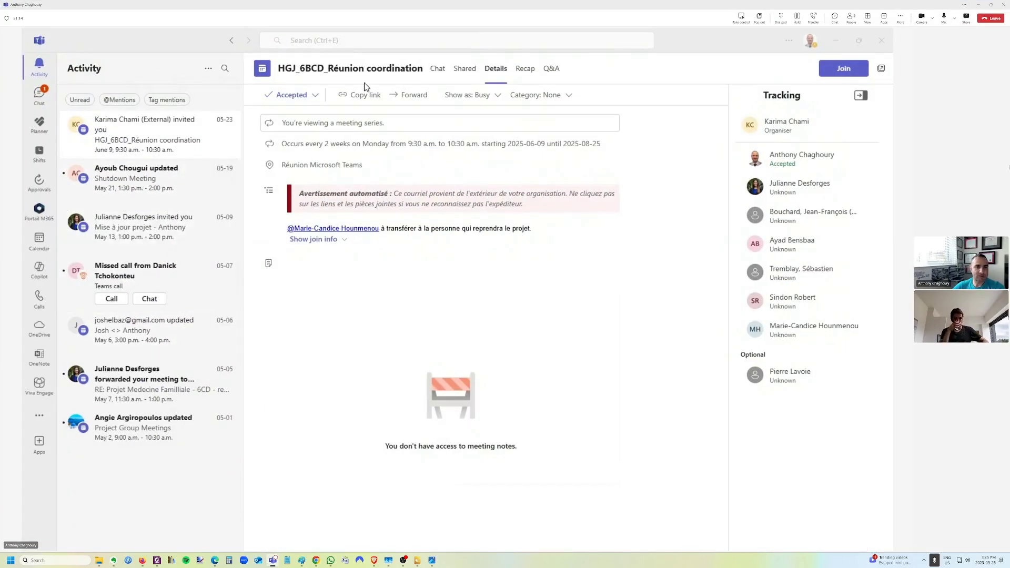
{"action": "left_click", "coordinate": [470, 74]}
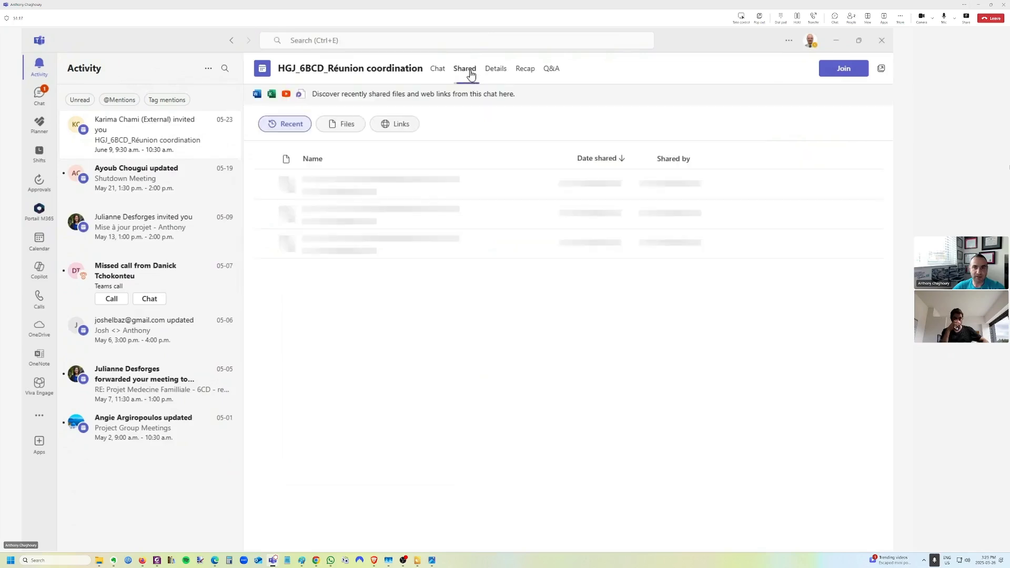
{"action": "left_click", "coordinate": [438, 77]}
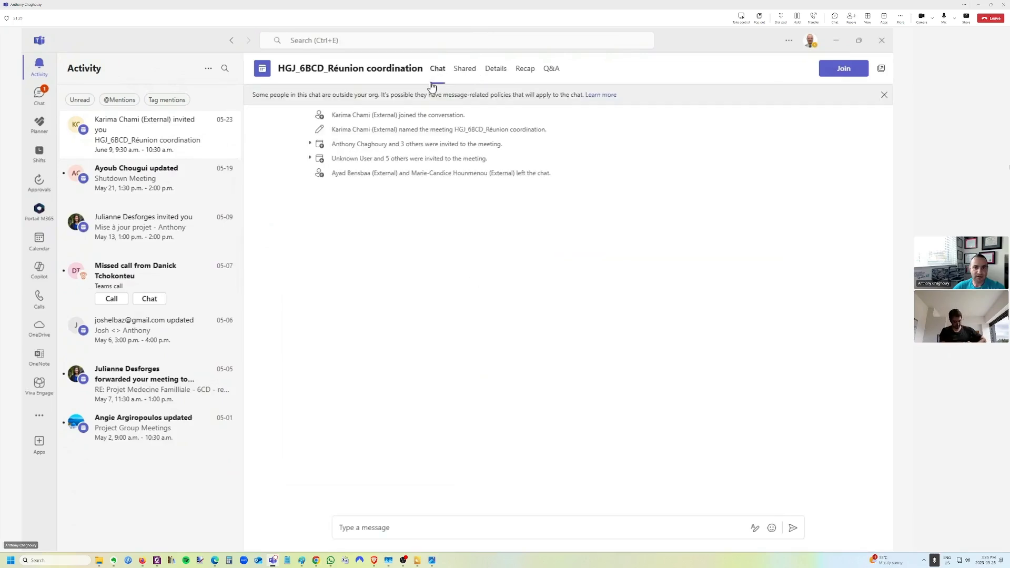
{"action": "left_click", "coordinate": [490, 72]}
{"action": "left_click", "coordinate": [525, 69]}
{"action": "left_click", "coordinate": [453, 74]}
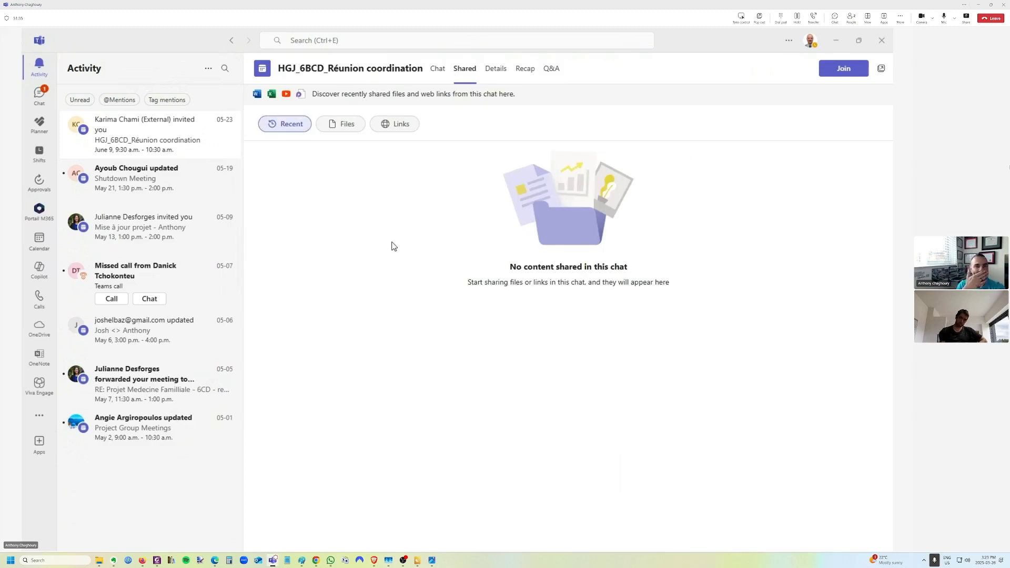
Filter the chat's shared content by Files, Links and Recent, finding no shared links.
{"action": "left_click", "coordinate": [342, 129]}
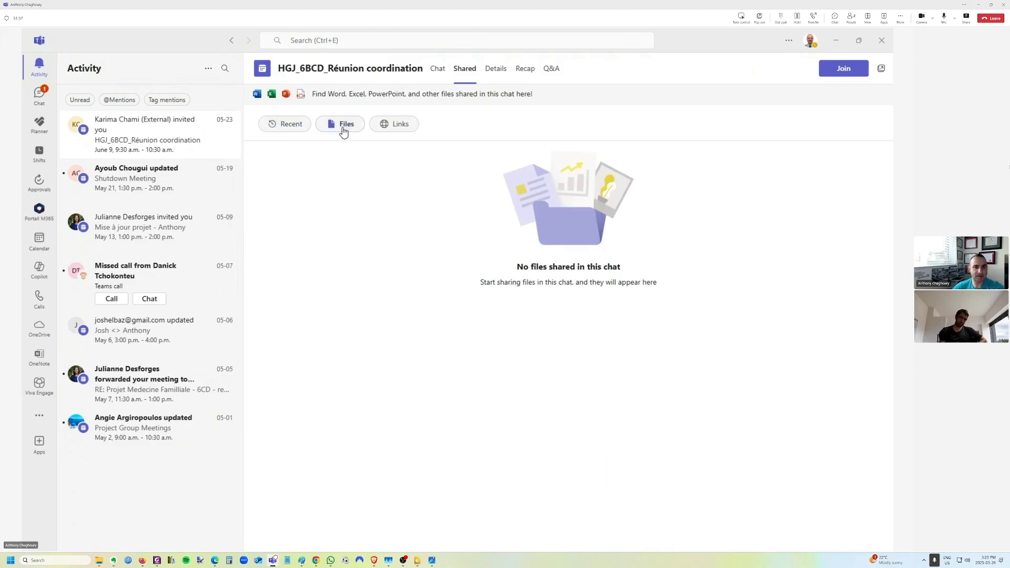
{"action": "left_click", "coordinate": [398, 126]}
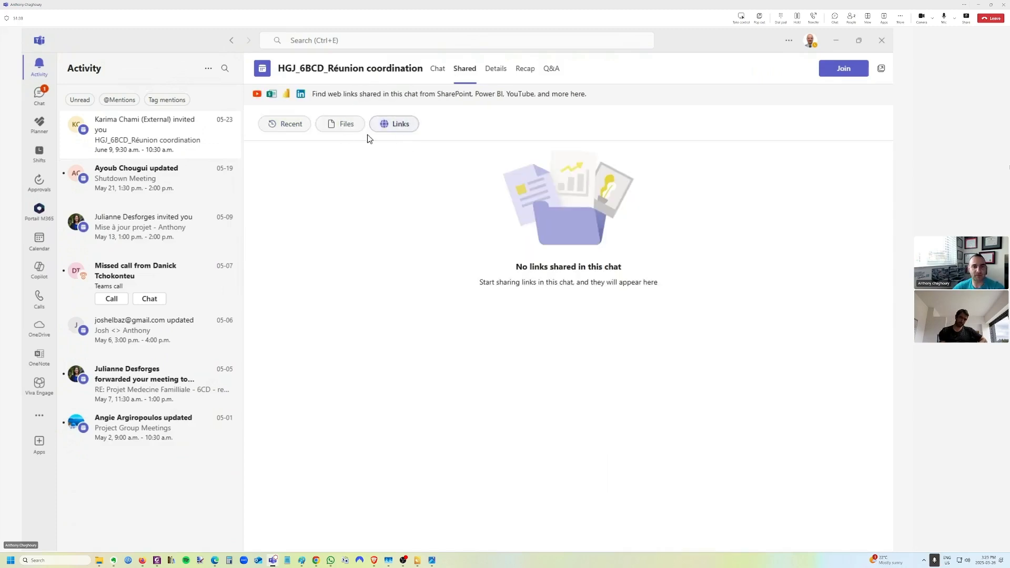
{"action": "left_click", "coordinate": [335, 127]}
{"action": "left_click", "coordinate": [290, 127]}
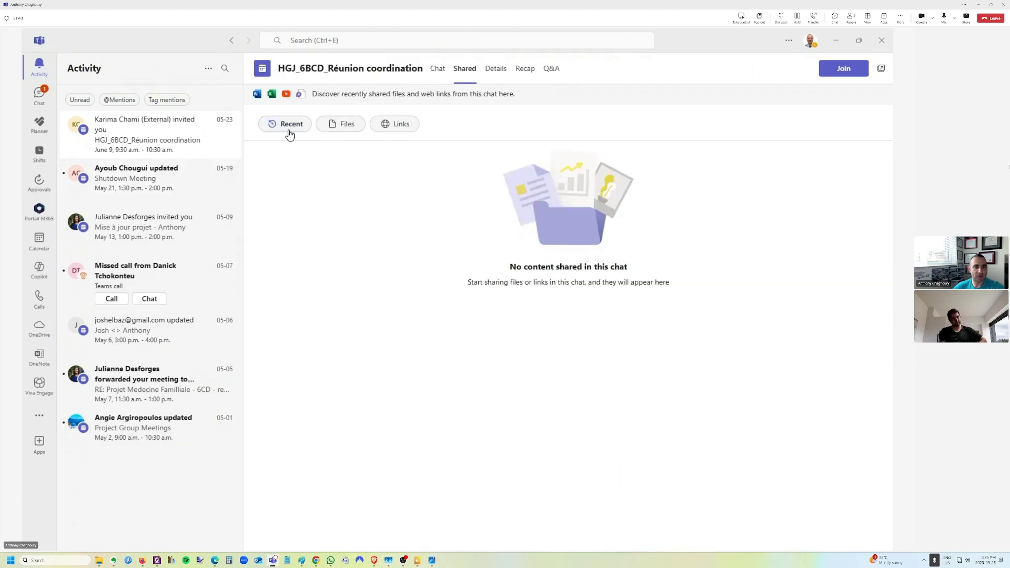
{"action": "left_click", "coordinate": [346, 124]}
{"action": "left_click", "coordinate": [380, 126]}
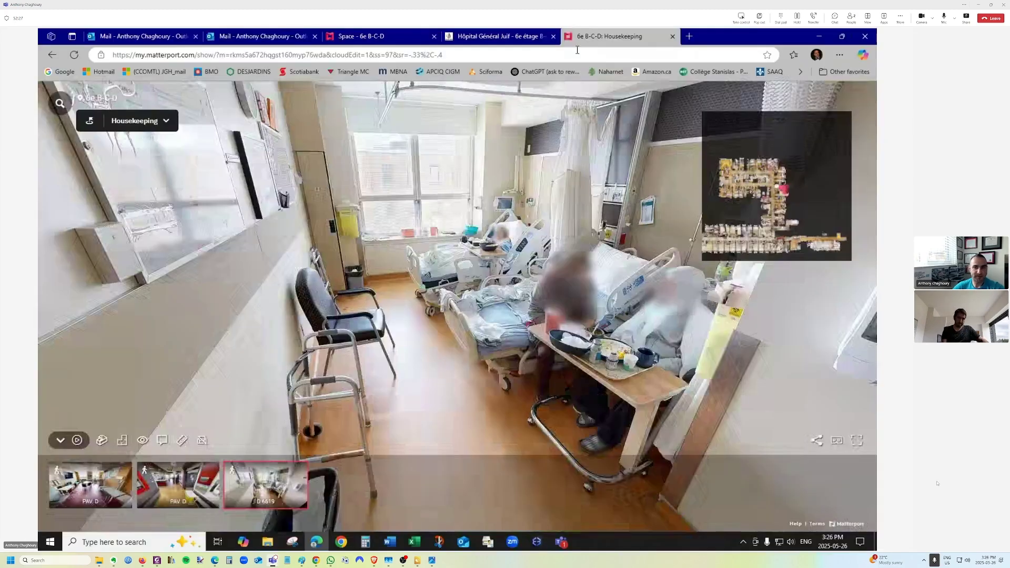
Glance at the 360 Pro Scan tour tab, then return to the 6e B-C-D editor tab.
{"action": "left_click", "coordinate": [480, 40]}
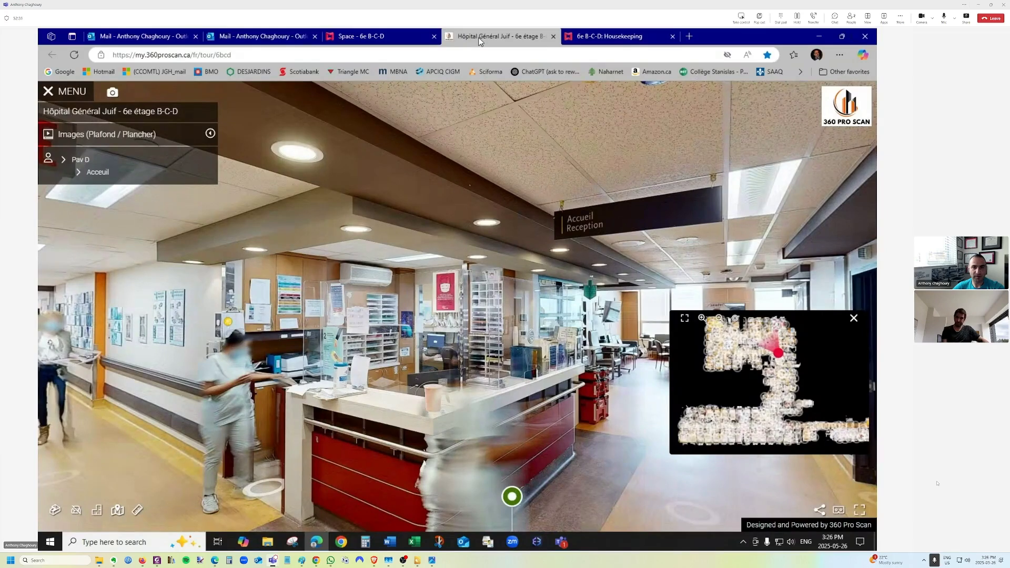
{"action": "left_click", "coordinate": [382, 40]}
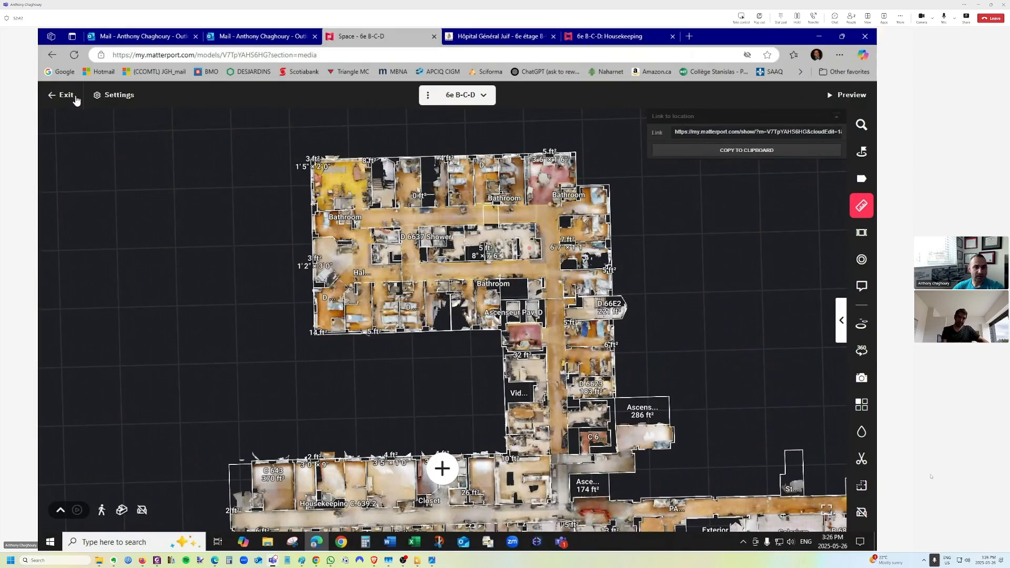
Exit the editor, pan the floor plan, switch to Dollhouse view, and reload the page.
{"action": "left_click", "coordinate": [67, 96]}
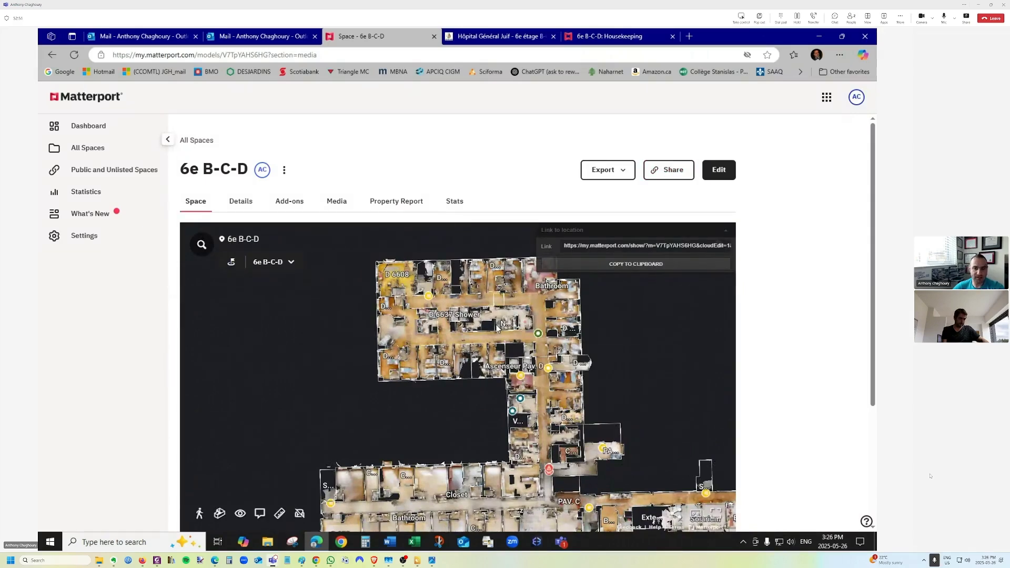
{"action": "left_click_drag", "start_coordinate": [506, 333], "coordinate": [453, 319]}
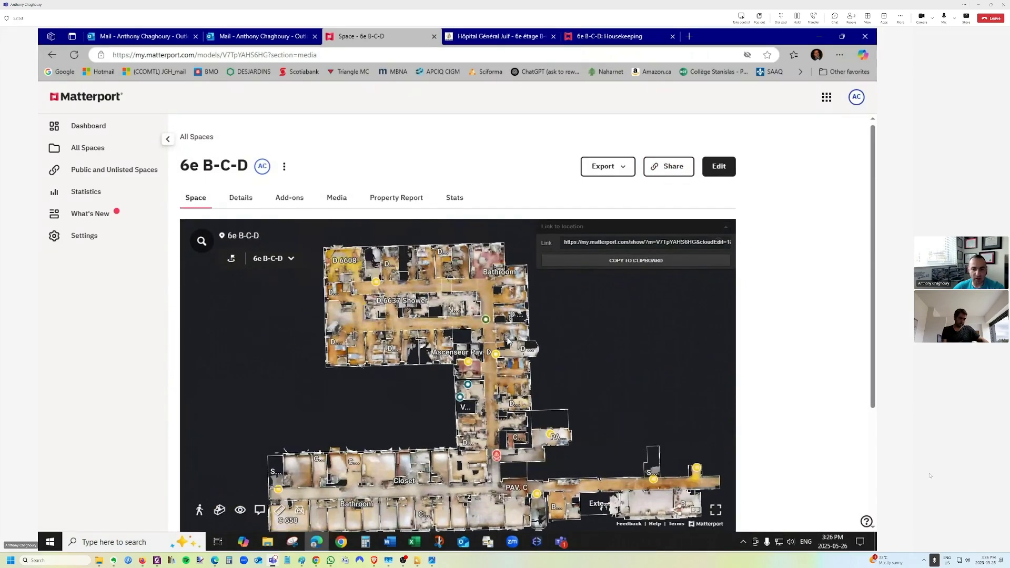
{"action": "mouse_move", "coordinate": [484, 388]}
{"action": "left_mouse_down"}
{"action": "mouse_move", "coordinate": [508, 367]}
{"action": "mouse_move", "coordinate": [502, 379]}
{"action": "left_mouse_up"}
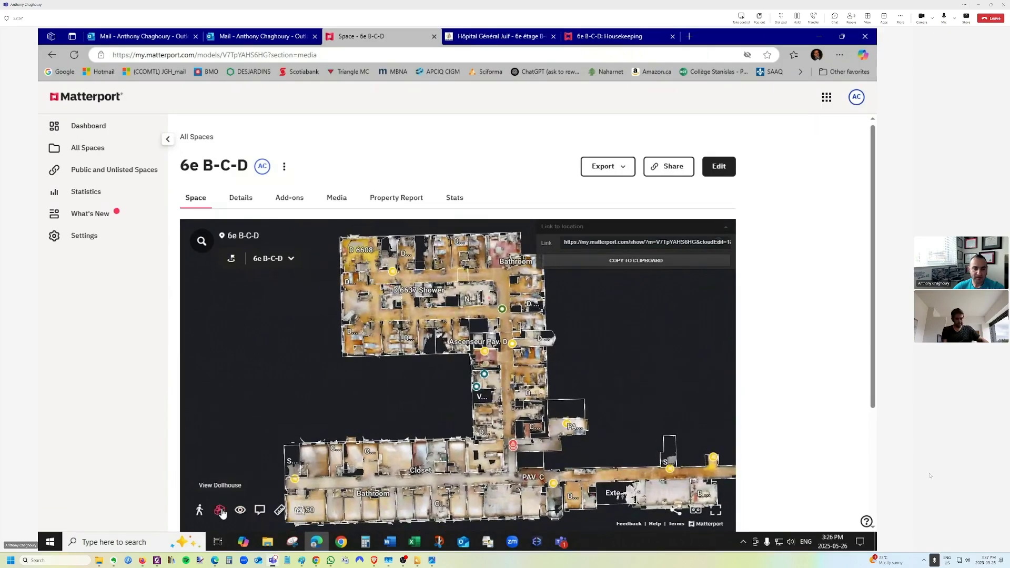
{"action": "left_click", "coordinate": [219, 509]}
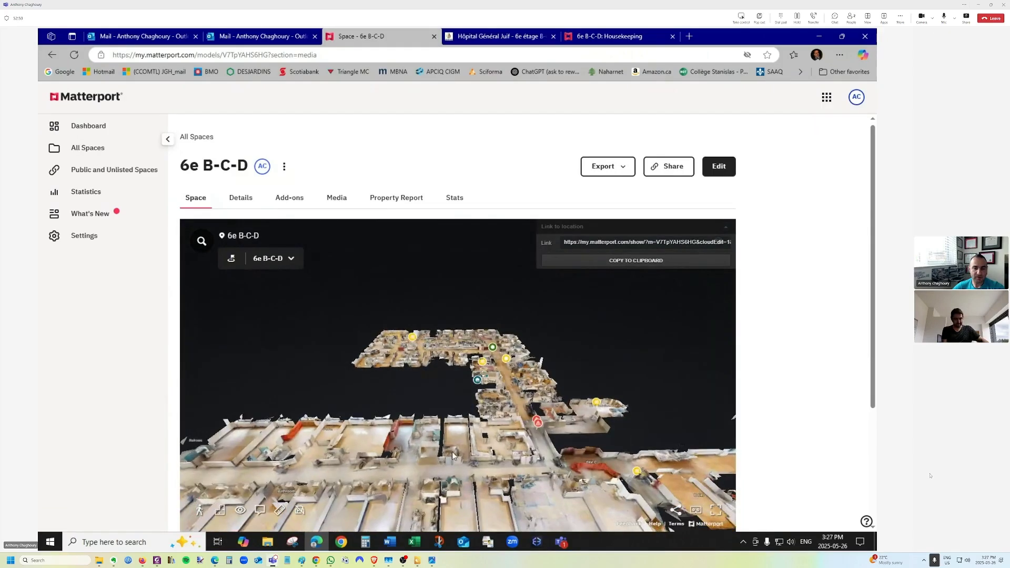
{"action": "scroll", "coordinate": [524, 297], "scroll_direction": "down", "scroll_amount": 5}
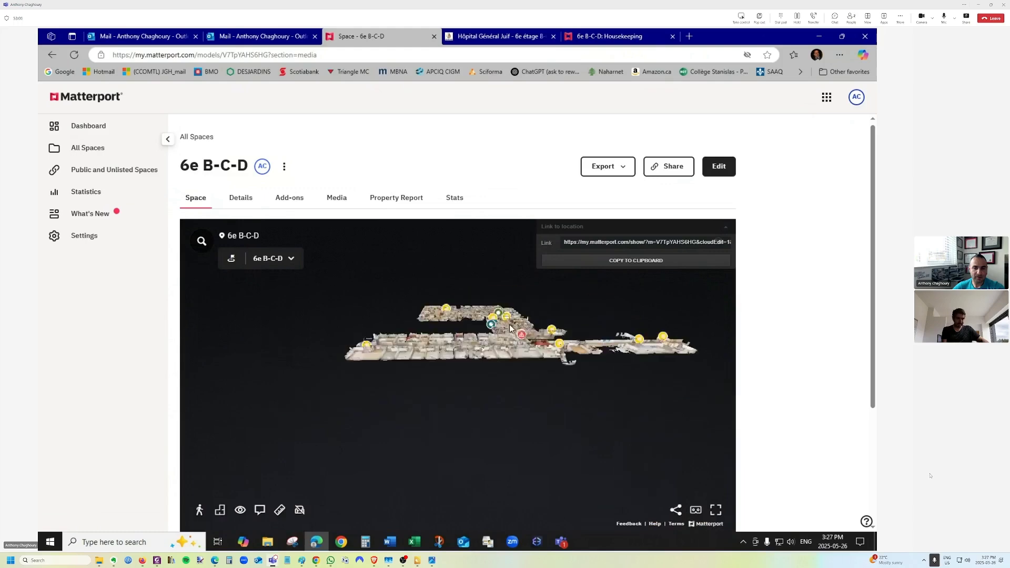
{"action": "scroll", "coordinate": [483, 369], "scroll_direction": "up", "scroll_amount": 3}
{"action": "scroll", "coordinate": [482, 370], "scroll_direction": "up", "scroll_amount": 4}
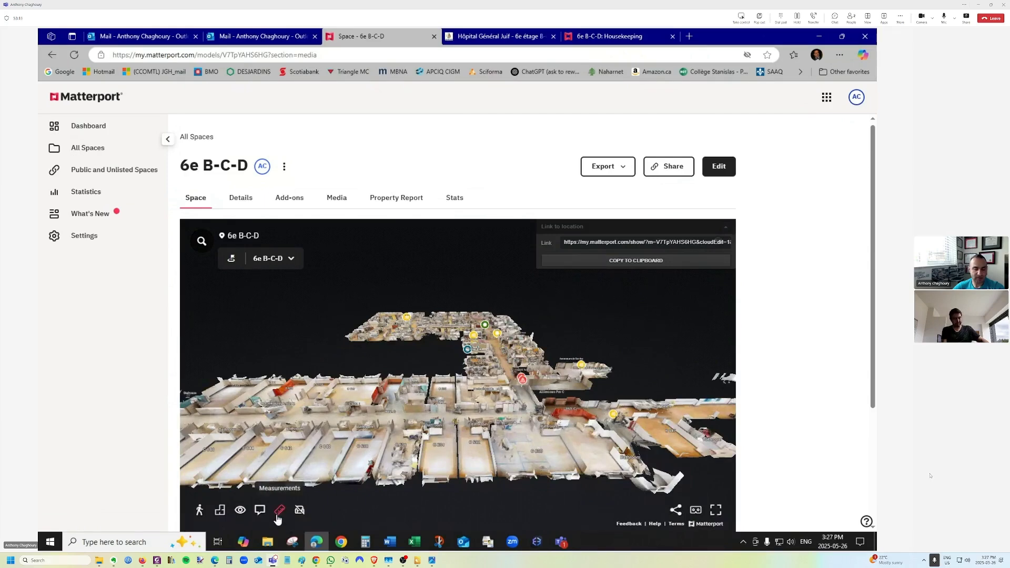
{"action": "left_click", "coordinate": [74, 55]}
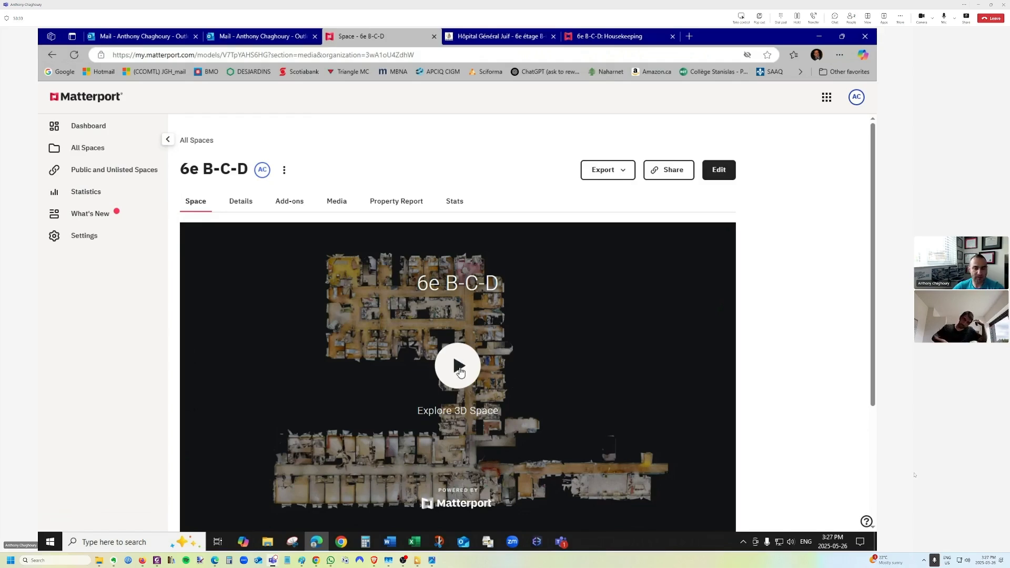
Start the 3D tour, jump to the Acceuil - 6D tag, and walk up to reception.
{"action": "left_click", "coordinate": [458, 366]}
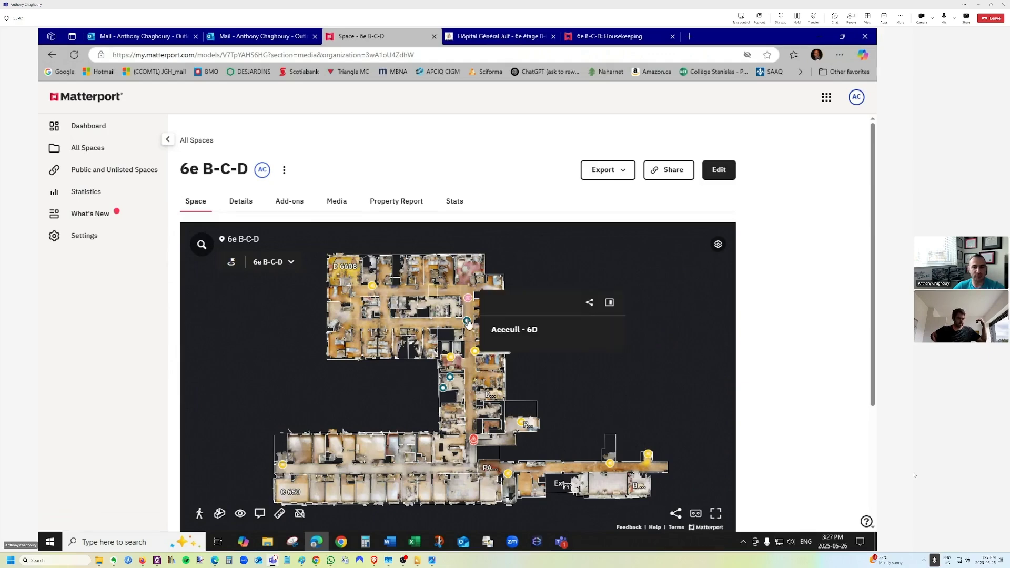
{"action": "left_click", "coordinate": [467, 322]}
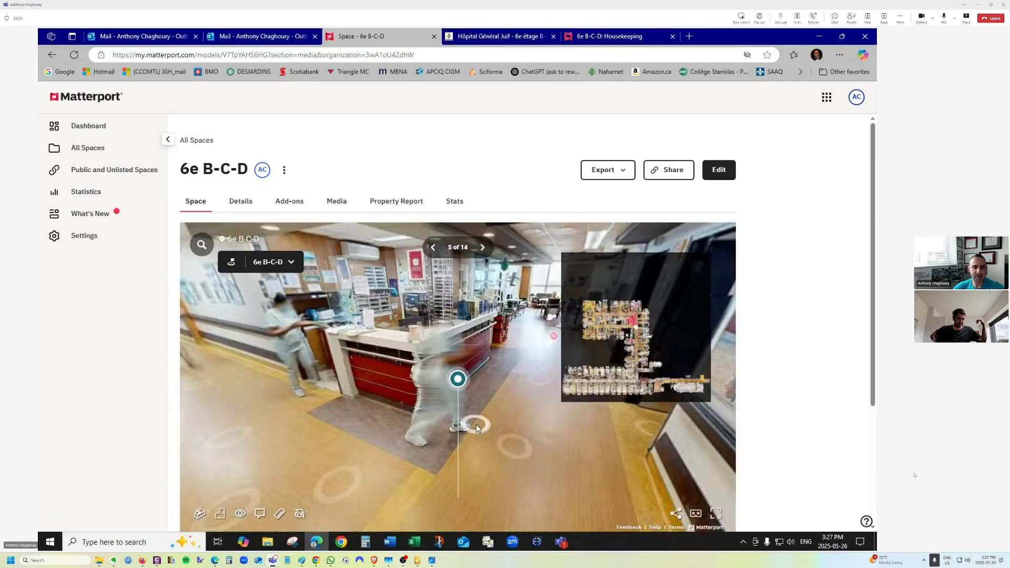
{"action": "left_click", "coordinate": [476, 426]}
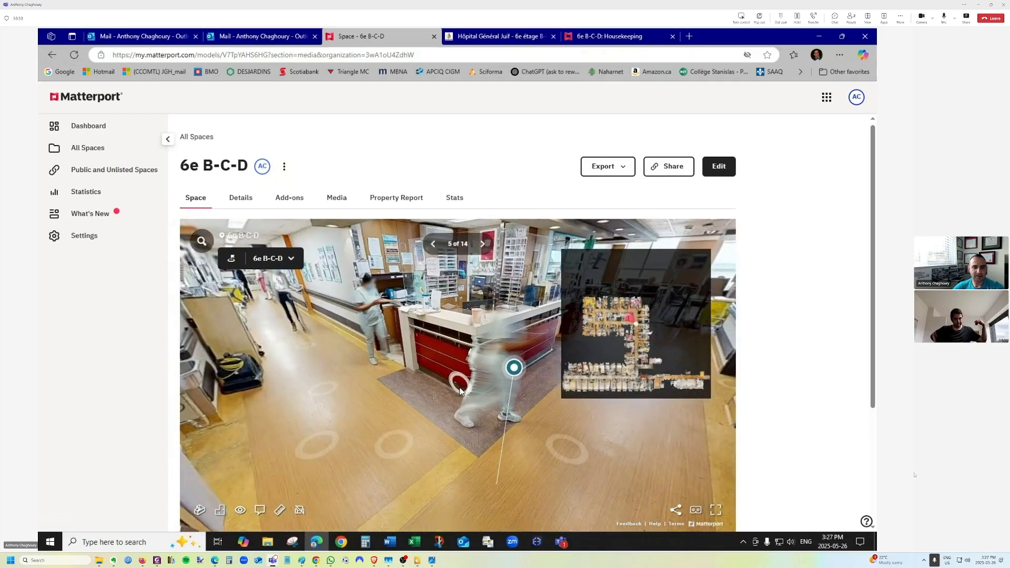
{"action": "left_click", "coordinate": [459, 390]}
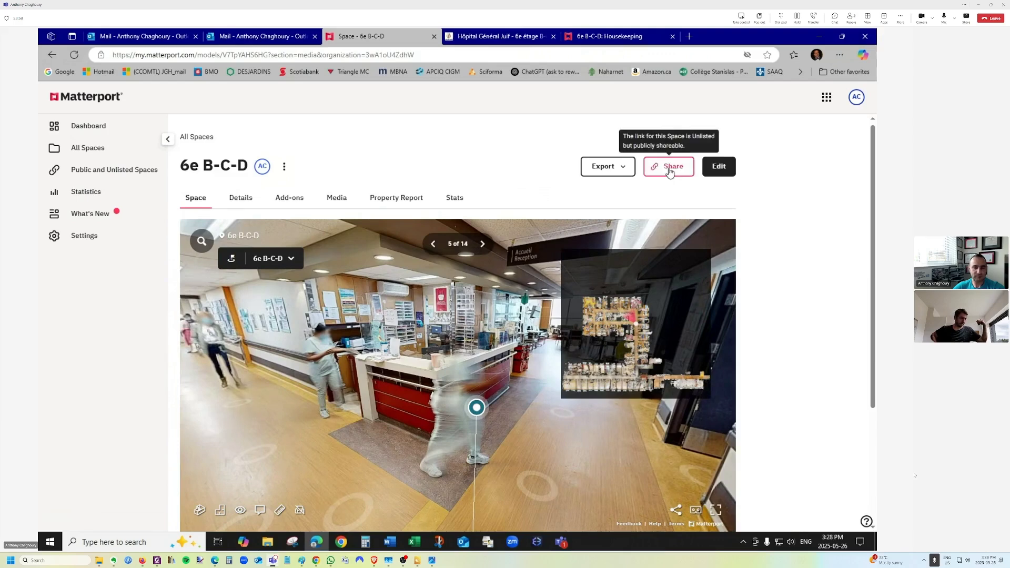
Save the reception-desk view as the start location, confirm it, preview it and set it again.
{"action": "left_click", "coordinate": [717, 167]}
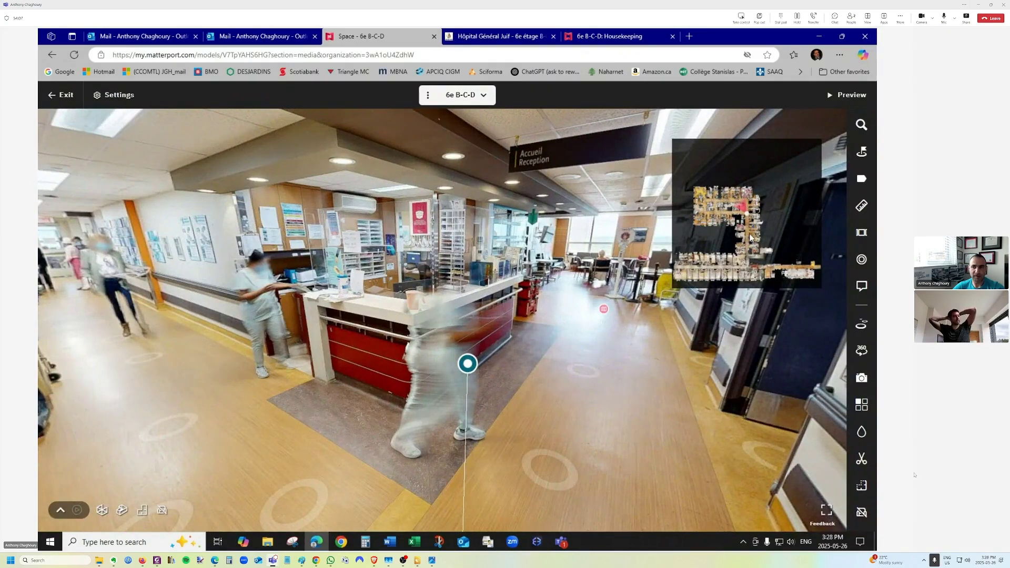
{"action": "left_click", "coordinate": [862, 153]}
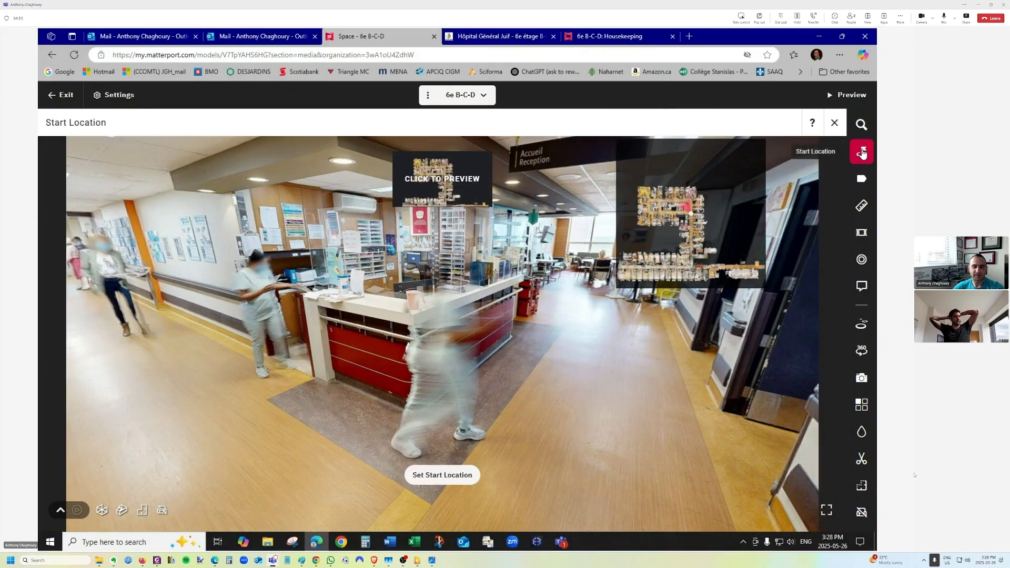
{"action": "left_click", "coordinate": [436, 476]}
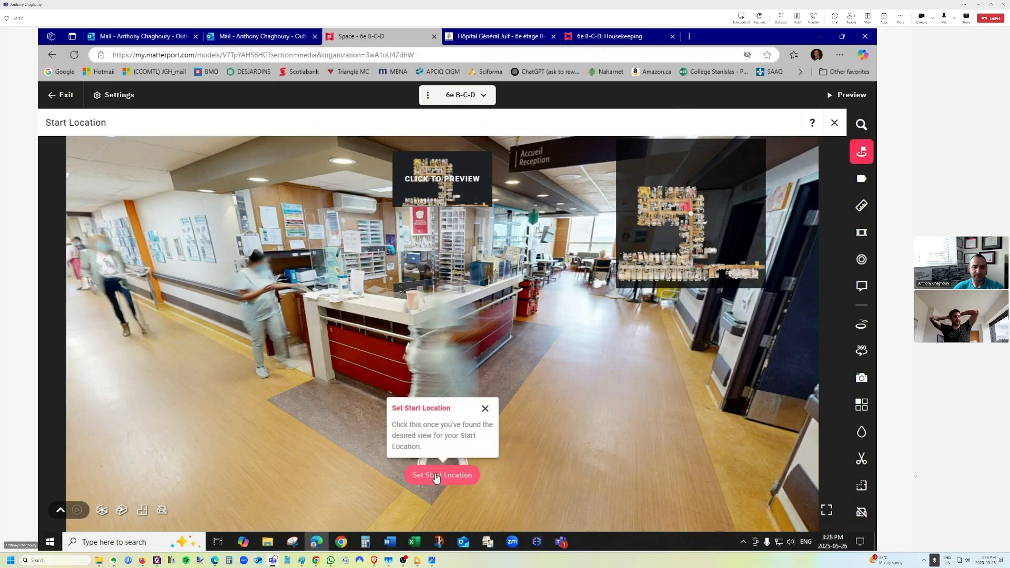
{"action": "left_click", "coordinate": [541, 341]}
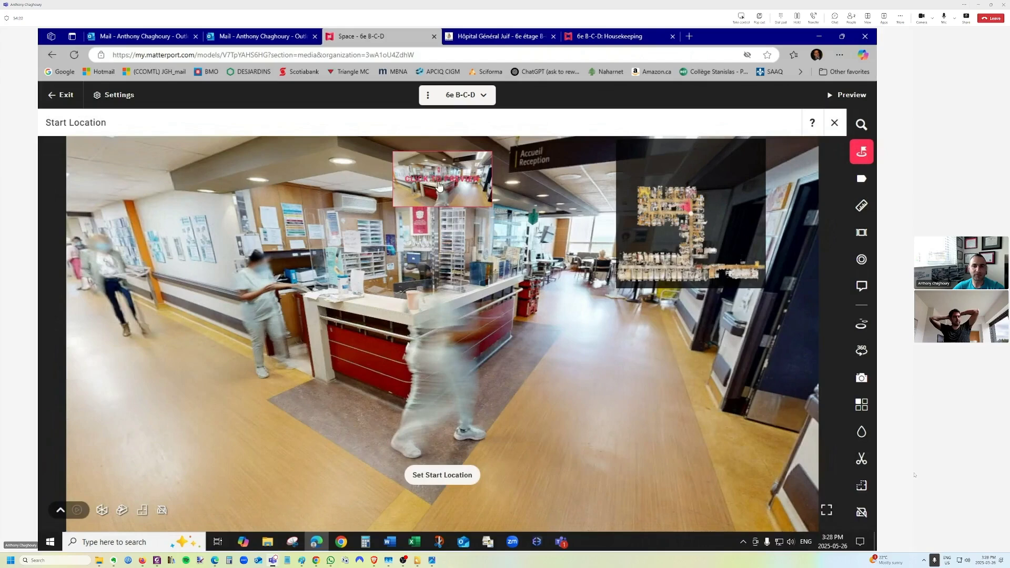
{"action": "left_click", "coordinate": [440, 181]}
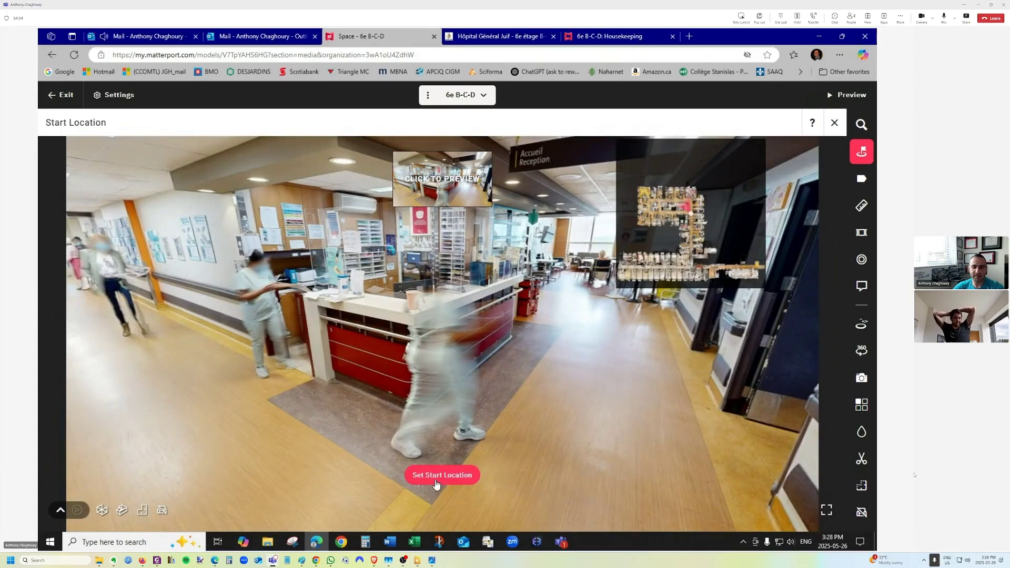
{"action": "left_click", "coordinate": [440, 476]}
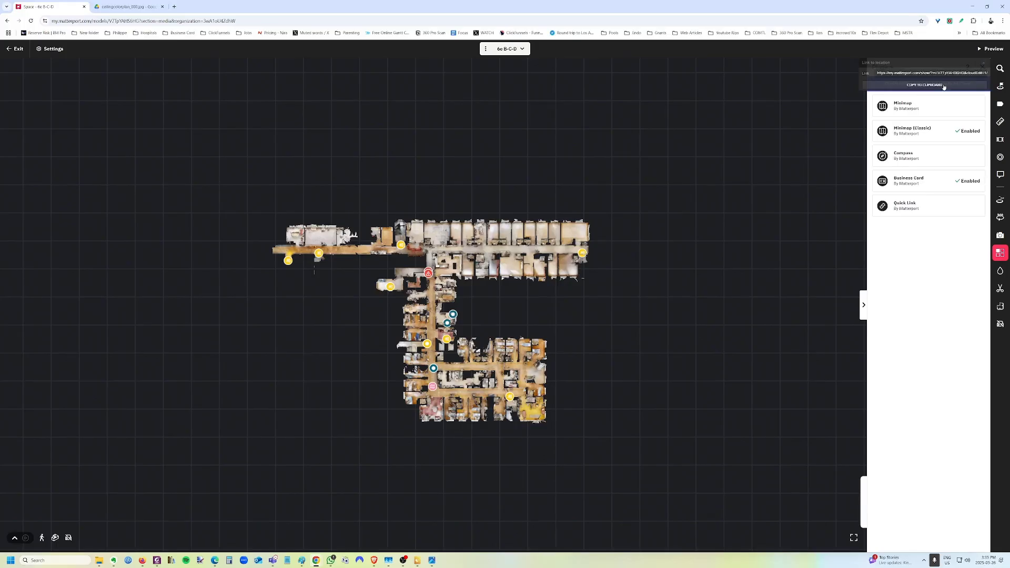
Rotate the floor plan about 180° and fly into the corridor panorama.
{"action": "scroll", "coordinate": [426, 351], "scroll_direction": "up", "scroll_amount": 4}
{"action": "left_click_drag", "start_coordinate": [312, 363], "coordinate": [438, 293]}
{"action": "scroll", "coordinate": [438, 292], "scroll_direction": "up", "scroll_amount": 4}
{"action": "left_click", "coordinate": [438, 292]}
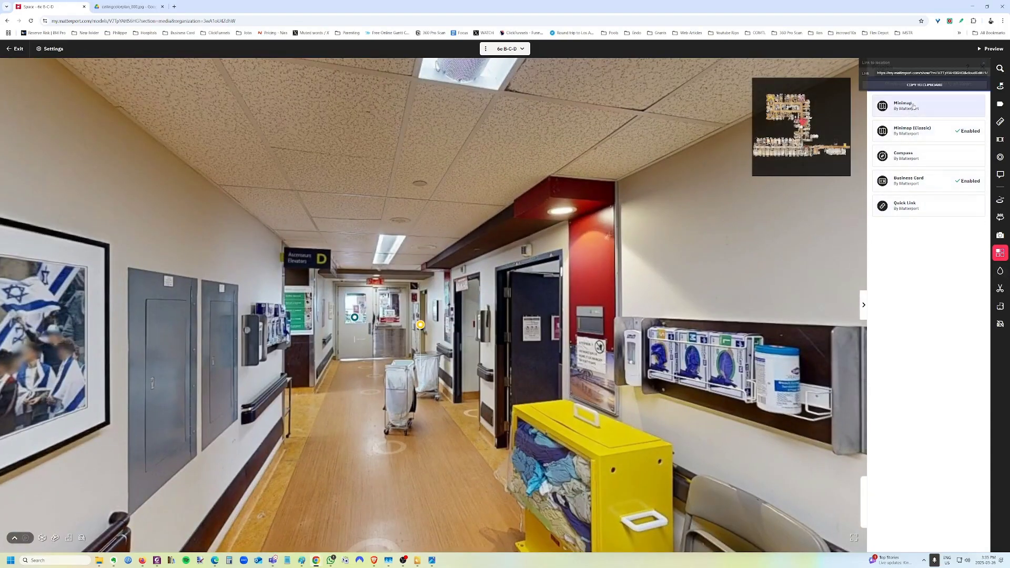
Set Minimap (Classic) to size 2, square display, top right, save, and walk down the corridor.
{"action": "left_click", "coordinate": [912, 130]}
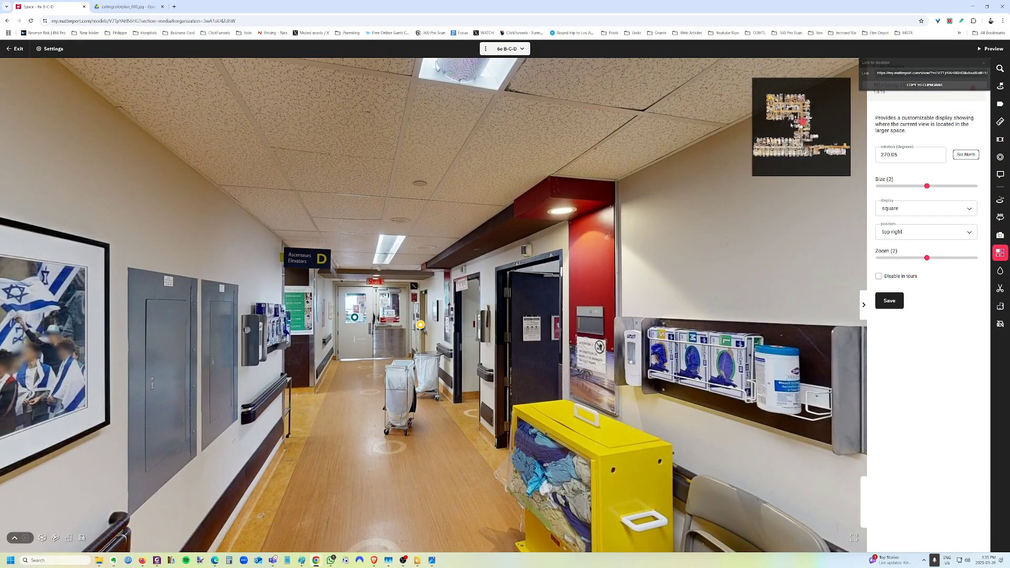
{"action": "left_click_drag", "start_coordinate": [927, 186], "coordinate": [950, 186]}
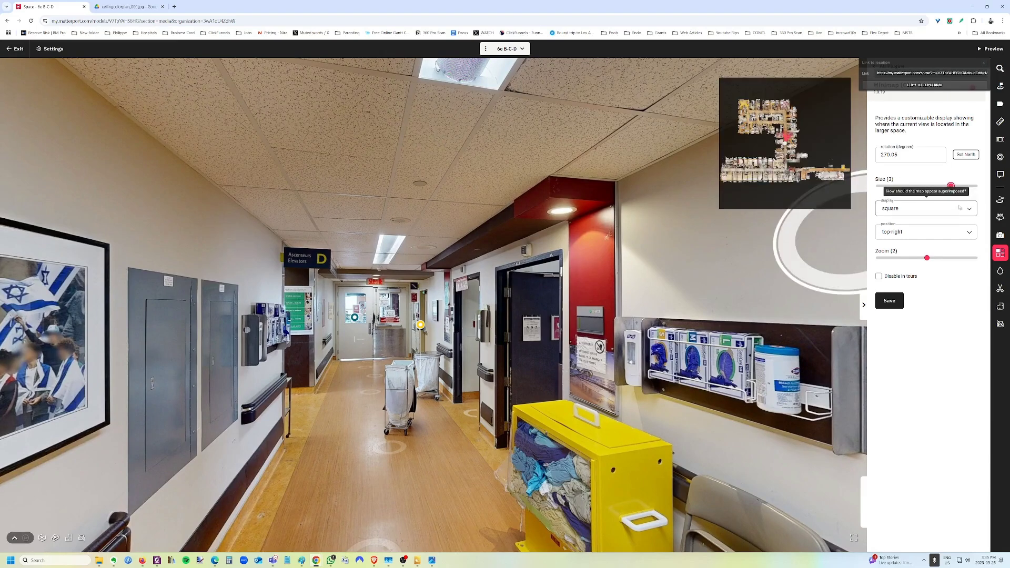
{"action": "left_click_drag", "start_coordinate": [950, 185], "coordinate": [926, 185]}
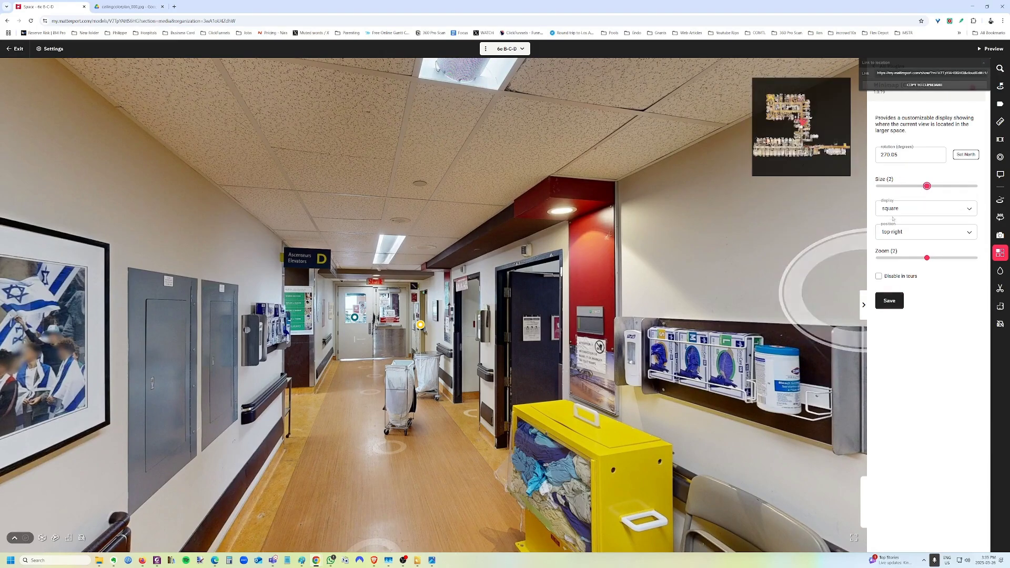
{"action": "left_click", "coordinate": [893, 211]}
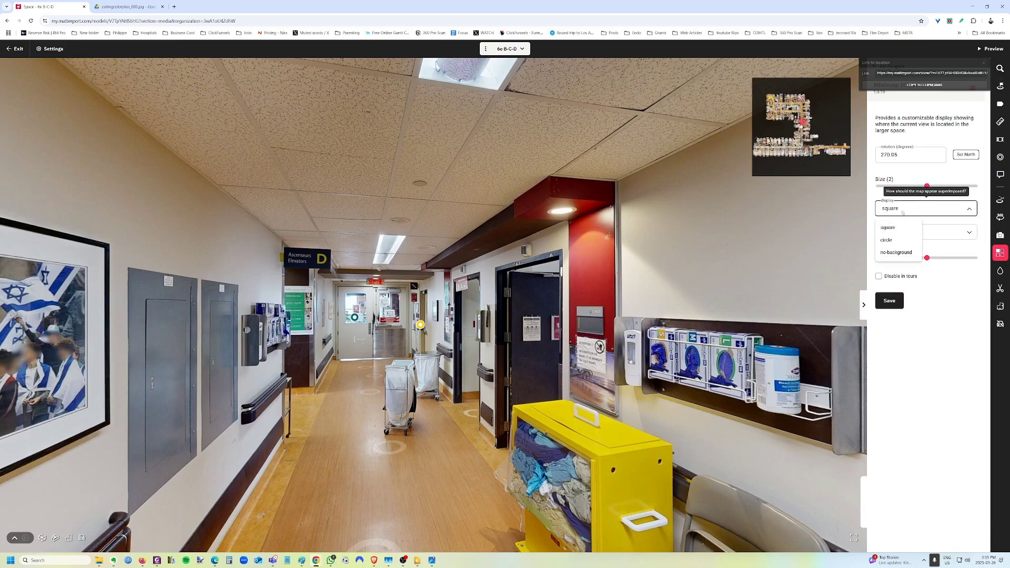
{"action": "left_click", "coordinate": [888, 301]}
{"action": "left_click", "coordinate": [373, 382]}
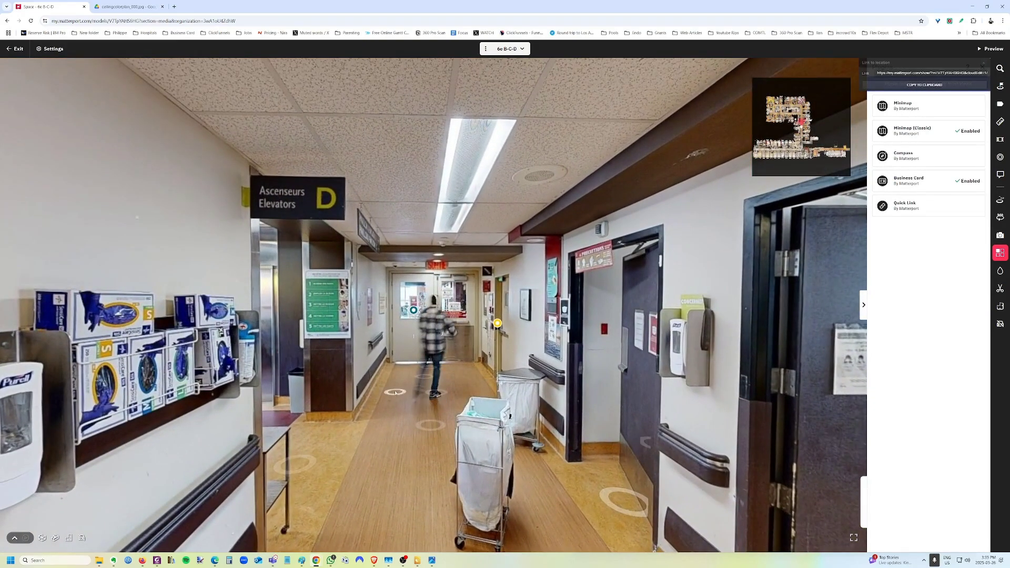
{"action": "left_click", "coordinate": [395, 393]}
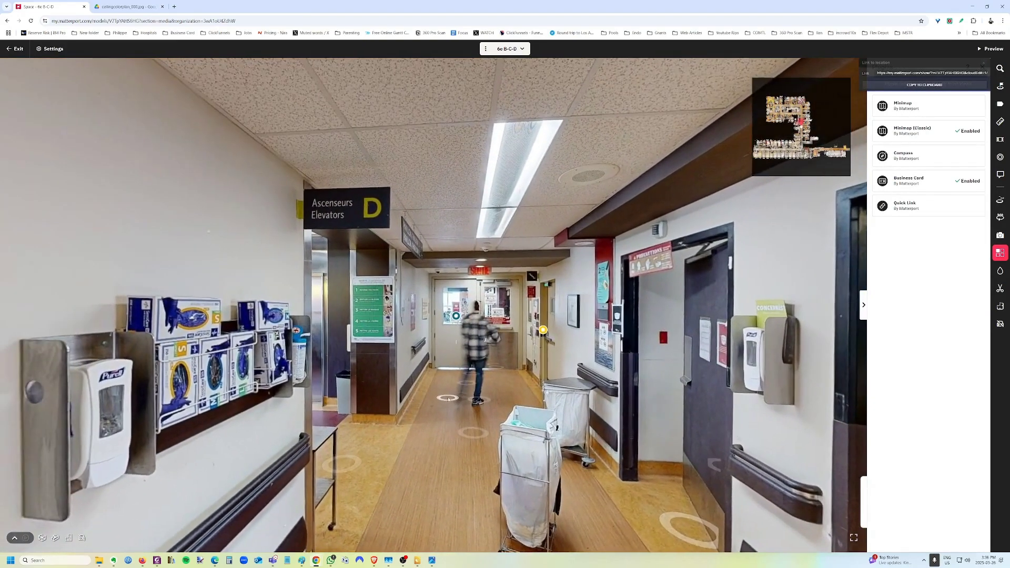
Close the Plugins panel and load the copied location link in a new browser tab.
{"action": "left_click", "coordinate": [982, 68]}
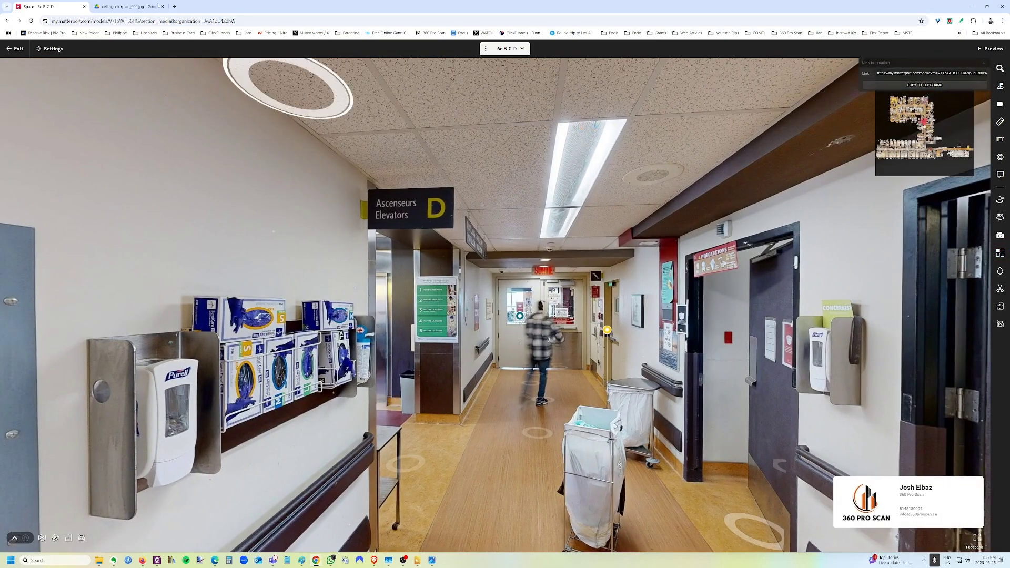
{"action": "left_click", "coordinate": [174, 6]}
{"action": "key", "text": "Return"}
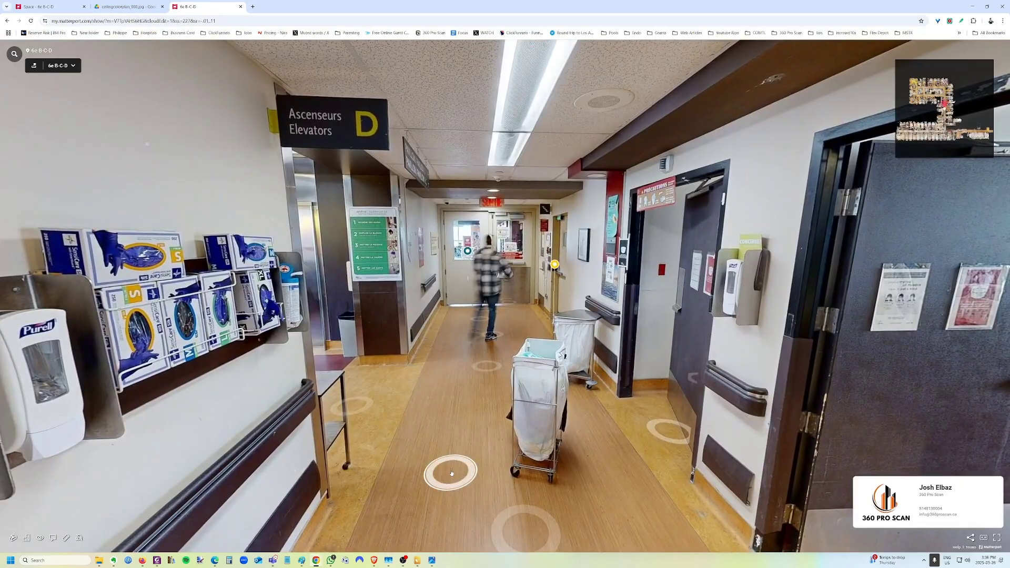
Walk down the corridor into the elevator lobby and turn back toward the corridor.
{"action": "left_click", "coordinate": [452, 473]}
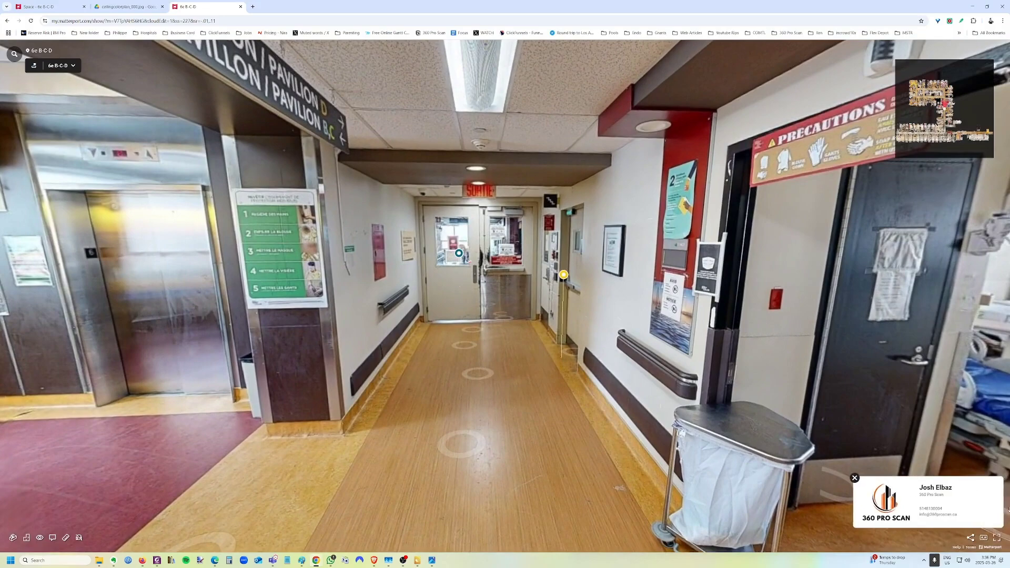
{"action": "left_click_drag", "start_coordinate": [204, 429], "coordinate": [674, 395]}
{"action": "left_click", "coordinate": [675, 398]}
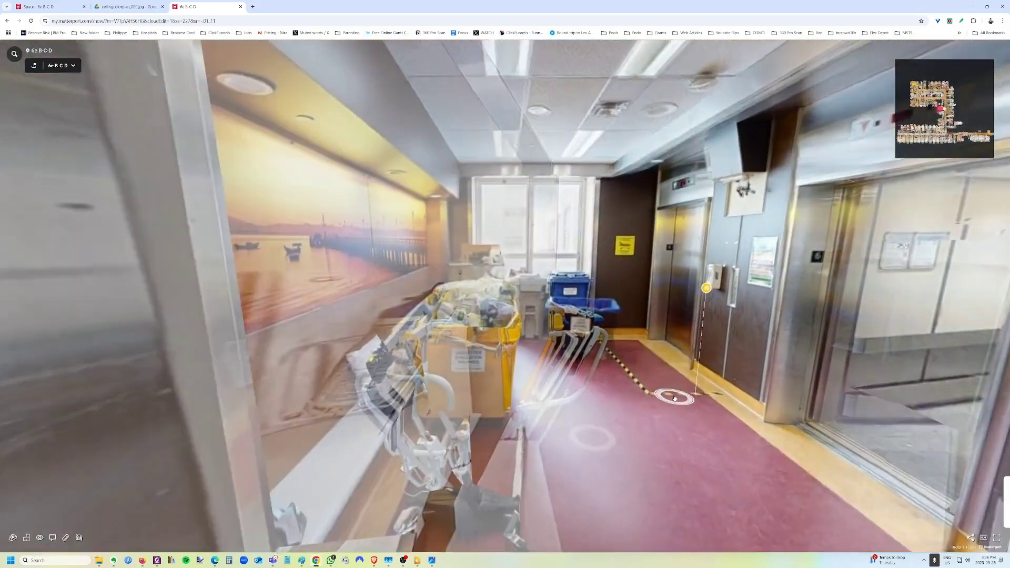
{"action": "left_click_drag", "start_coordinate": [751, 397], "coordinate": [316, 428]}
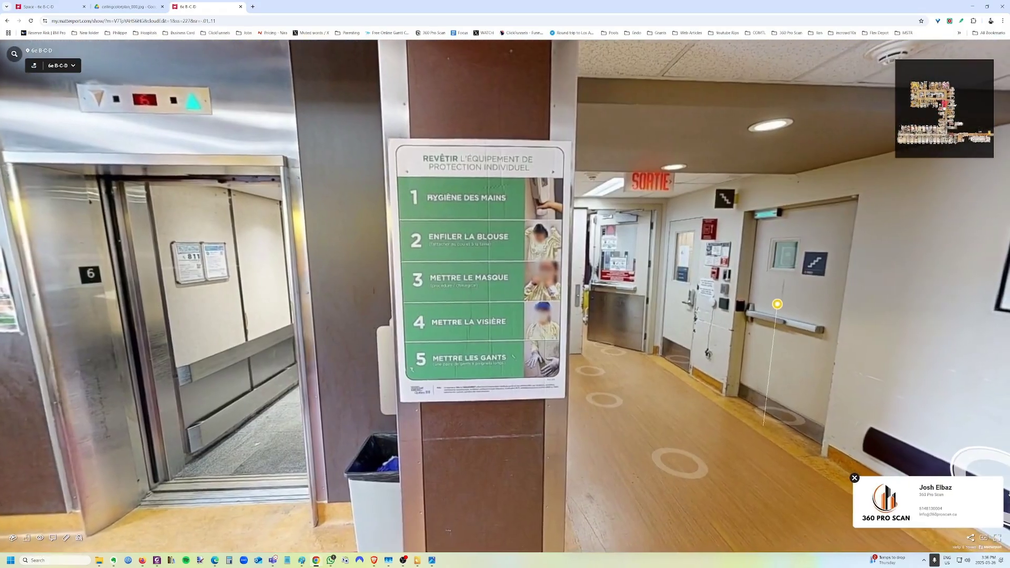